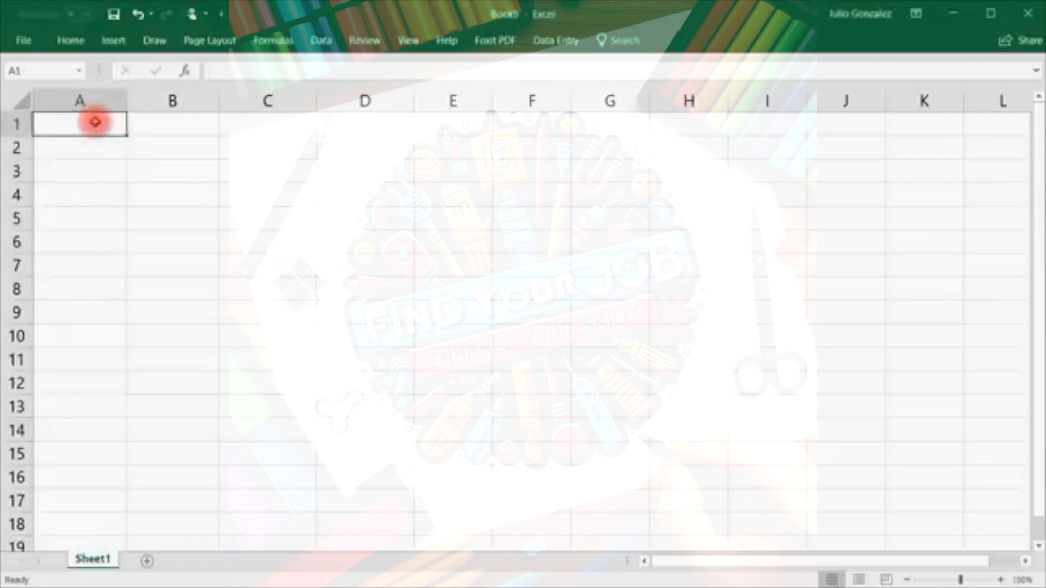
# Enter the heading '1. Average' in A1.
pyautogui.write('erage')
pyautogui.press('Tab')
pyautogui.press('Down')
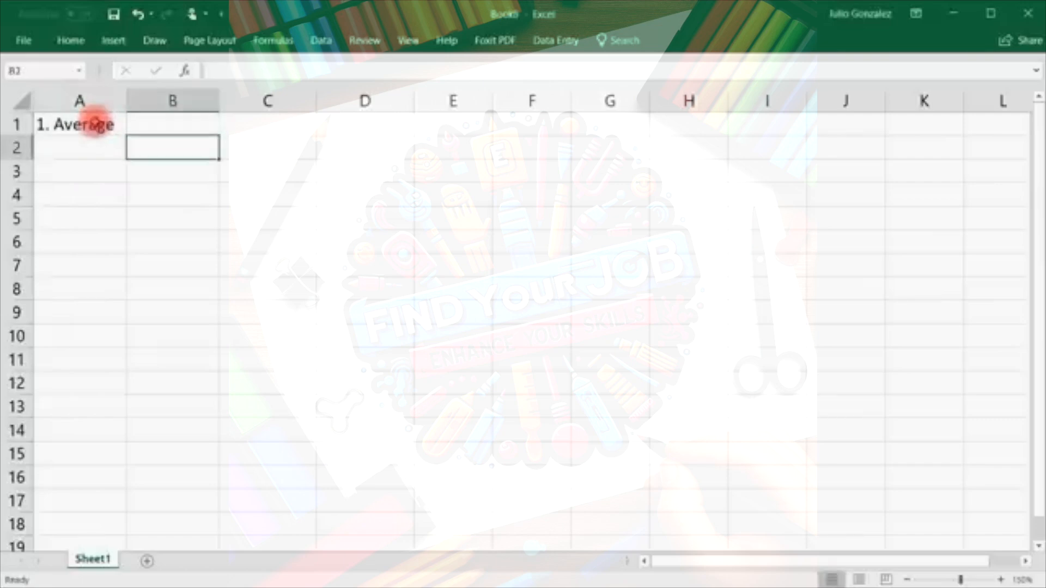
# Enter 15, 27, 42, 93, 56, 84, 75, 33, 49 down B2:B10, then begin an AVERAGE formula.
pyautogui.write('15')
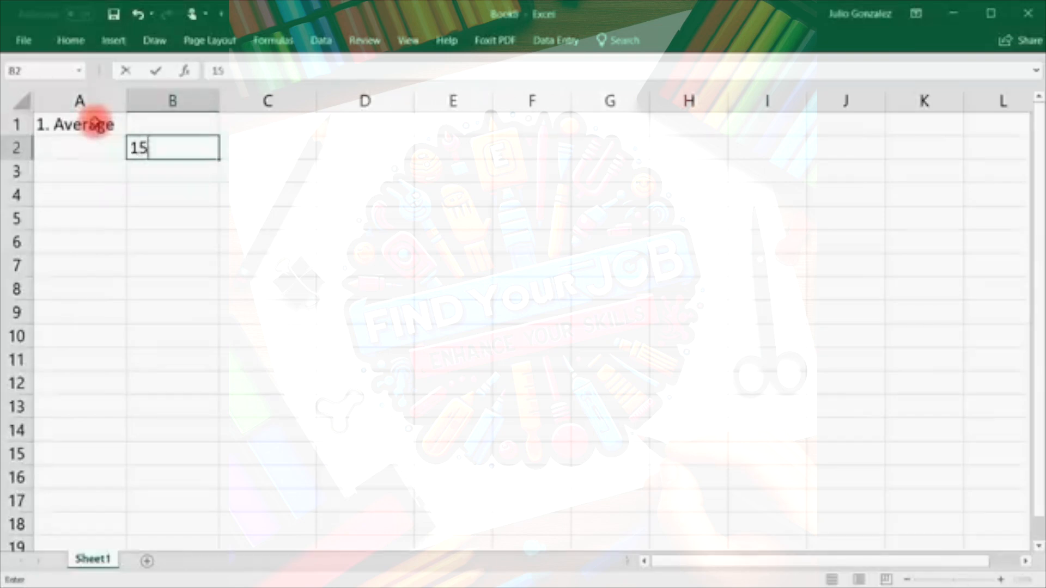
pyautogui.press('Return')
pyautogui.write('27')
pyautogui.press('Return')
pyautogui.write('42')
pyautogui.press('Return')
pyautogui.write('93')
pyautogui.press('Return')
pyautogui.write('56')
pyautogui.press('Return')
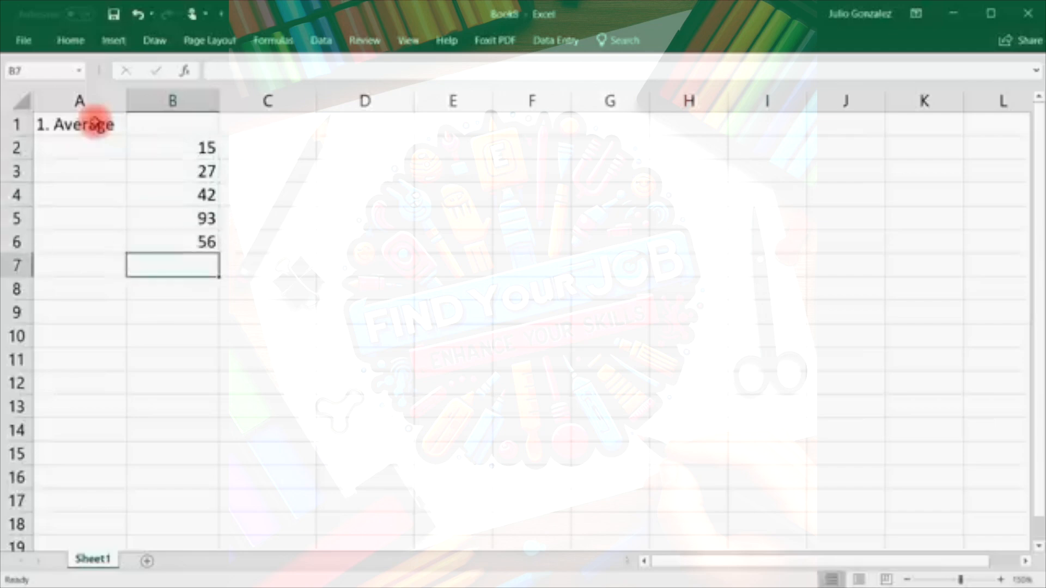
pyautogui.write('84')
pyautogui.press('Return')
pyautogui.write('75')
pyautogui.press('Return')
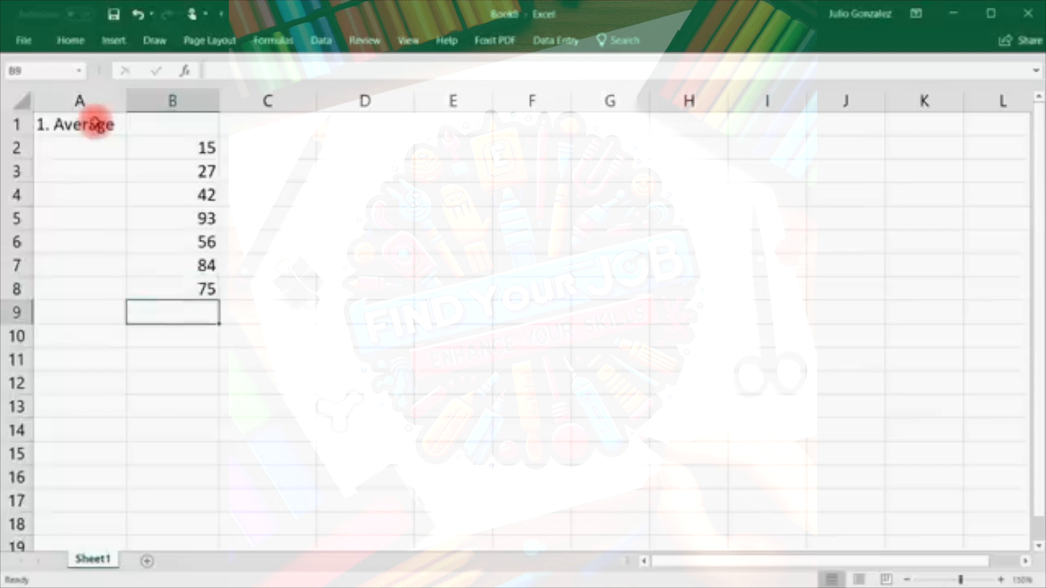
pyautogui.write('33')
pyautogui.press('Return')
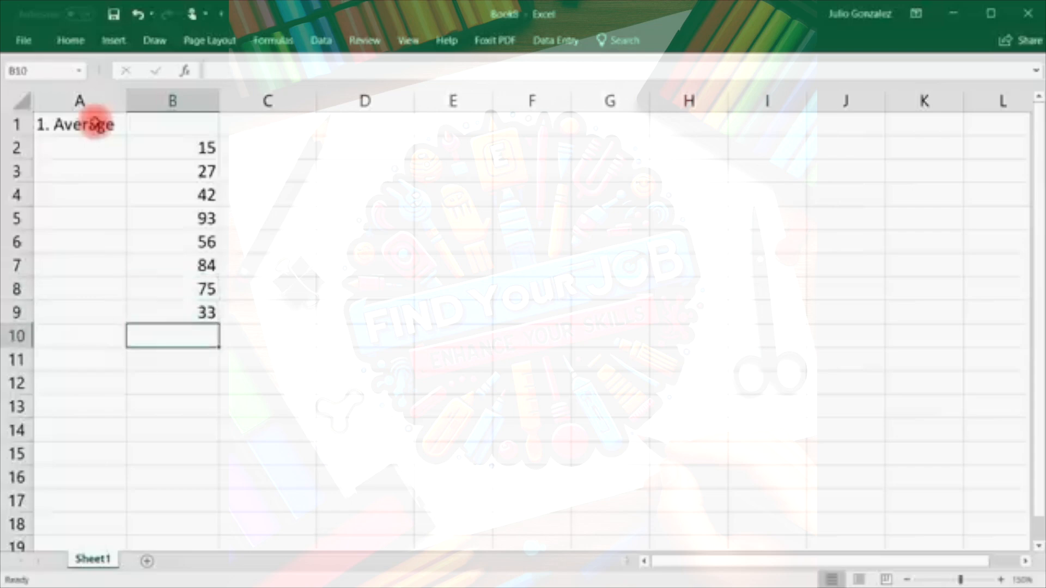
pyautogui.write('49')
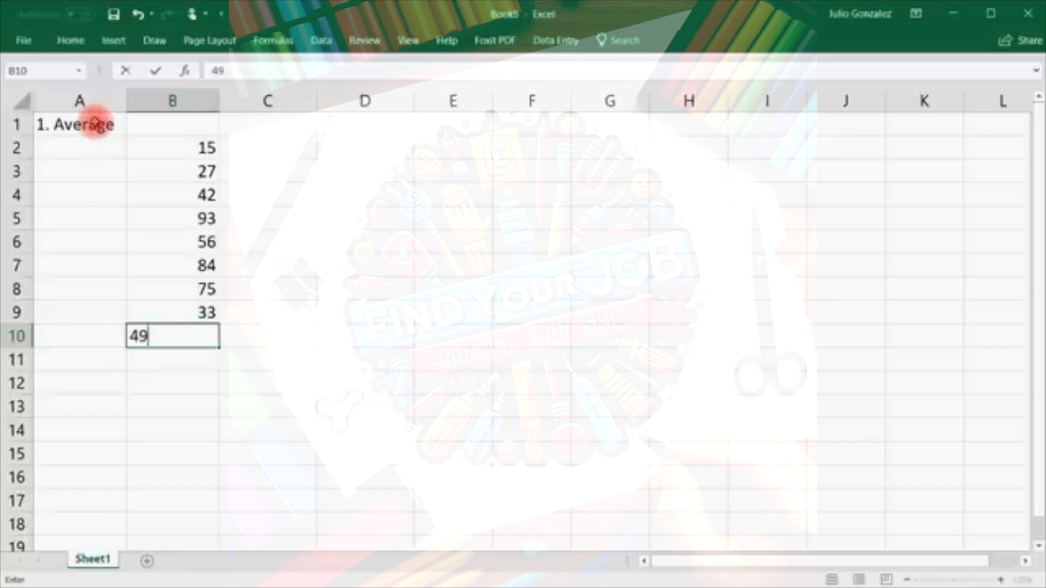
pyautogui.press('Return')
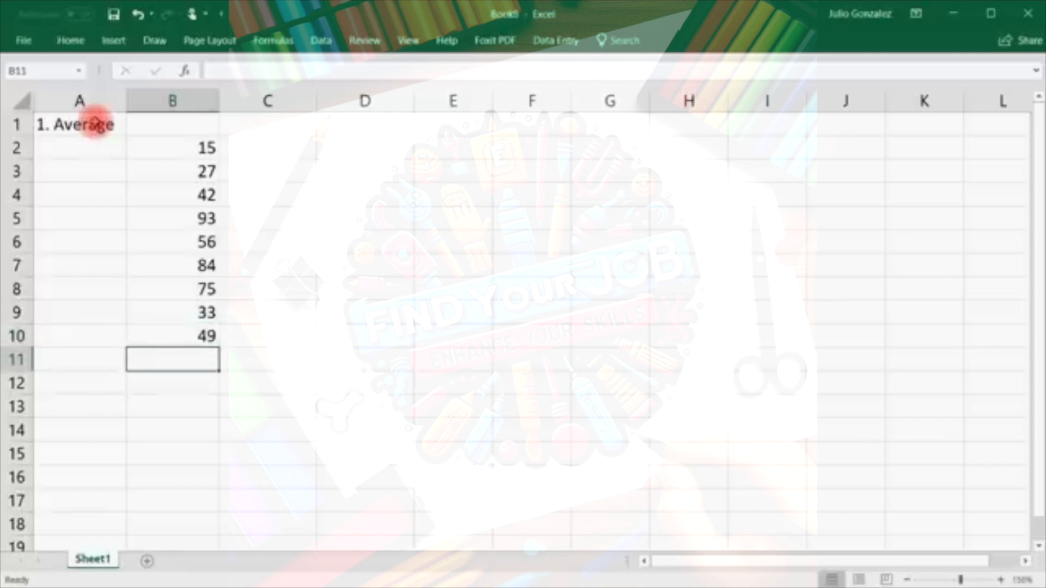
pyautogui.write('=average')
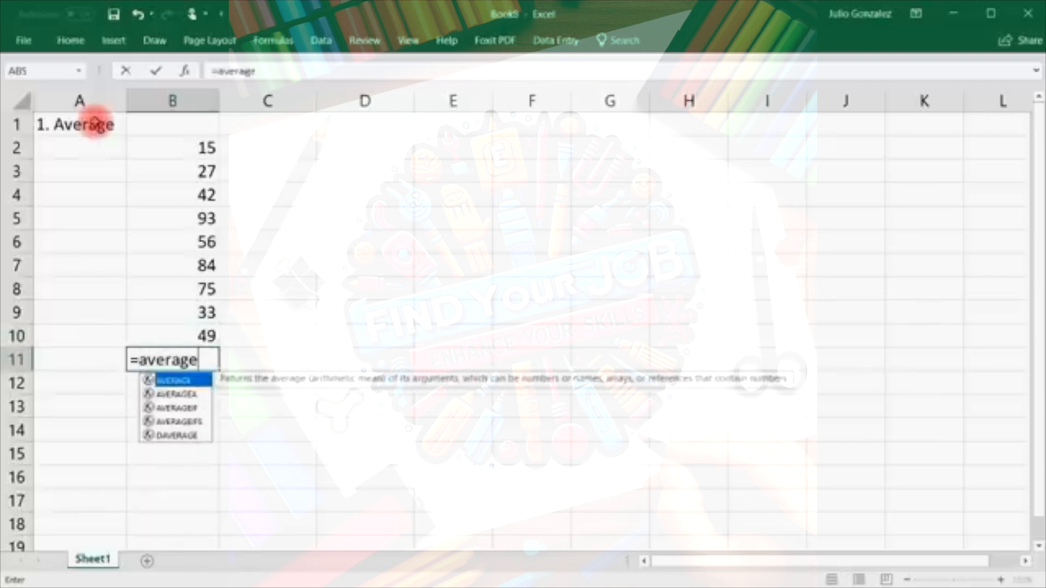
pyautogui.write('(')
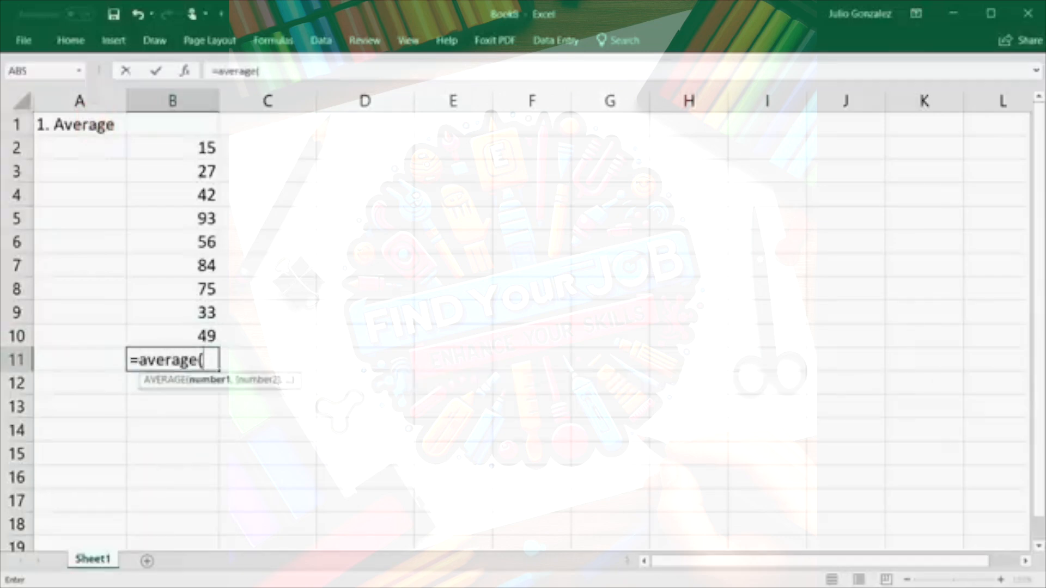
# Complete =AVERAGE(B2:B9) in B11 so it shows 53.125.
pyautogui.moveTo(203, 145); pyautogui.dragTo(194, 310)
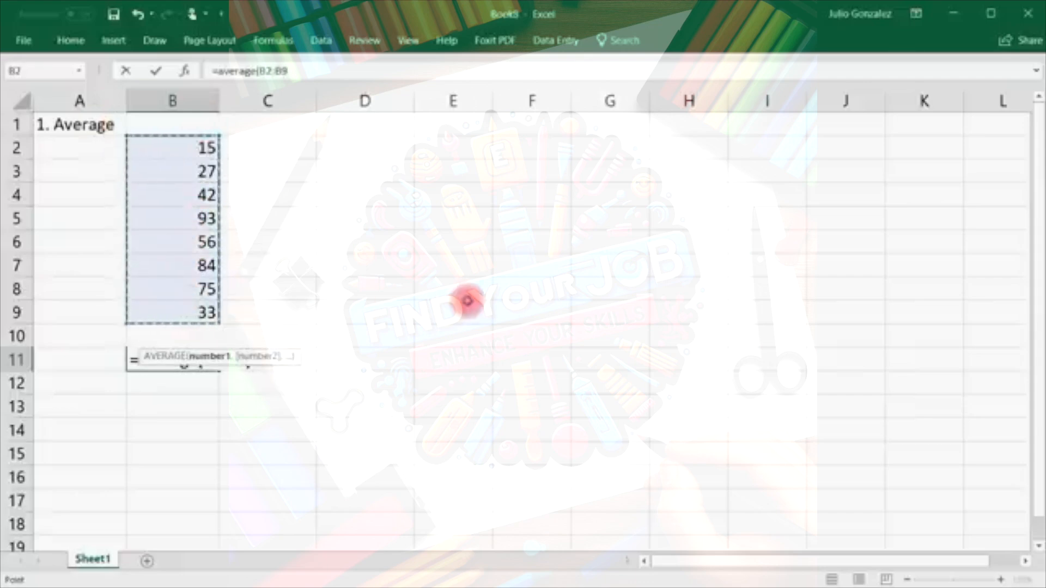
pyautogui.write(')')
pyautogui.press('Return')
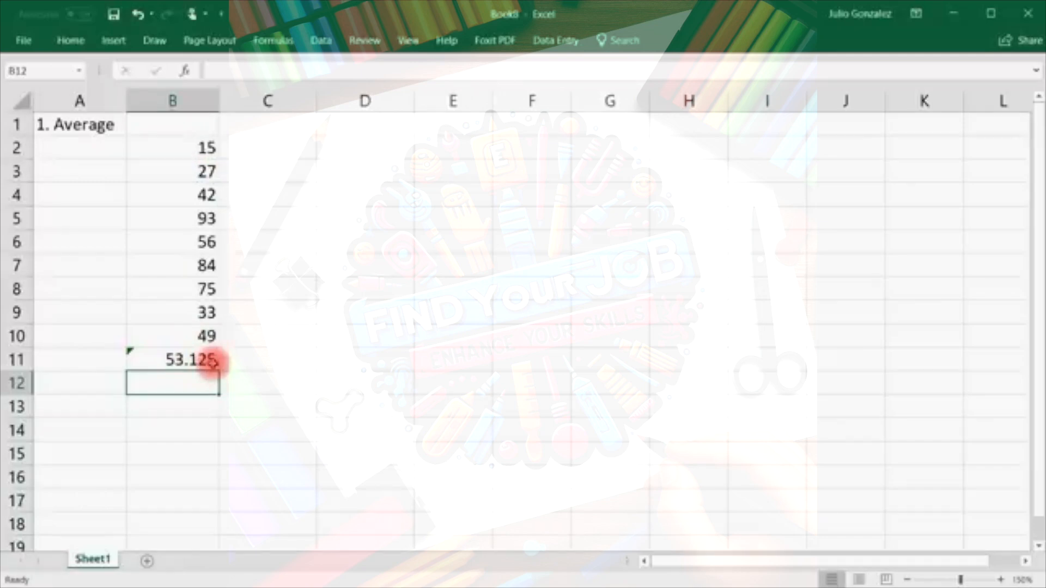
pyautogui.click(191, 406)
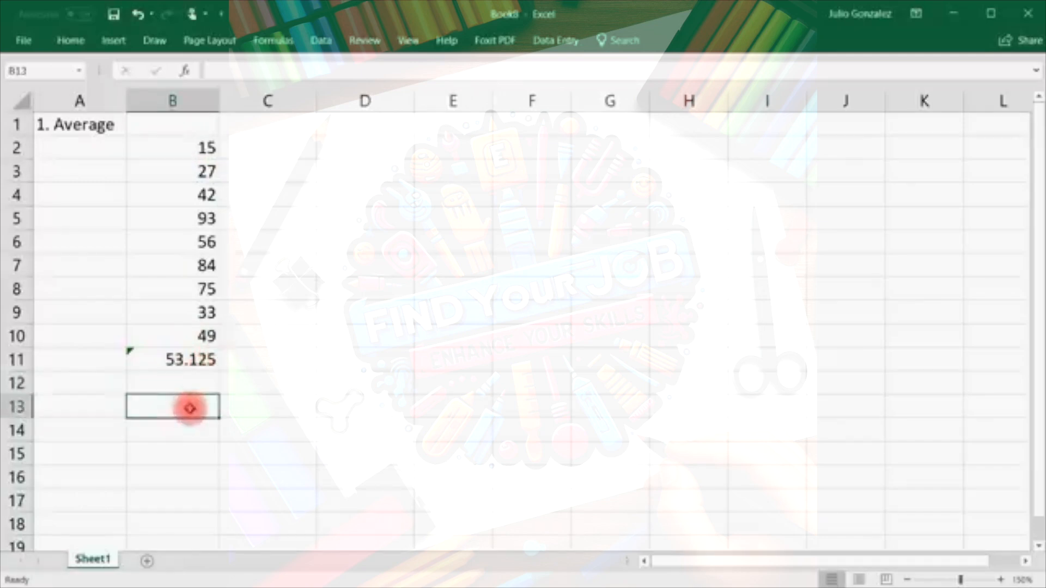
# Enter =AVERAGE(100,200) in B13 (150) and =AVERAGE(100,200,300) in B14 (200).
pyautogui.write('=')
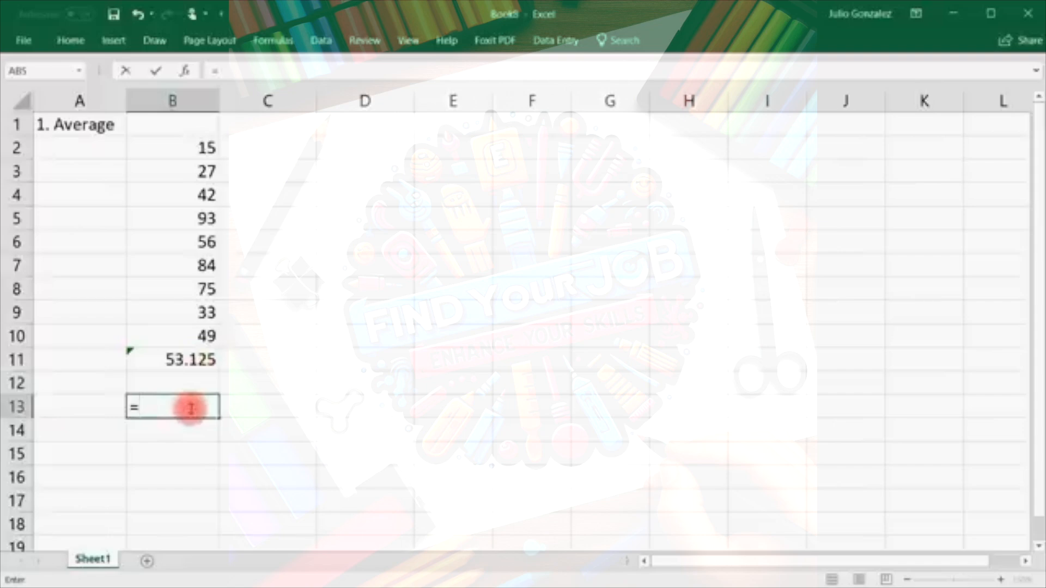
pyautogui.write('average')
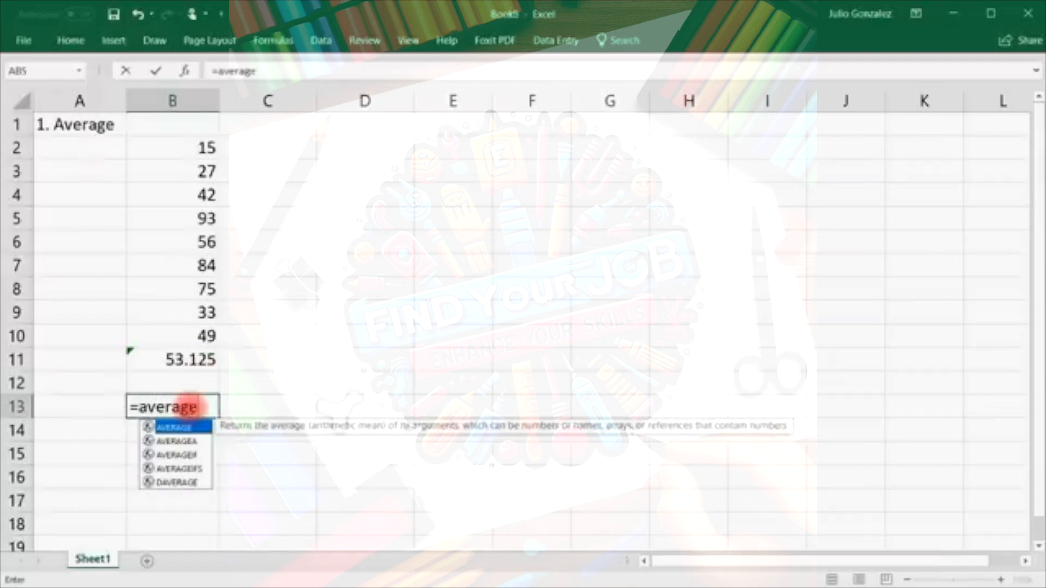
pyautogui.write('(')
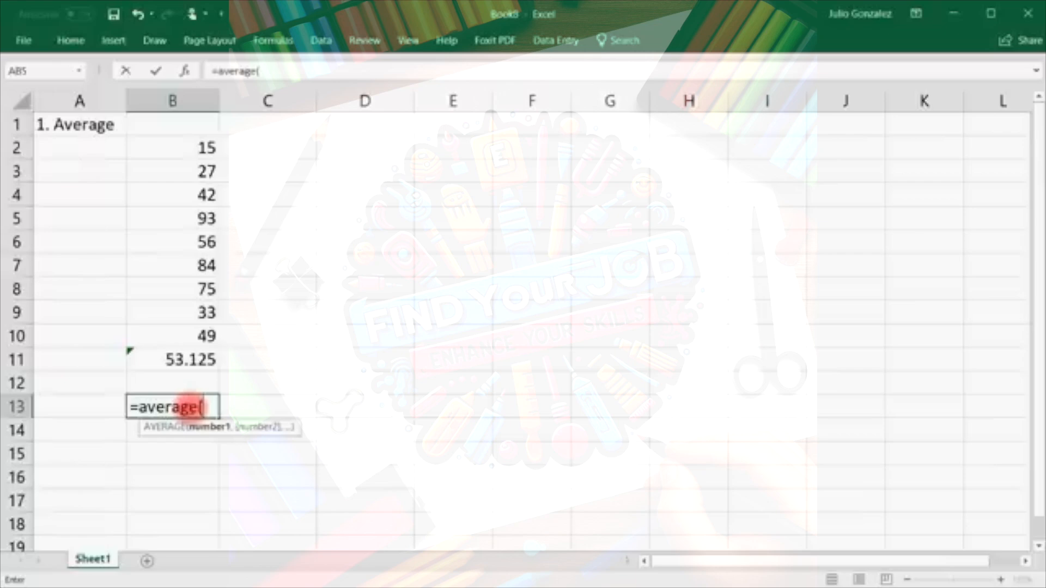
pyautogui.write('100,')
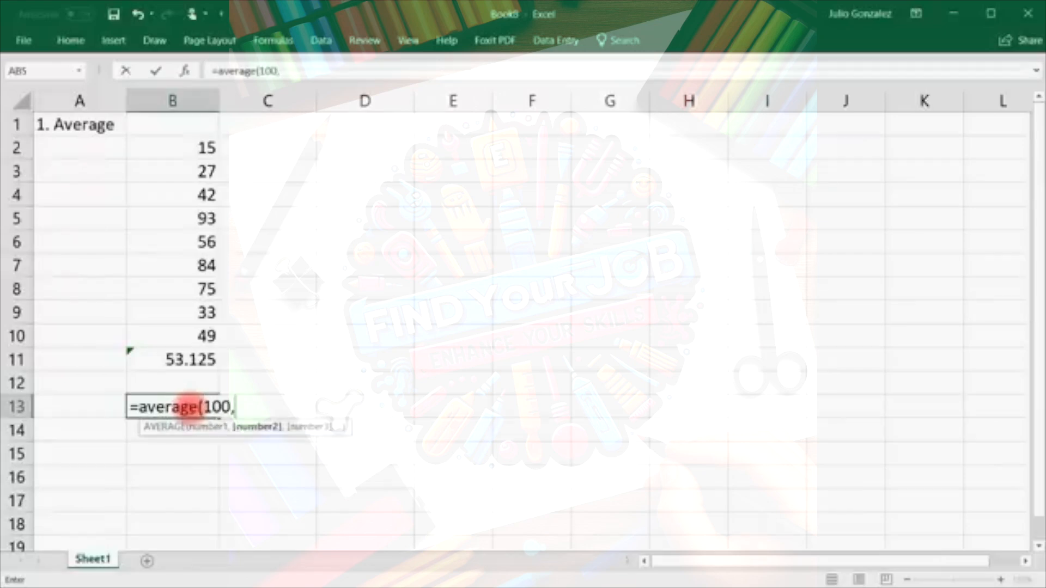
pyautogui.write('200')
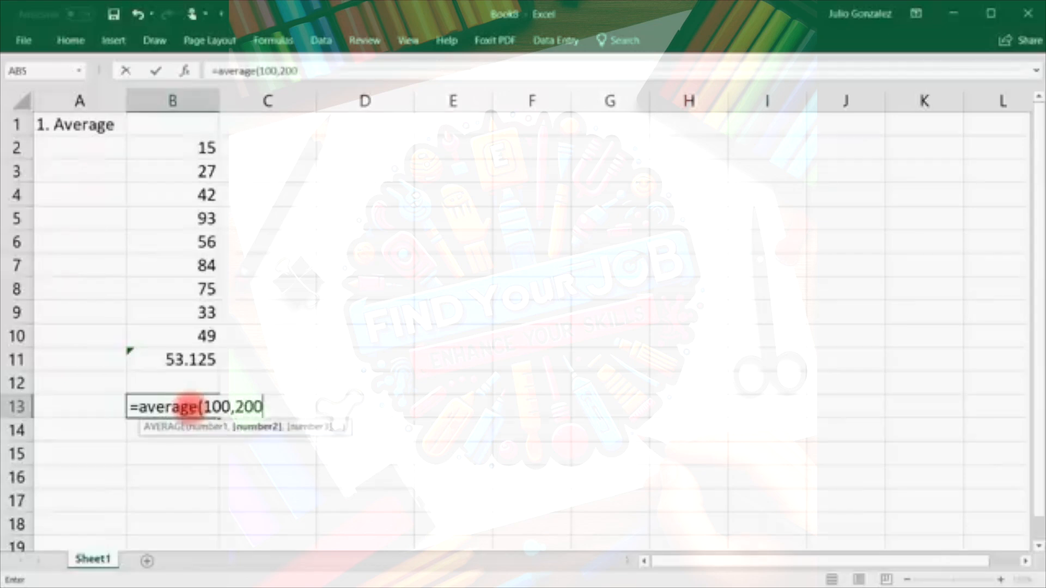
pyautogui.write(')')
pyautogui.press('Return')
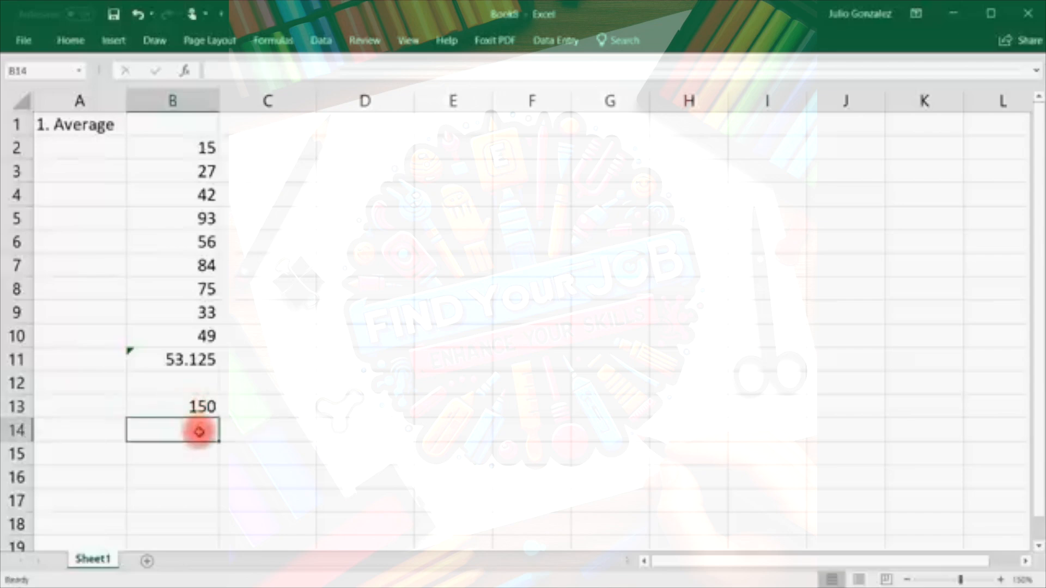
pyautogui.write('=average(')
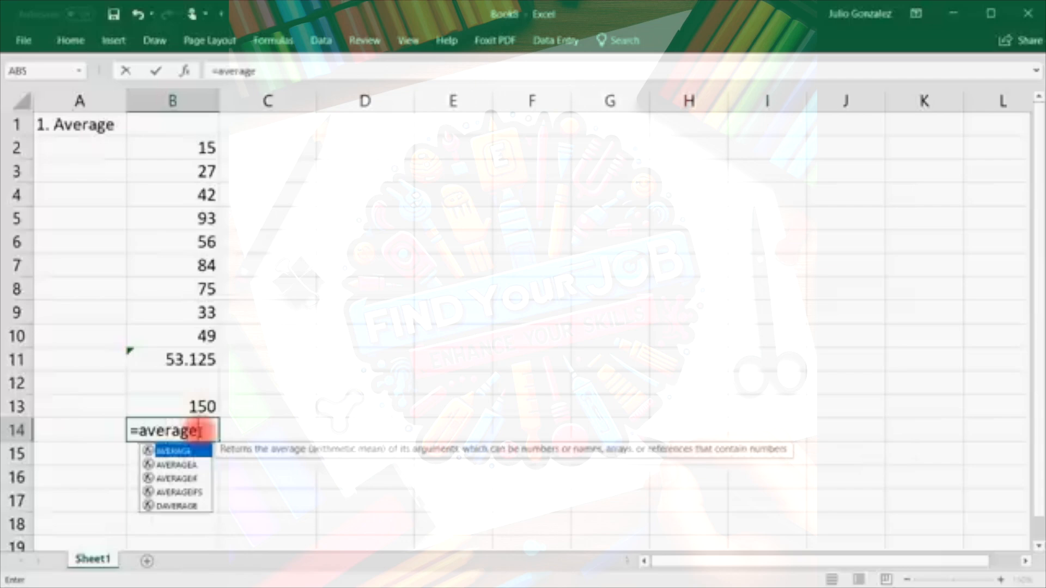
pyautogui.write('100,200,300)')
pyautogui.press('Return')
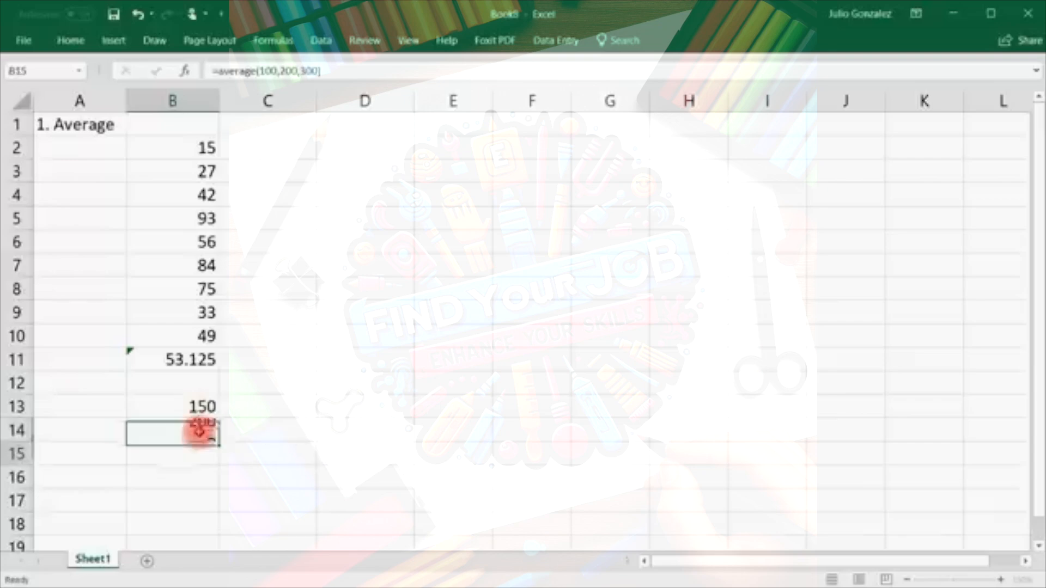
pyautogui.click(199, 430)
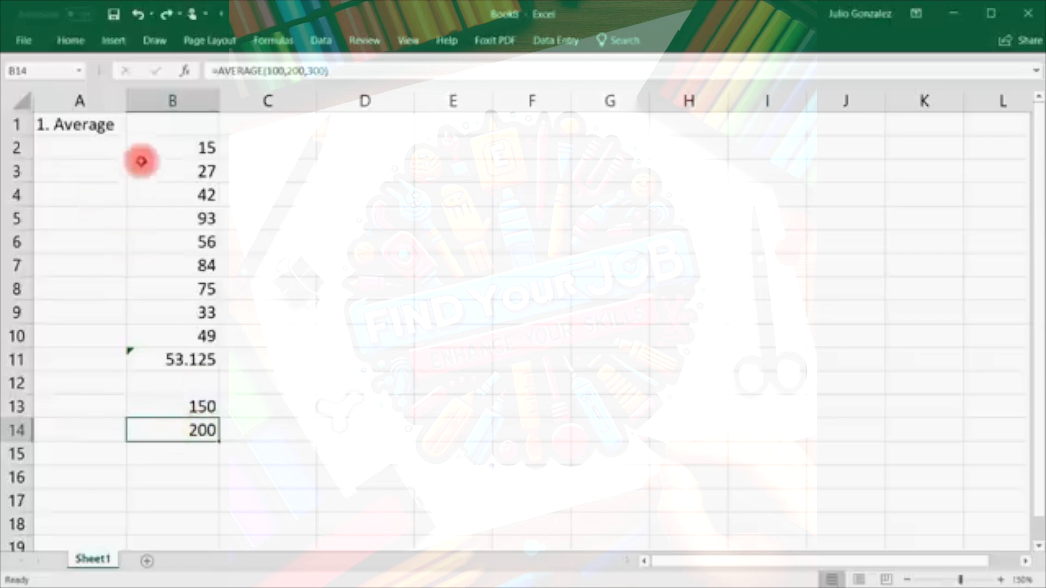
pyautogui.click(69, 124)
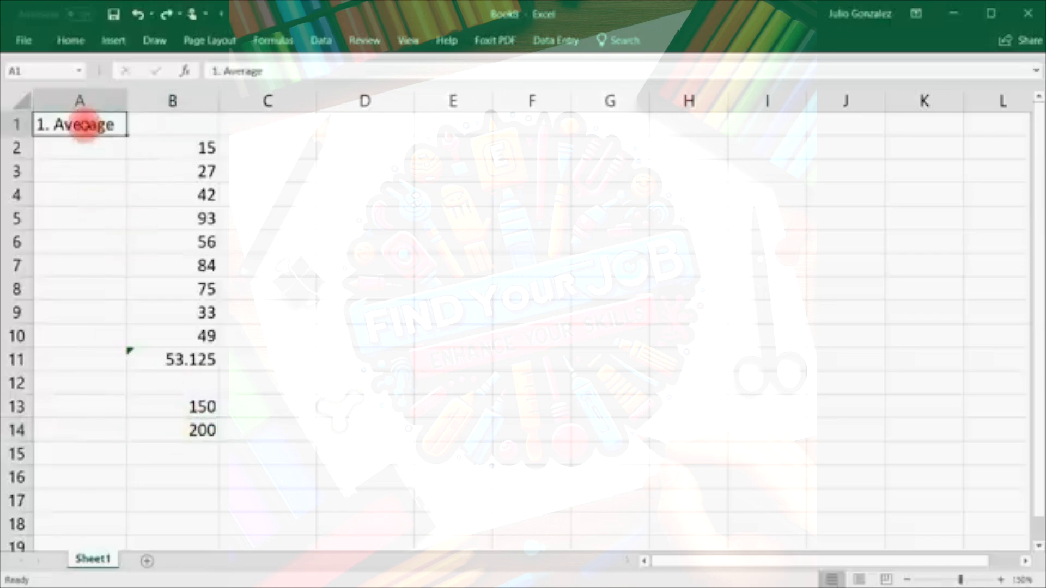
# Rename the A1 heading to '2. Sum' and clear the old results in B11:B14.
pyautogui.write('2. Sum')
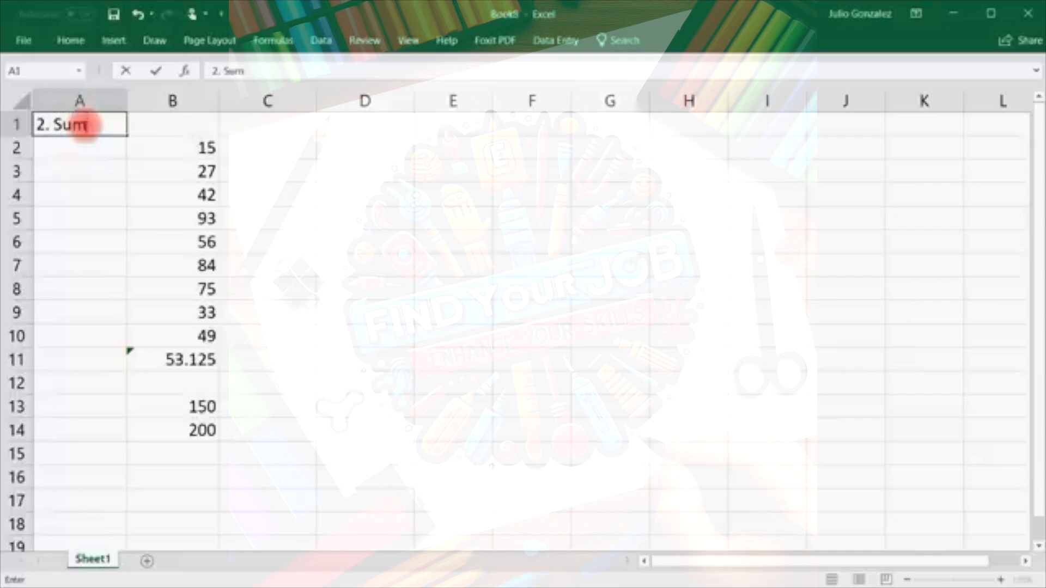
pyautogui.press('Return')
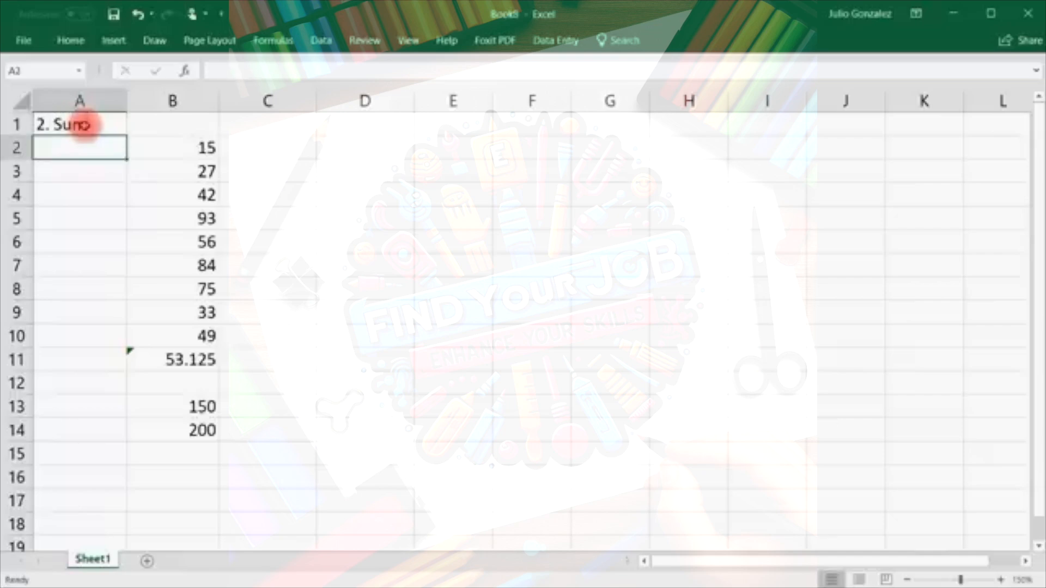
pyautogui.moveTo(156, 357); pyautogui.dragTo(191, 428)
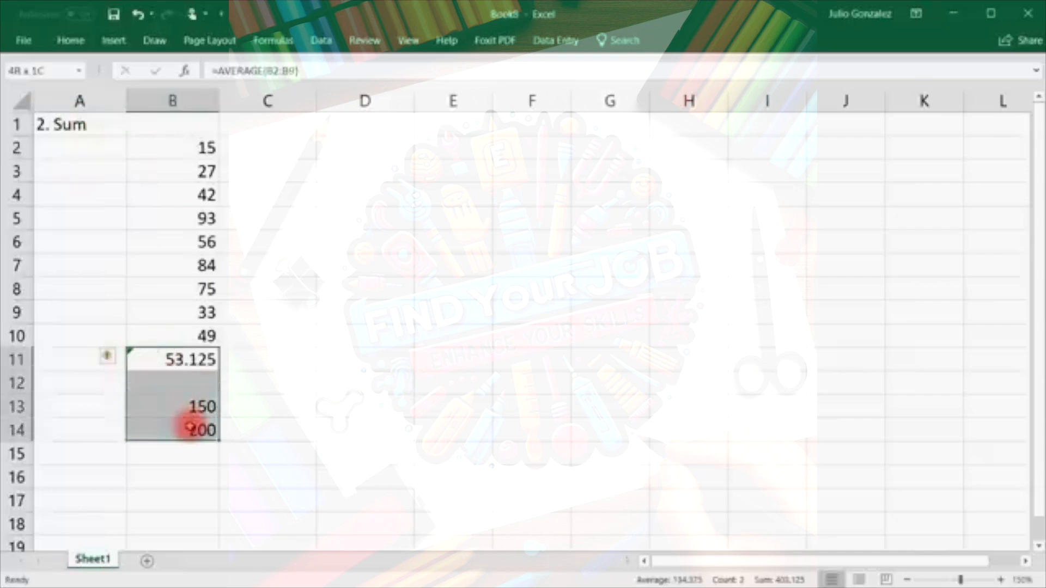
pyautogui.press('Delete')
# Enter =SUM(B2:B9) in B11, totalling 425.
pyautogui.click(192, 358)
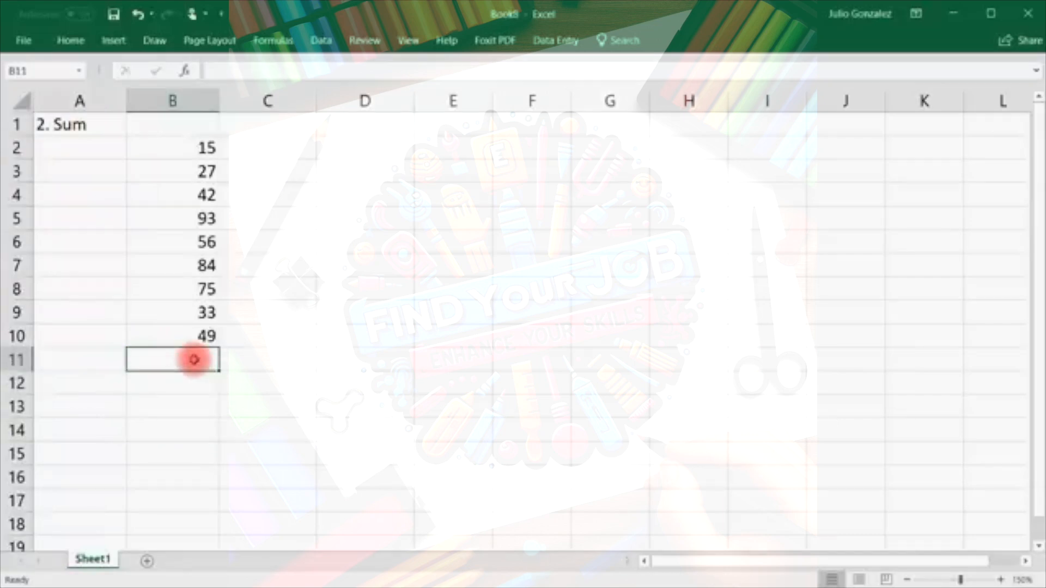
pyautogui.write('=sum(')
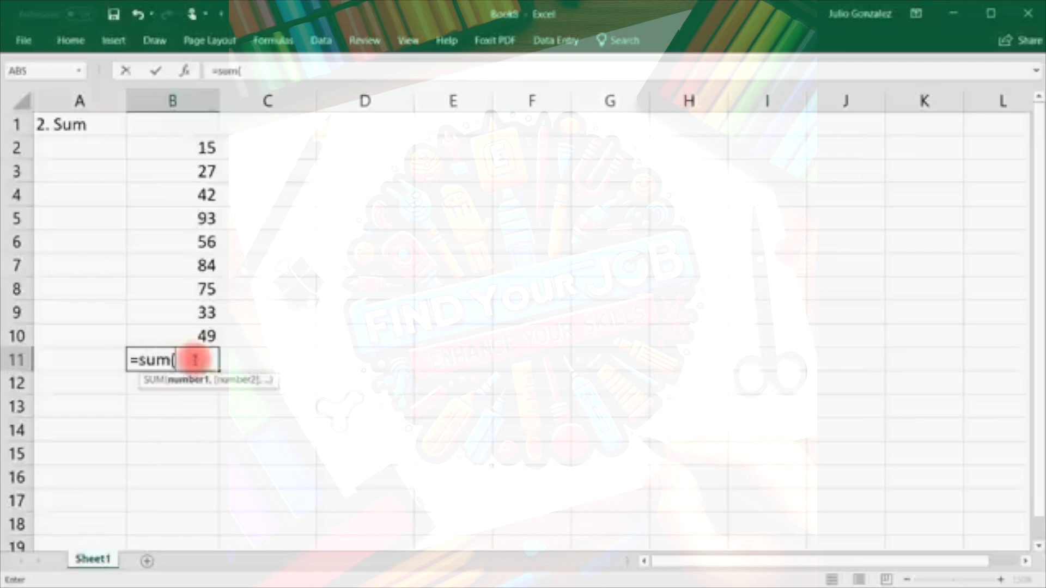
pyautogui.moveTo(204, 142); pyautogui.dragTo(183, 314)
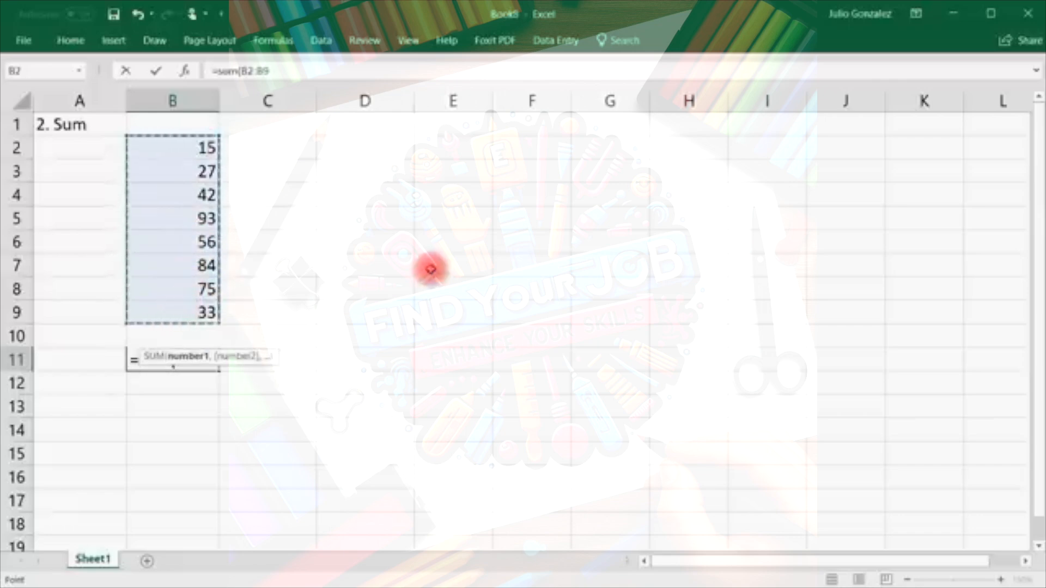
pyautogui.write(')')
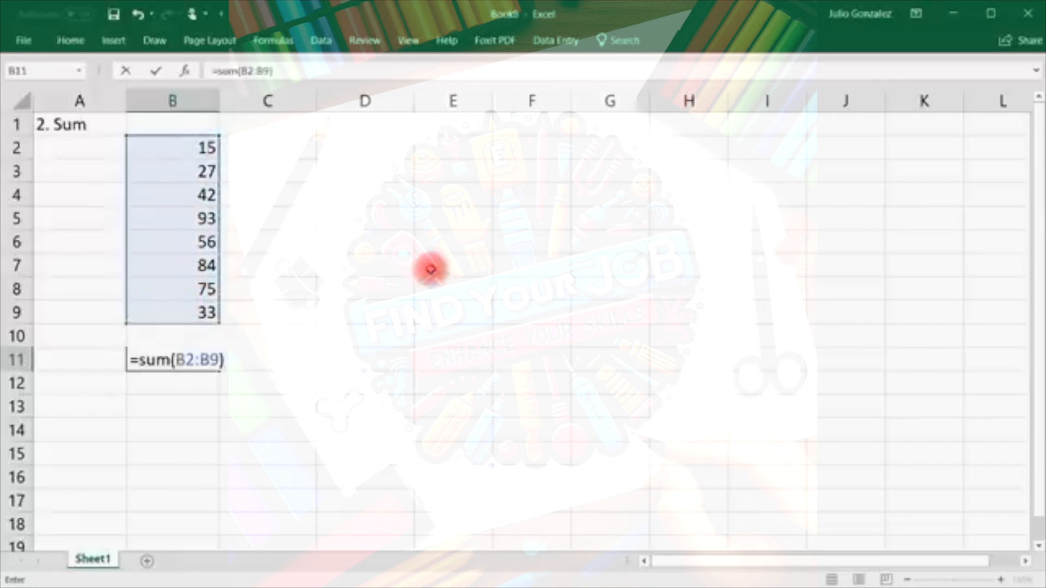
pyautogui.press('Return')
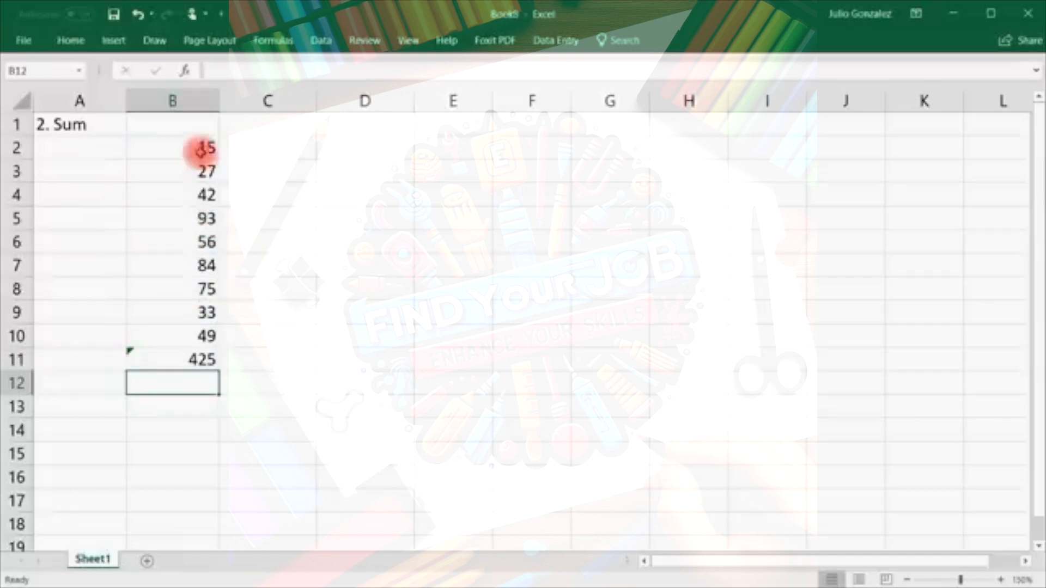
pyautogui.click(172, 403)
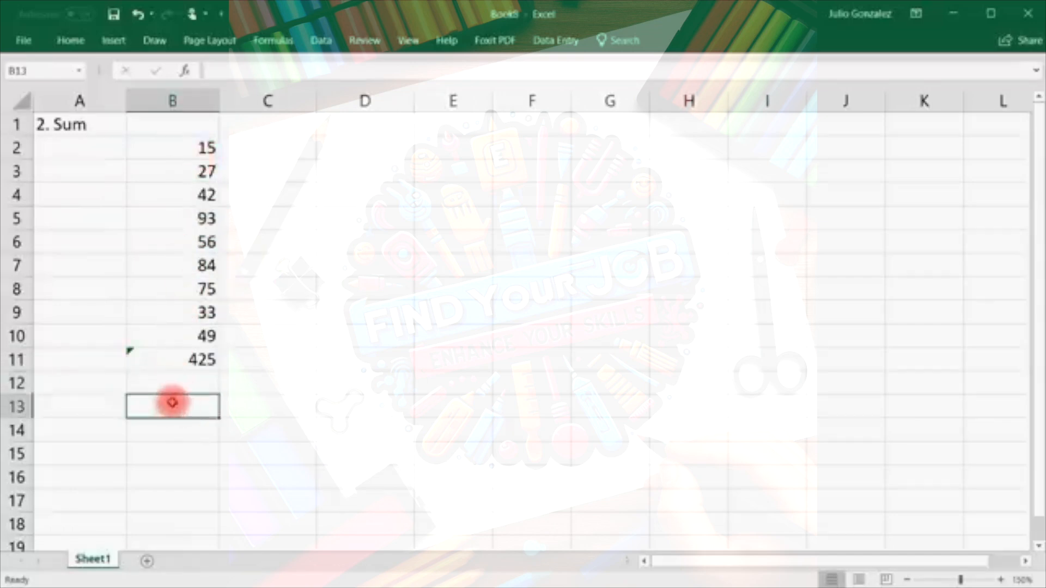
# Enter =SUM(50,125), =50+125, =SUM(100,200,300) and =100+200+300 in B13:B16.
pyautogui.write('=sum')
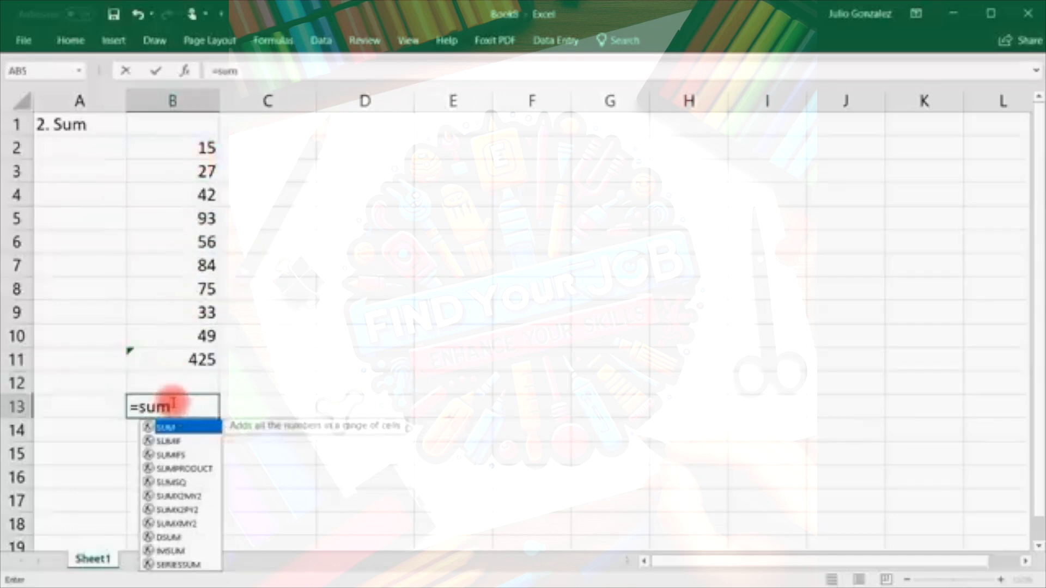
pyautogui.write('(')
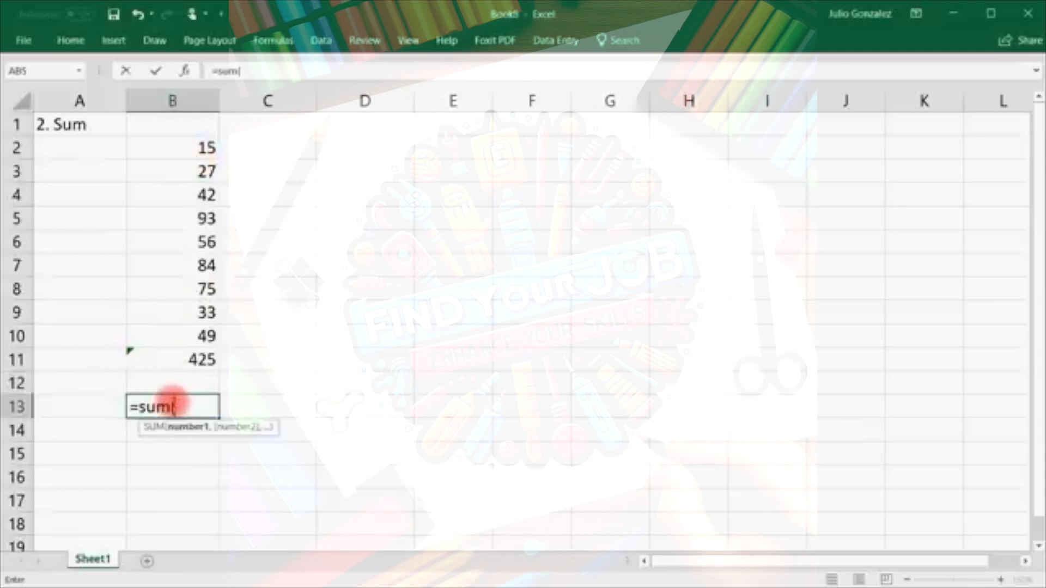
pyautogui.write('50,')
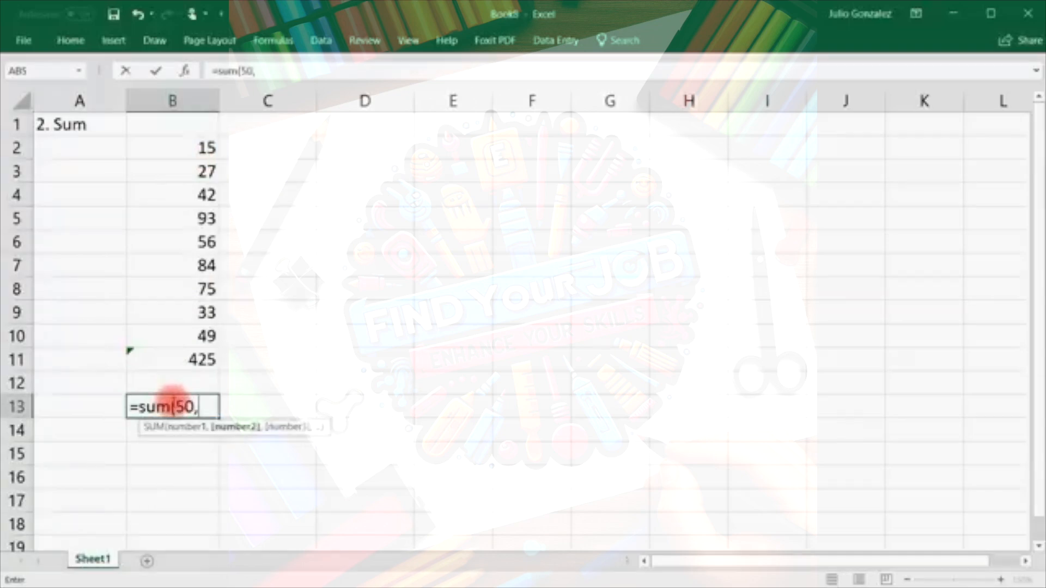
pyautogui.write('125)')
pyautogui.press('Return')
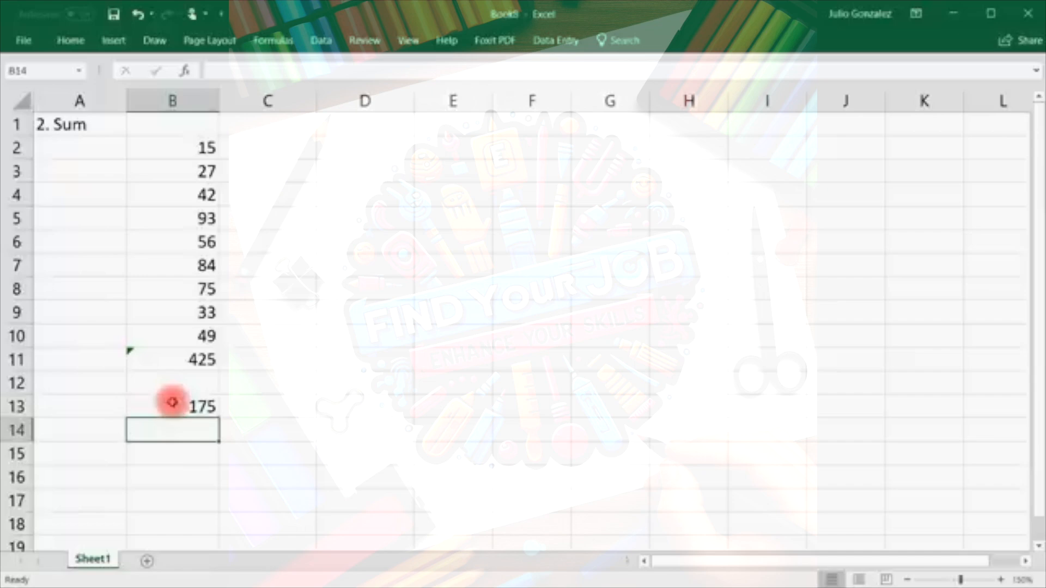
pyautogui.click(172, 404)
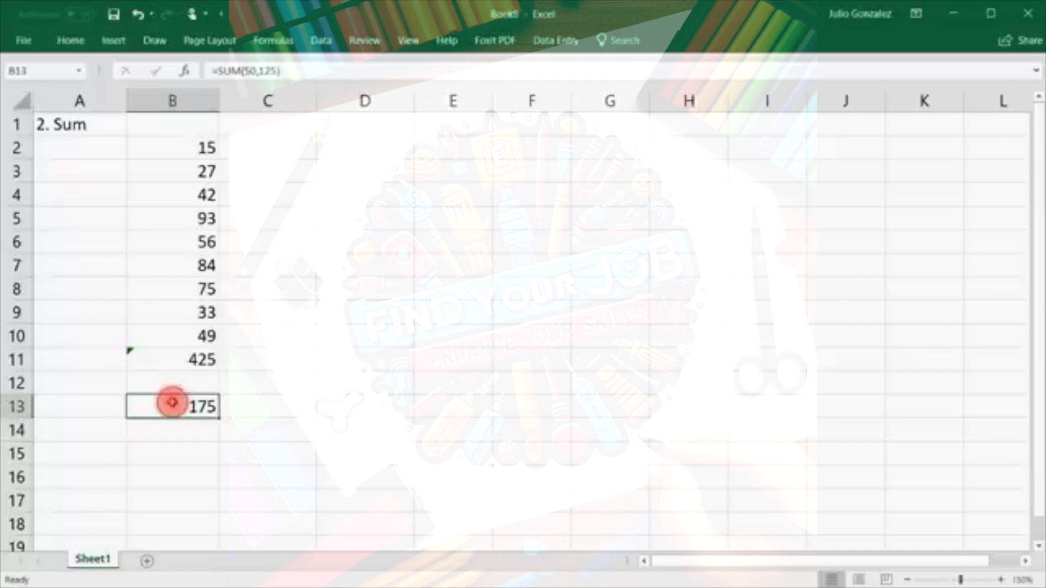
pyautogui.click(173, 434)
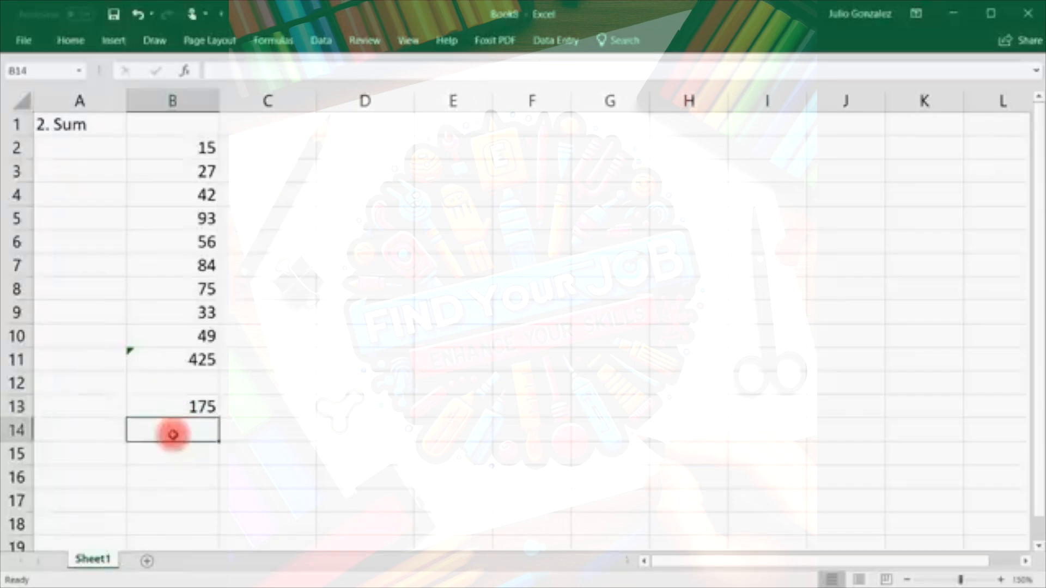
pyautogui.write('=50+125')
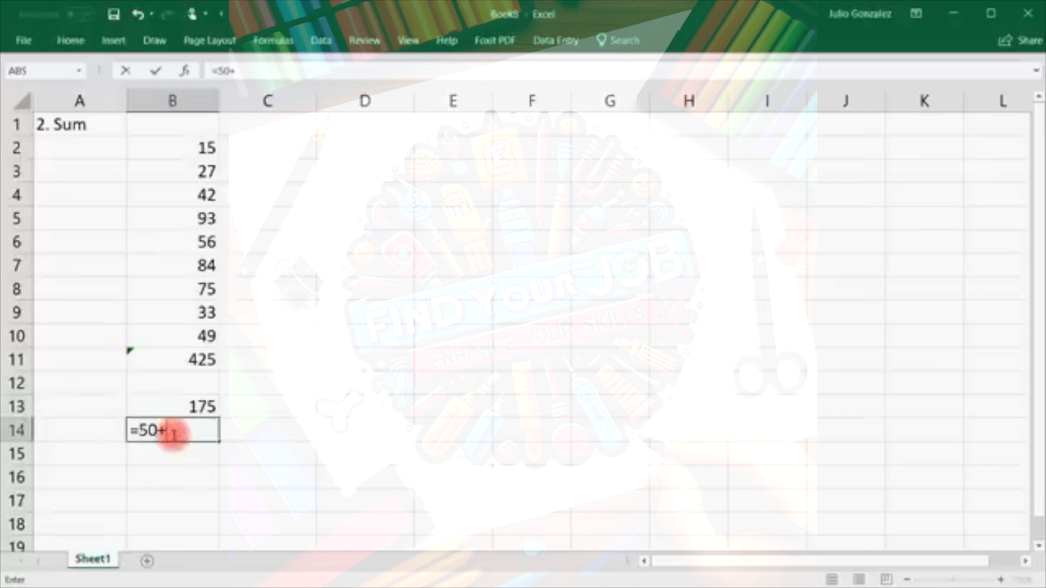
pyautogui.press('Return')
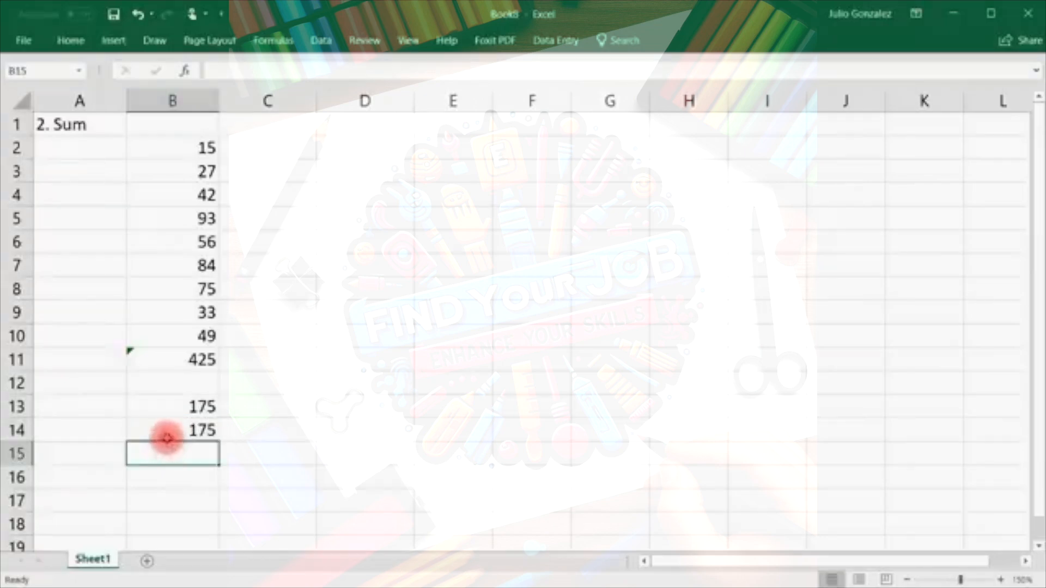
pyautogui.click(165, 453)
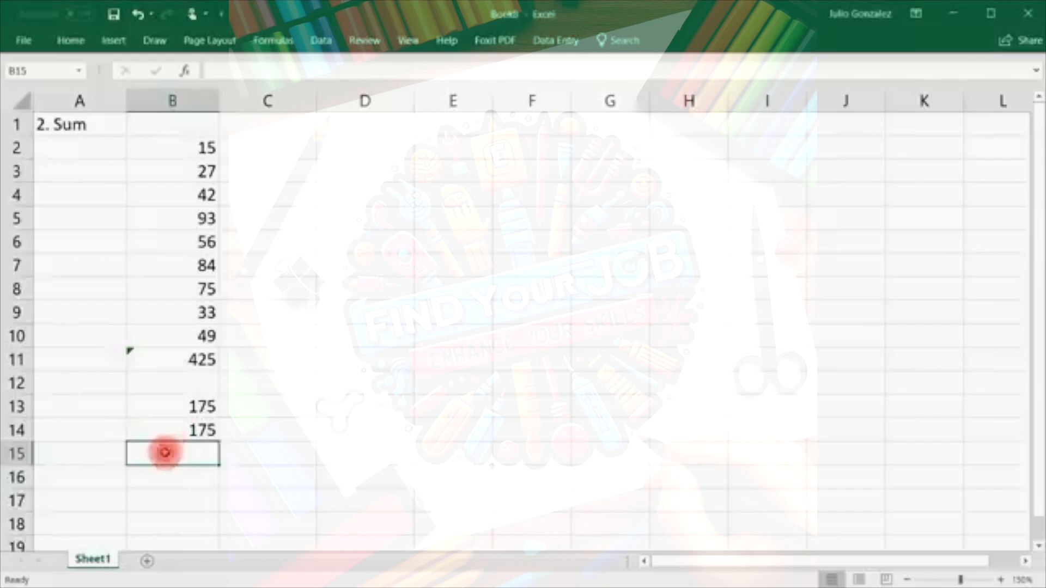
pyautogui.write('1')
pyautogui.write('=')
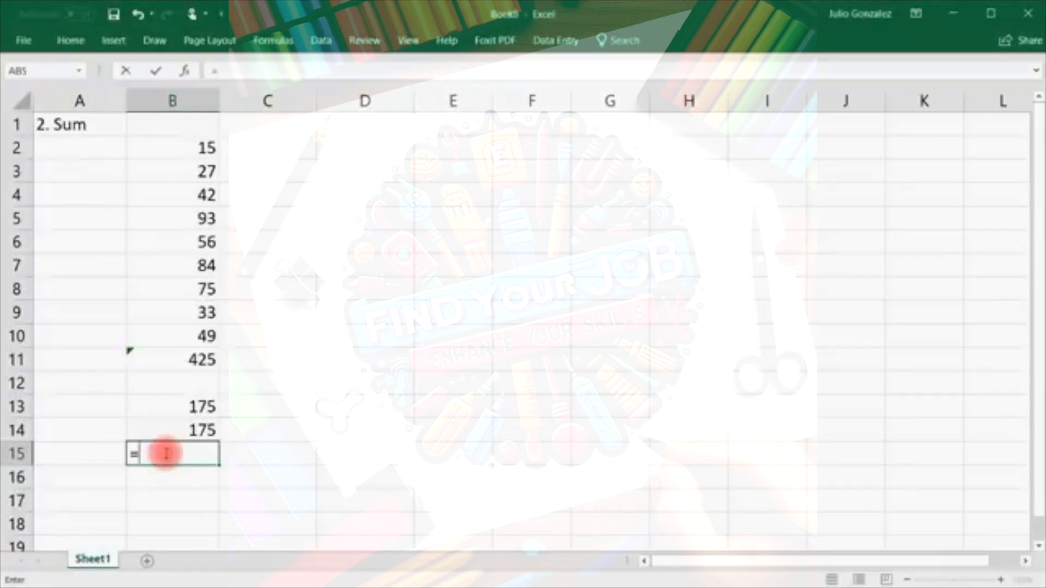
pyautogui.write('sum(100,200,300)')
pyautogui.press('Return')
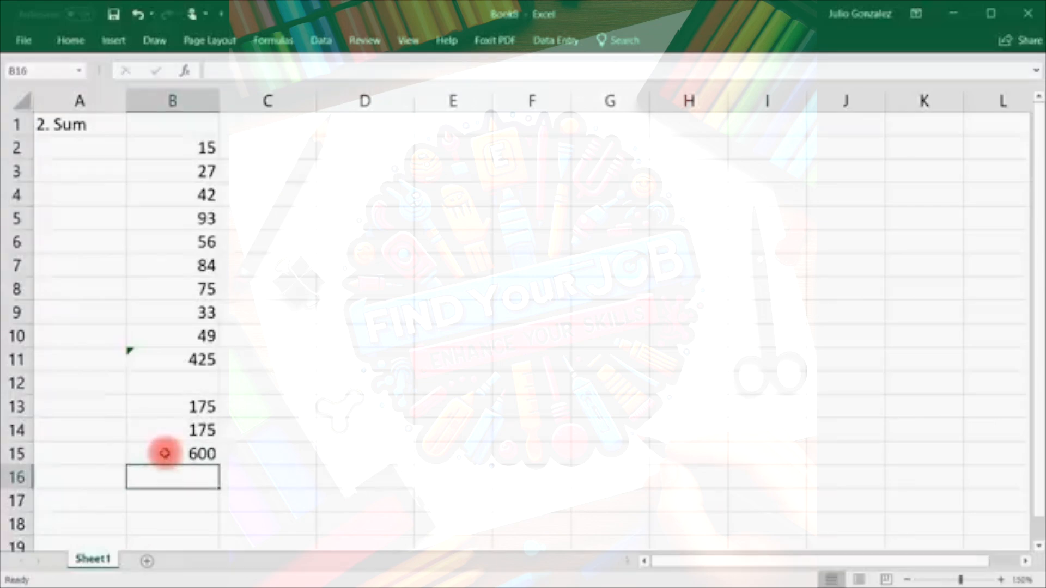
pyautogui.write('=100')
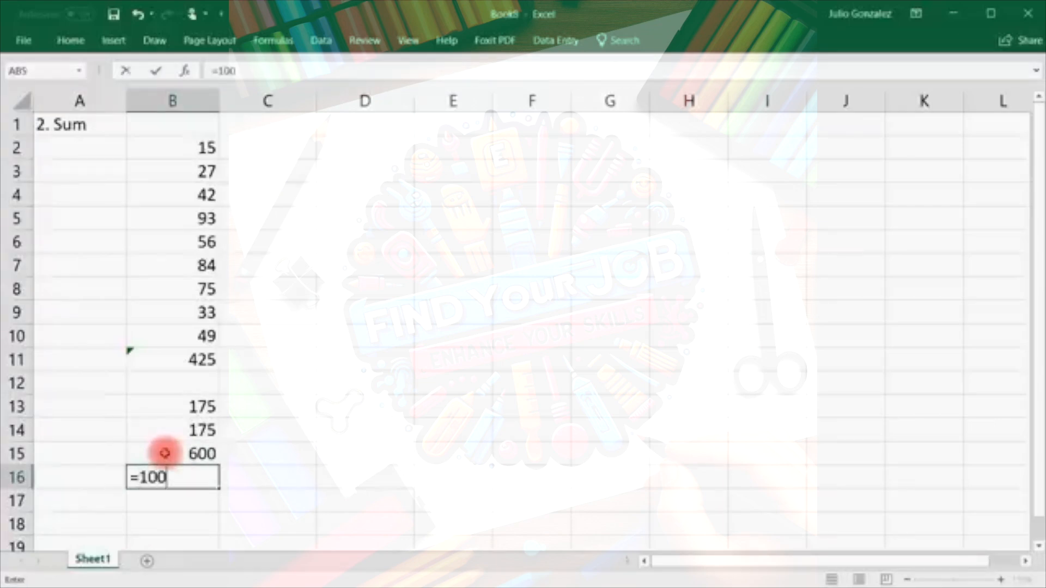
pyautogui.write('+200+300+')
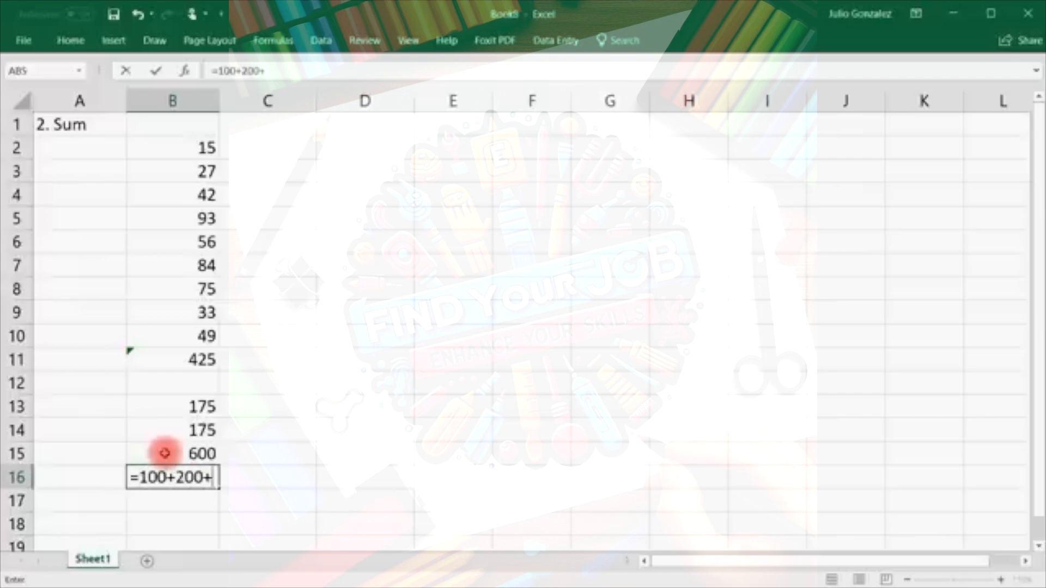
pyautogui.press('Return')
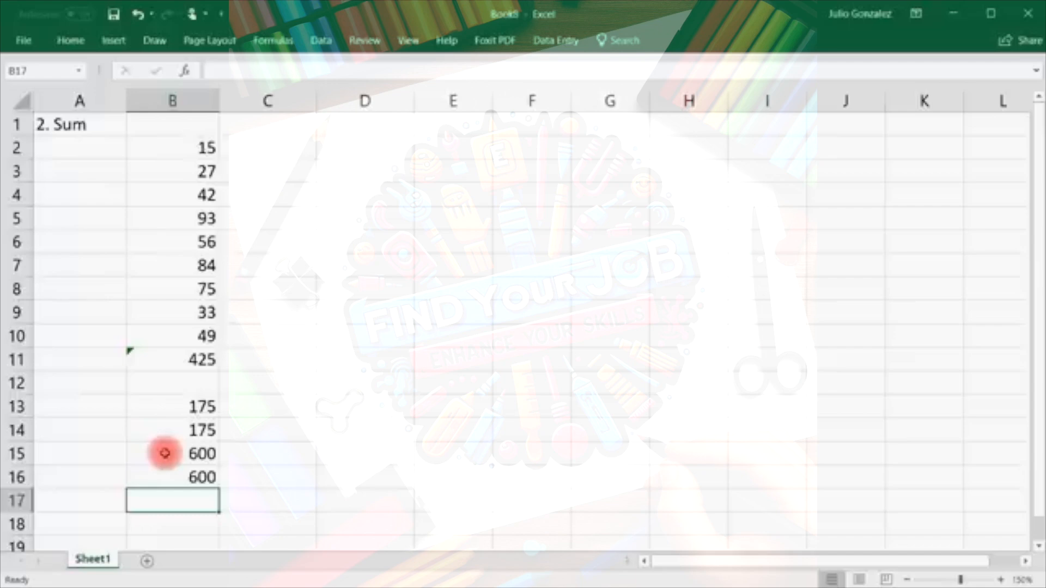
# Clear all contents of A1:B16, leaving the sheet blank.
pyautogui.moveTo(62, 124); pyautogui.dragTo(214, 485)
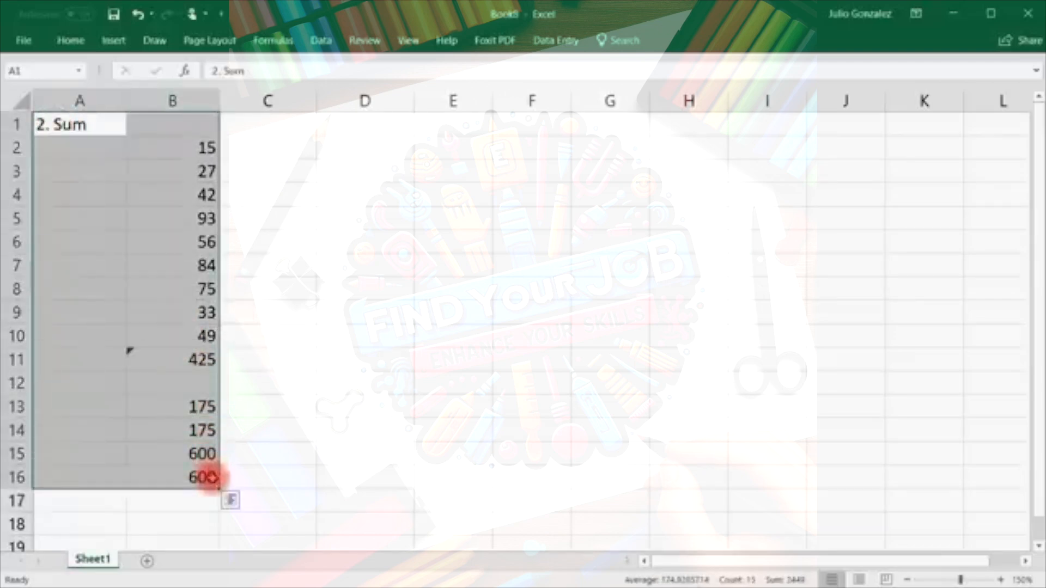
pyautogui.press('Delete')
pyautogui.click(163, 140)
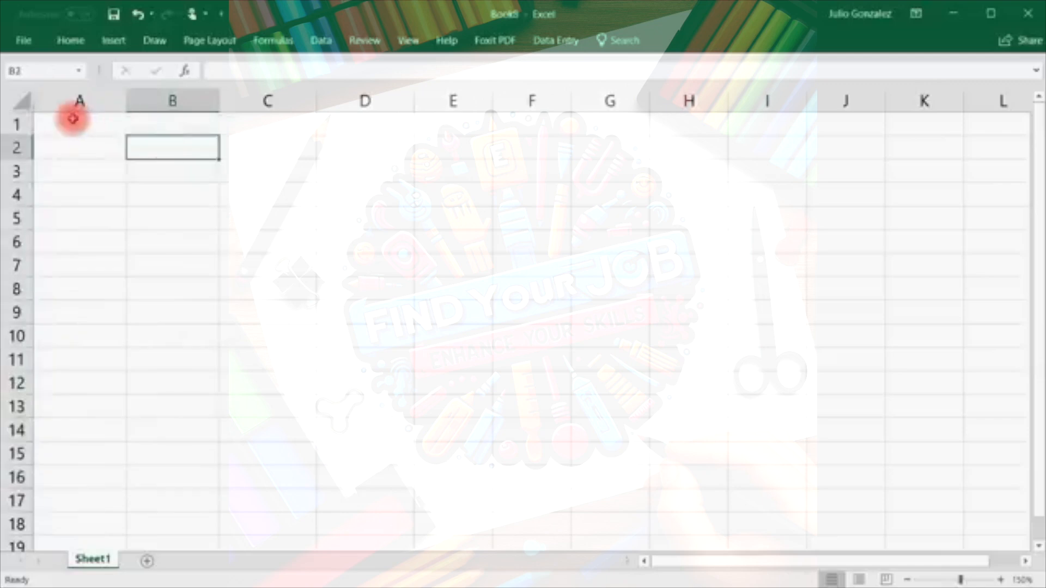
pyautogui.click(81, 125)
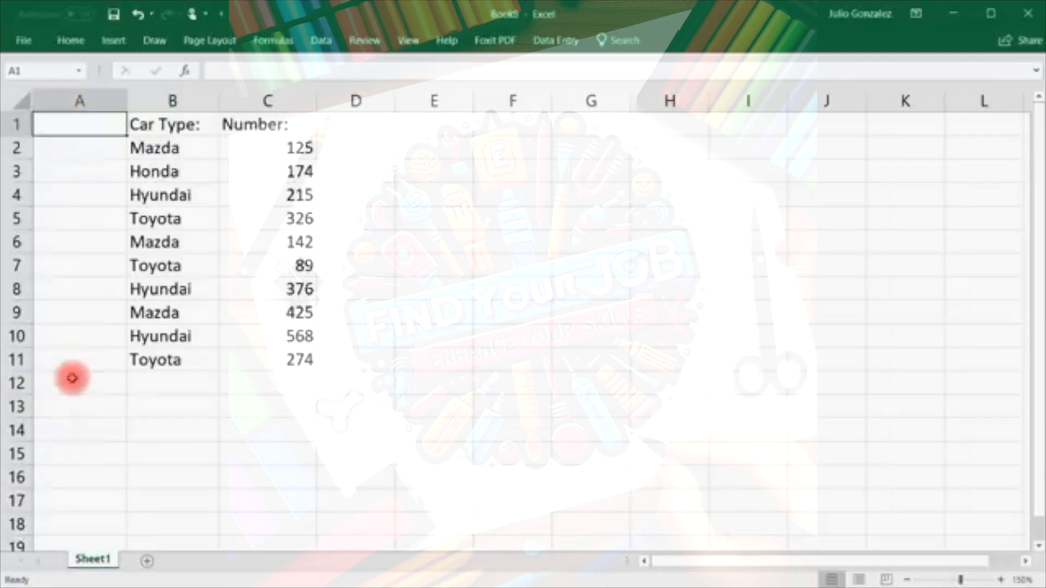
# Title the sheet '3. SumIf' in A1.
pyautogui.doubleClick(55, 129)
pyautogui.write('3.')
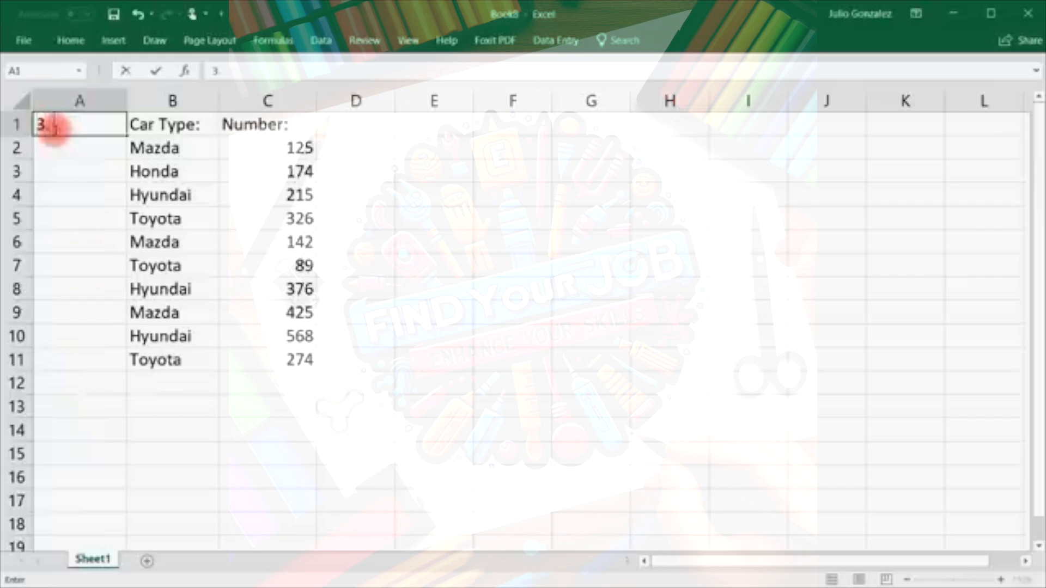
pyautogui.write(' SumIf')
pyautogui.press('Return')
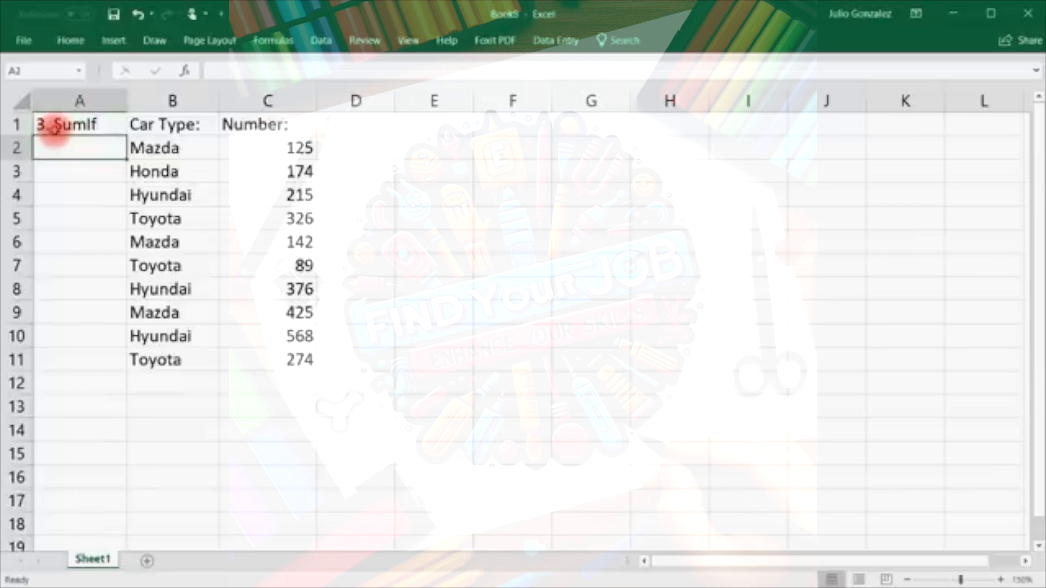
# Total the Number column with =SUM(C2:C11) in C12 (2714), then delete that total.
pyautogui.click(275, 383)
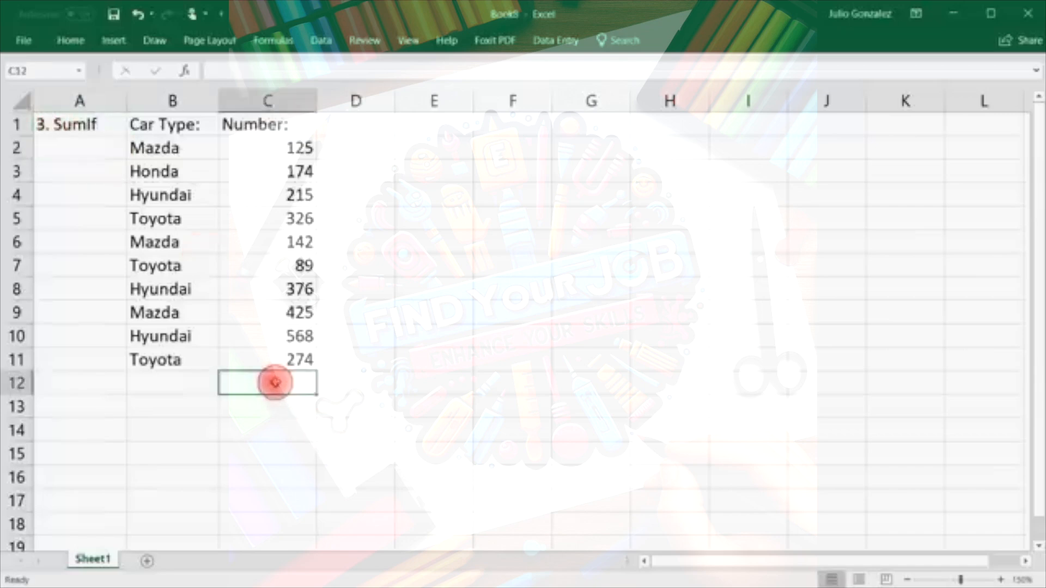
pyautogui.write('=sum(')
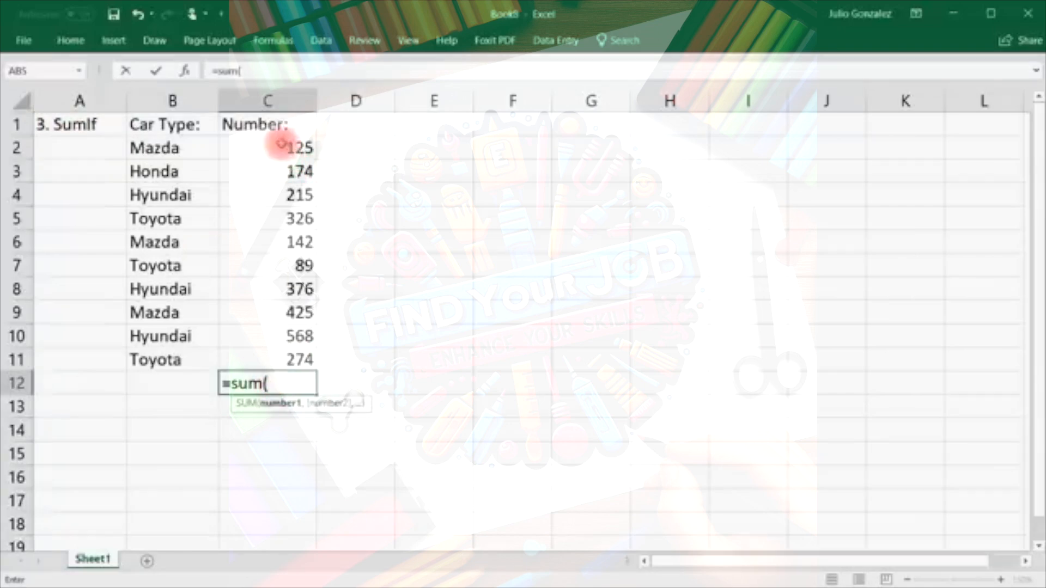
pyautogui.moveTo(280, 144); pyautogui.dragTo(285, 360)
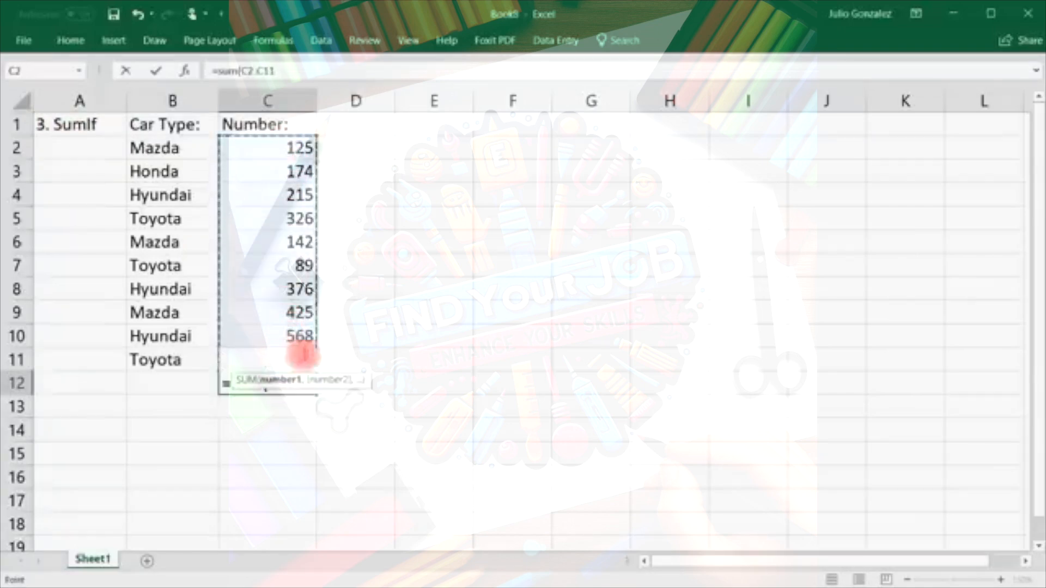
pyautogui.write(')')
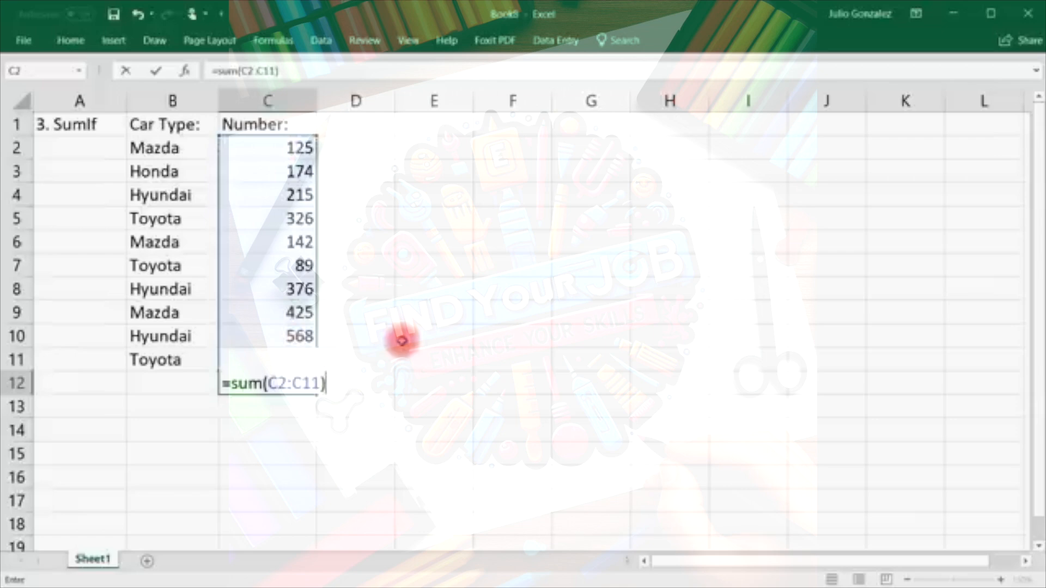
pyautogui.press('Return')
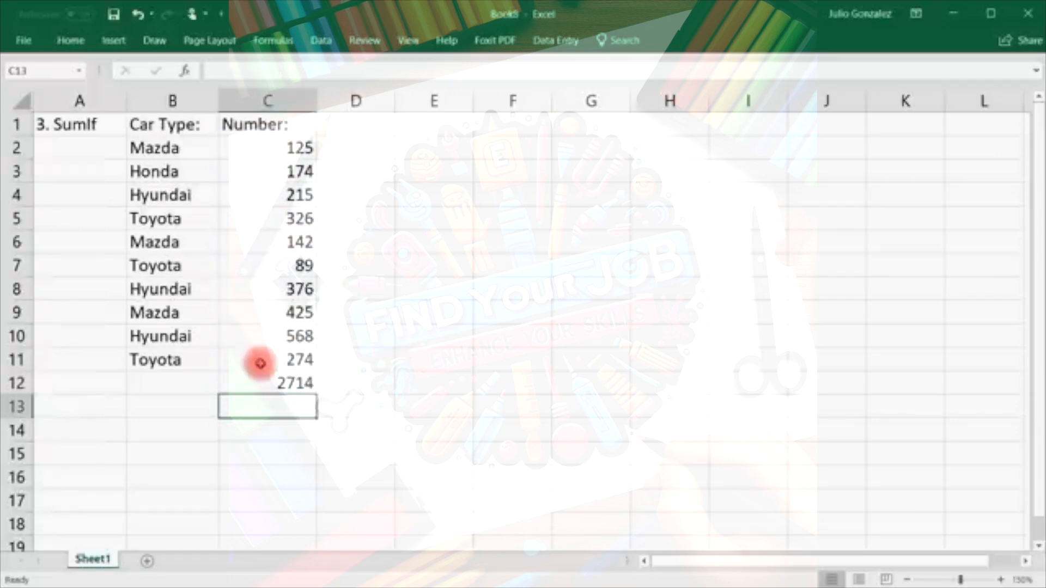
pyautogui.click(304, 380)
pyautogui.press('Delete')
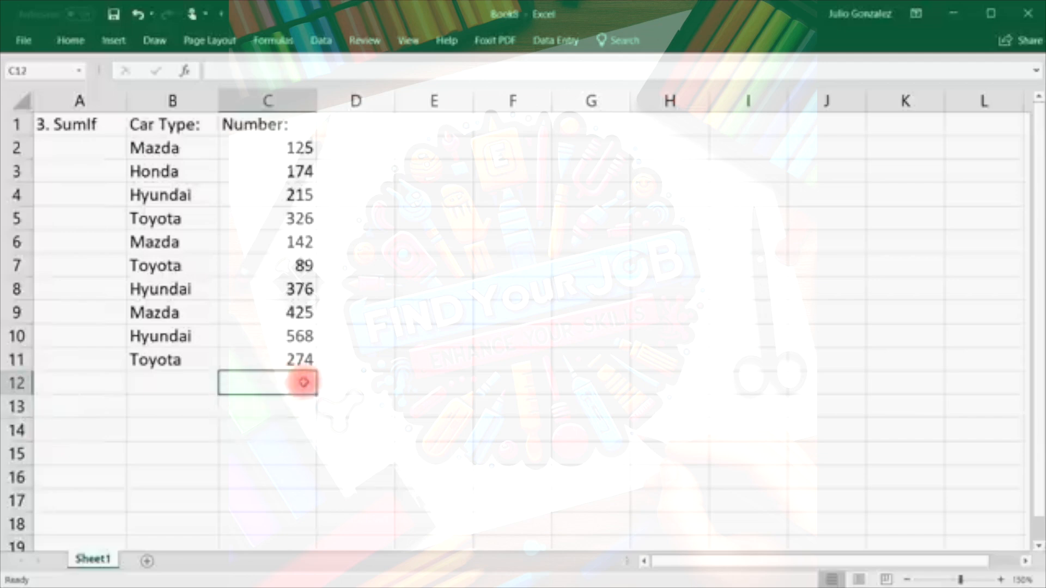
pyautogui.click(285, 403)
# Label C13 'SumIf:' and give C14 below it a yellow fill.
pyautogui.write('Su')
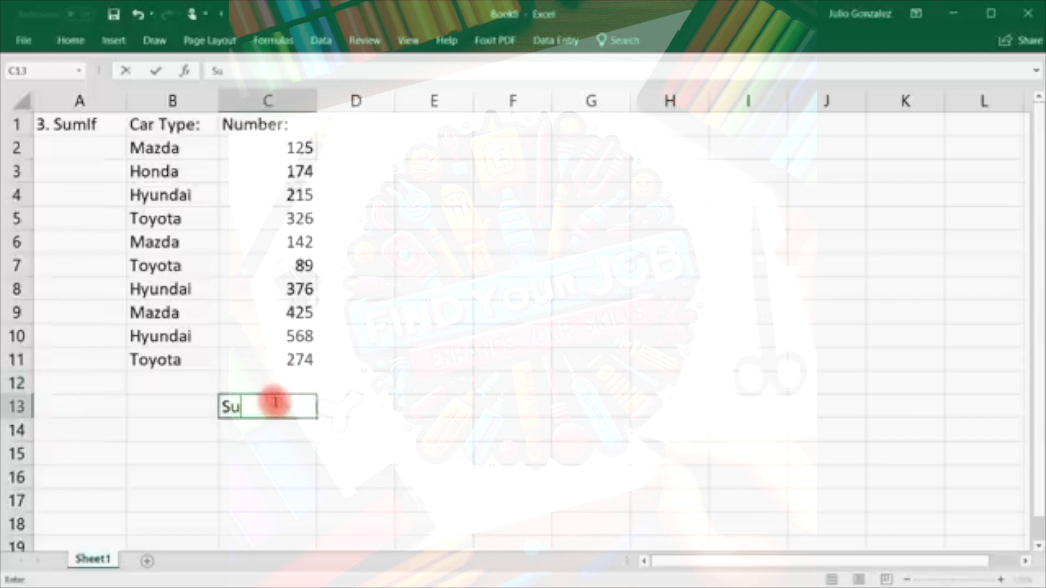
pyautogui.write('mIf:')
pyautogui.hotkey('ctrl', 'Return')
pyautogui.press('Left')
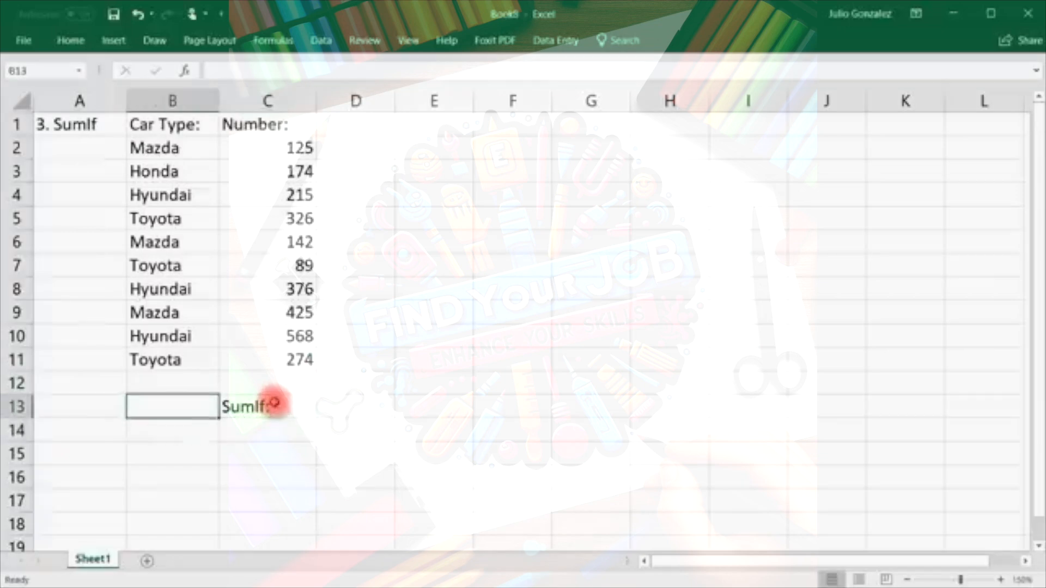
pyautogui.press('Down')
pyautogui.press('Right')
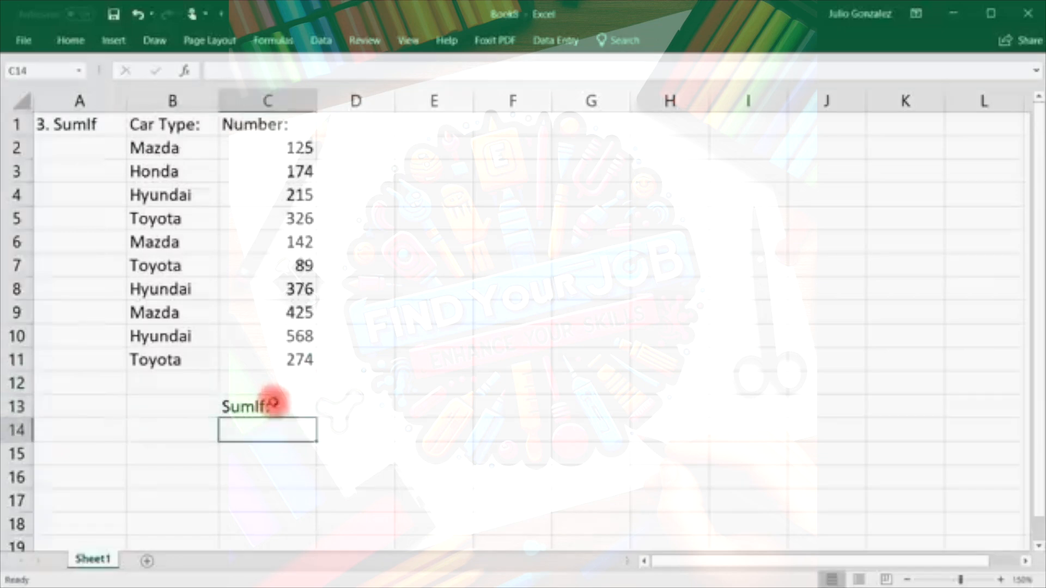
pyautogui.click(71, 40)
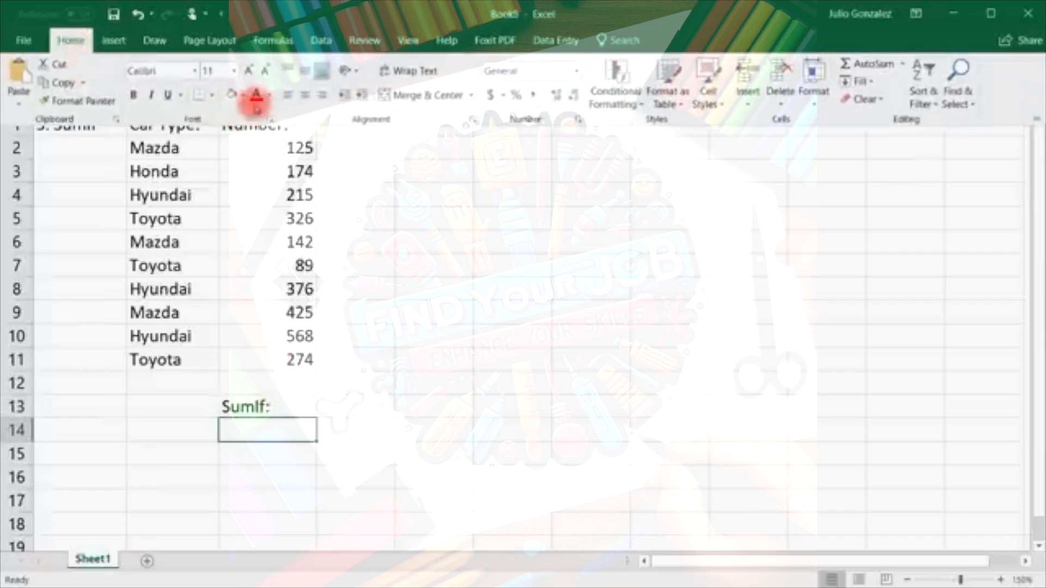
pyautogui.click(244, 97)
pyautogui.click(271, 215)
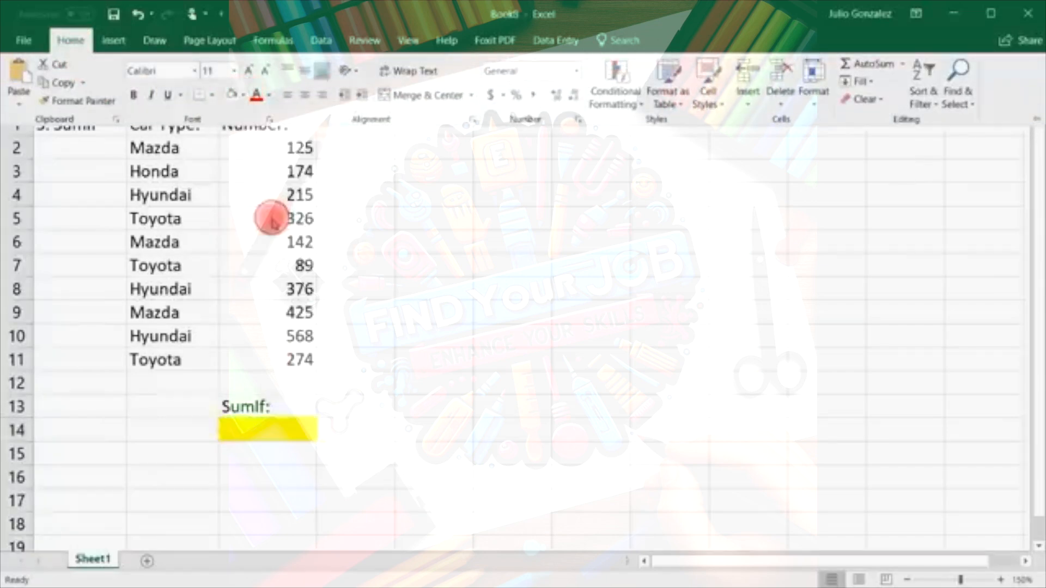
pyautogui.click(280, 444)
# Label B13 'Mazda:' and review the Number values in C2:C11.
pyautogui.click(162, 406)
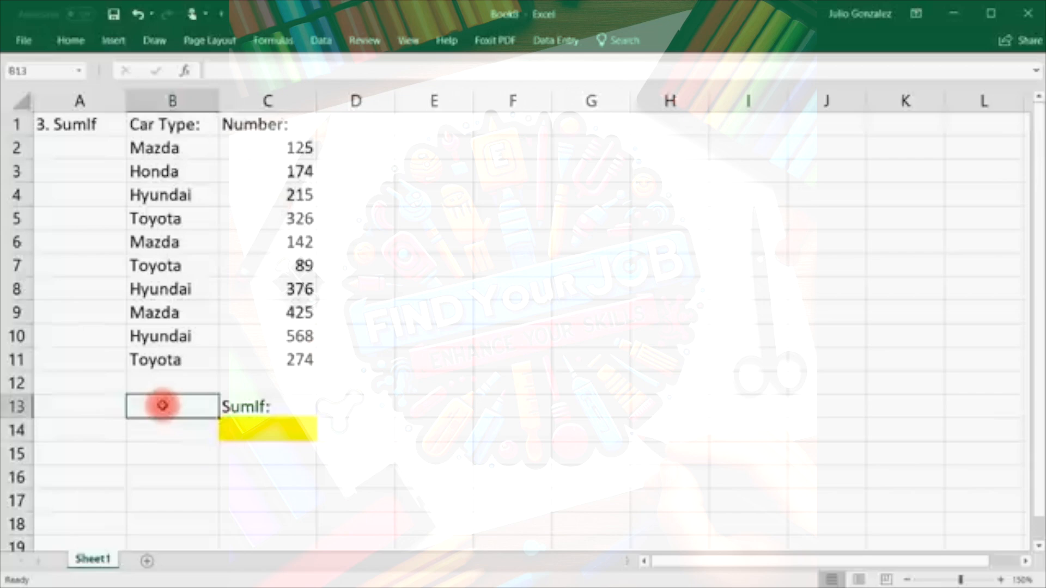
pyautogui.write('Maz')
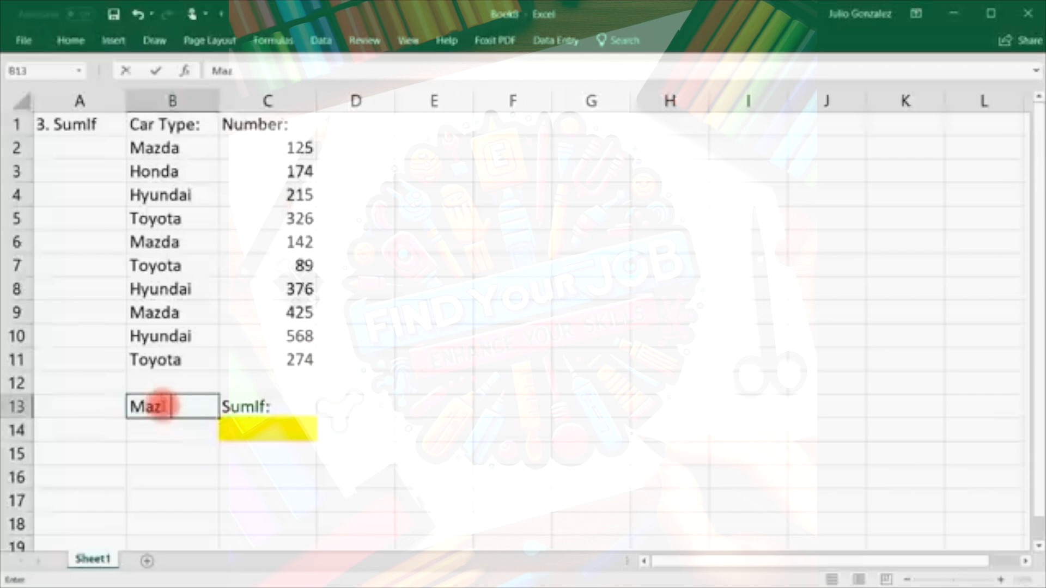
pyautogui.write('da:')
pyautogui.press('Return')
pyautogui.moveTo(280, 147); pyautogui.dragTo(296, 354)
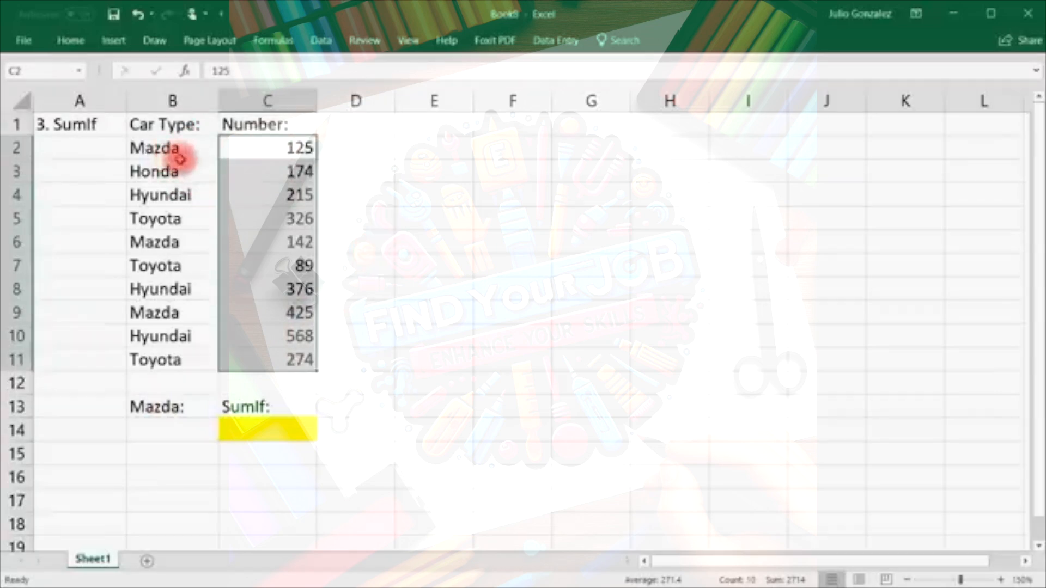
pyautogui.click(188, 381)
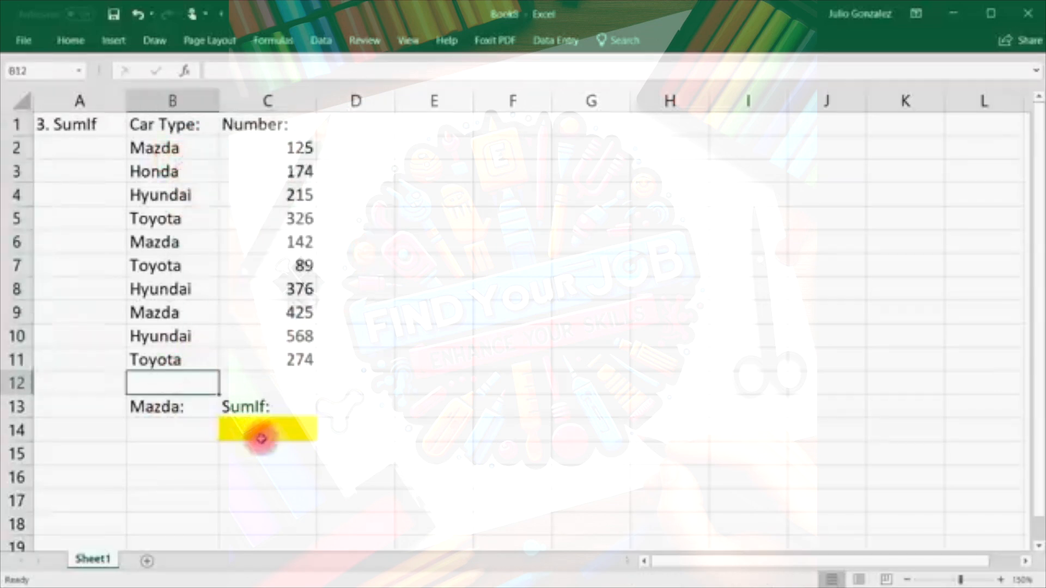
# Enter =SUMIF(B2:B11,B14,C2:C11) in the yellow cell C14.
pyautogui.click(261, 437)
pyautogui.write('=sumif')
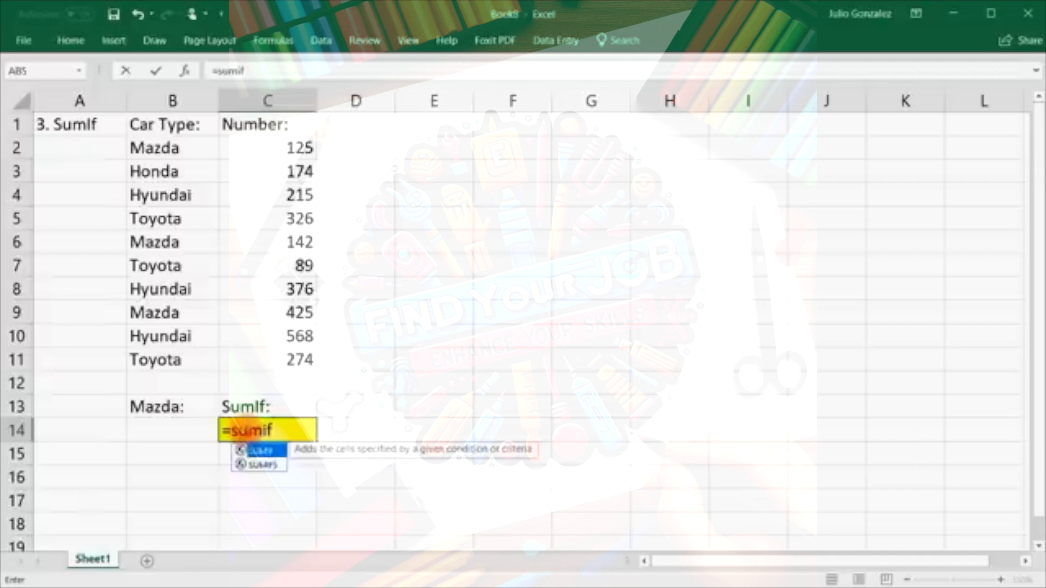
pyautogui.write('(')
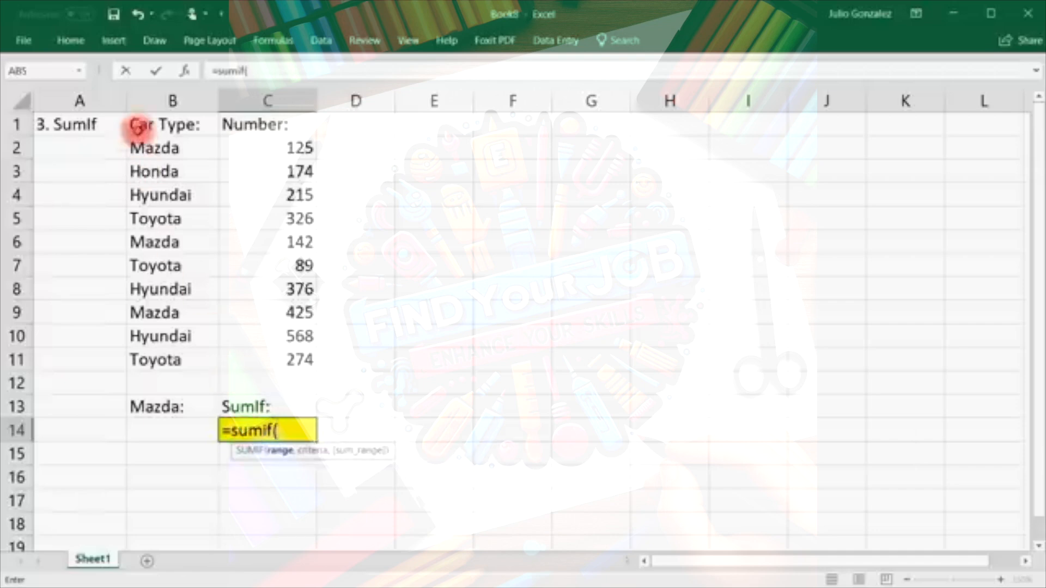
pyautogui.moveTo(151, 148); pyautogui.dragTo(148, 360)
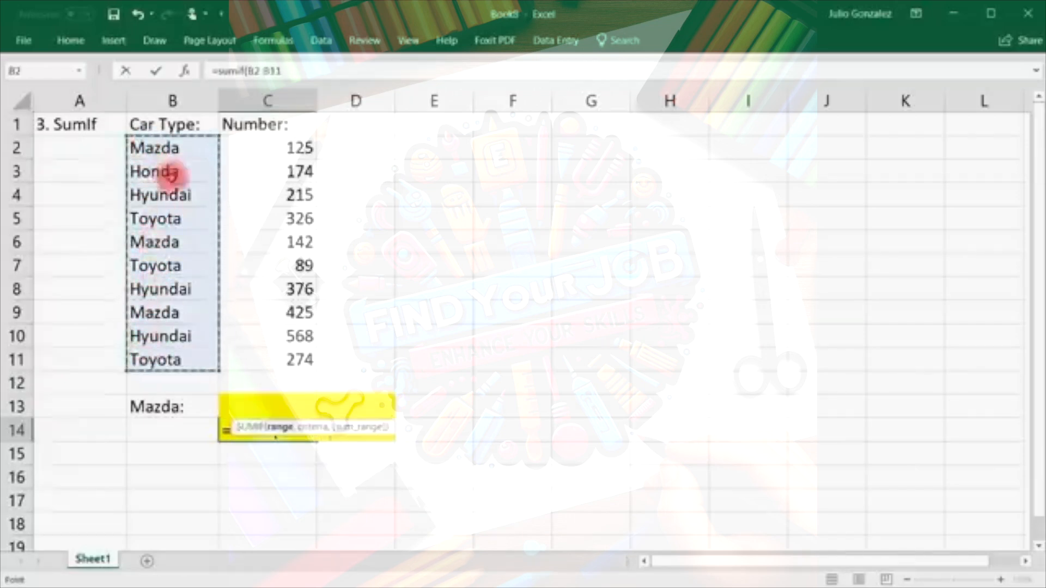
pyautogui.write(',')
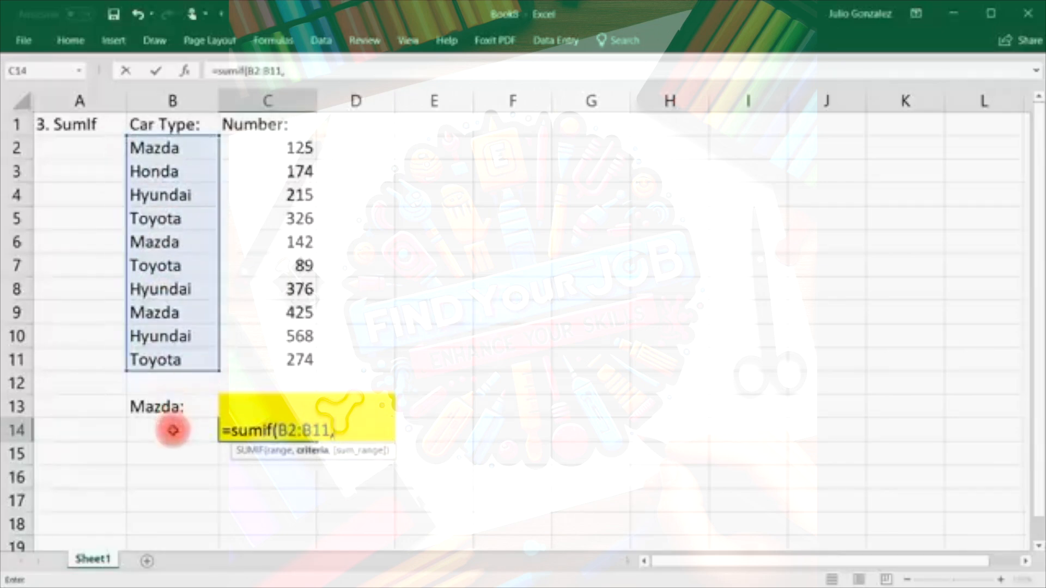
pyautogui.click(172, 429)
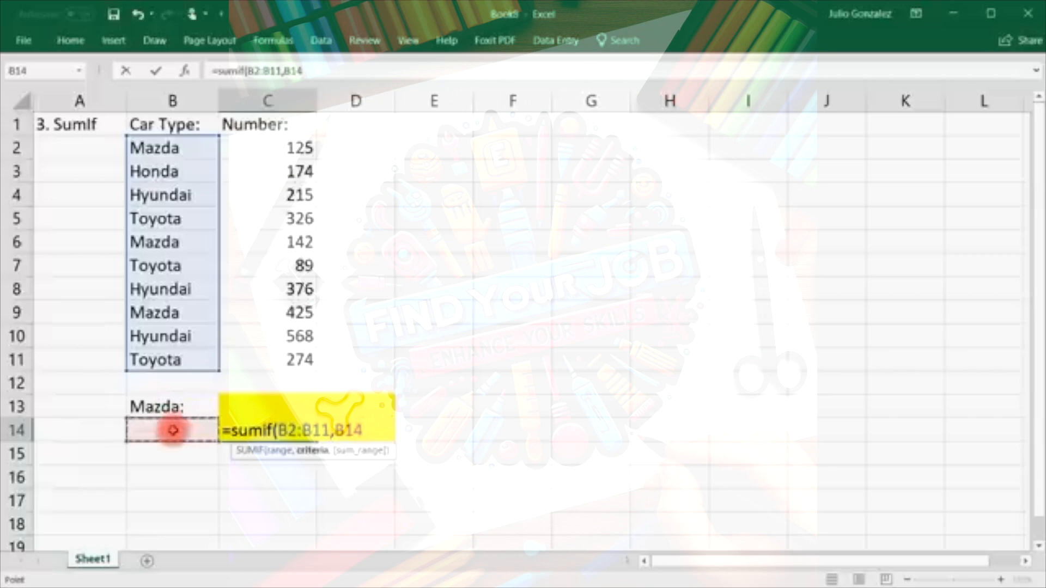
pyautogui.write(',')
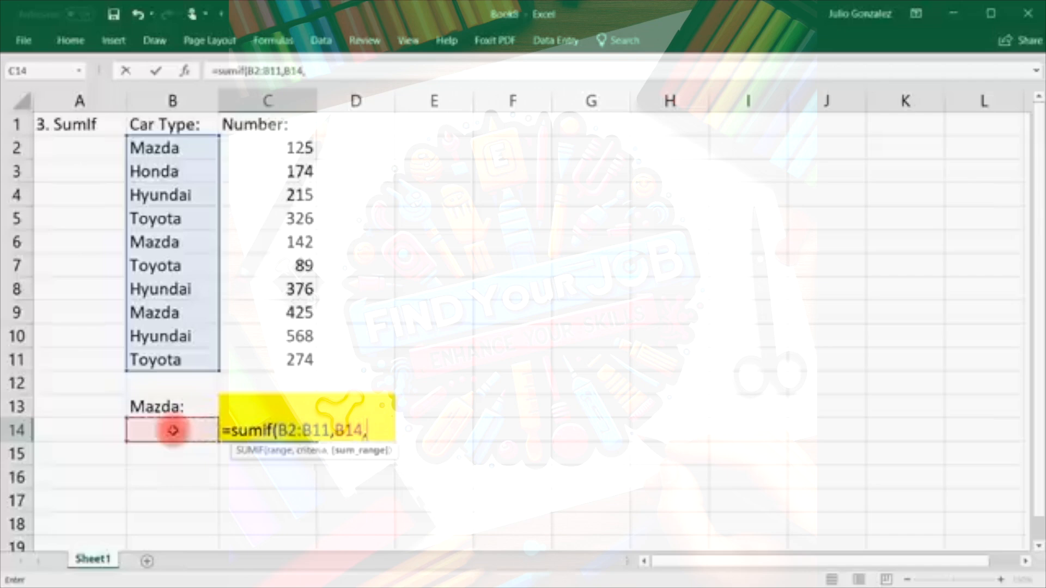
pyautogui.moveTo(307, 147); pyautogui.dragTo(276, 354)
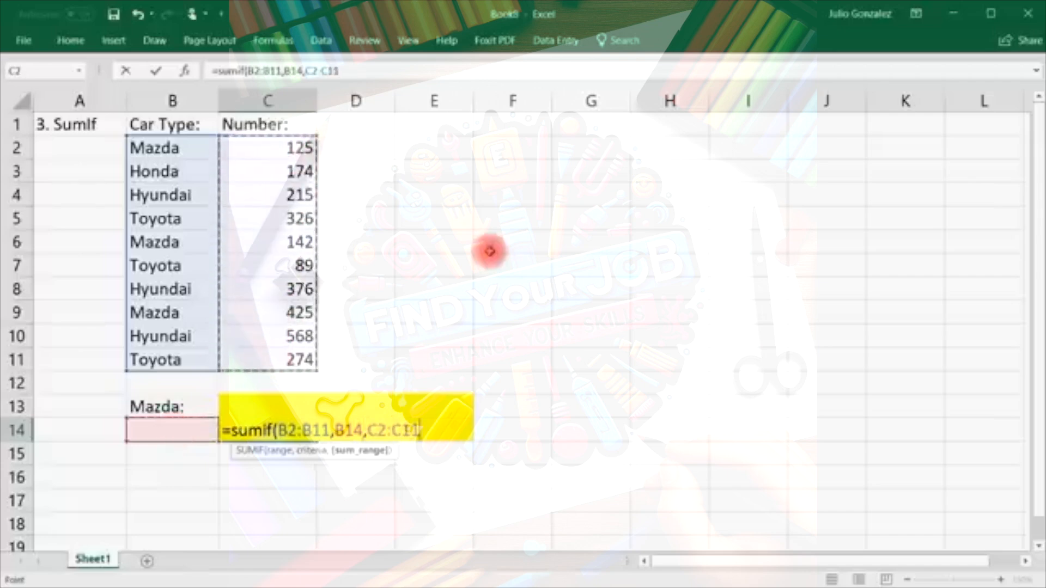
pyautogui.write(')')
pyautogui.press('Return')
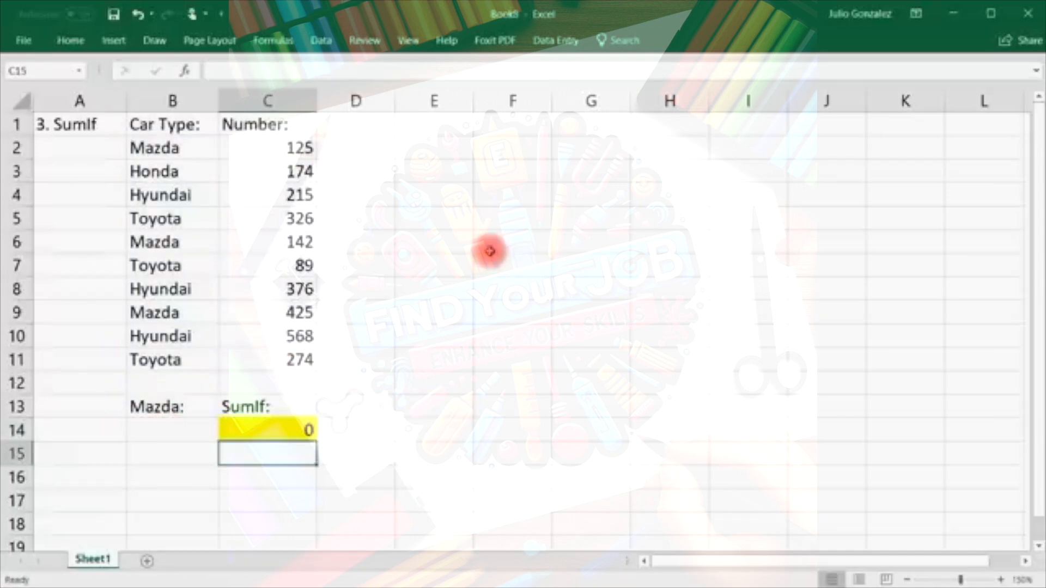
pyautogui.click(185, 406)
# Relabel B13 'Car Type:' and enter Mazda in B14, making the SUMIF return 692.
pyautogui.write('Car Type:')
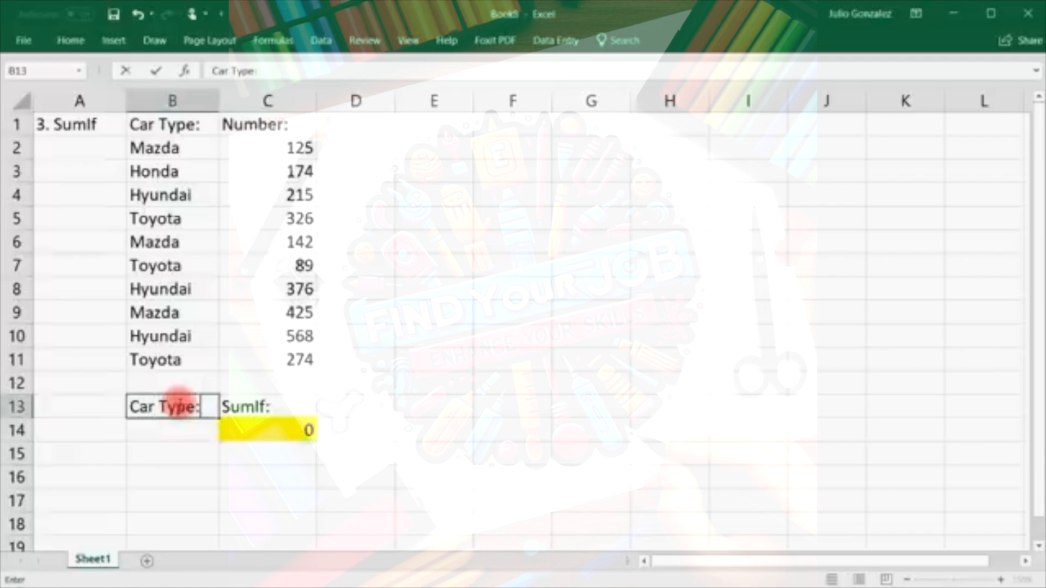
pyautogui.press('Return')
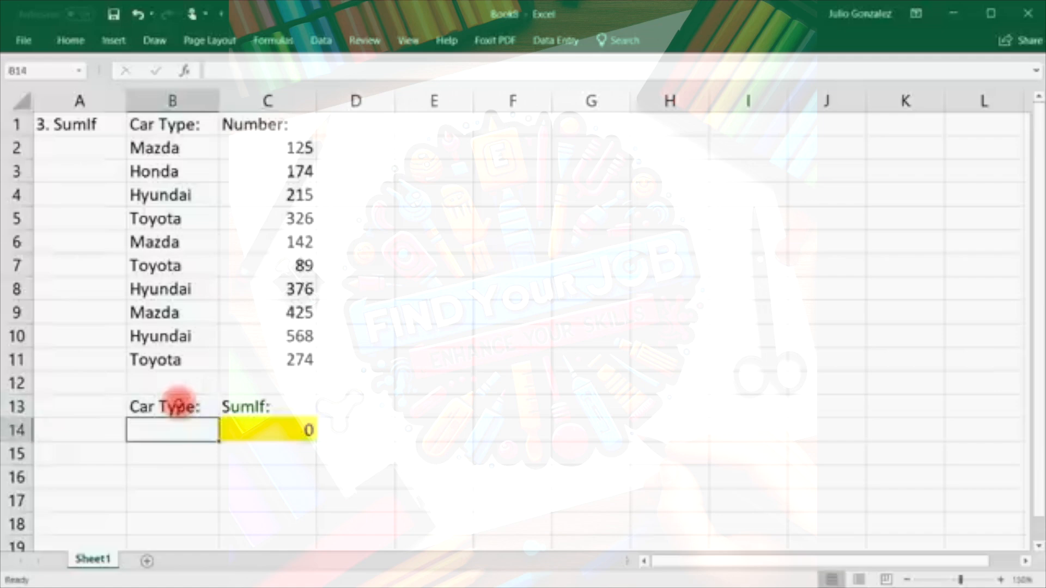
pyautogui.write('Mazda')
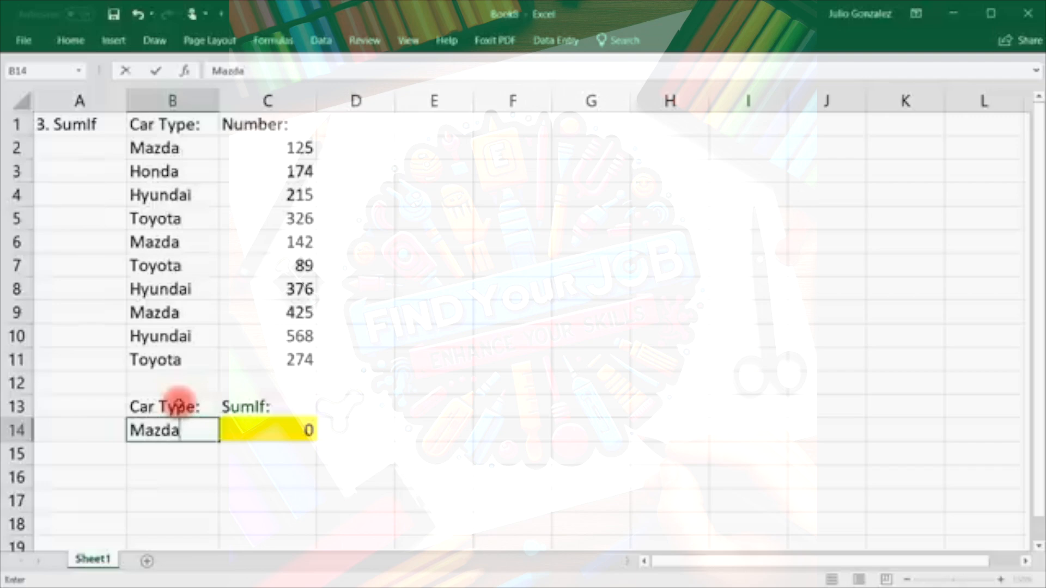
pyautogui.press('Tab')
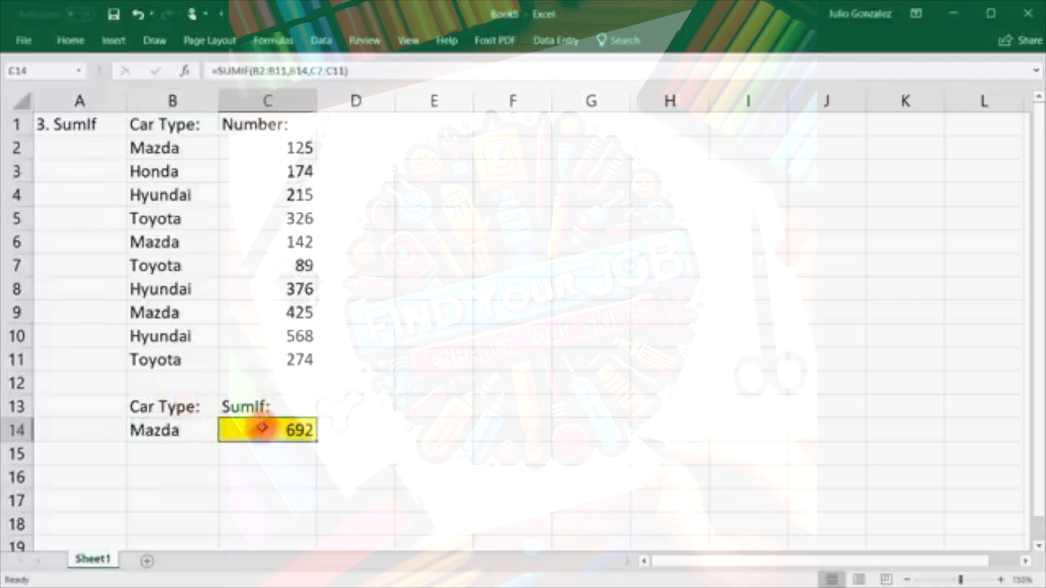
# Check the Mazda numbers with =SUM(125,142,425) in C16, which also gives 692.
pyautogui.click(306, 146)
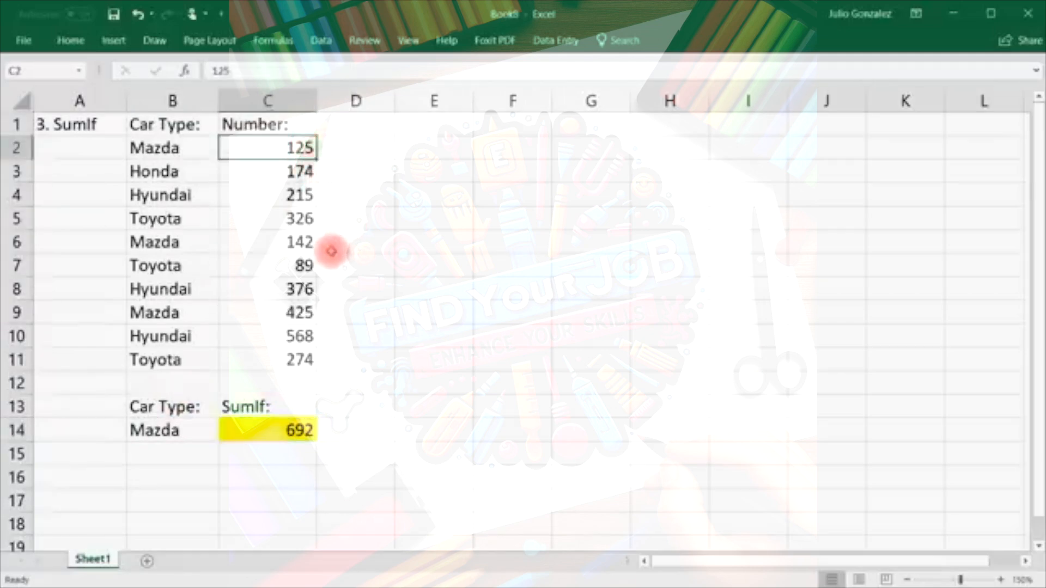
pyautogui.keyDown('ctrl'); pyautogui.click(297, 242); pyautogui.keyUp('ctrl')
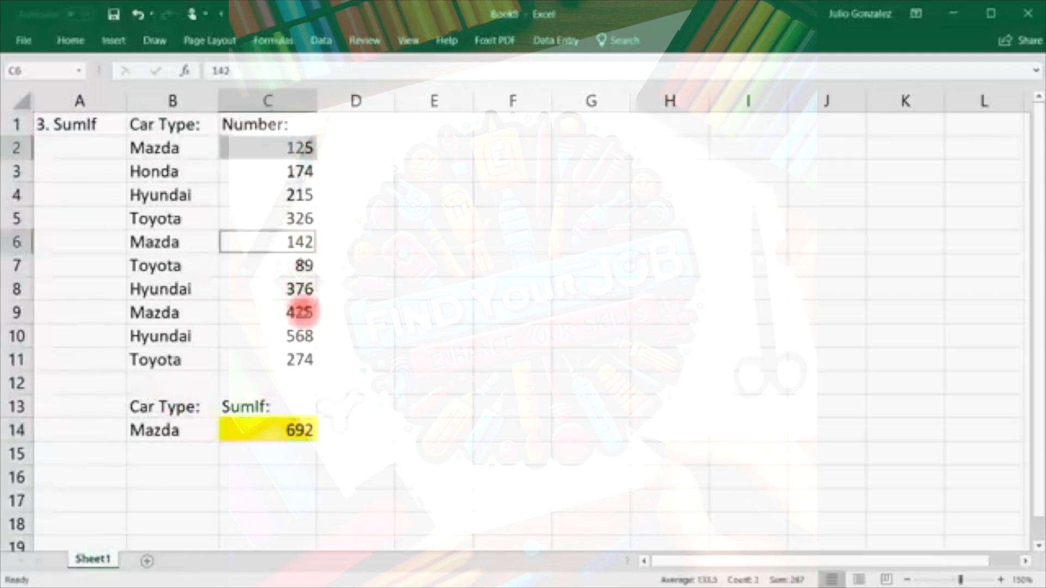
pyautogui.keyDown('ctrl'); pyautogui.click(301, 312); pyautogui.keyUp('ctrl')
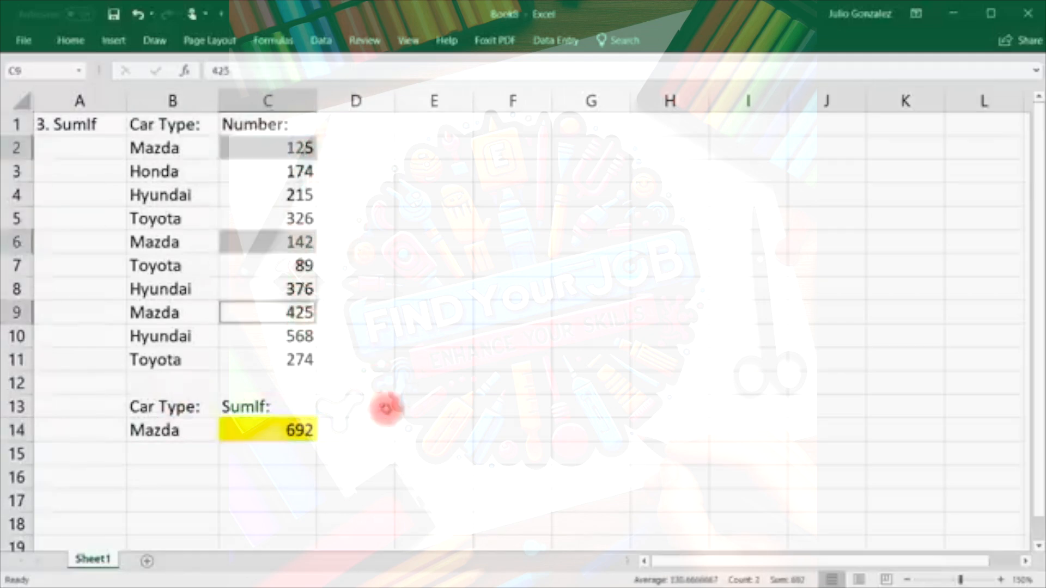
pyautogui.click(287, 480)
pyautogui.write('=sum(125,142,425')
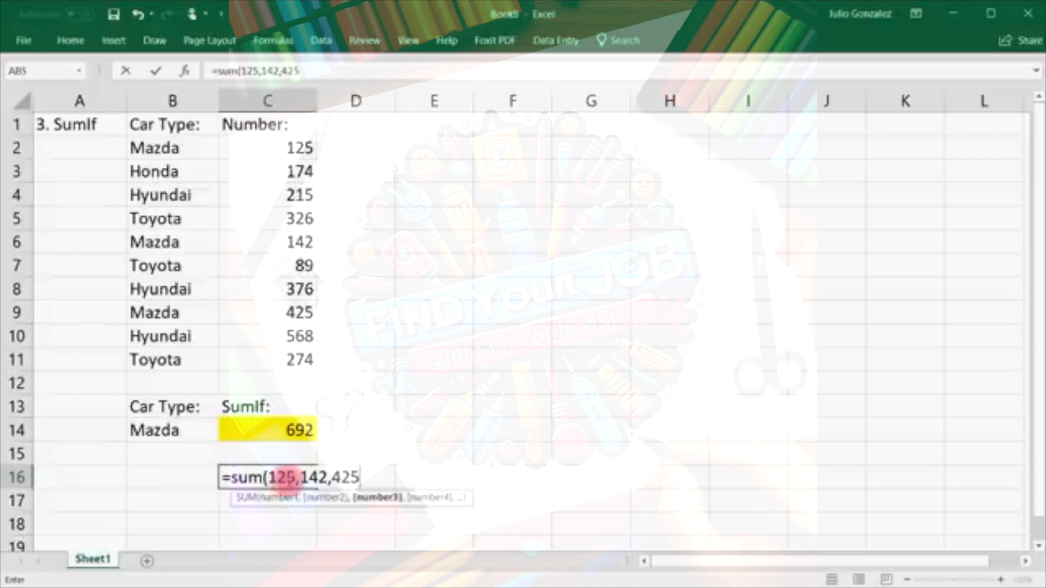
pyautogui.press('Return')
pyautogui.click(294, 478)
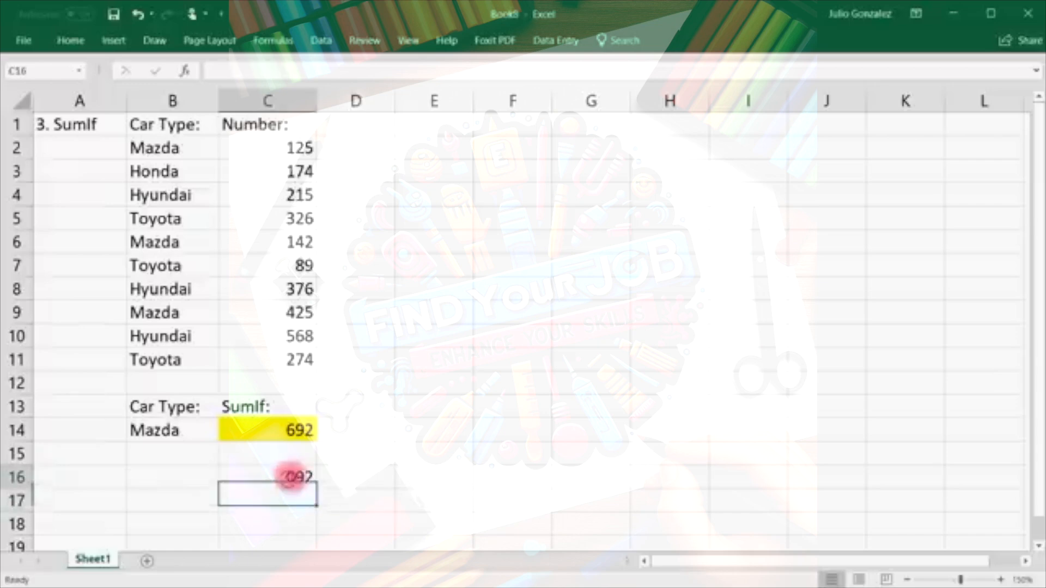
# Change the car type in B14 to Honda and check Honda's 174 in C3.
pyautogui.click(159, 429)
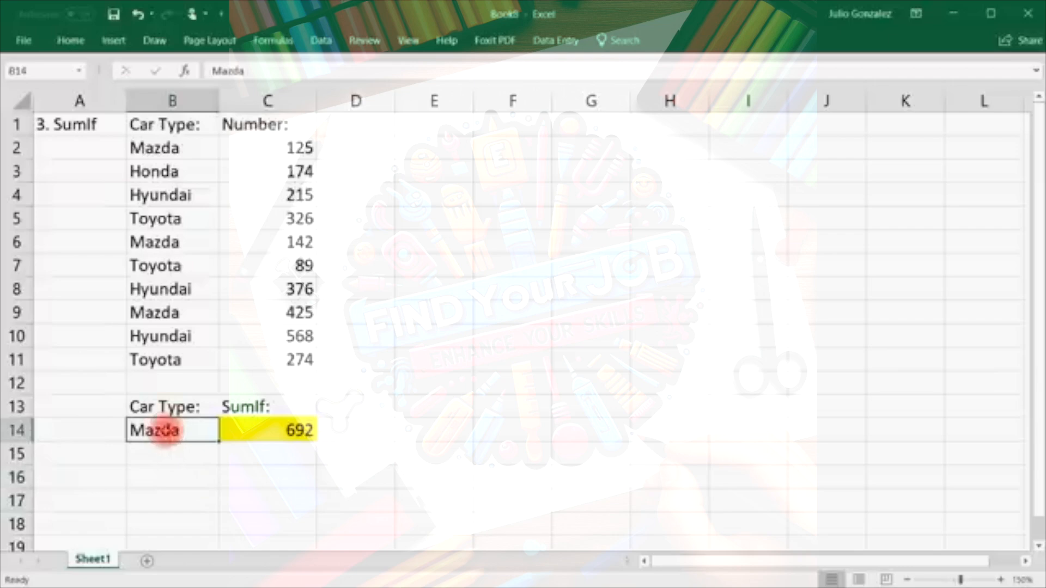
pyautogui.write('Honda')
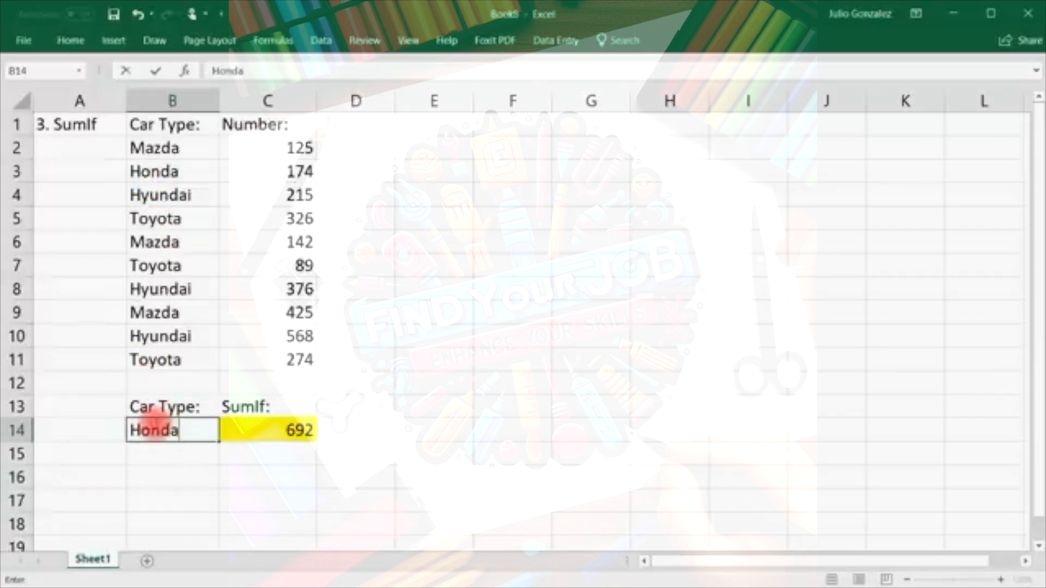
pyautogui.press('Return')
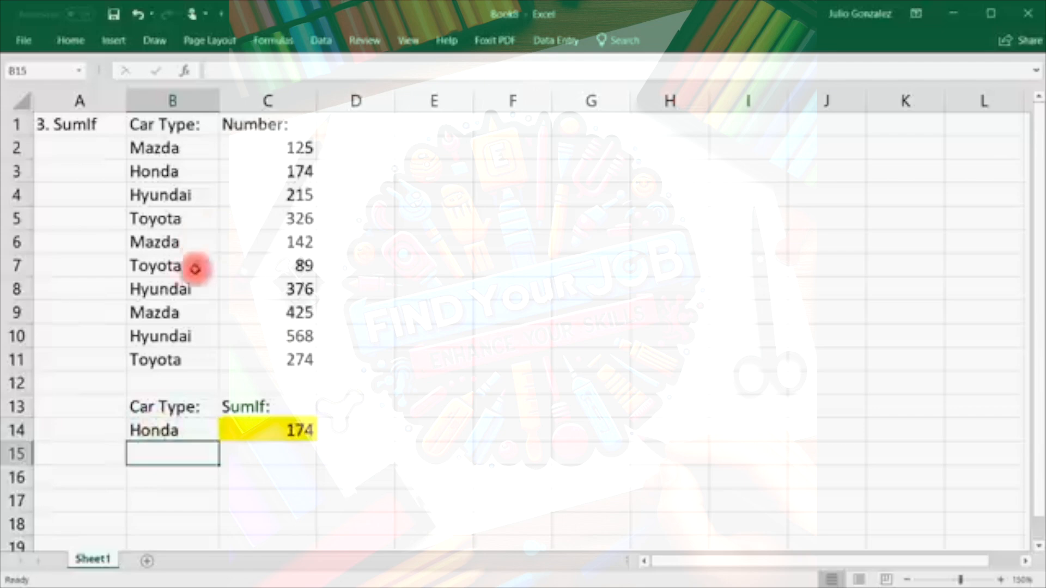
pyautogui.click(162, 170)
pyautogui.click(302, 173)
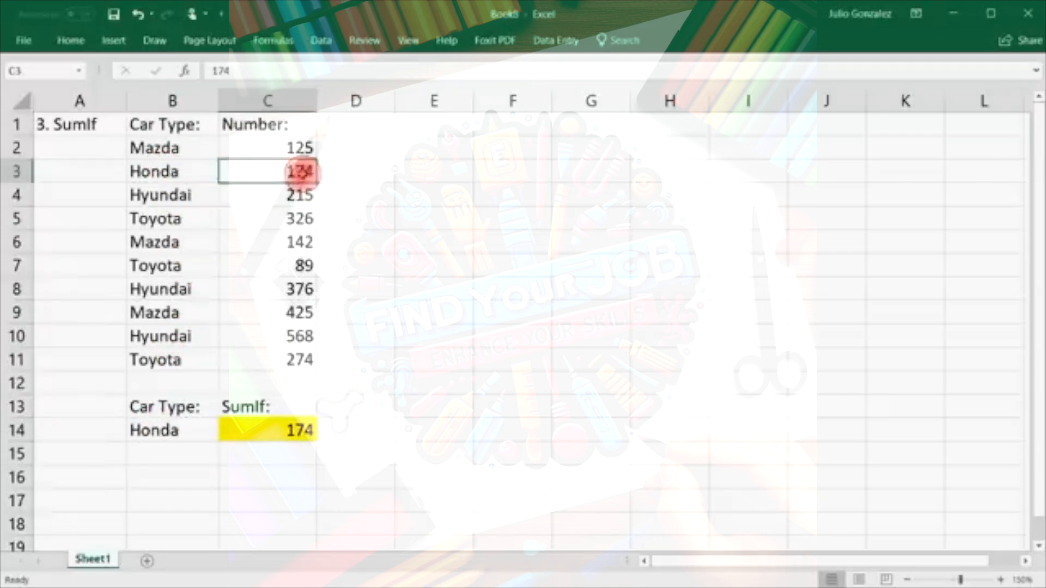
# Switch B14 to Toyota so the SUMIF total becomes 689.
pyautogui.click(174, 431)
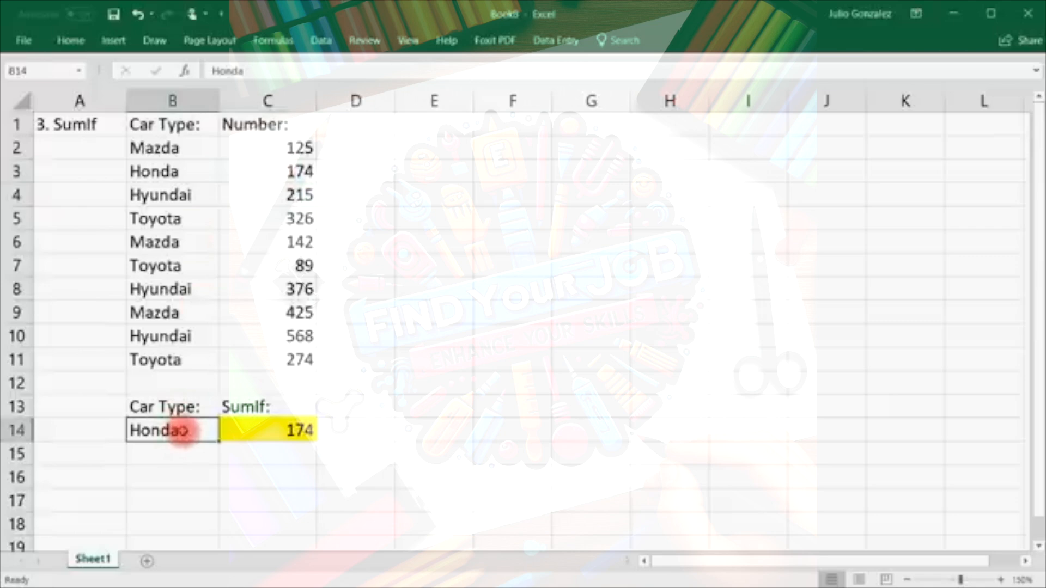
pyautogui.write('Toyota')
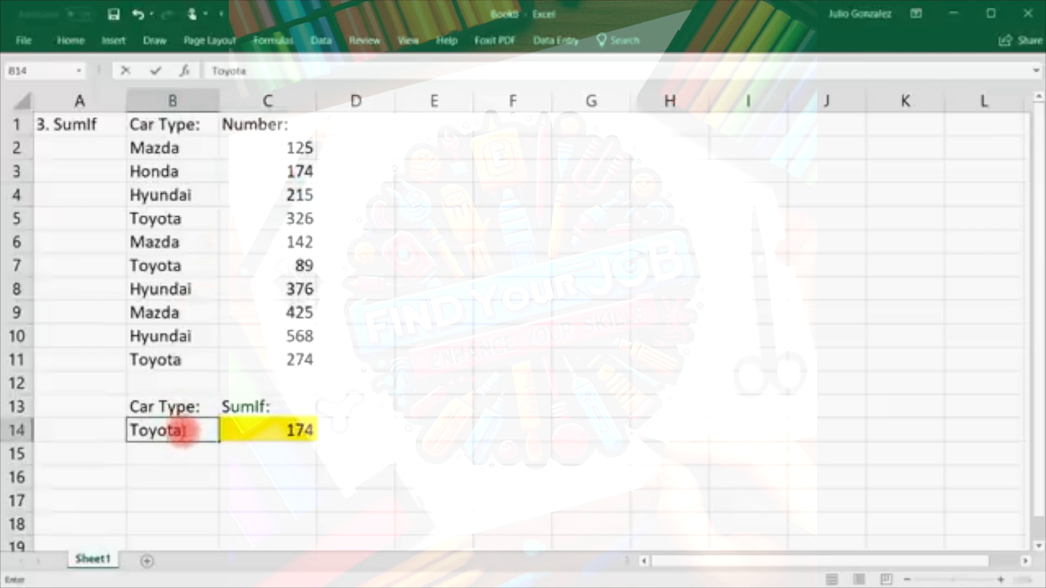
pyautogui.press('Return')
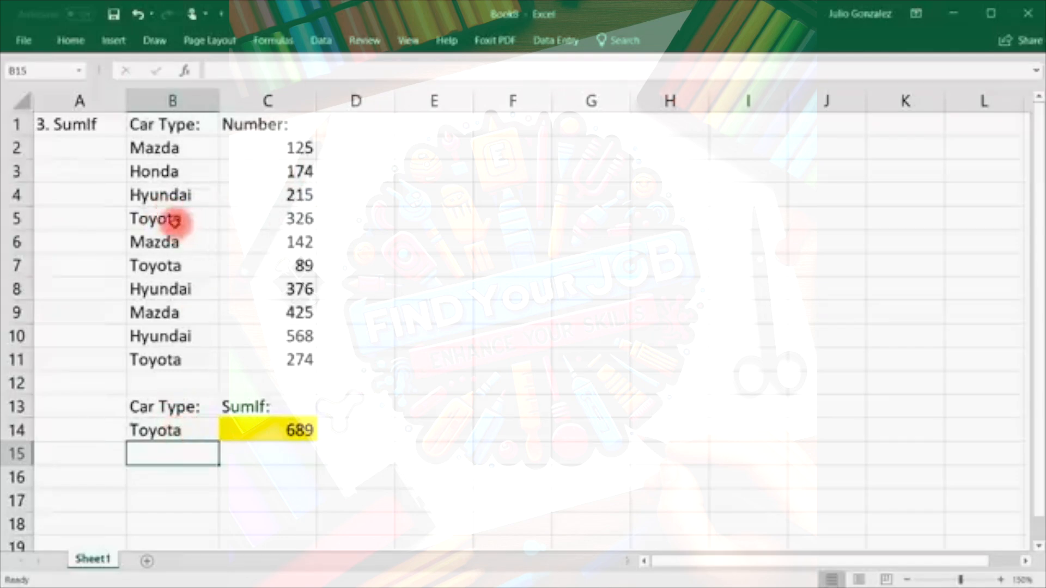
pyautogui.moveTo(187, 217); pyautogui.dragTo(268, 216)
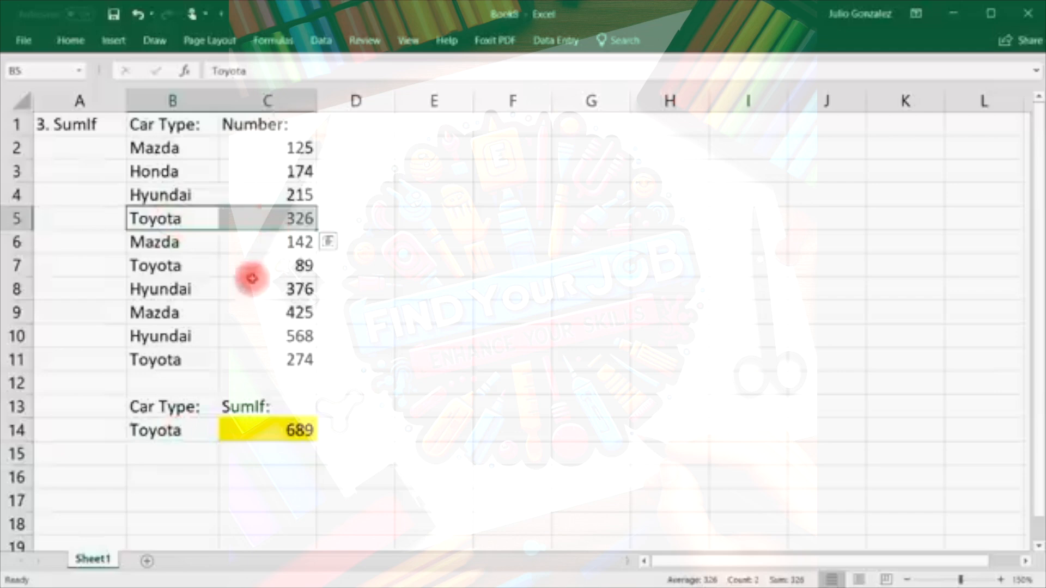
pyautogui.keyDown('ctrl'); pyautogui.click(153, 267); pyautogui.keyUp('ctrl')
pyautogui.moveTo(152, 267); pyautogui.dragTo(234, 274)
pyautogui.moveTo(156, 360); pyautogui.dragTo(246, 356)
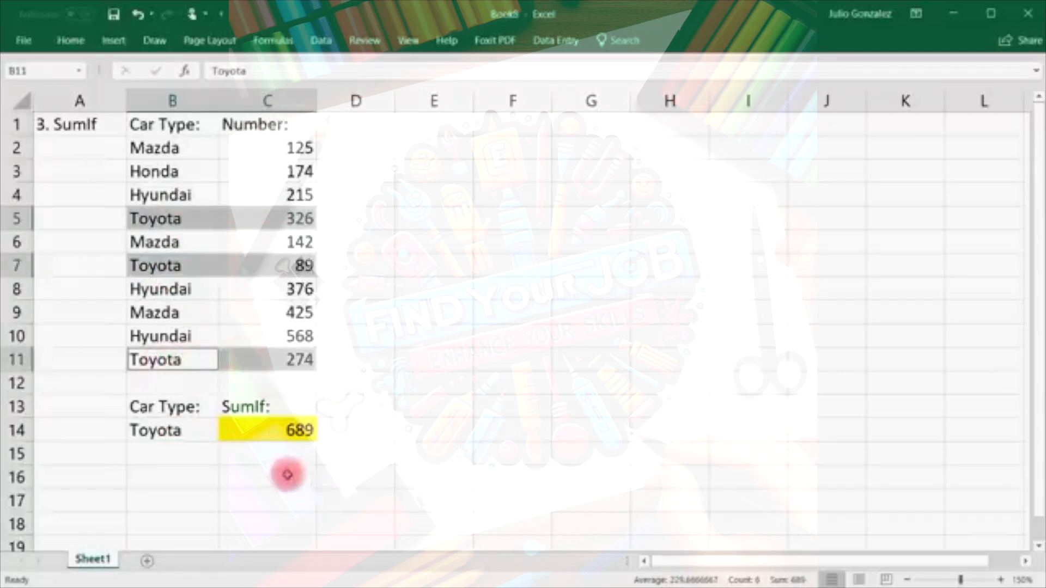
pyautogui.click(284, 474)
pyautogui.write('=326+')
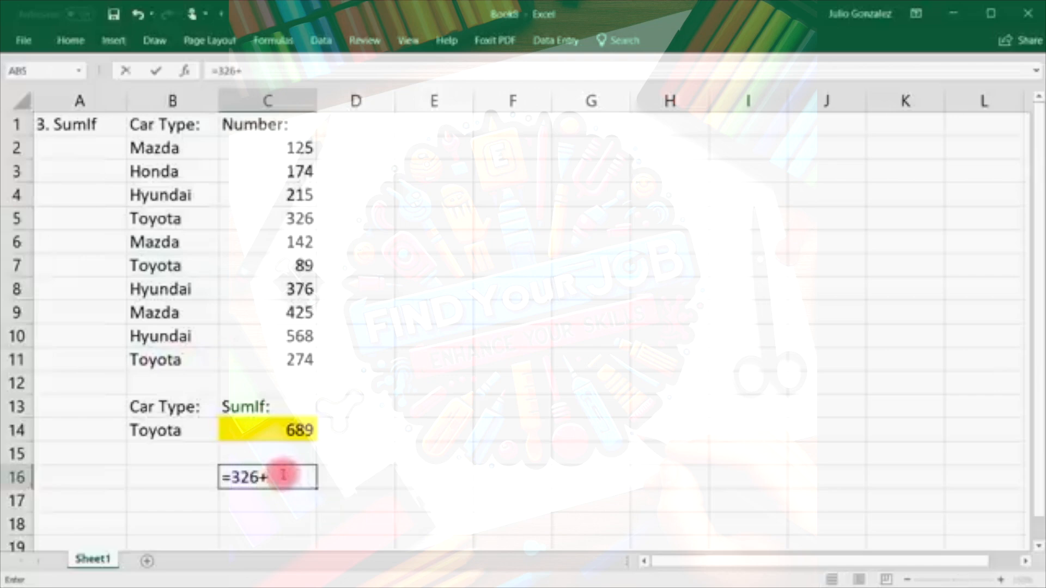
pyautogui.write('89')
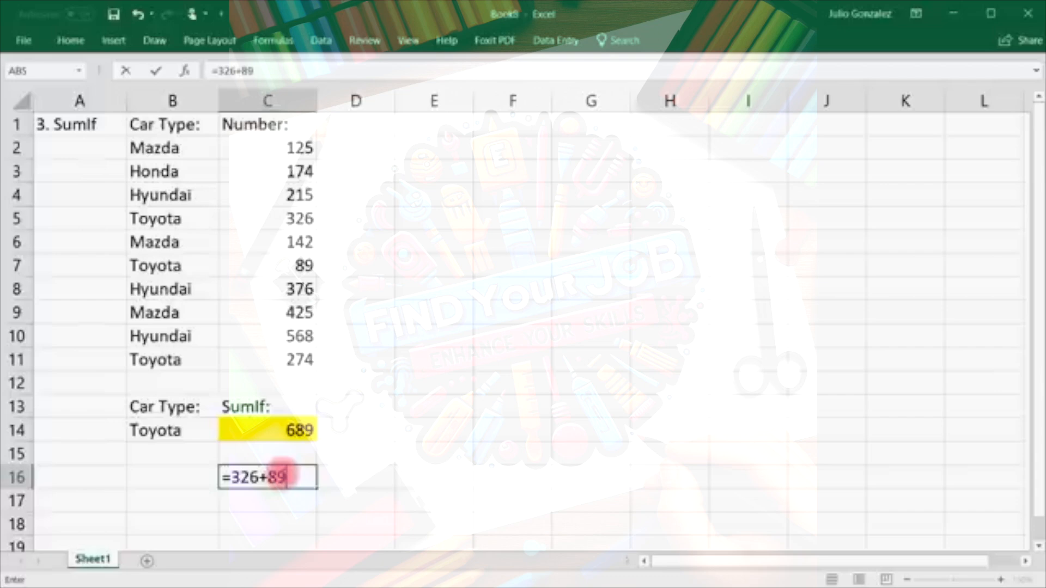
pyautogui.write('+274')
pyautogui.press('Return')
pyautogui.click(281, 475)
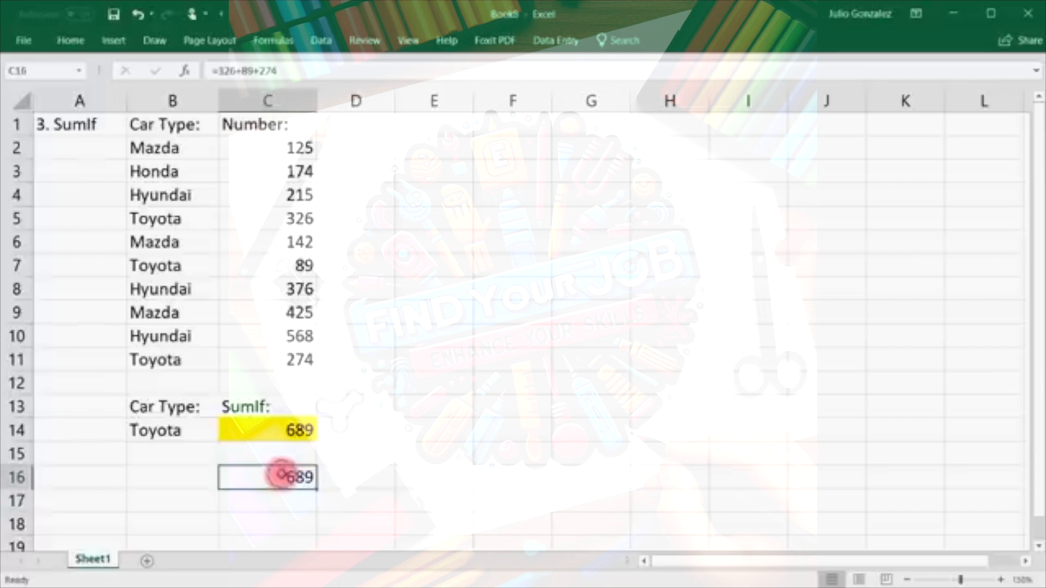
pyautogui.press('Delete')
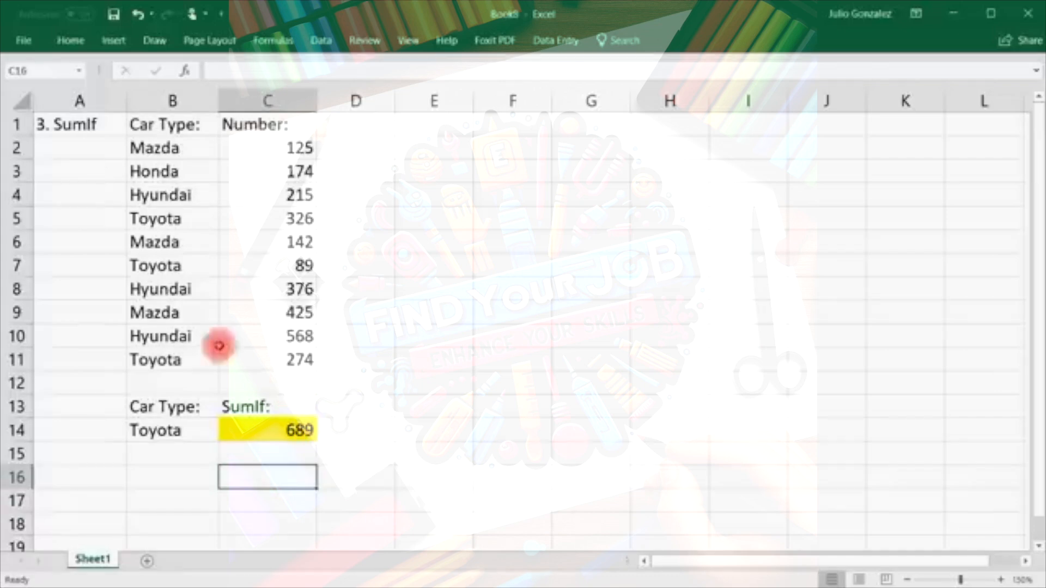
pyautogui.moveTo(175, 148); pyautogui.dragTo(170, 341)
pyautogui.click(167, 360)
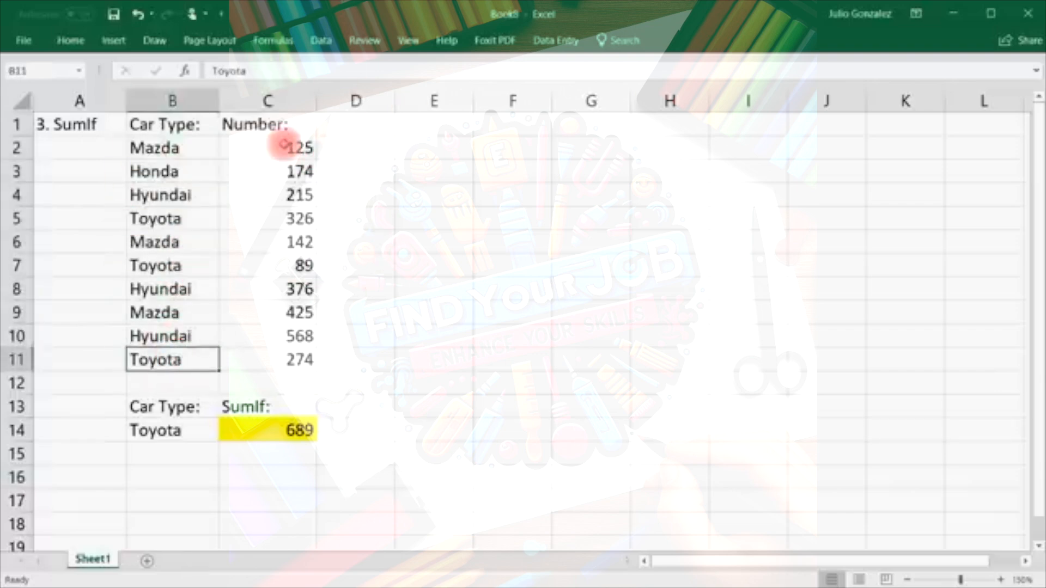
pyautogui.click(281, 147)
pyautogui.moveTo(282, 147); pyautogui.dragTo(298, 381)
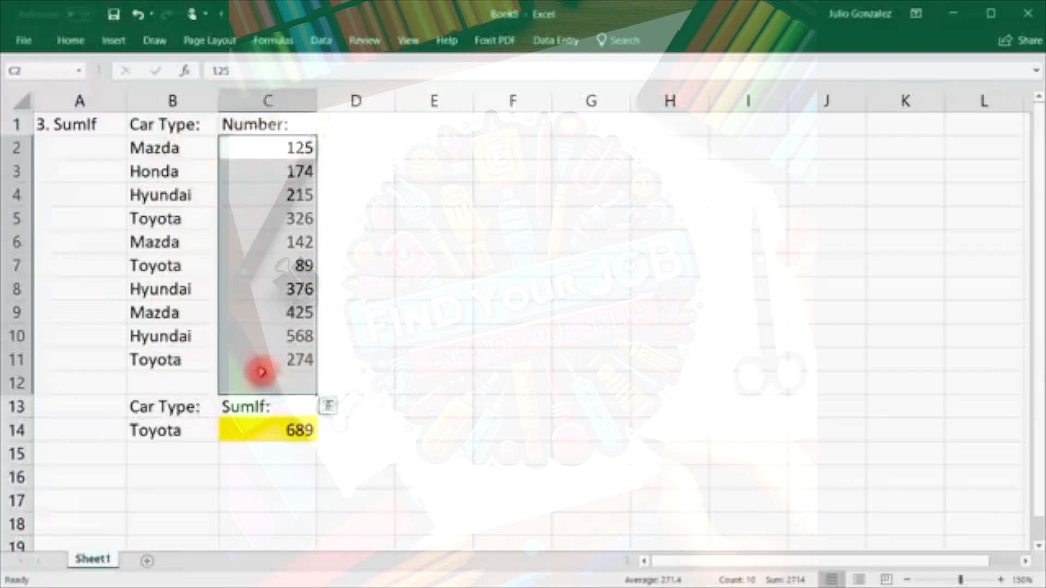
pyautogui.click(272, 453)
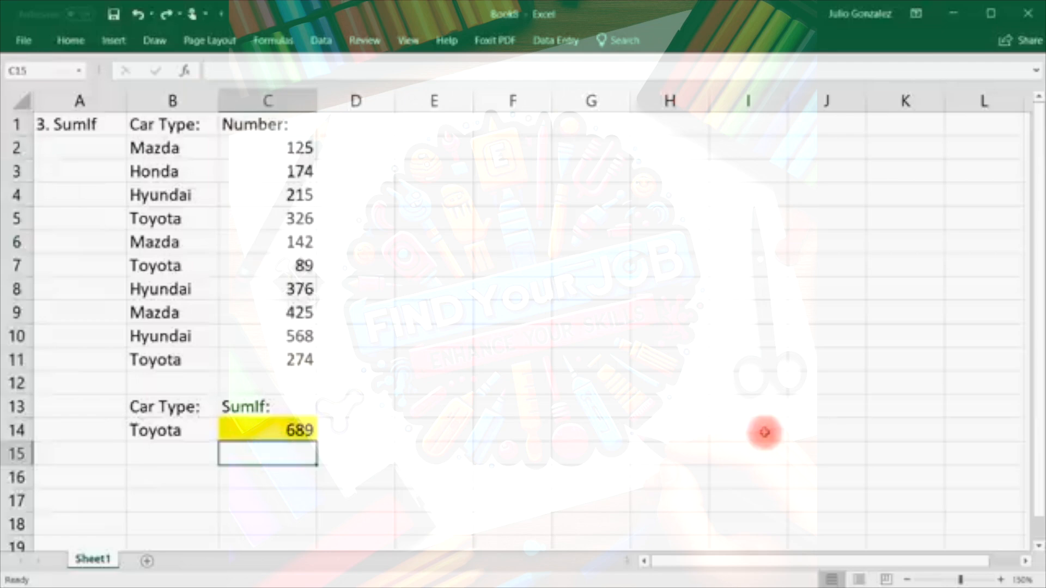
pyautogui.hotkey('alt', 'Tab')
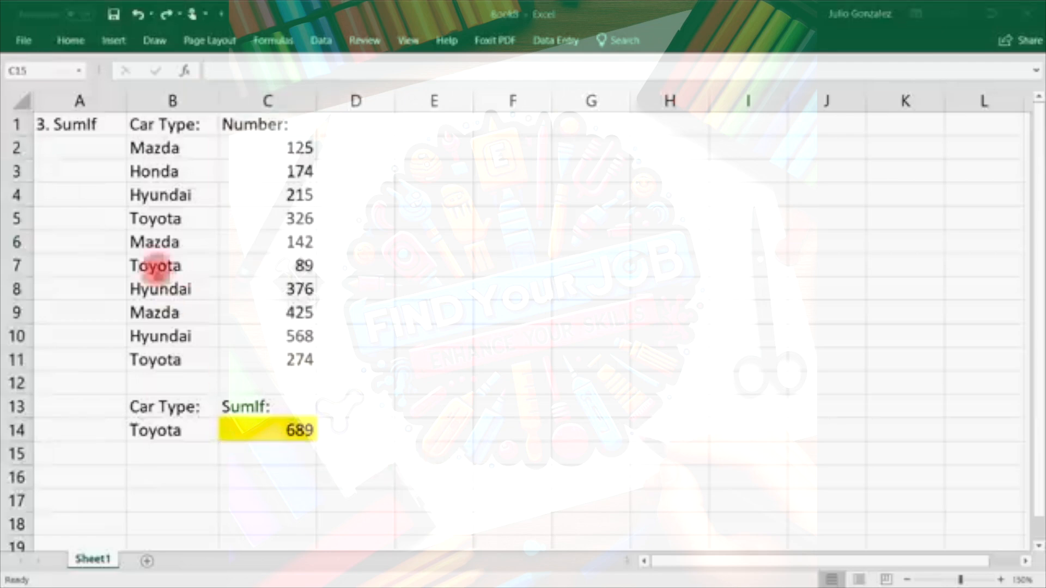
pyautogui.click(95, 124)
# Retitle the A1 heading to '4. Count'.
pyautogui.click(95, 124)
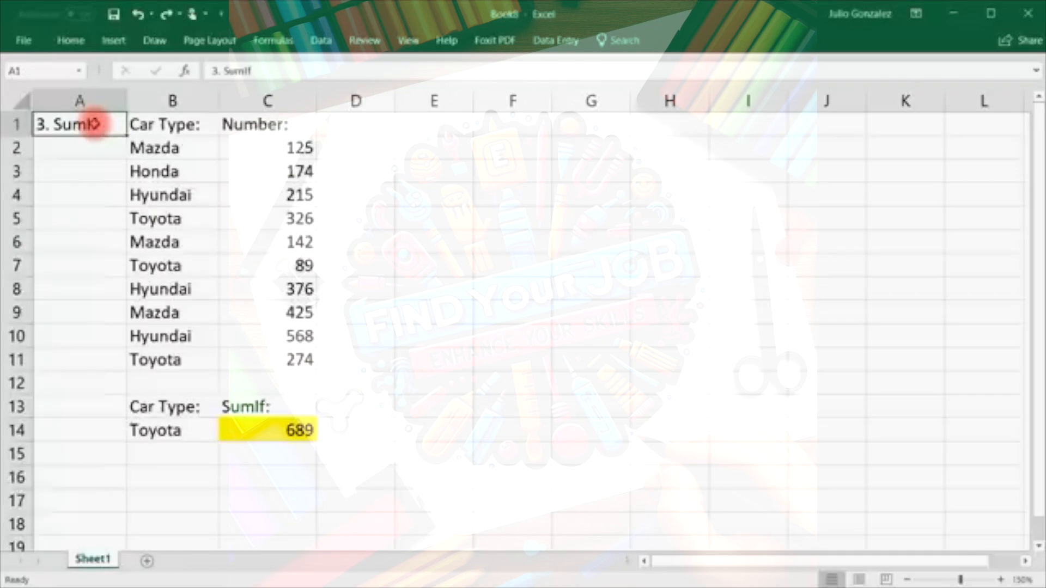
pyautogui.write('4. Count')
pyautogui.press('Return')
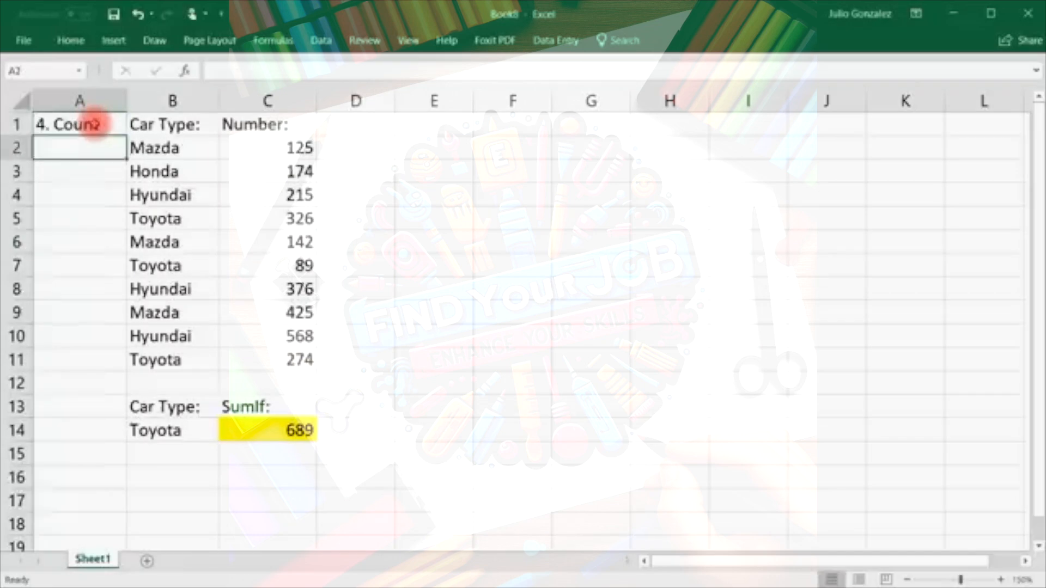
# Add a 'Count:' label in C16 and =COUNT(C2:C11) in C17, returning 10.
pyautogui.click(293, 478)
pyautogui.write('C')
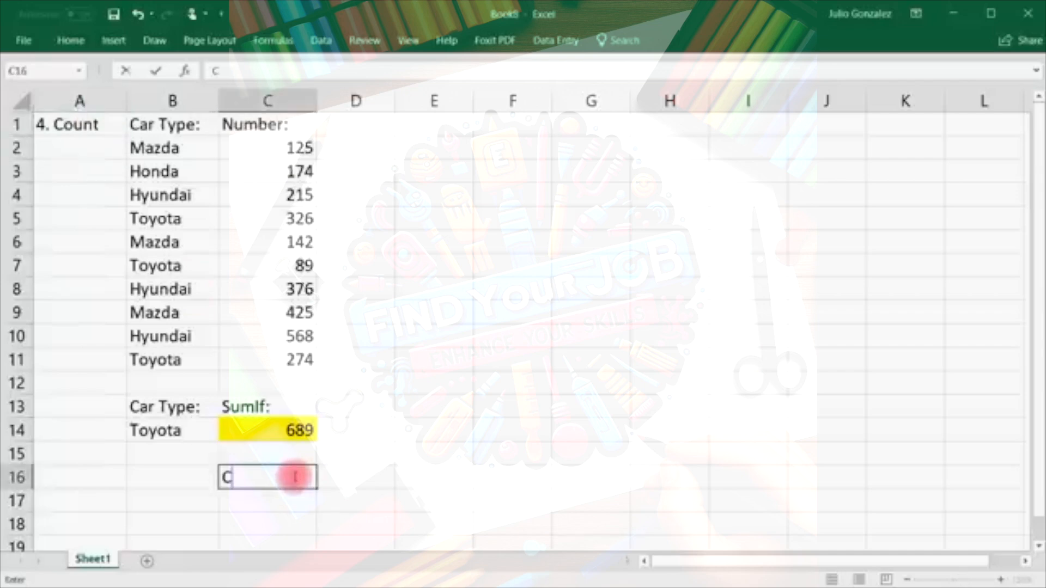
pyautogui.write('oun')
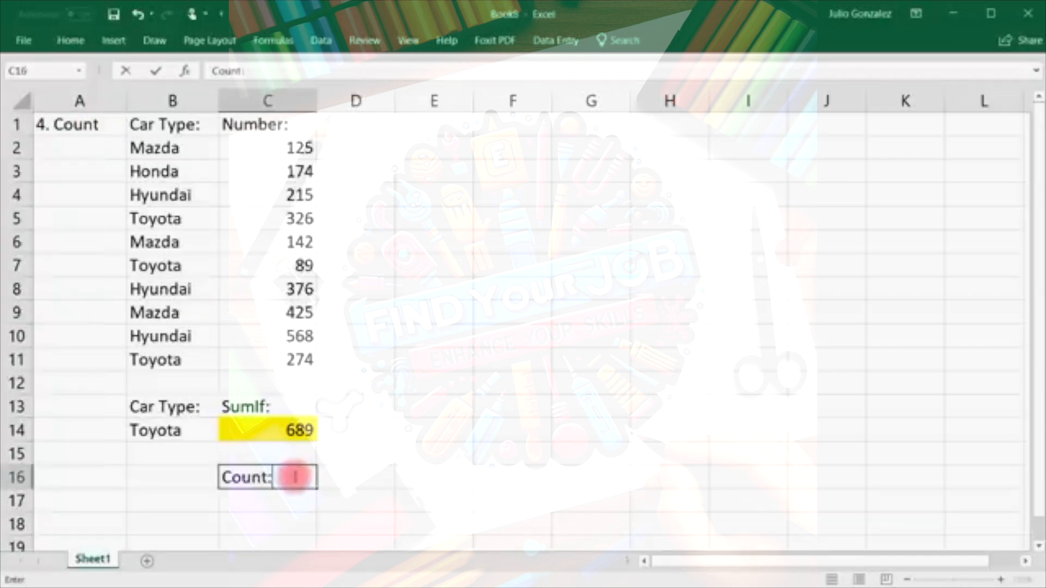
pyautogui.write('t:')
pyautogui.press('Return')
pyautogui.write('=count')
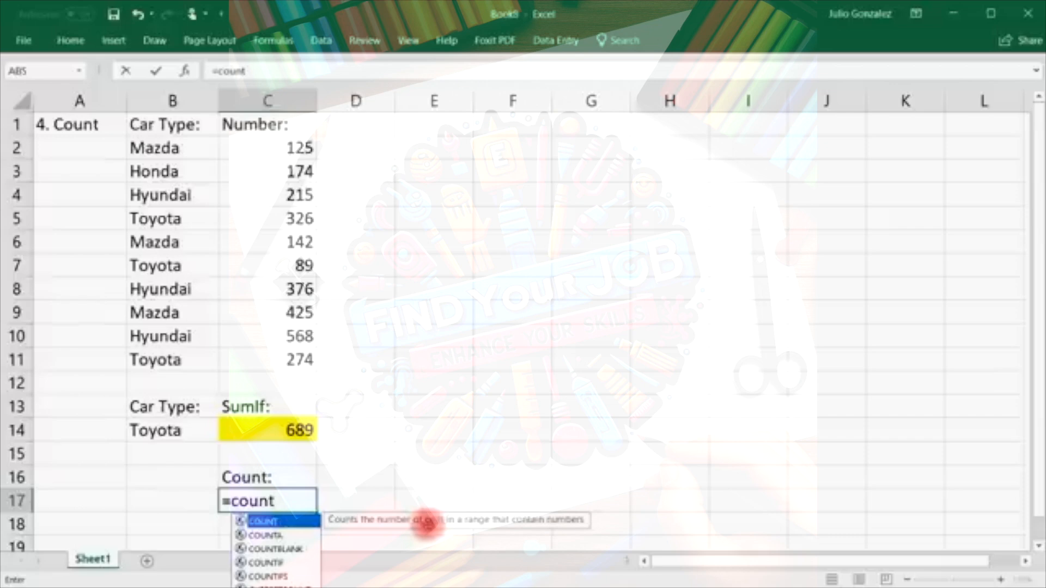
pyautogui.write('(')
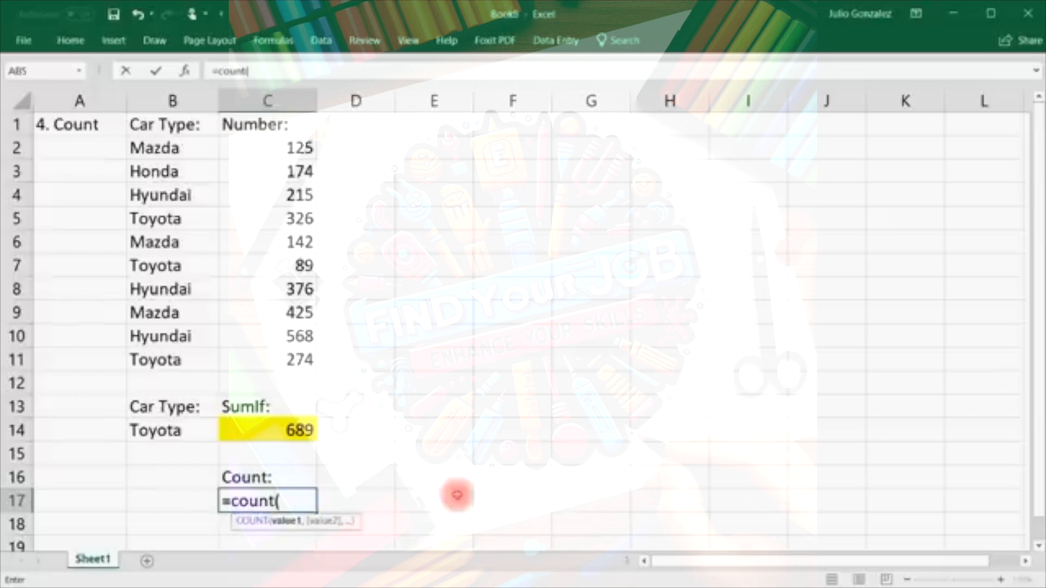
pyautogui.moveTo(299, 147); pyautogui.dragTo(303, 360)
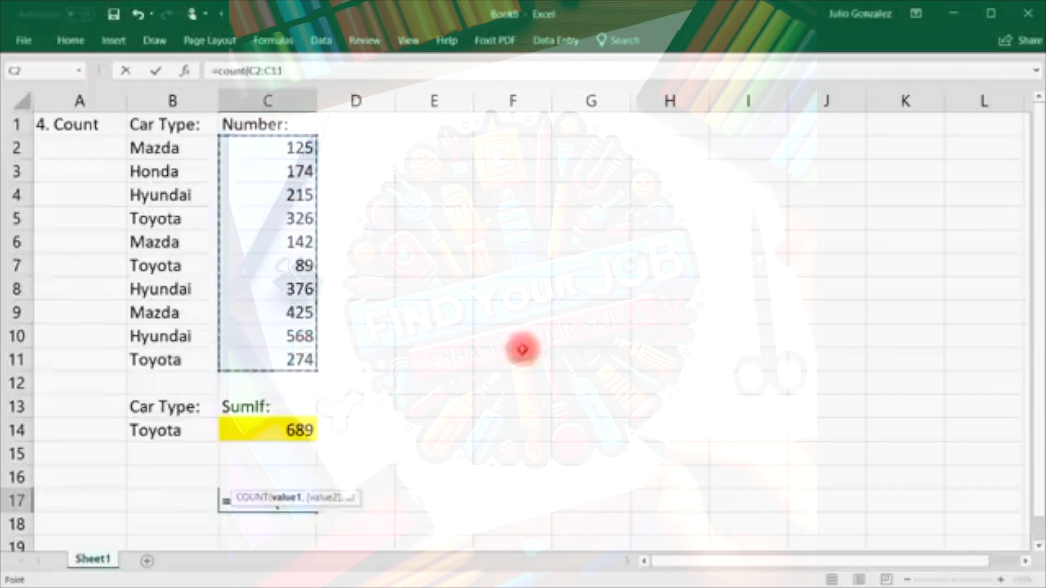
pyautogui.write(')')
pyautogui.press('Return')
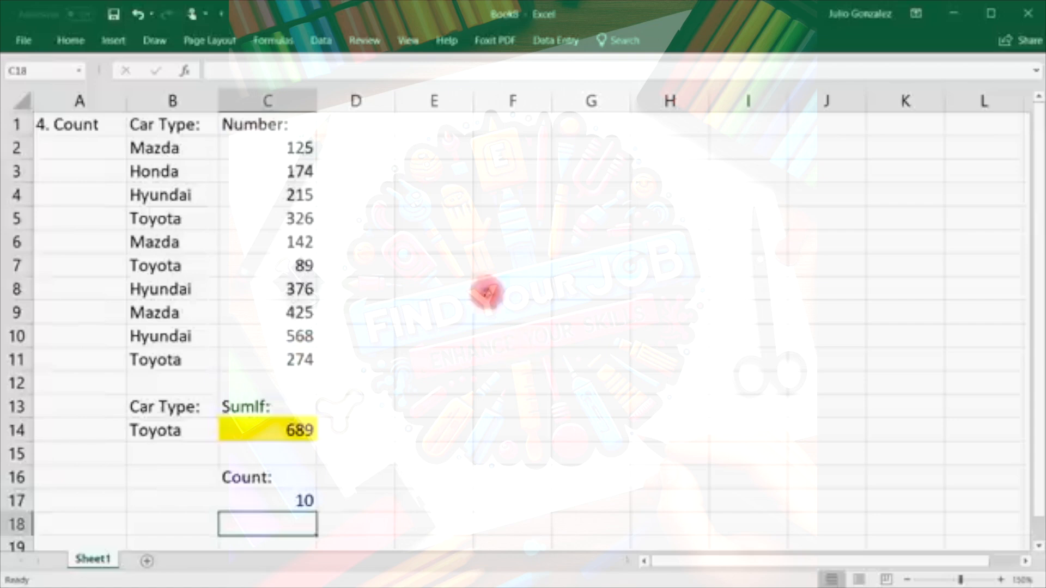
# Select the numbers in C2 through C11 one cell at a time.
pyautogui.click(309, 146)
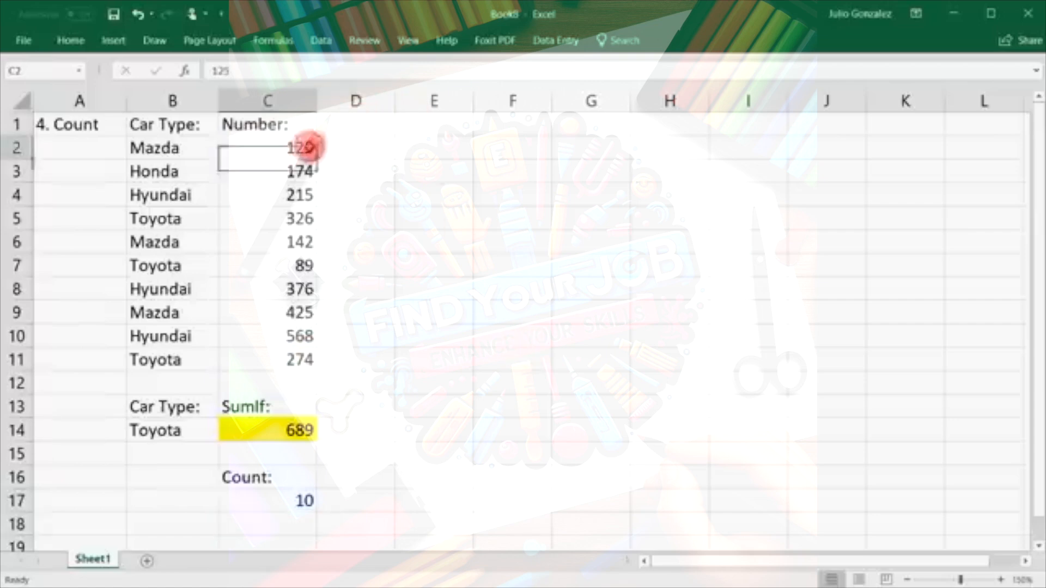
pyautogui.keyDown('ctrl'); pyautogui.click(297, 172); pyautogui.keyUp('ctrl')
pyautogui.keyDown('ctrl'); pyautogui.click(294, 195); pyautogui.keyUp('ctrl')
pyautogui.keyDown('ctrl'); pyautogui.click(299, 219); pyautogui.keyUp('ctrl')
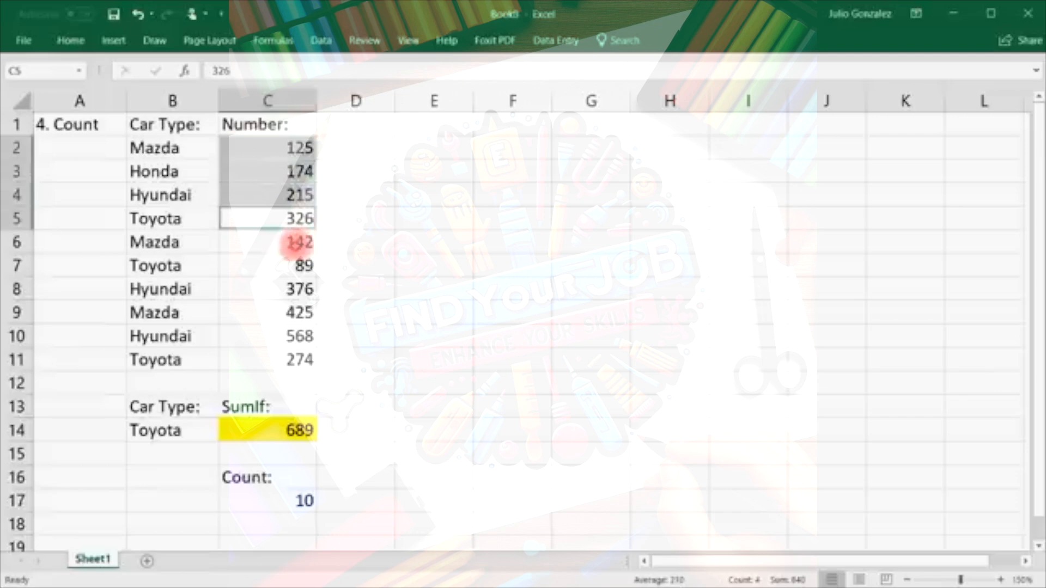
pyautogui.keyDown('ctrl'); pyautogui.click(296, 242); pyautogui.keyUp('ctrl')
pyautogui.keyDown('ctrl'); pyautogui.click(297, 265); pyautogui.keyUp('ctrl')
pyautogui.keyDown('ctrl'); pyautogui.click(297, 289); pyautogui.keyUp('ctrl')
pyautogui.keyDown('ctrl'); pyautogui.click(294, 313); pyautogui.keyUp('ctrl')
pyautogui.keyDown('ctrl'); pyautogui.click(294, 360); pyautogui.keyUp('ctrl')
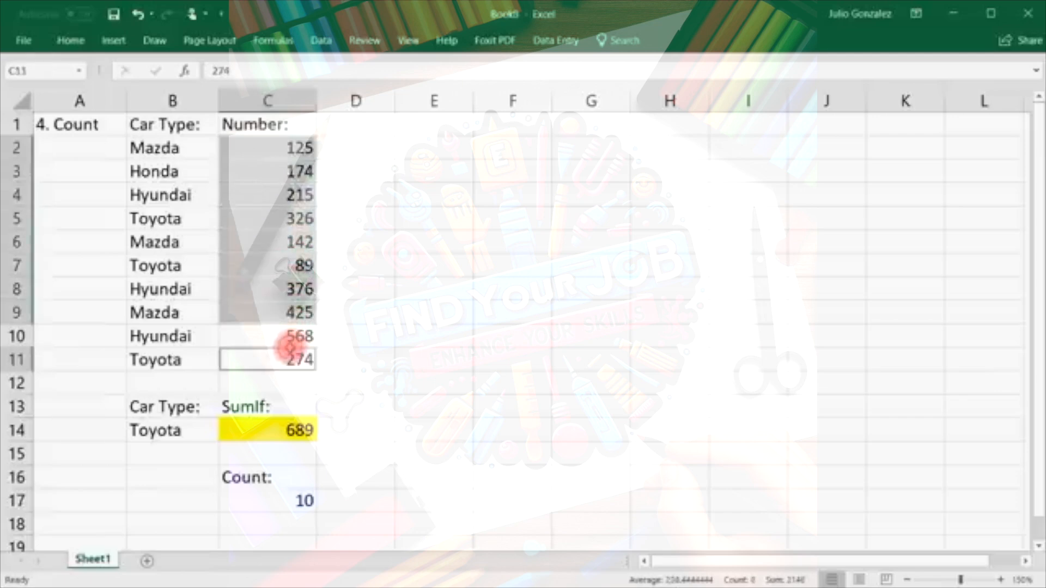
pyautogui.keyDown('ctrl'); pyautogui.click(276, 338); pyautogui.keyUp('ctrl')
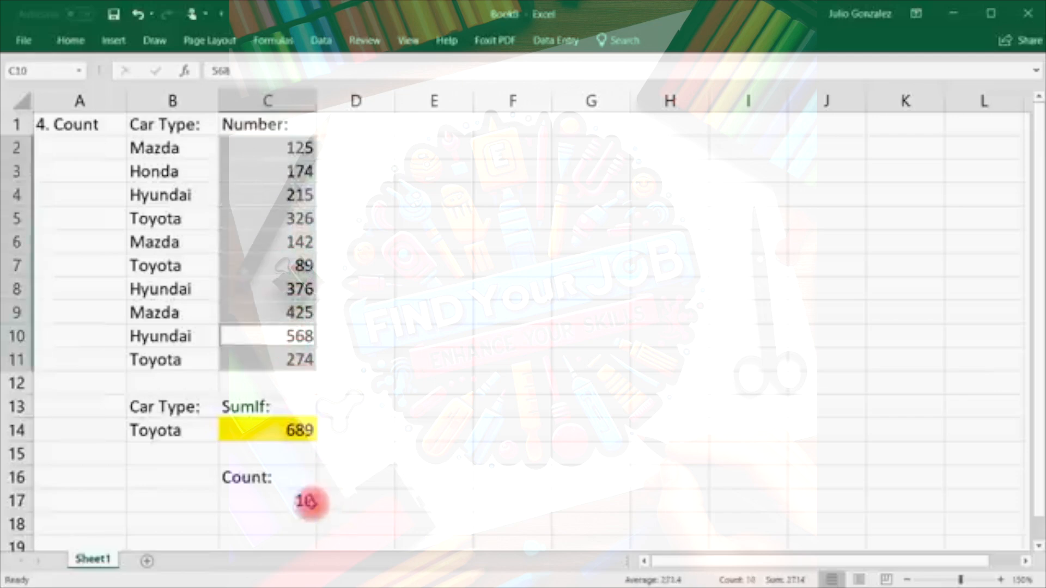
# Change C17 to =COUNT(B2:B11) over the car type names, which returns 0.
pyautogui.click(291, 501)
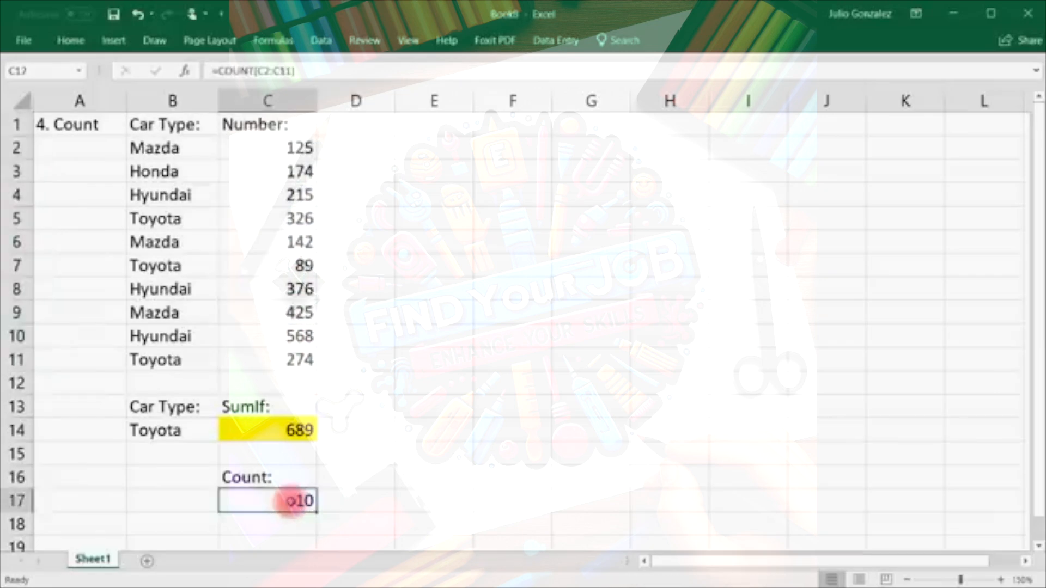
pyautogui.write('=count(')
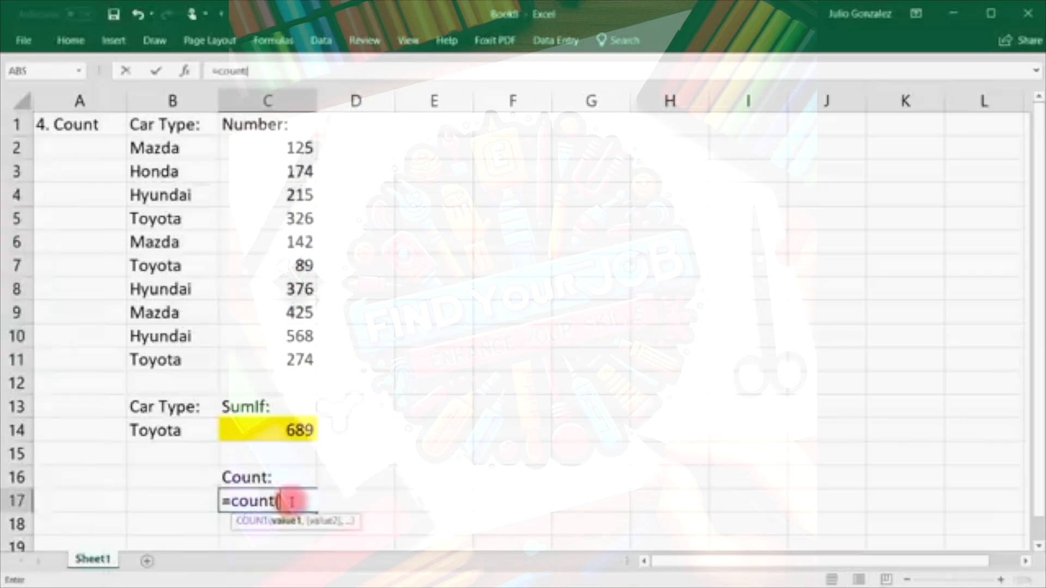
pyautogui.moveTo(181, 148); pyautogui.dragTo(159, 358)
pyautogui.write(')')
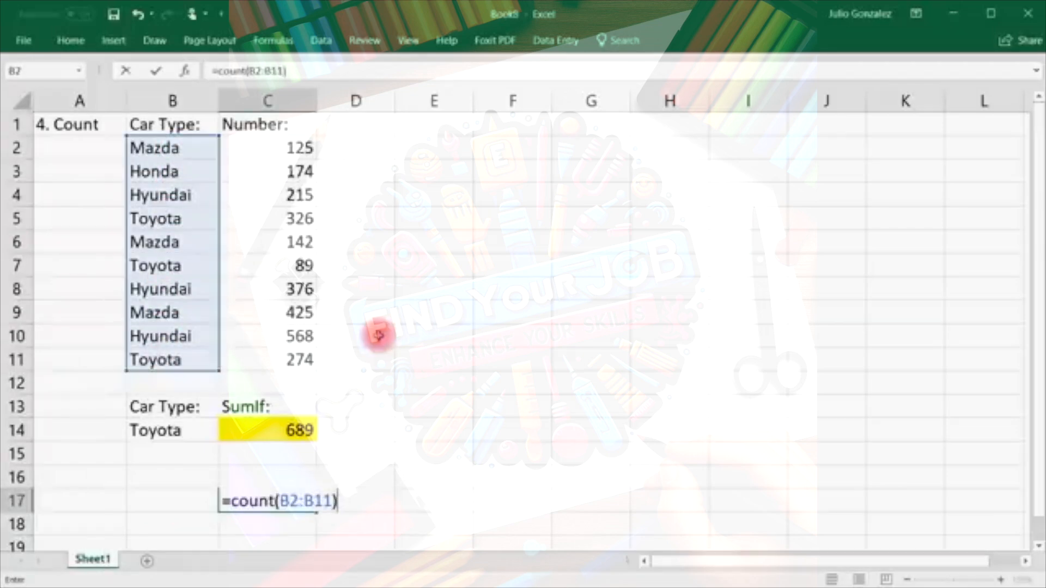
pyautogui.press('Return')
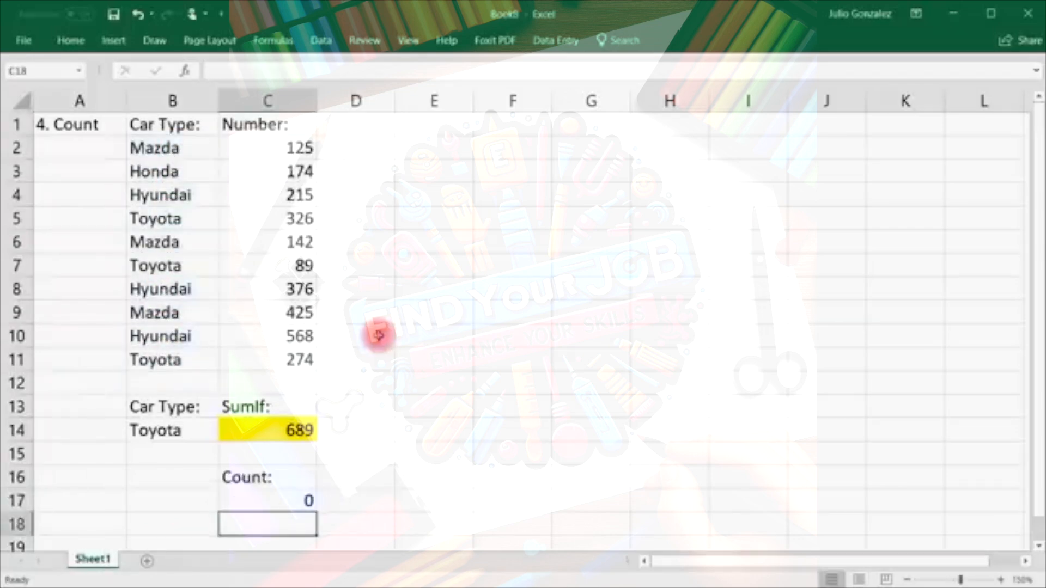
pyautogui.click(352, 476)
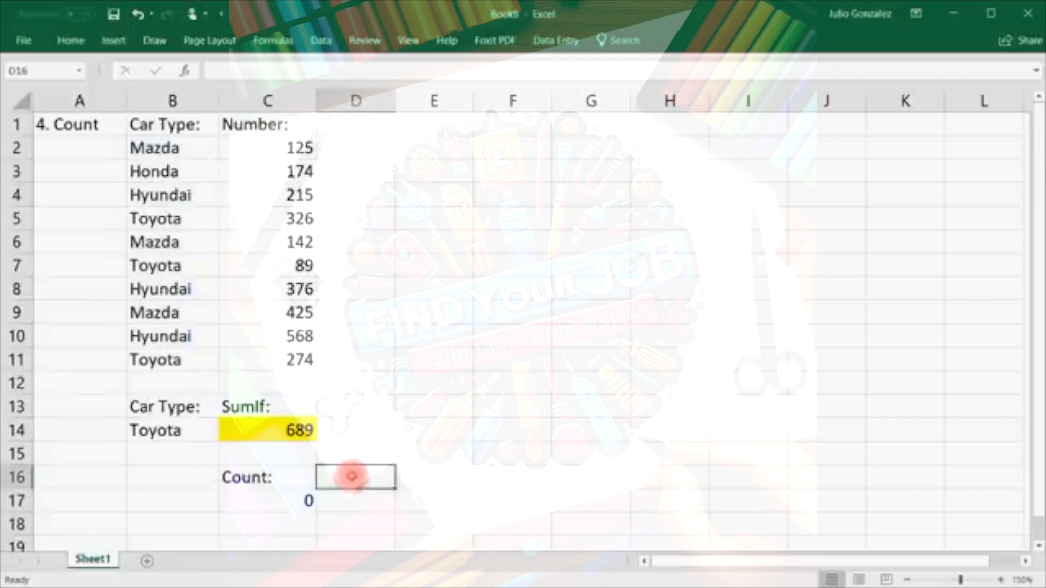
# Delete the Count: label in C16 and the count result in C17.
pyautogui.click(289, 477)
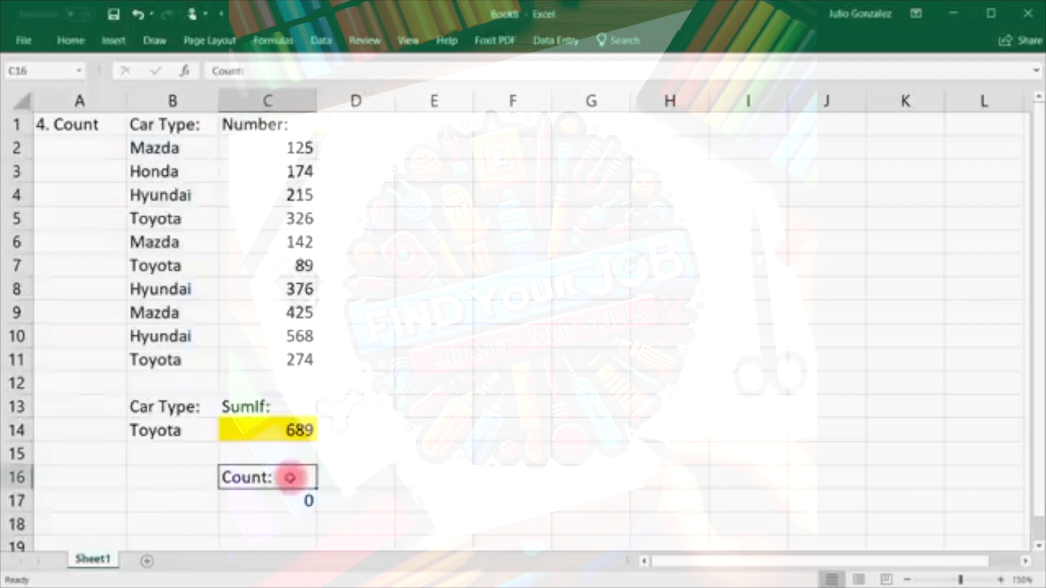
pyautogui.press('Delete')
pyautogui.click(281, 497)
pyautogui.press('Delete')
pyautogui.click(89, 124)
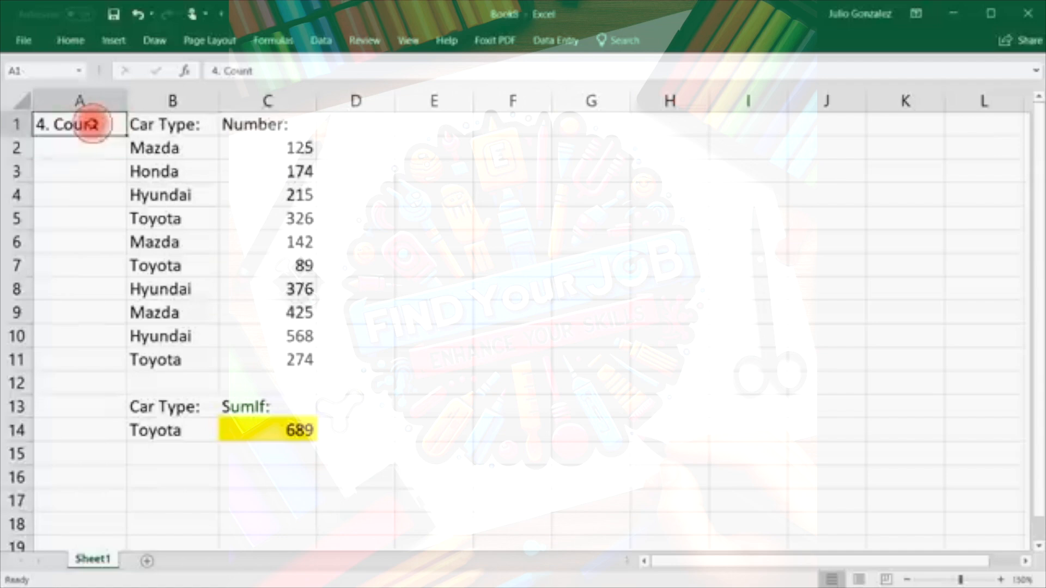
# Replace the A1 heading with '5. Counta'.
pyautogui.press('Delete')
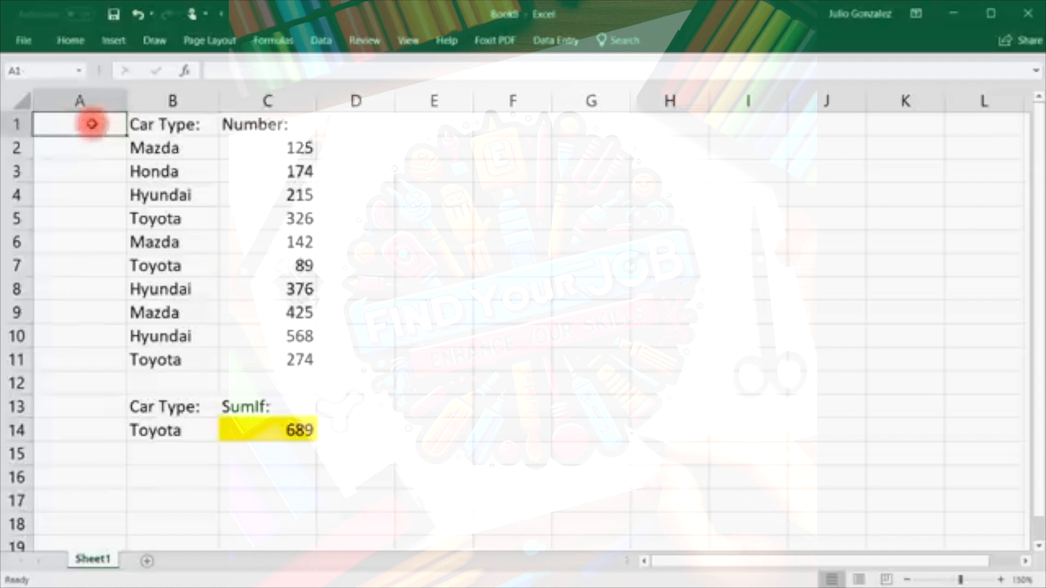
pyautogui.write('5')
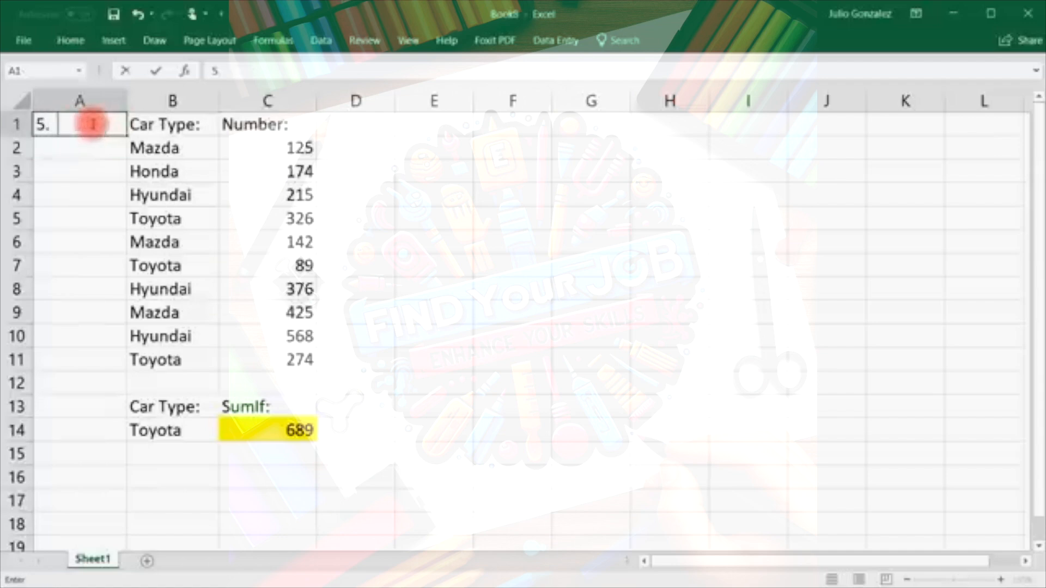
pyautogui.write('. Counta')
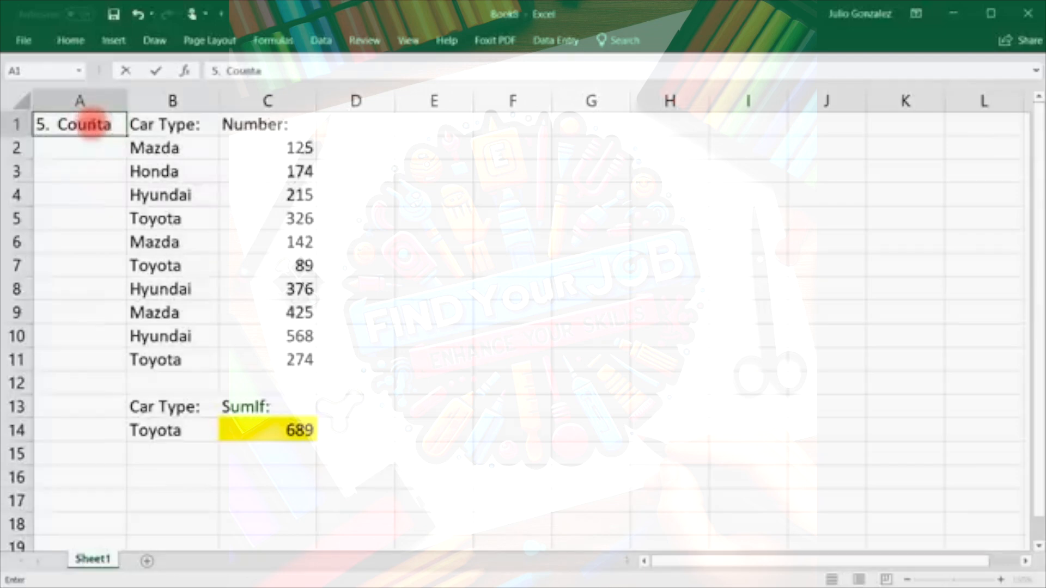
pyautogui.press('Return')
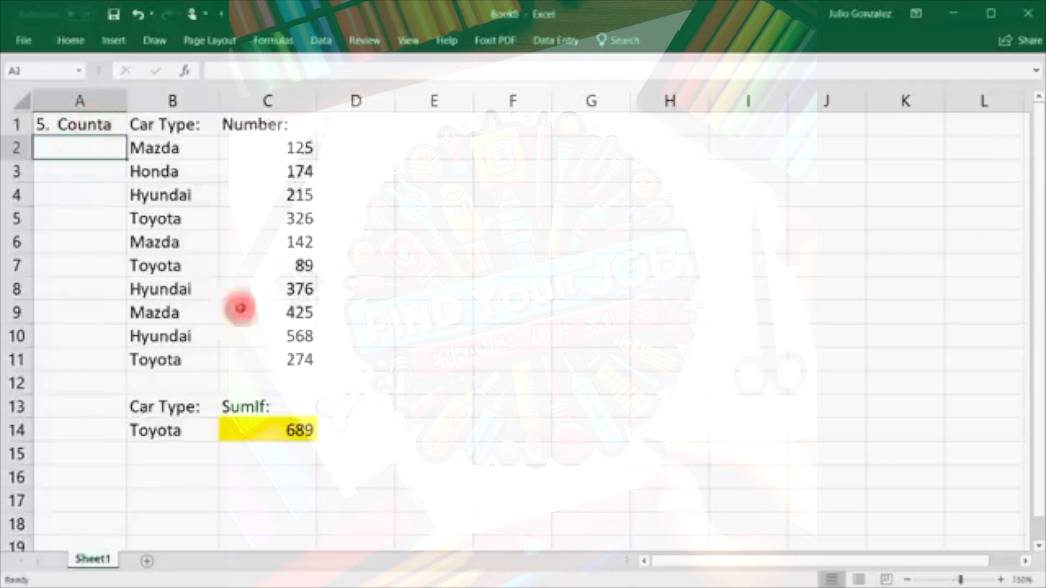
# Add a 'Counta' label in C16 and =COUNTA(B2:B11) in C17, returning 10.
pyautogui.click(266, 477)
pyautogui.write('Co')
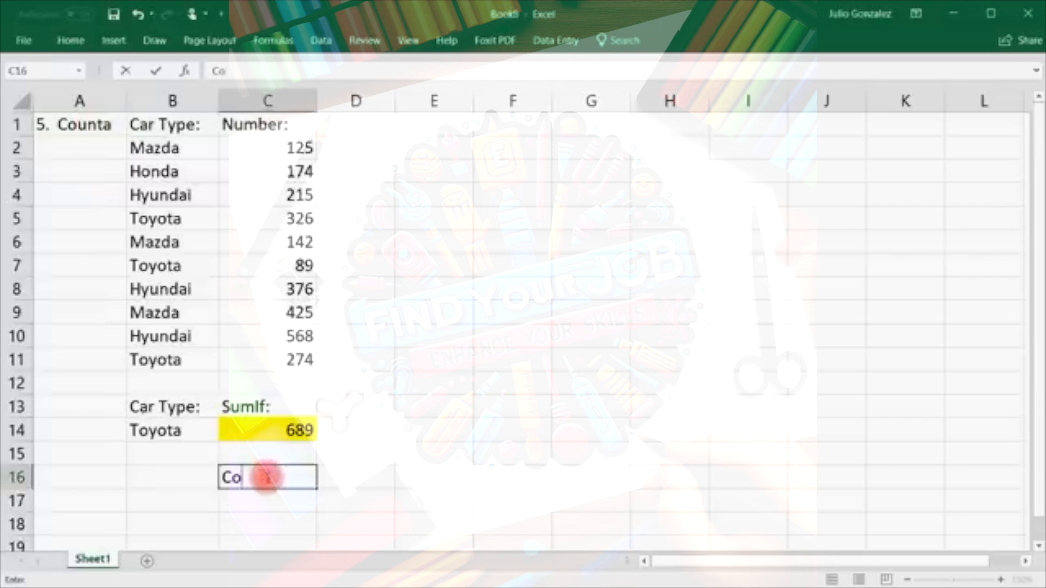
pyautogui.write('unta')
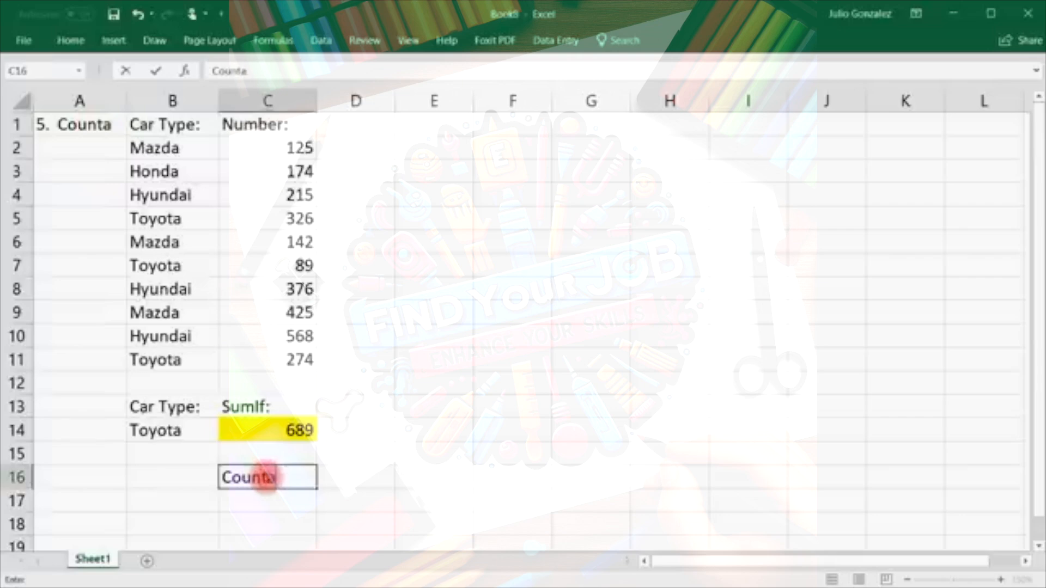
pyautogui.press('Return')
pyautogui.write('=cou')
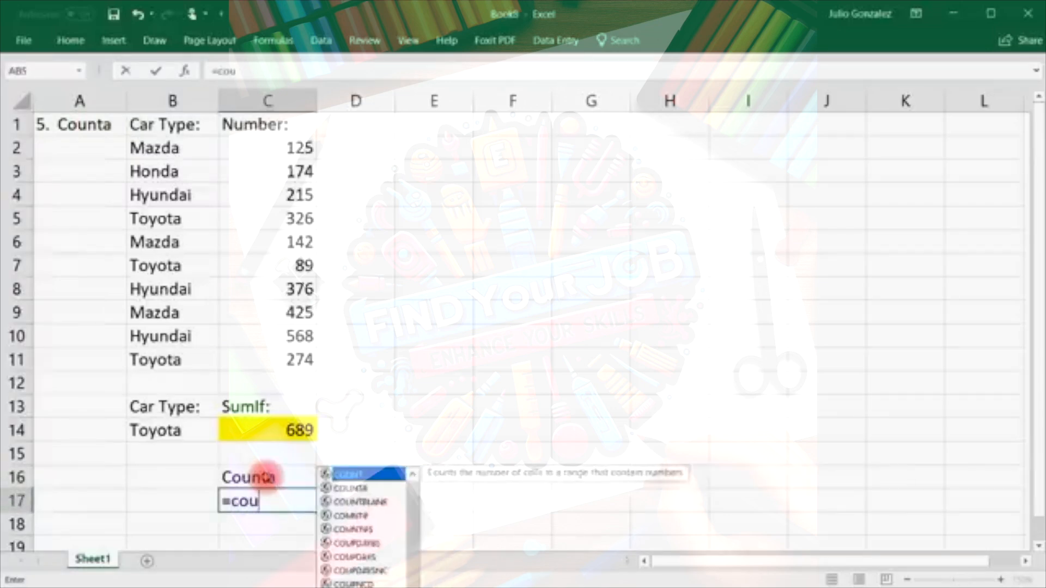
pyautogui.write('nta')
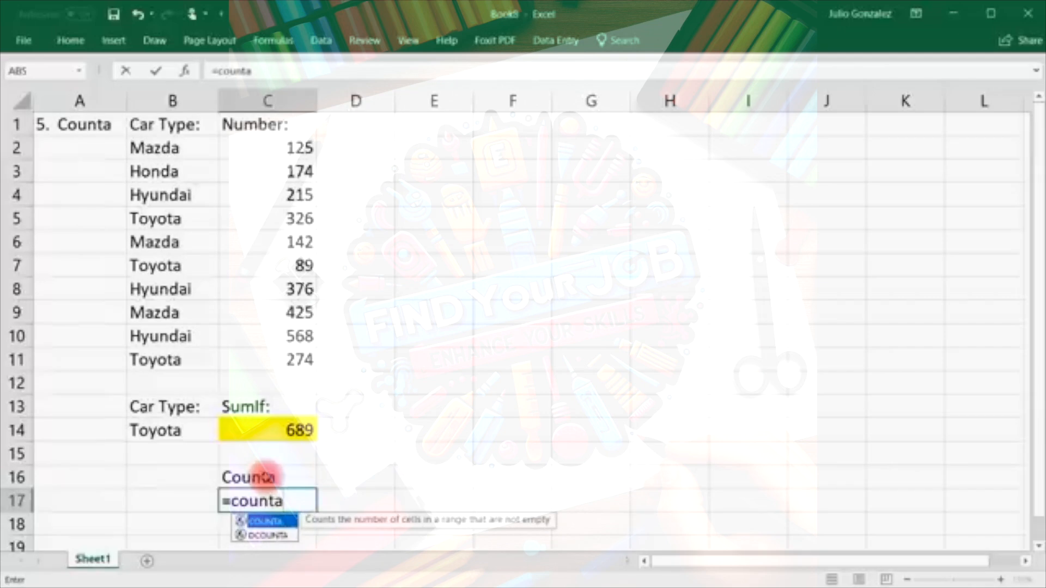
pyautogui.write('(')
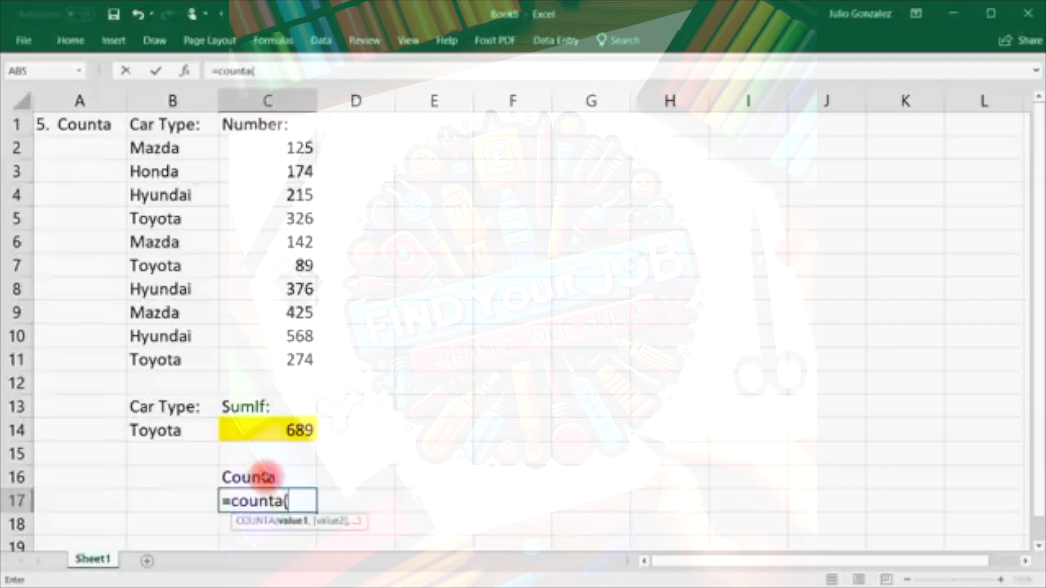
pyautogui.moveTo(180, 149); pyautogui.dragTo(172, 359)
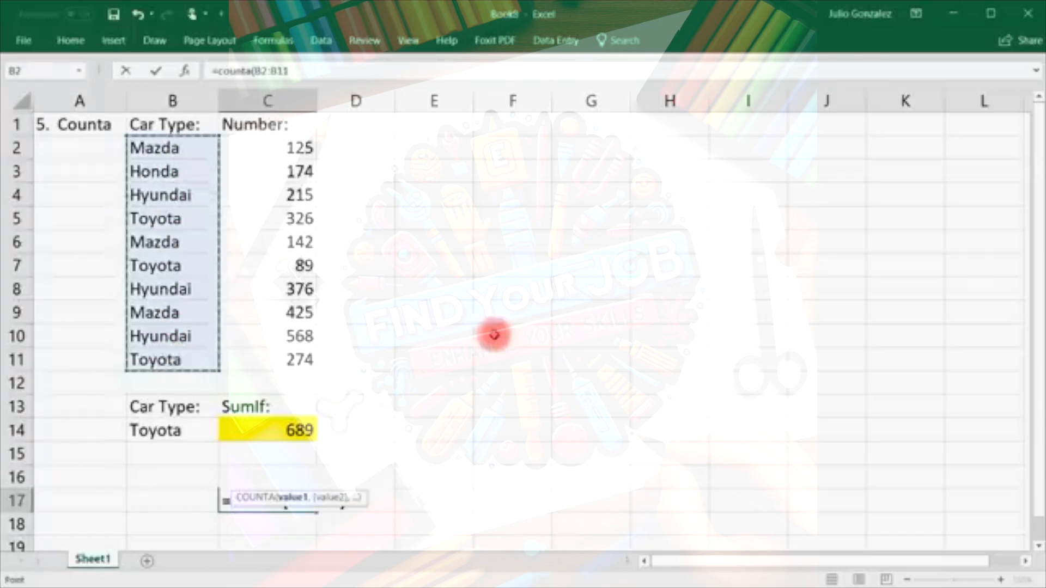
pyautogui.press('Return')
pyautogui.click(423, 147)
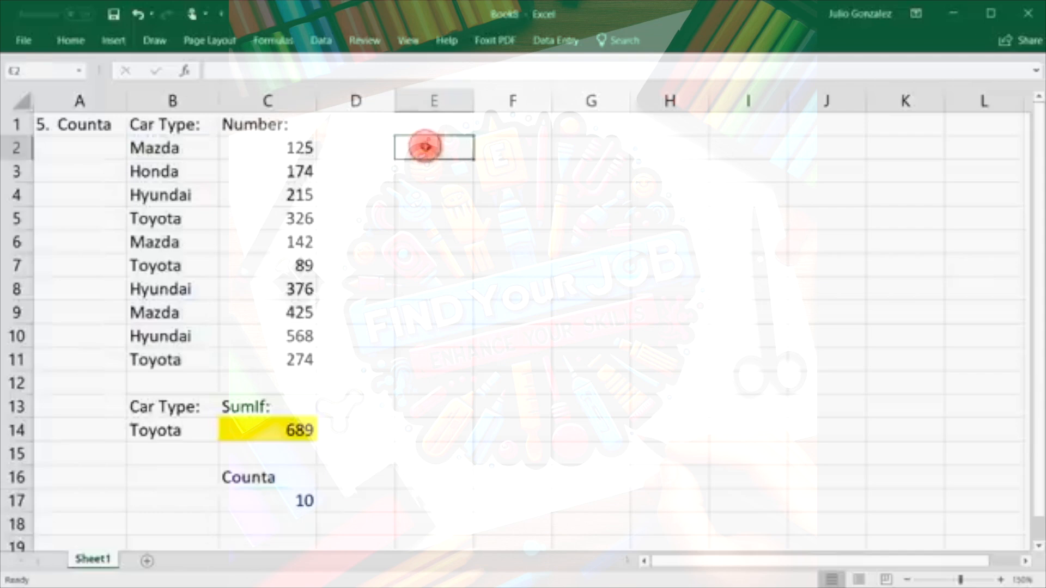
# Enter Mazda, 25, Toyota, 37 and two name entries down E2:E7, then select the list.
pyautogui.write('Mazda')
pyautogui.press('Return')
pyautogui.write('25')
pyautogui.press('Return')
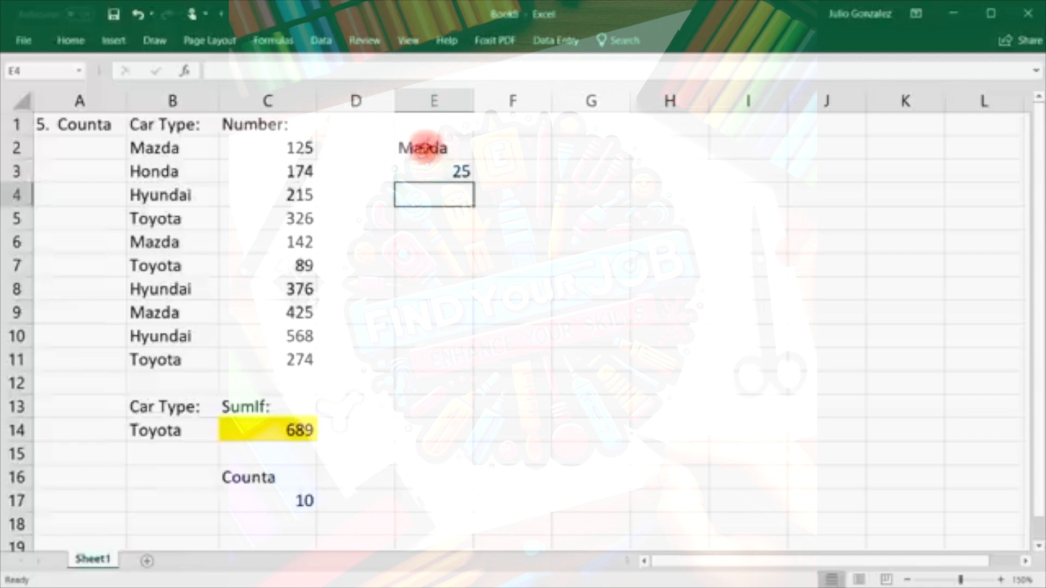
pyautogui.write('To')
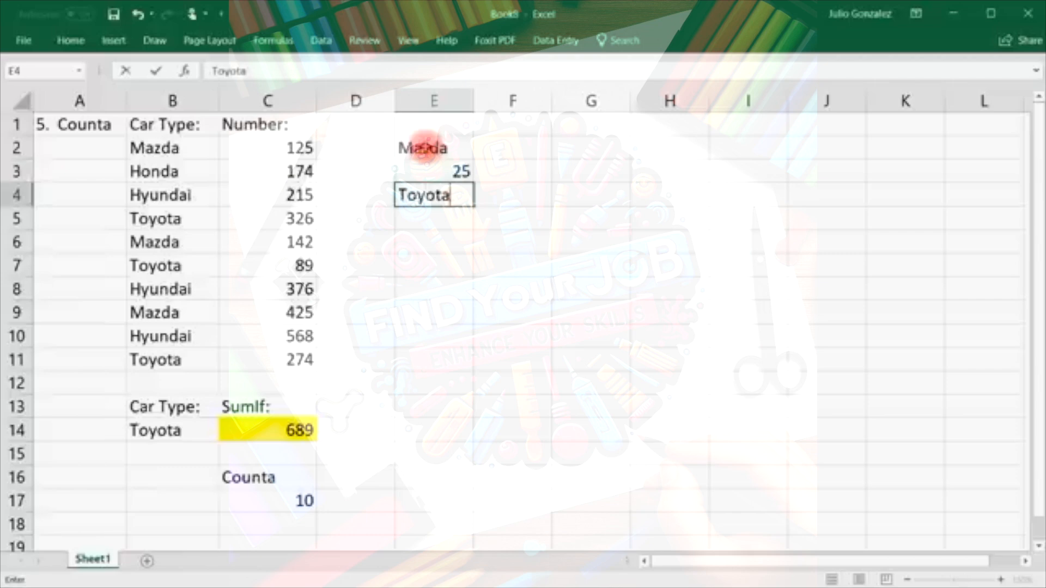
pyautogui.write('yota')
pyautogui.press('Return')
pyautogui.write('37')
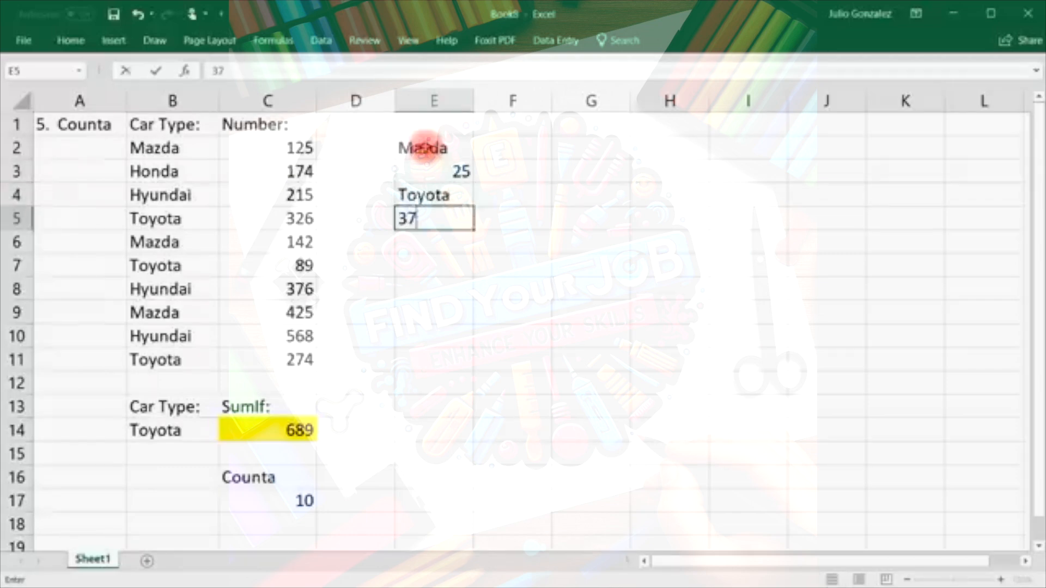
pyautogui.press('Return')
pyautogui.write('Jim')
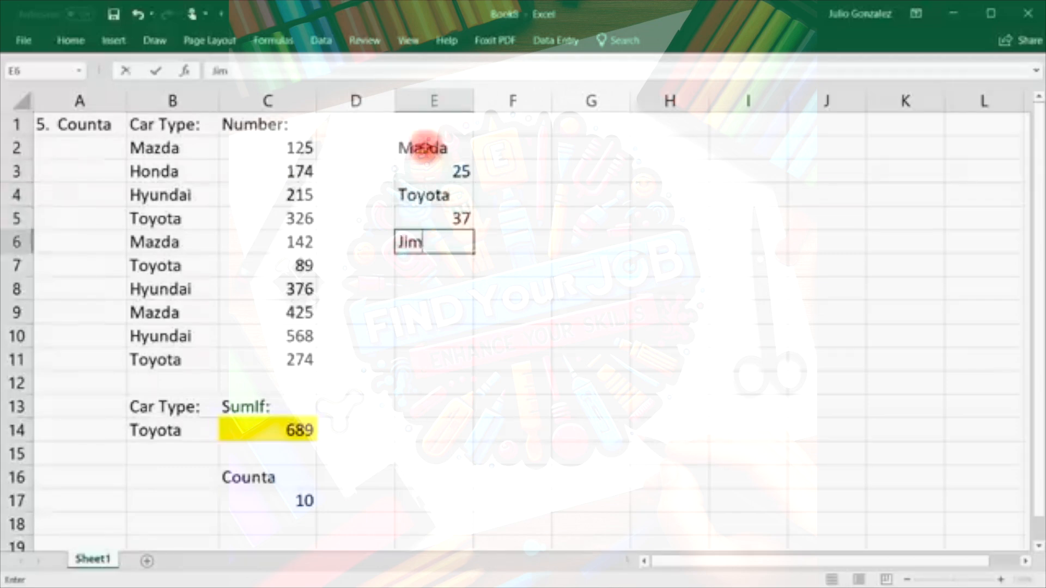
pyautogui.press('Return')
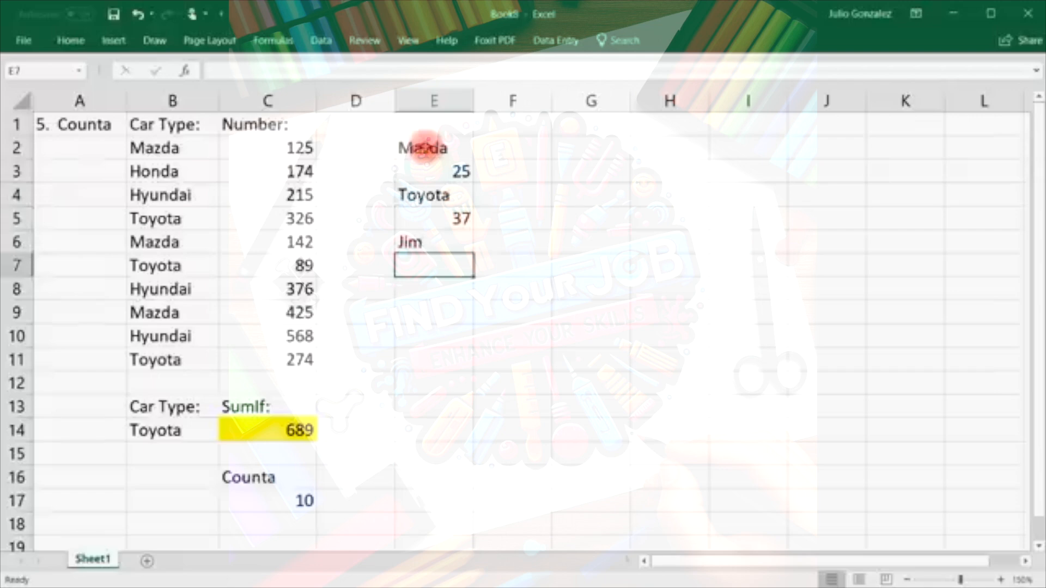
pyautogui.write('Karla-12')
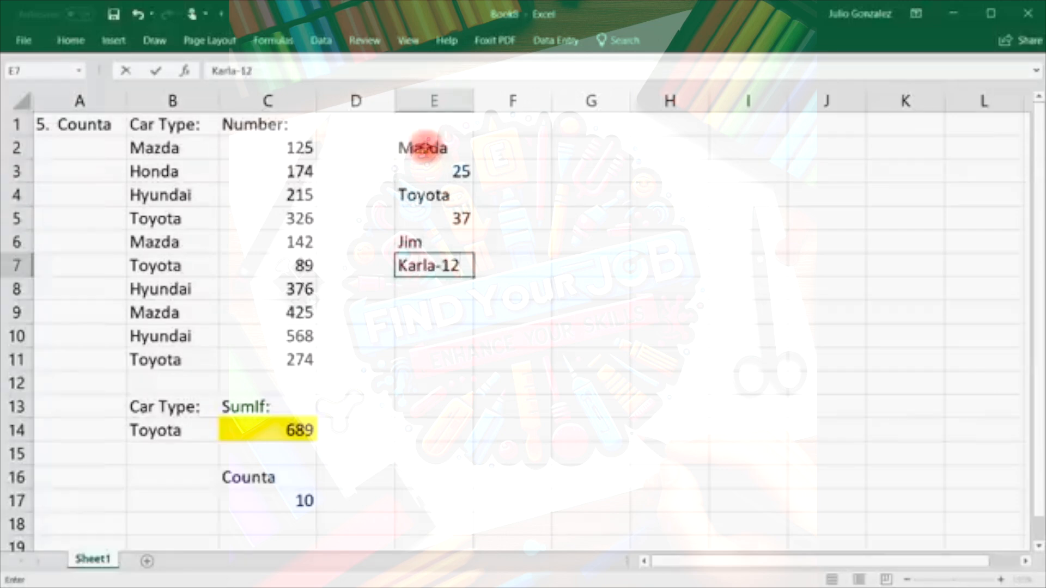
pyautogui.press('Return')
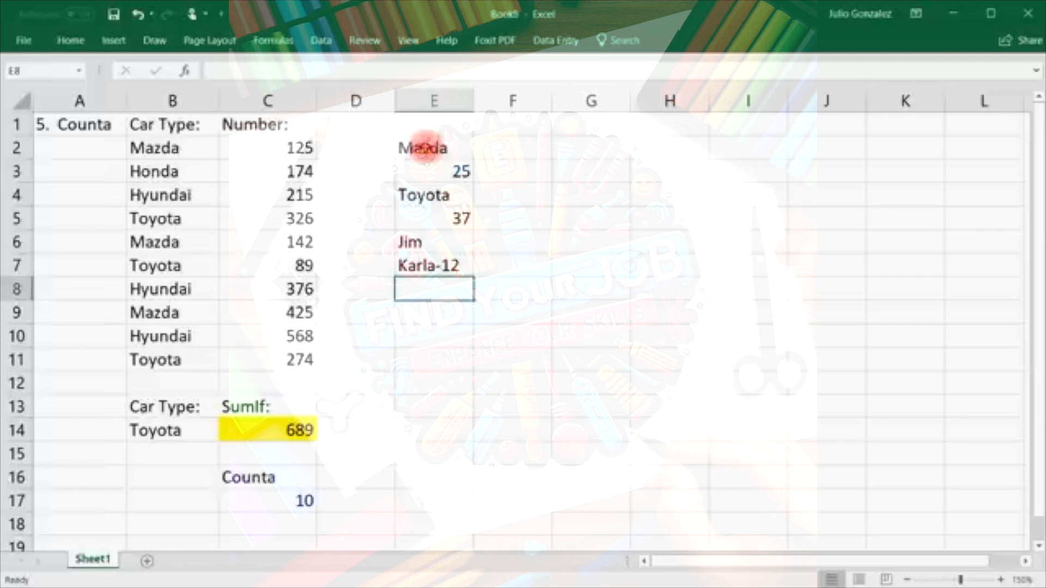
pyautogui.moveTo(423, 147); pyautogui.dragTo(435, 267)
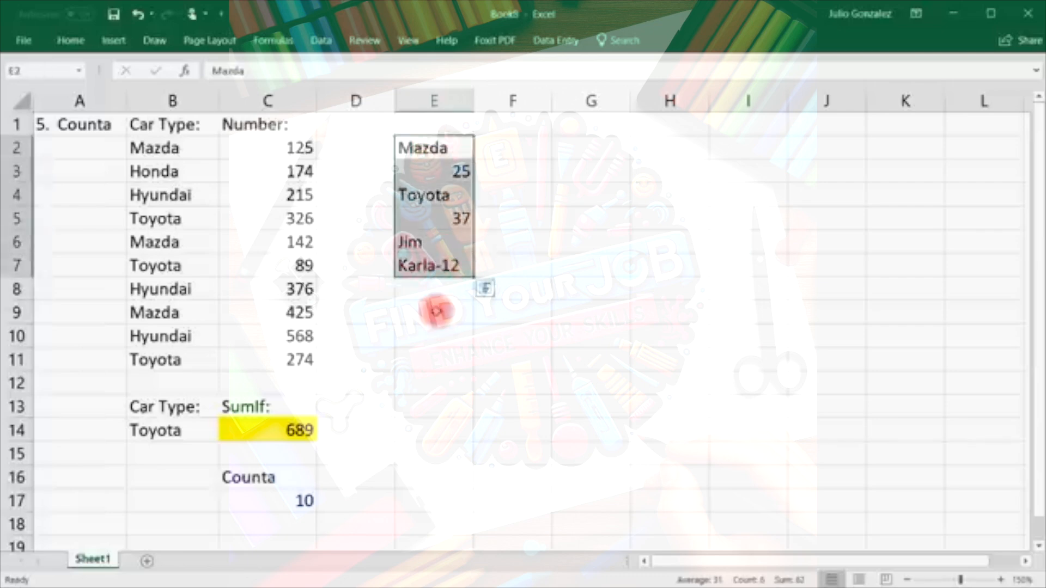
pyautogui.click(431, 310)
# Enter =COUNT(E2:E7) in E9, which returns 2.
pyautogui.write('=count(')
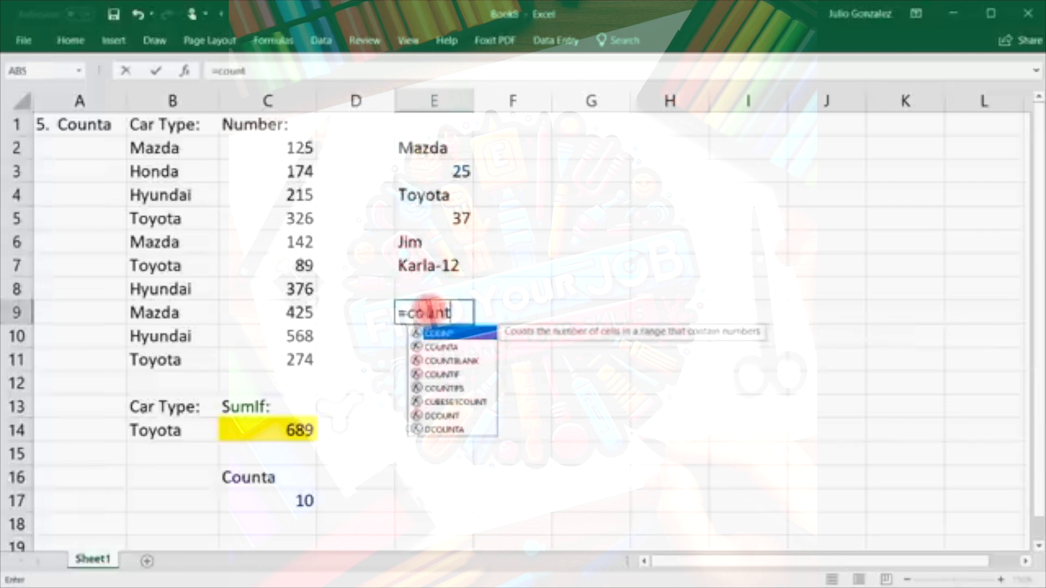
pyautogui.moveTo(469, 145); pyautogui.dragTo(444, 267)
pyautogui.write(')')
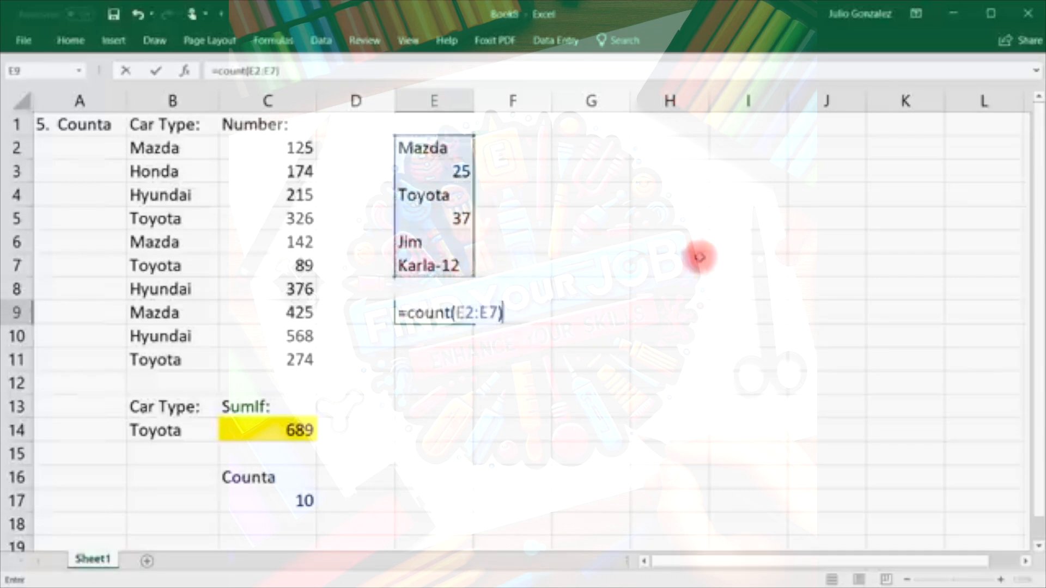
pyautogui.press('Return')
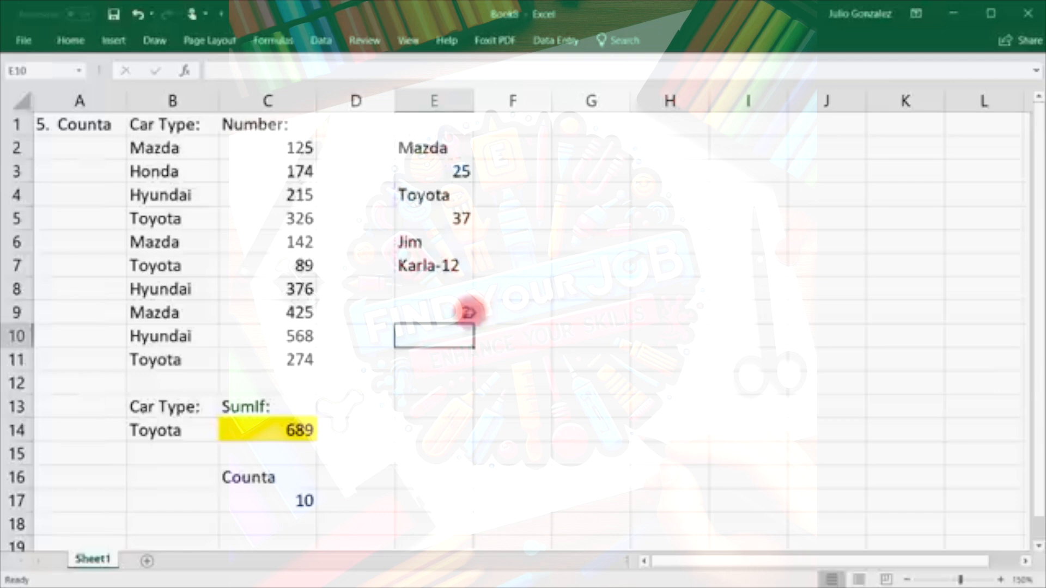
# Compare the numbers 25 and 37 with the text entries, then begin a COUNTA formula in E9.
pyautogui.click(462, 170)
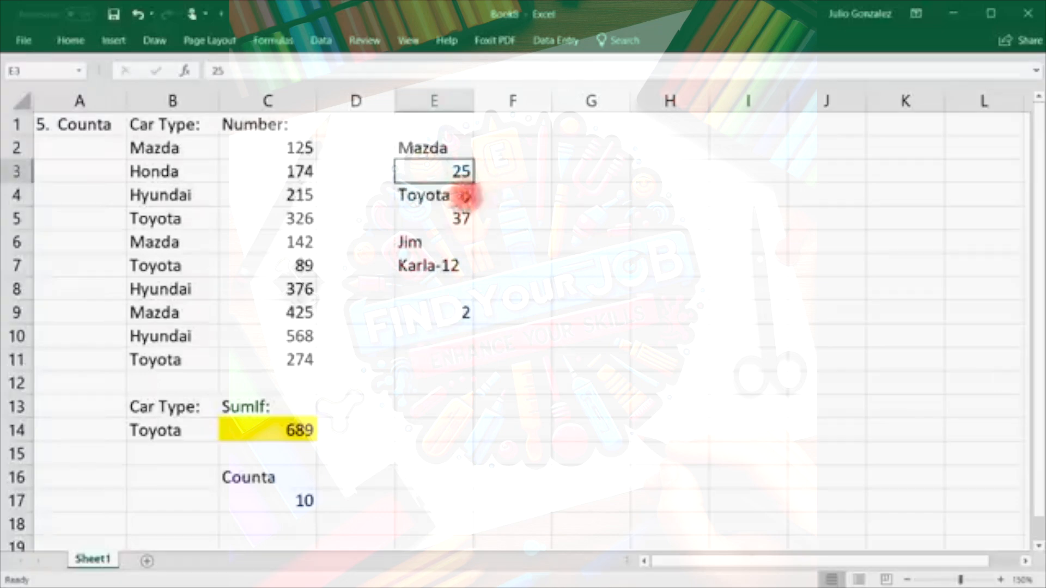
pyautogui.click(460, 215)
pyautogui.click(450, 264)
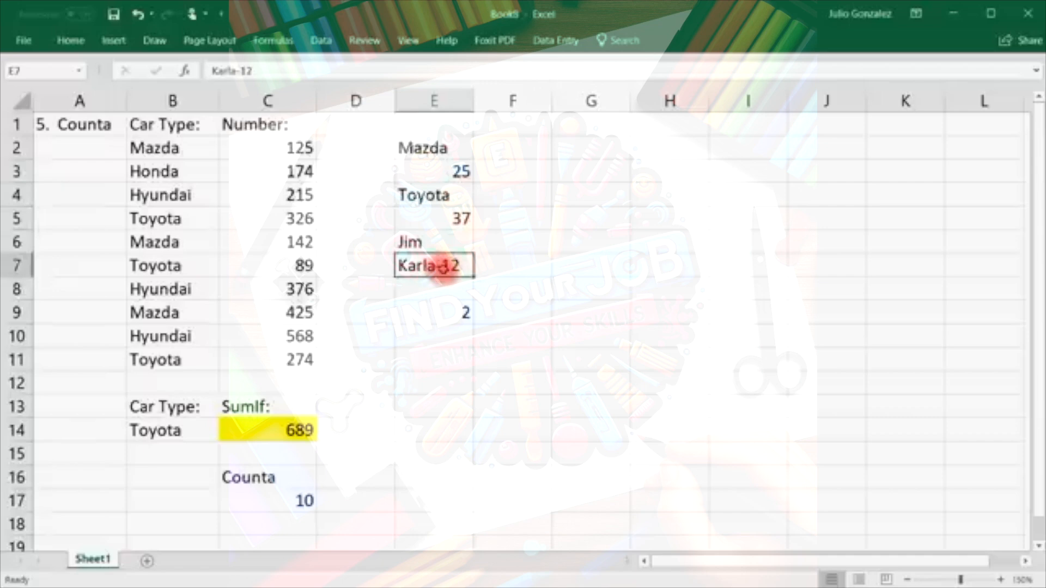
pyautogui.click(448, 314)
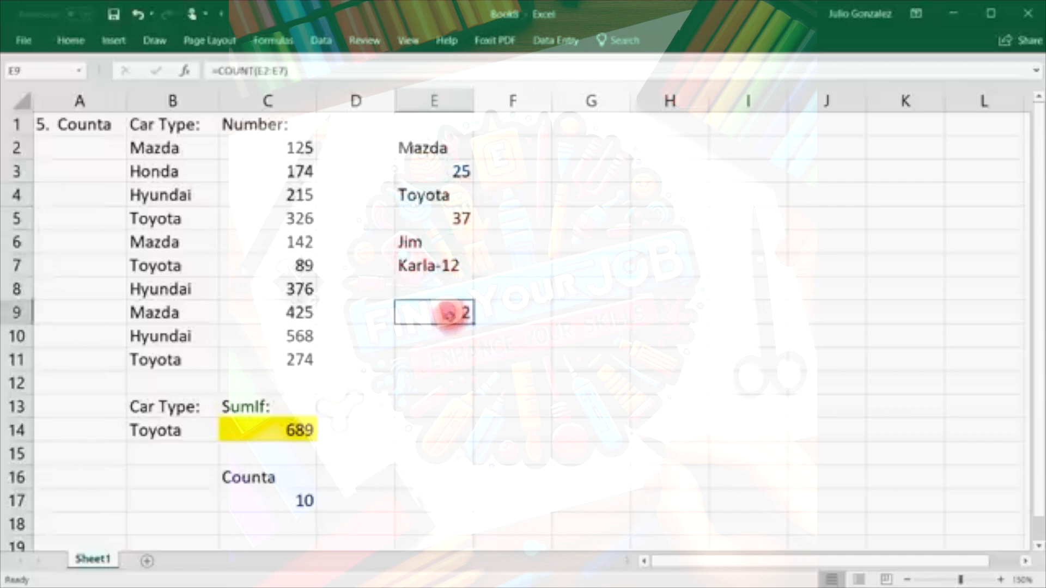
pyautogui.write('=counta')
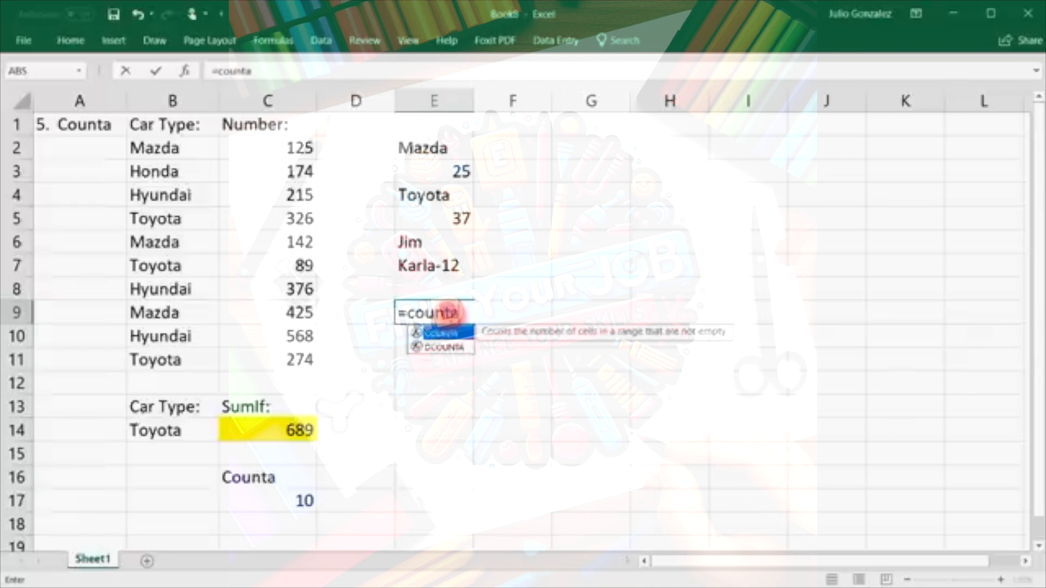
pyautogui.write('(')
# Complete =COUNTA(E2:E7) in E9 and review each entry from Mazda to E7.
pyautogui.moveTo(434, 145); pyautogui.dragTo(460, 265)
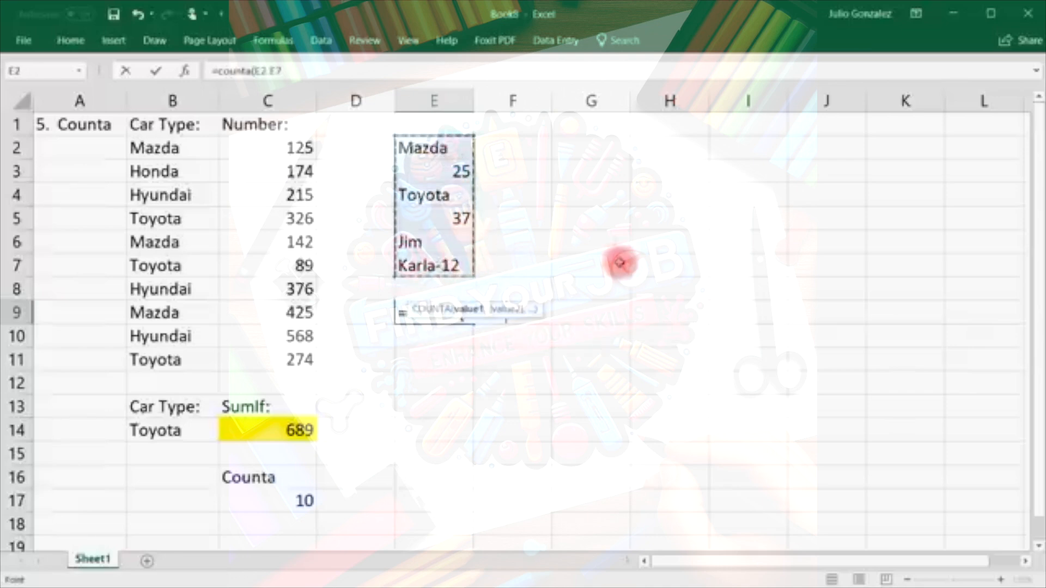
pyautogui.write(')')
pyautogui.press('Return')
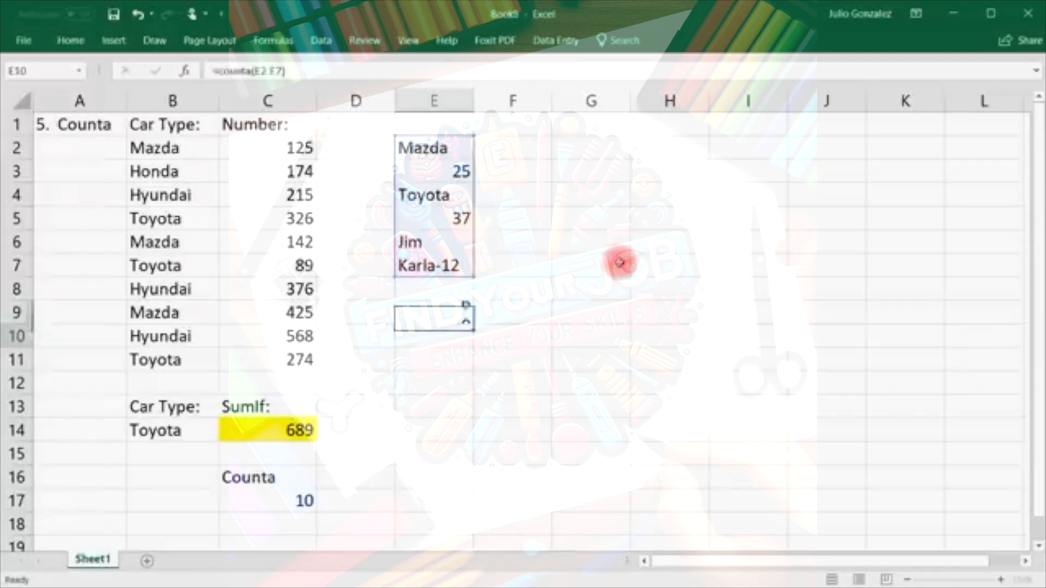
pyautogui.click(460, 148)
pyautogui.click(458, 171)
pyautogui.click(447, 195)
pyautogui.click(456, 218)
pyautogui.click(448, 242)
pyautogui.click(444, 266)
# Rewrite E9 as =COUNTA(E1:E8), showing 6, then delete the result.
pyautogui.click(448, 311)
pyautogui.write('=cou')
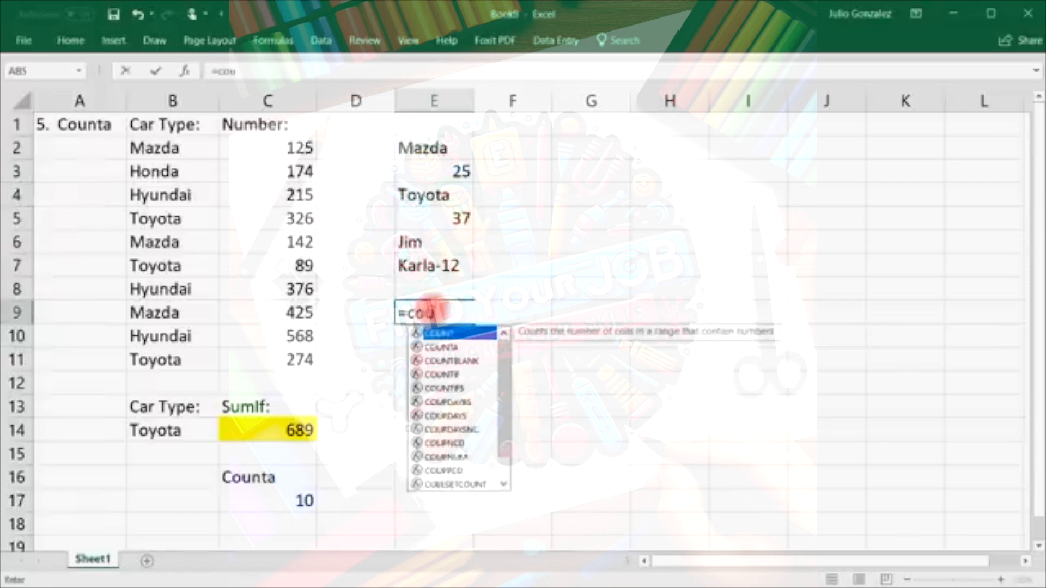
pyautogui.write('nta(')
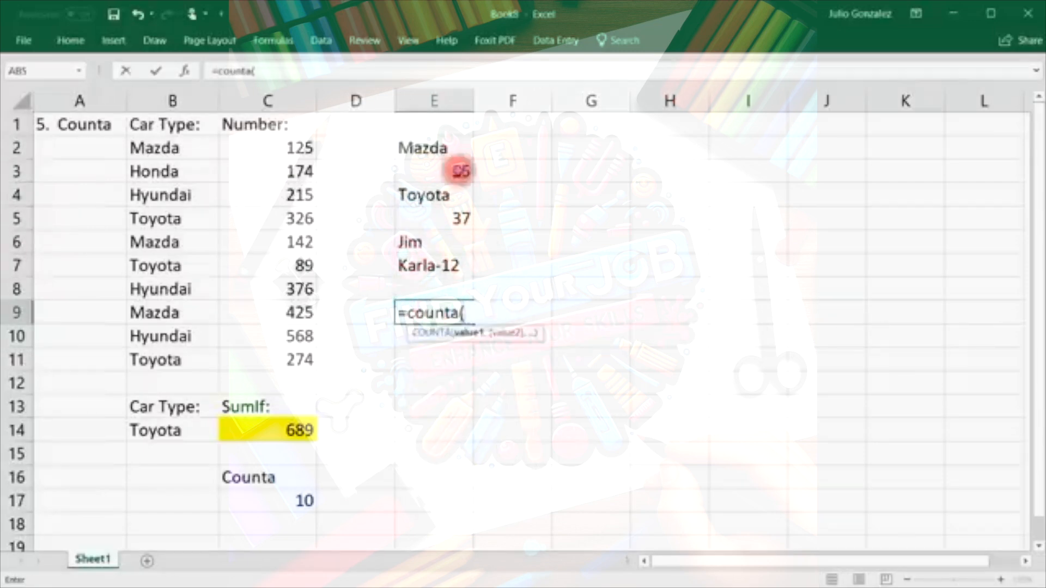
pyautogui.moveTo(444, 126); pyautogui.dragTo(436, 280)
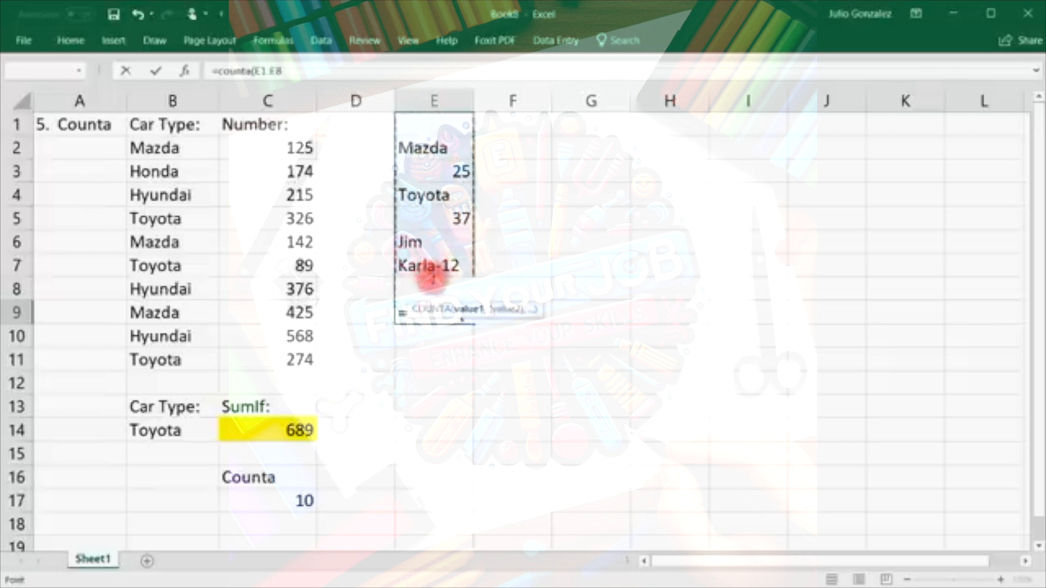
pyautogui.press('Return')
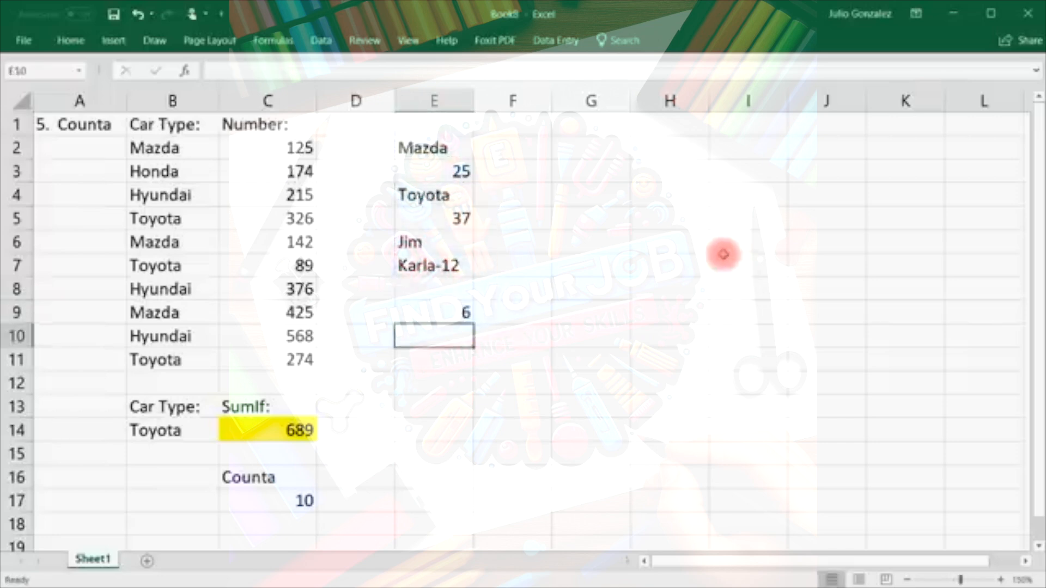
pyautogui.click(443, 124)
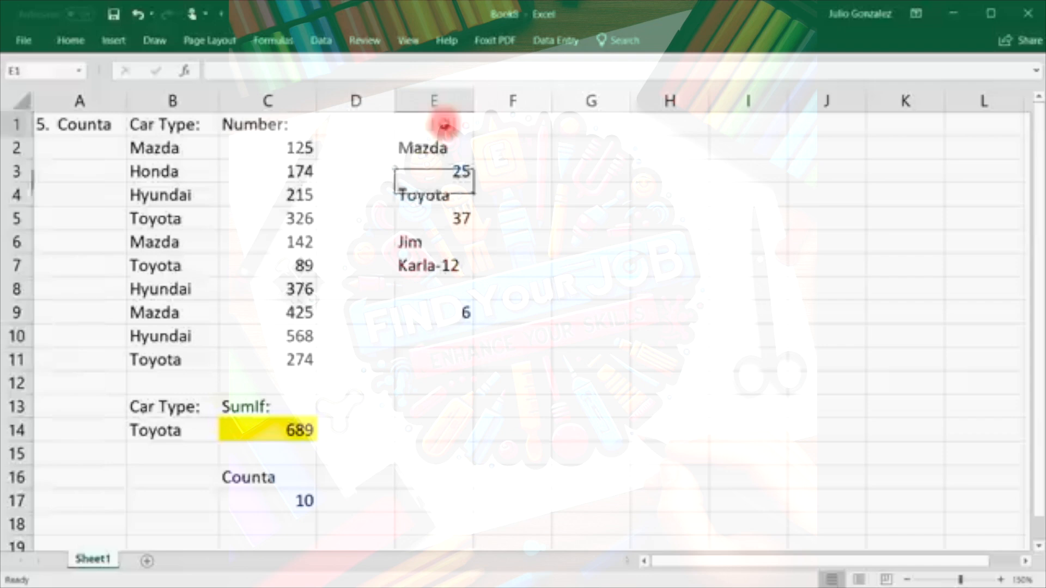
pyautogui.click(441, 290)
pyautogui.click(450, 310)
pyautogui.press('Delete')
# Enter =COUNTBLANK(E1:E9) in E12, returning 3, and point out the empty cells including E1.
pyautogui.click(439, 387)
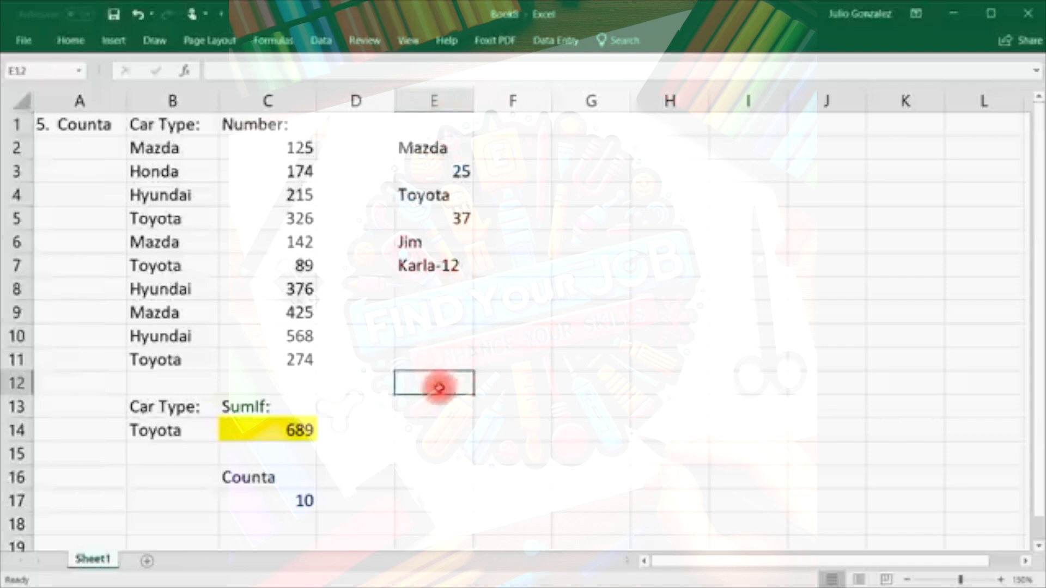
pyautogui.write('=countblank')
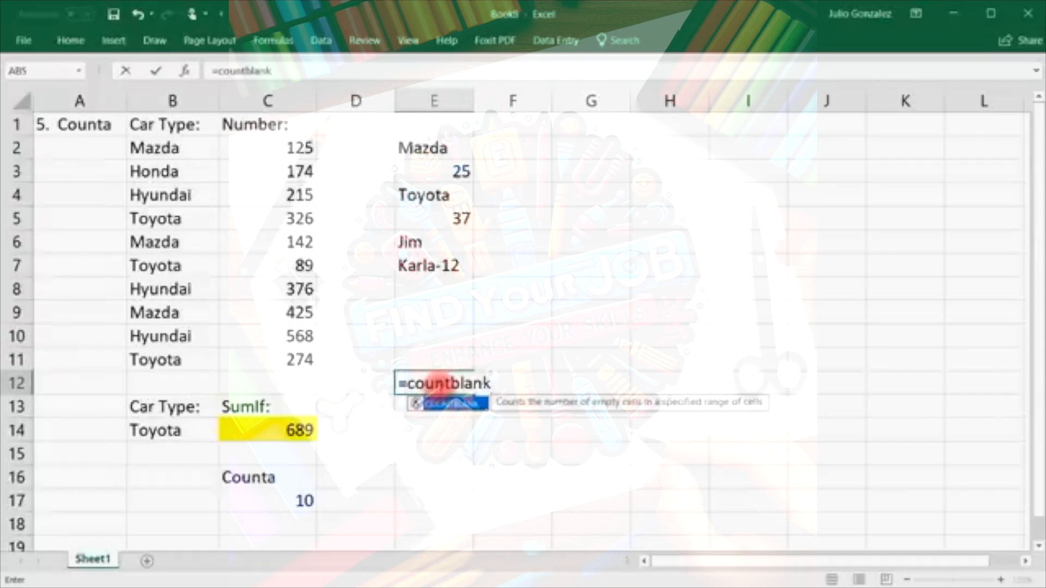
pyautogui.write('(')
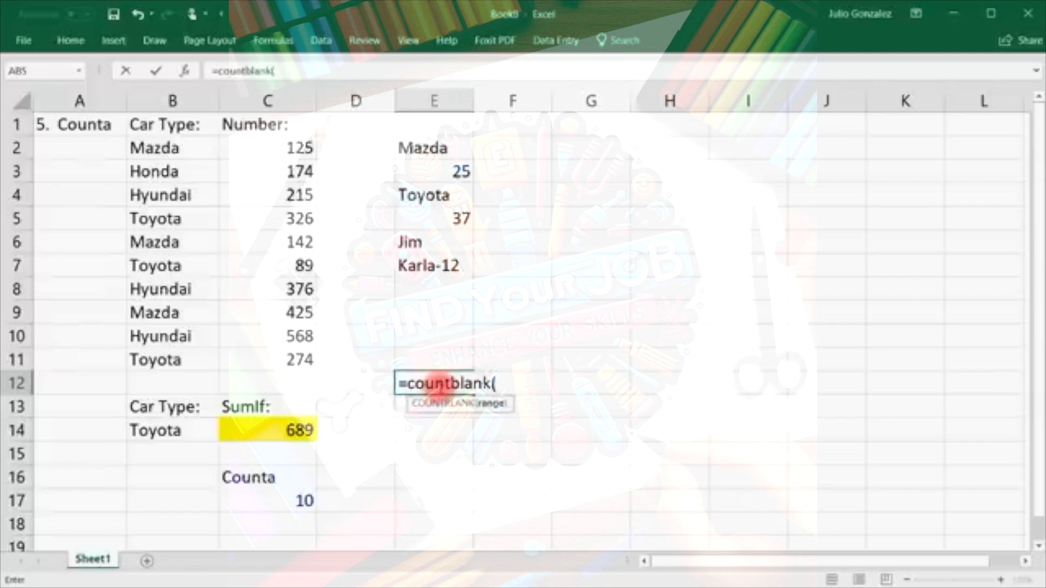
pyautogui.moveTo(444, 118); pyautogui.dragTo(452, 305)
pyautogui.write(')')
pyautogui.press('Return')
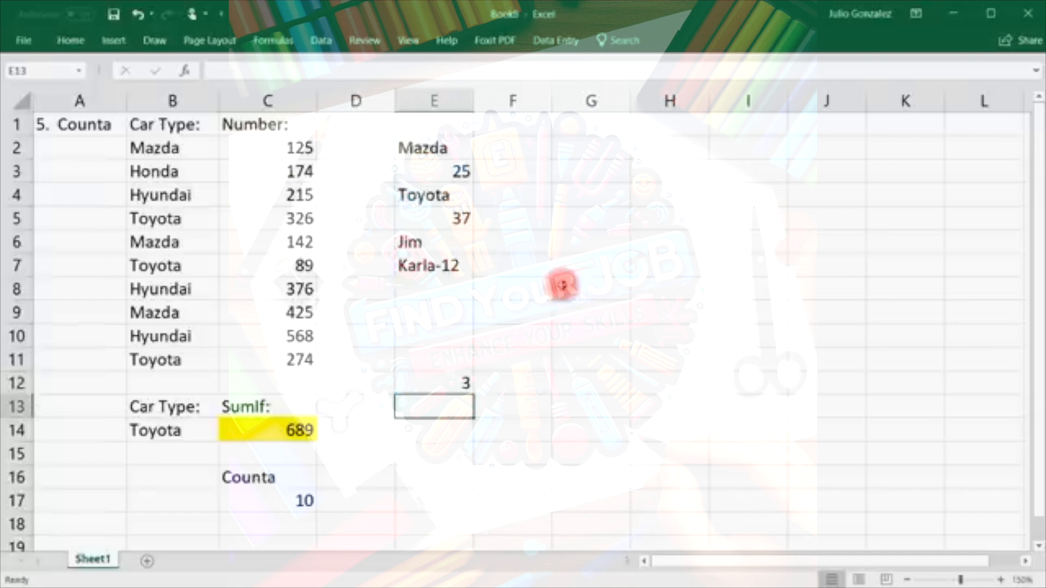
pyautogui.click(432, 289)
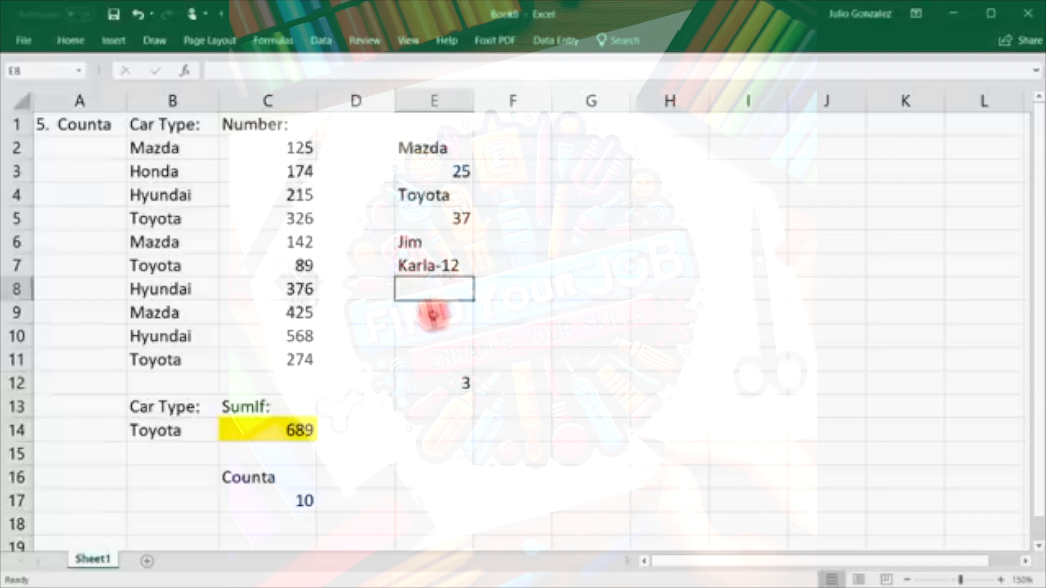
pyautogui.click(442, 129)
# Clear the sample list in E1:E12 and the Counta label and result in column C.
pyautogui.moveTo(434, 116); pyautogui.dragTo(452, 379)
pyautogui.press('Delete')
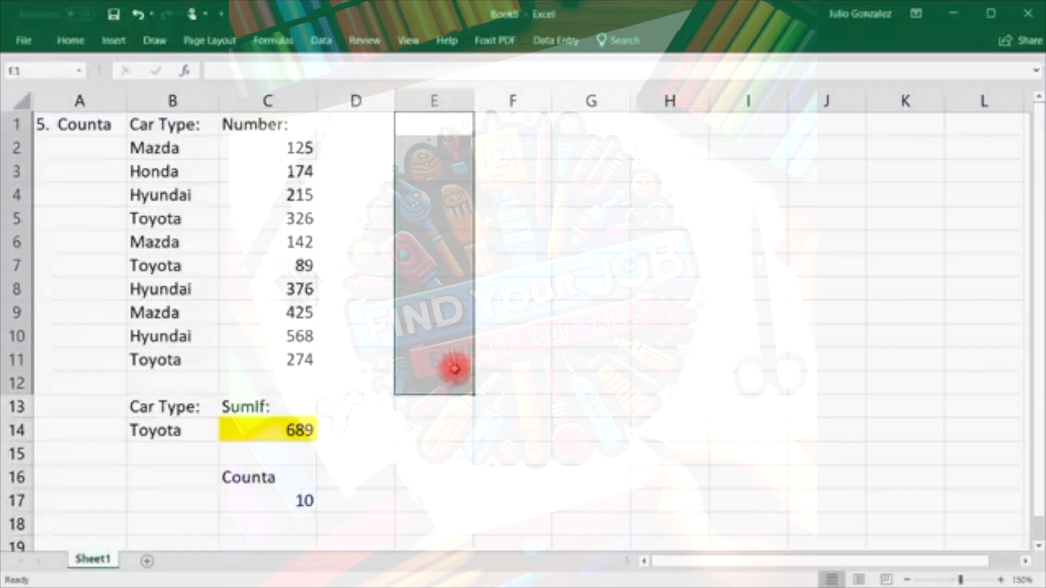
pyautogui.click(415, 419)
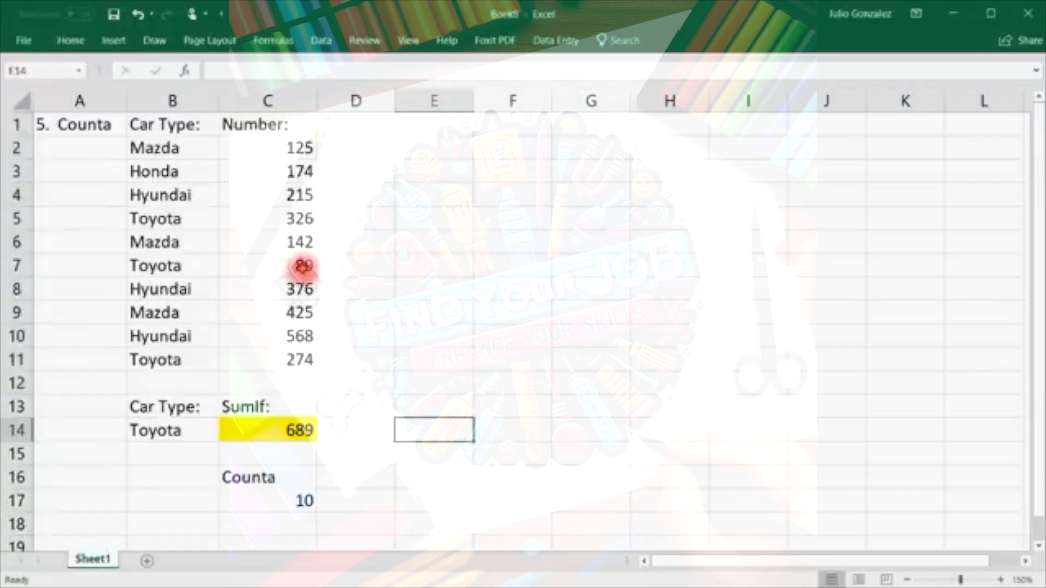
pyautogui.moveTo(234, 477); pyautogui.dragTo(273, 509)
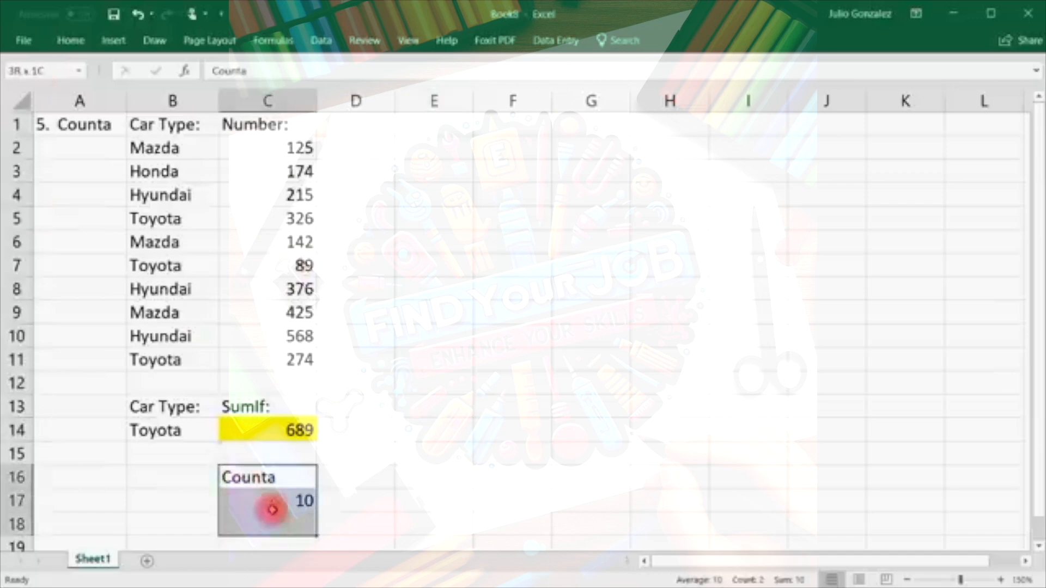
pyautogui.press('Delete')
# Retitle the A1 heading to '6. CountIf'.
pyautogui.click(84, 128)
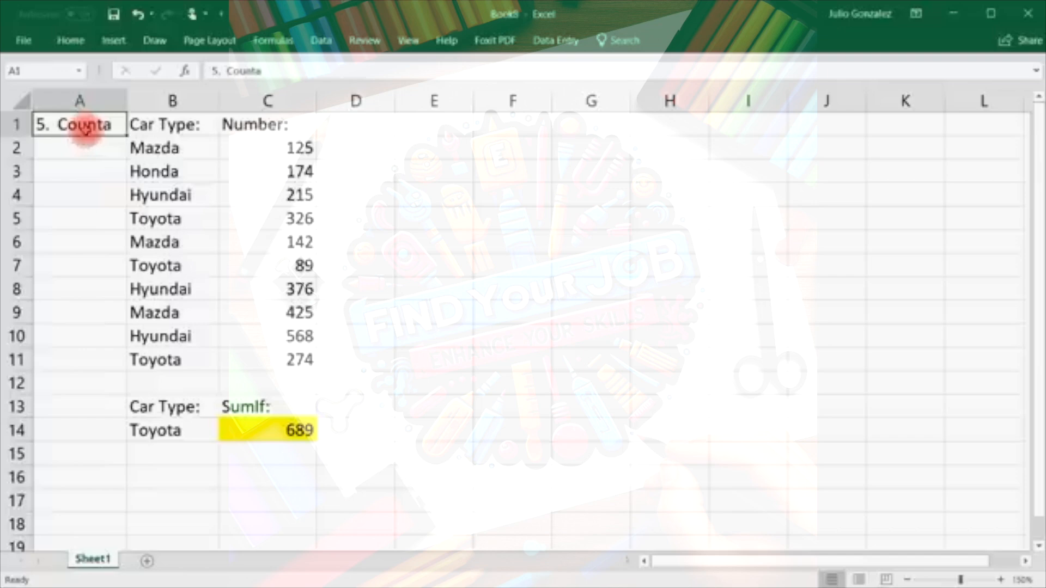
pyautogui.write('6.')
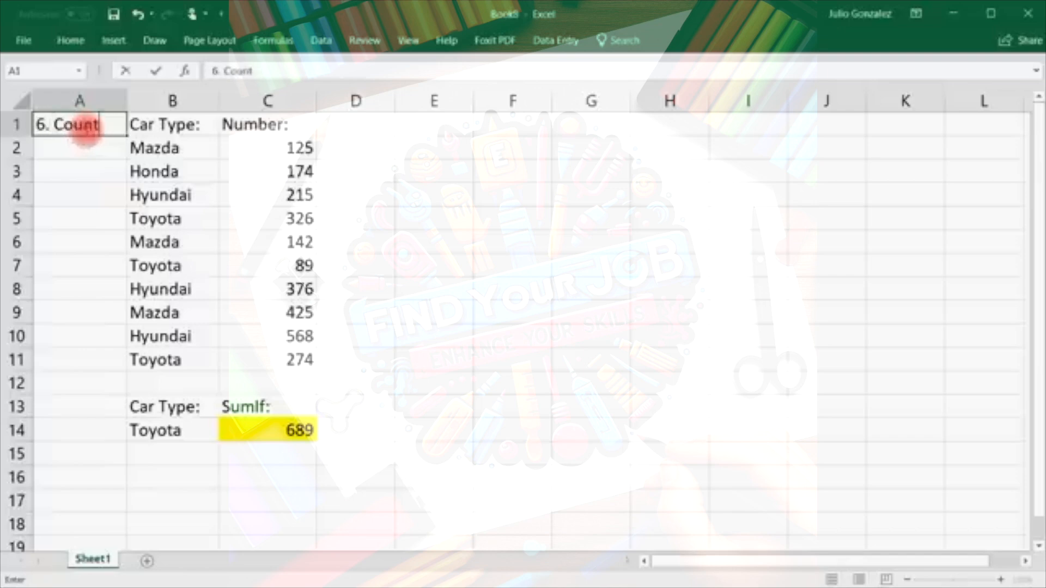
pyautogui.write(' CountIf')
pyautogui.press('Return')
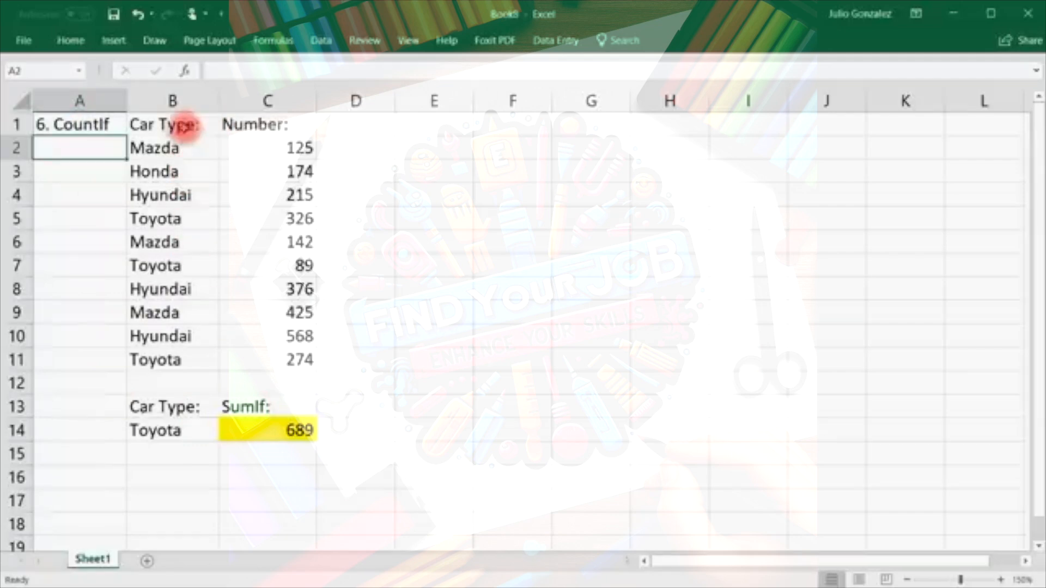
# Relabel the SumIf label in C13 as 'CountIf:'.
pyautogui.moveTo(173, 148); pyautogui.dragTo(166, 361)
pyautogui.click(262, 406)
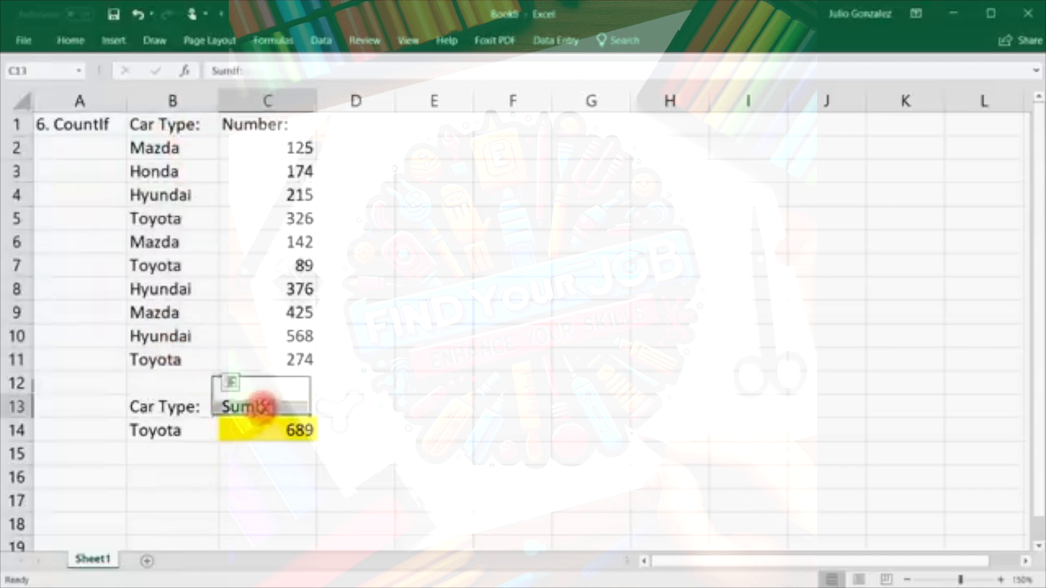
pyautogui.write('Count')
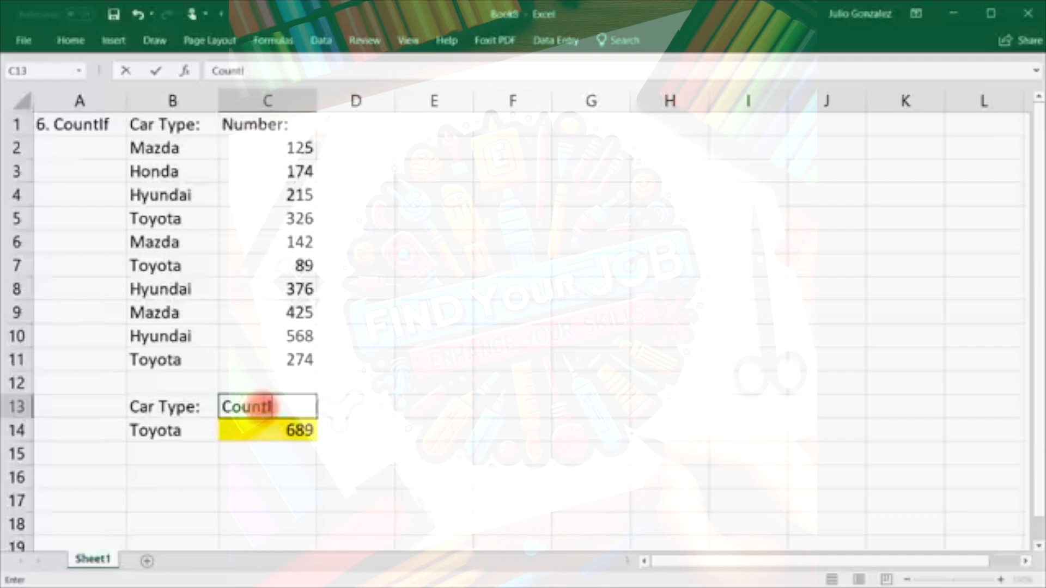
pyautogui.press('Return')
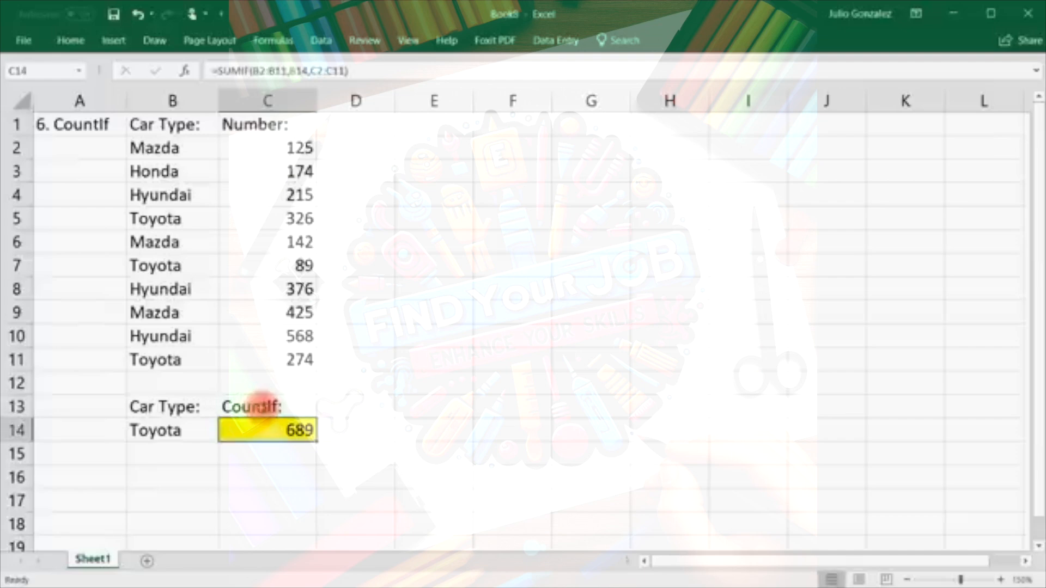
# Enter =COUNTIF(B2:B11,B14) in C14 to count Toyota entries, returning 3.
pyautogui.write('=count')
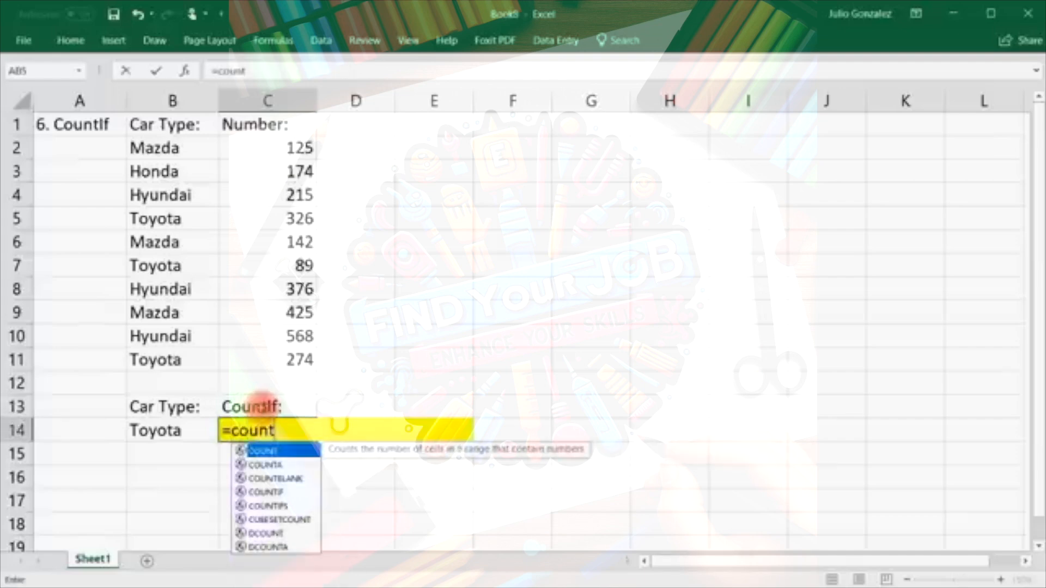
pyautogui.write('if(')
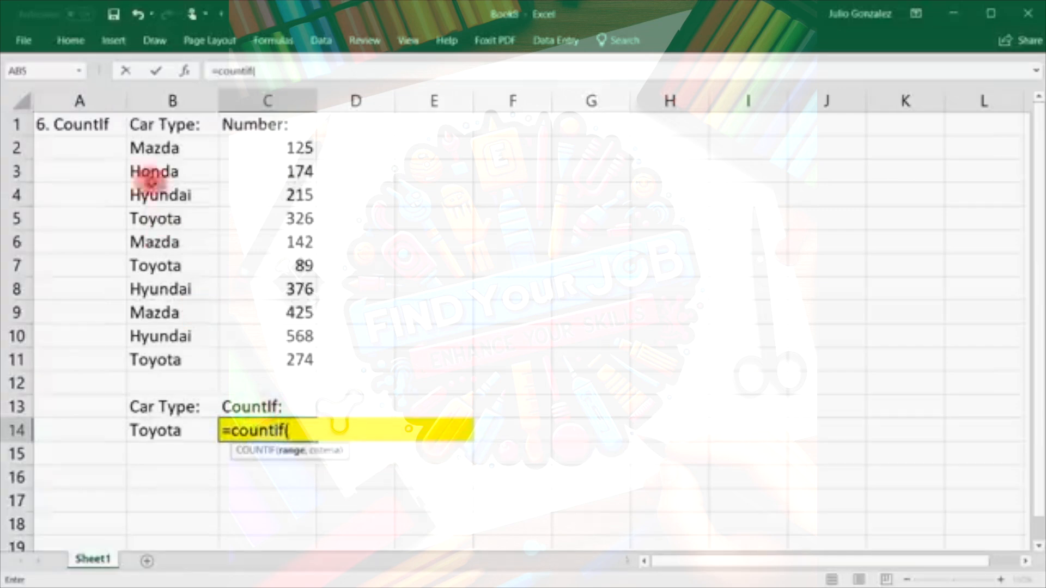
pyautogui.moveTo(147, 148); pyautogui.dragTo(154, 360)
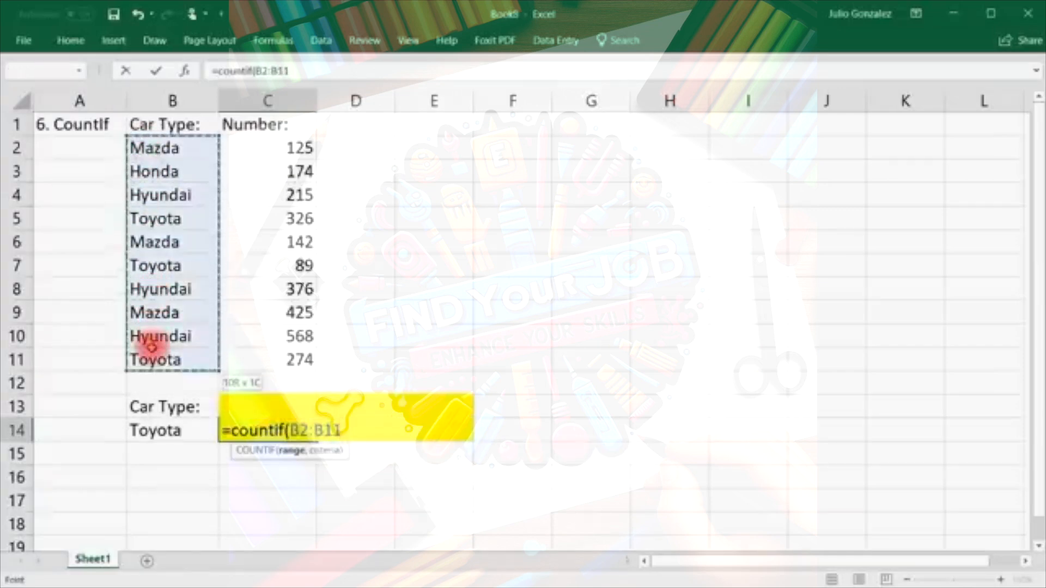
pyautogui.write(',')
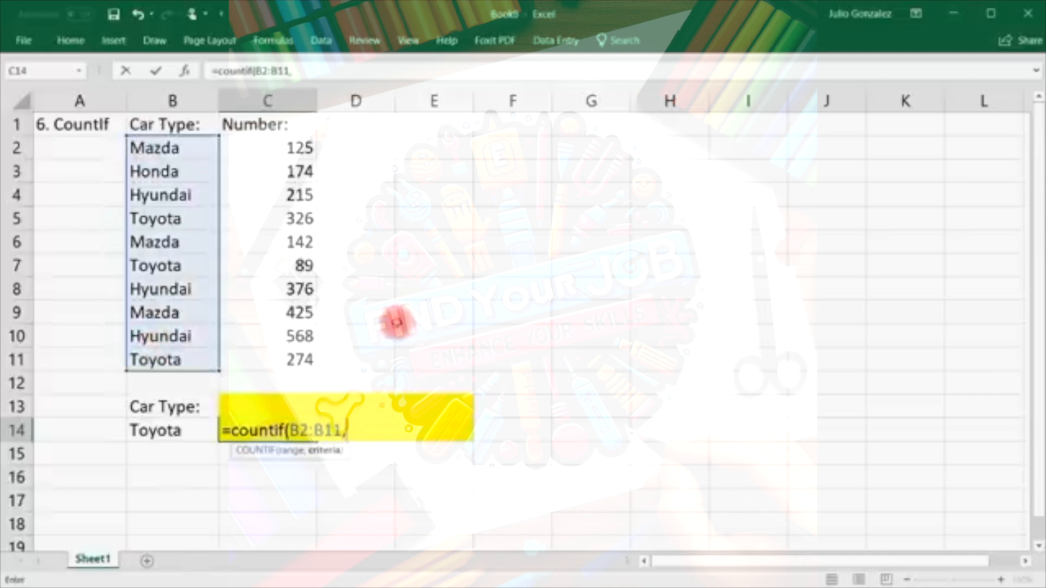
pyautogui.click(190, 433)
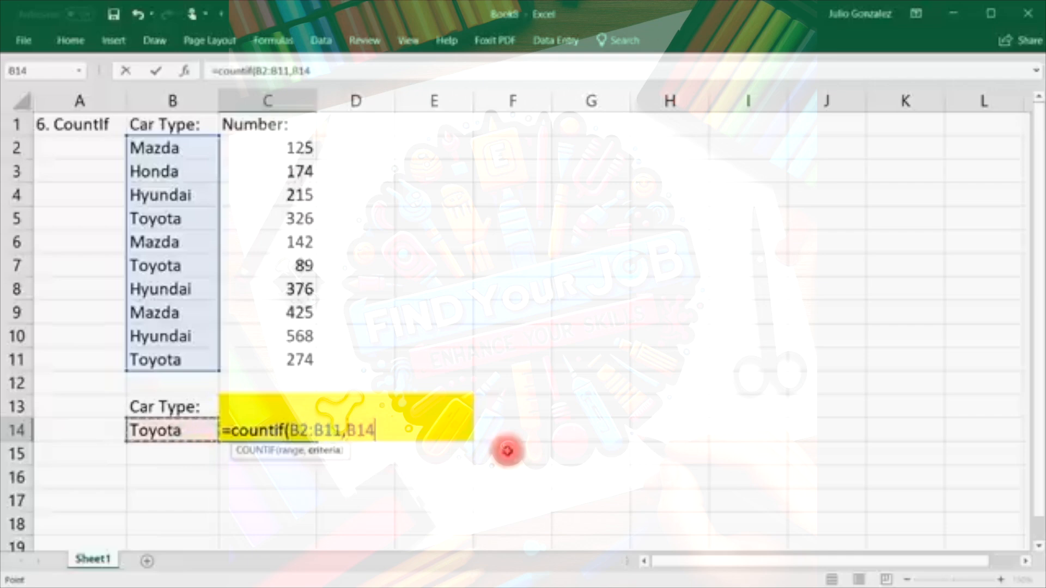
pyautogui.write(')')
pyautogui.press('Return')
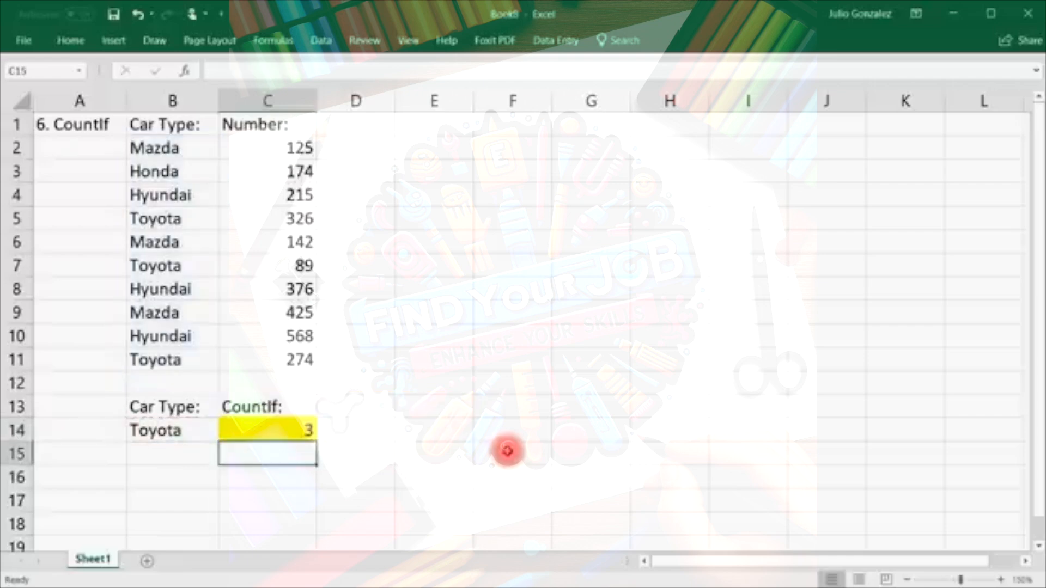
pyautogui.click(202, 428)
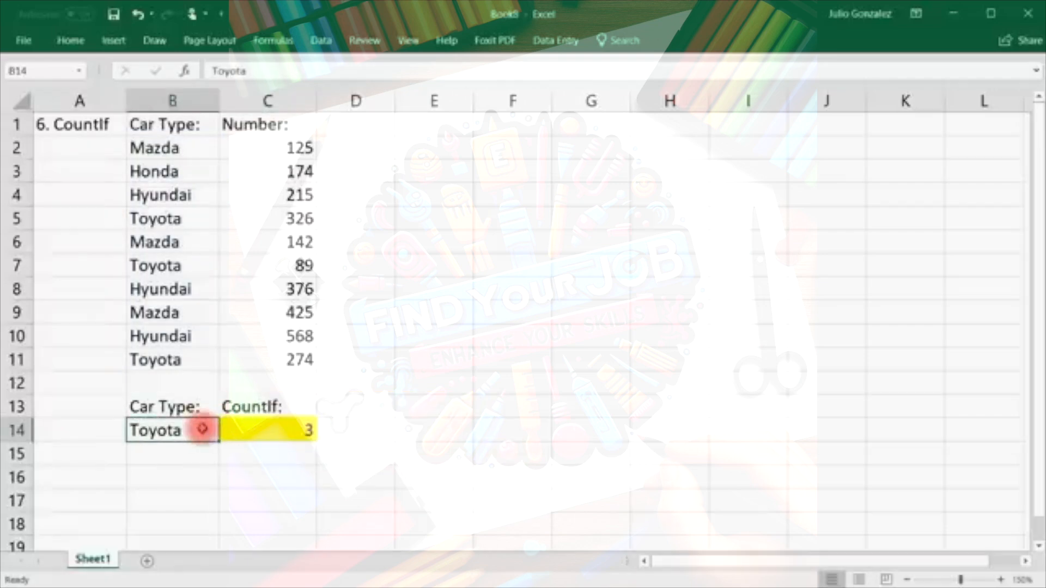
pyautogui.moveTo(178, 145); pyautogui.dragTo(163, 358)
pyautogui.click(416, 338)
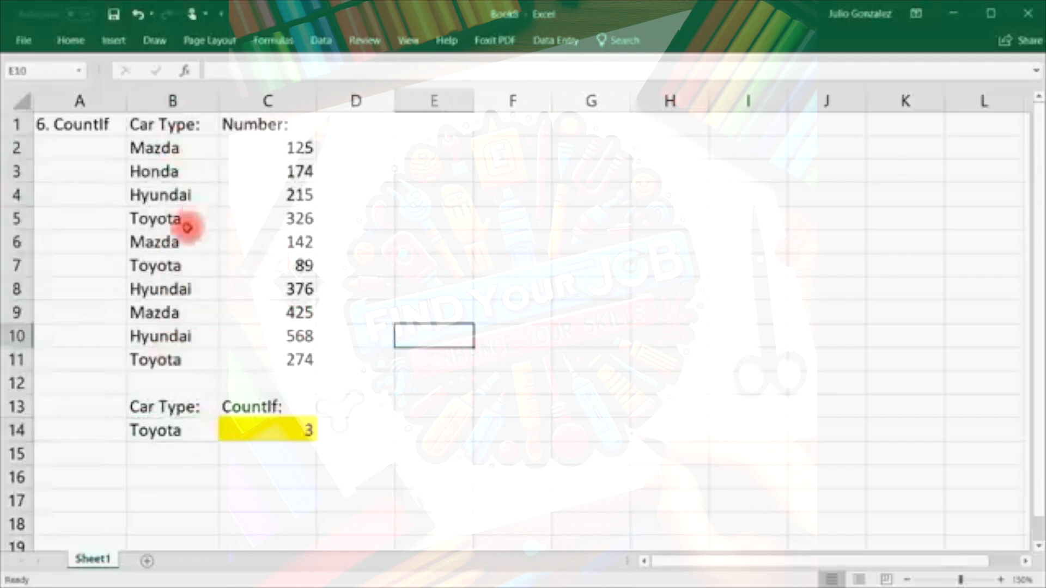
pyautogui.click(187, 226)
pyautogui.keyDown('ctrl'); pyautogui.click(188, 266); pyautogui.keyUp('ctrl')
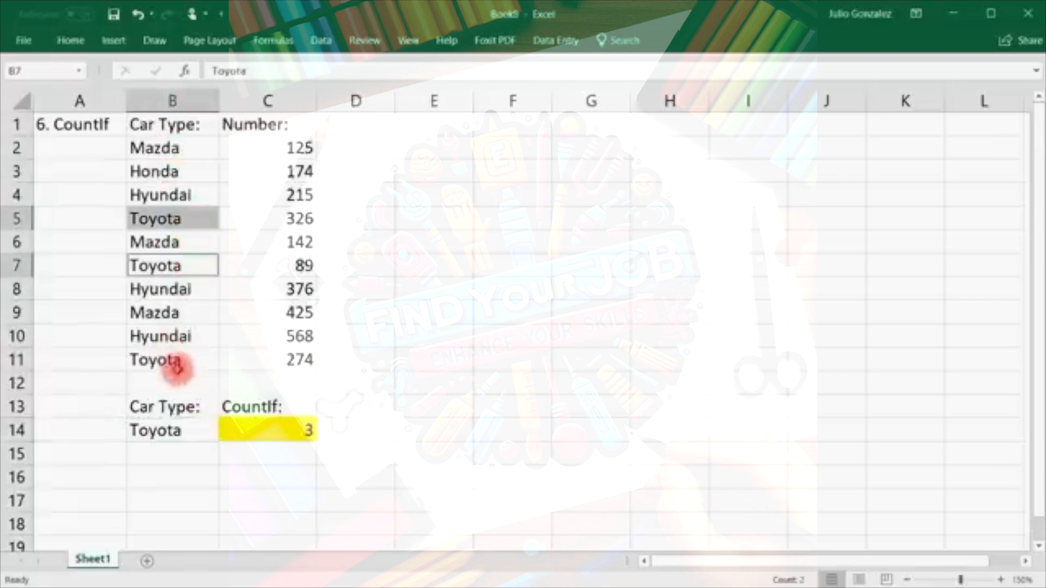
pyautogui.keyDown('ctrl'); pyautogui.click(179, 359); pyautogui.keyUp('ctrl')
pyautogui.click(177, 469)
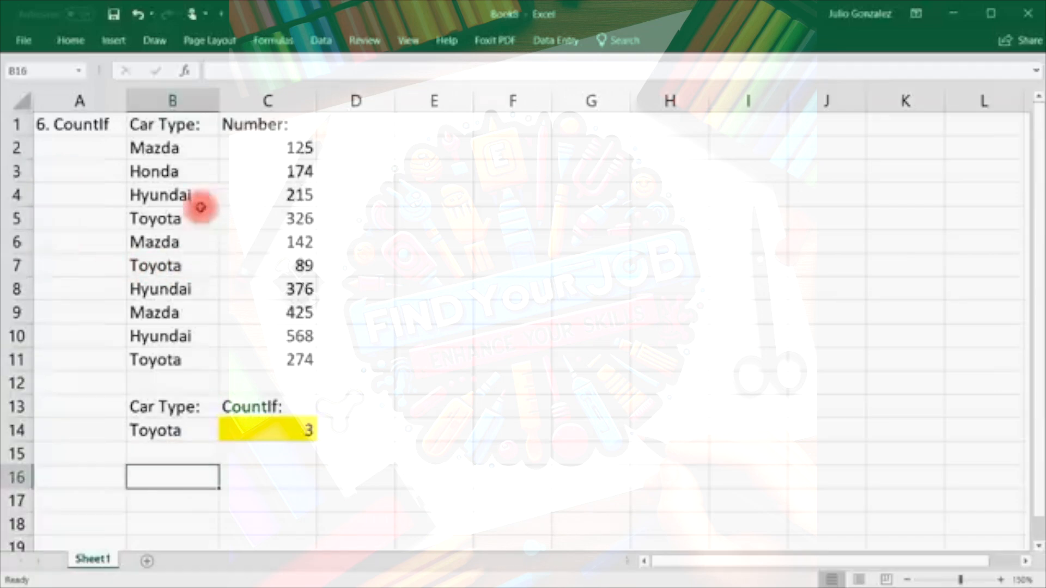
pyautogui.click(178, 173)
pyautogui.click(147, 436)
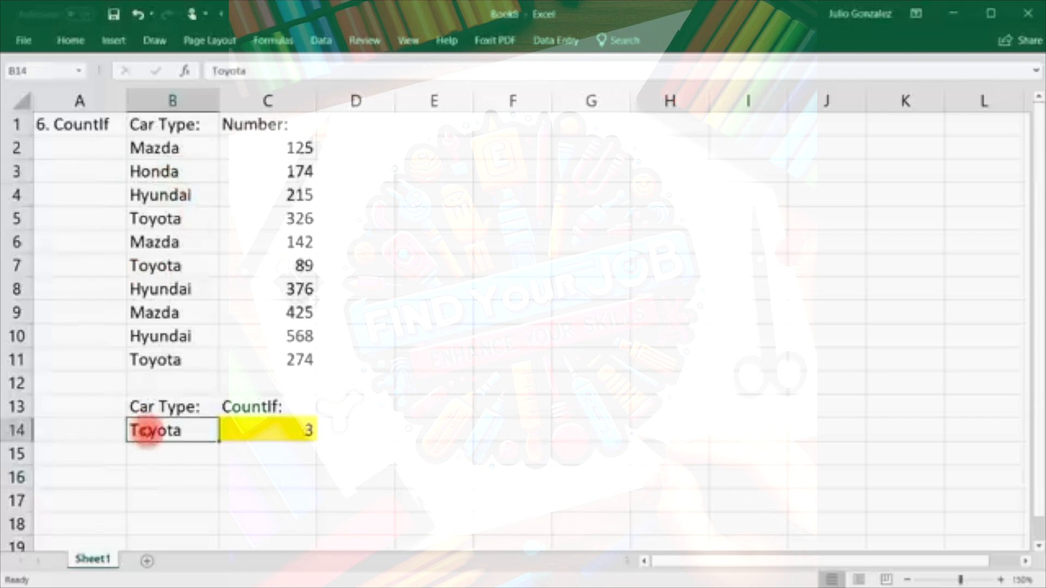
pyautogui.write('Honda')
# Confirm Honda as the criterion, enter Mazda in B12, and review the Mazda entries in the list.
pyautogui.press('Return')
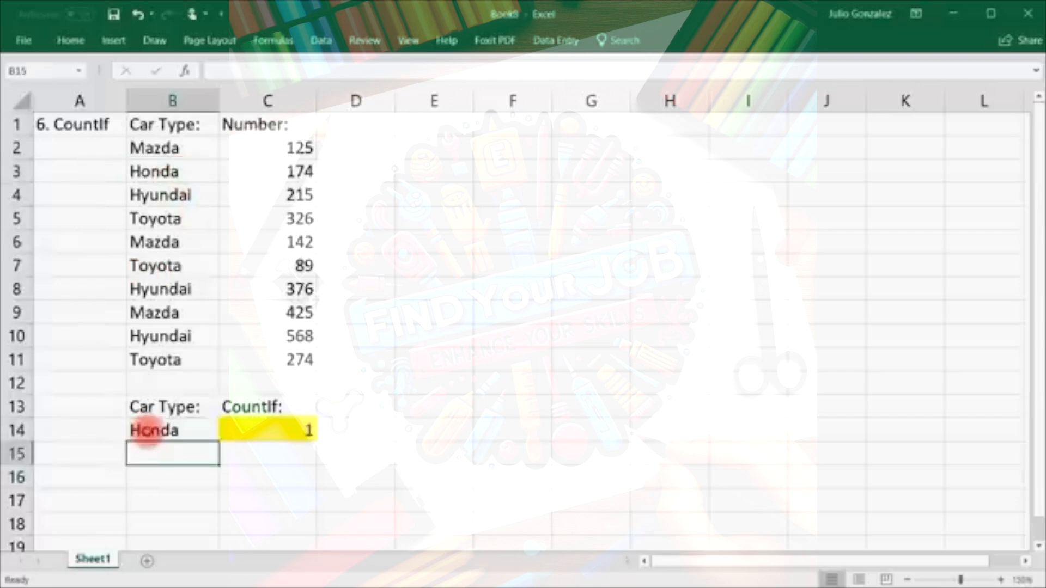
pyautogui.click(163, 382)
pyautogui.write('Mazda')
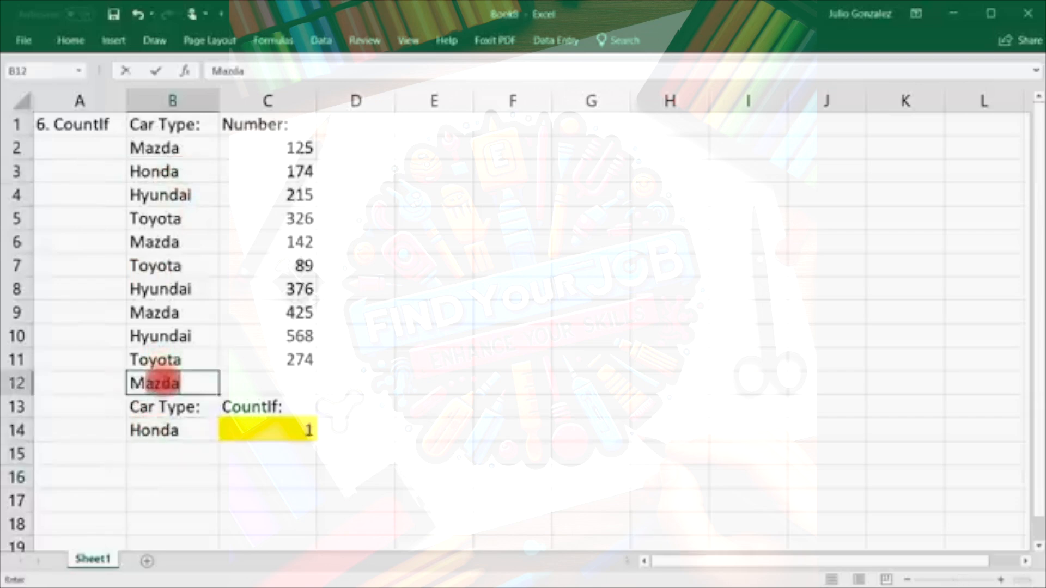
pyautogui.press('Return')
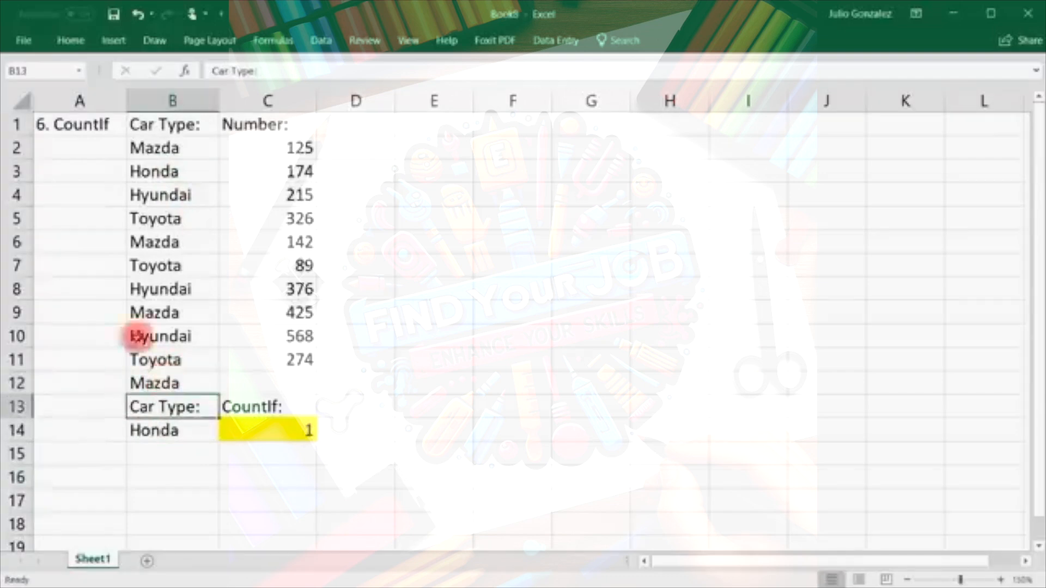
pyautogui.click(182, 145)
pyautogui.click(188, 238)
pyautogui.click(191, 308)
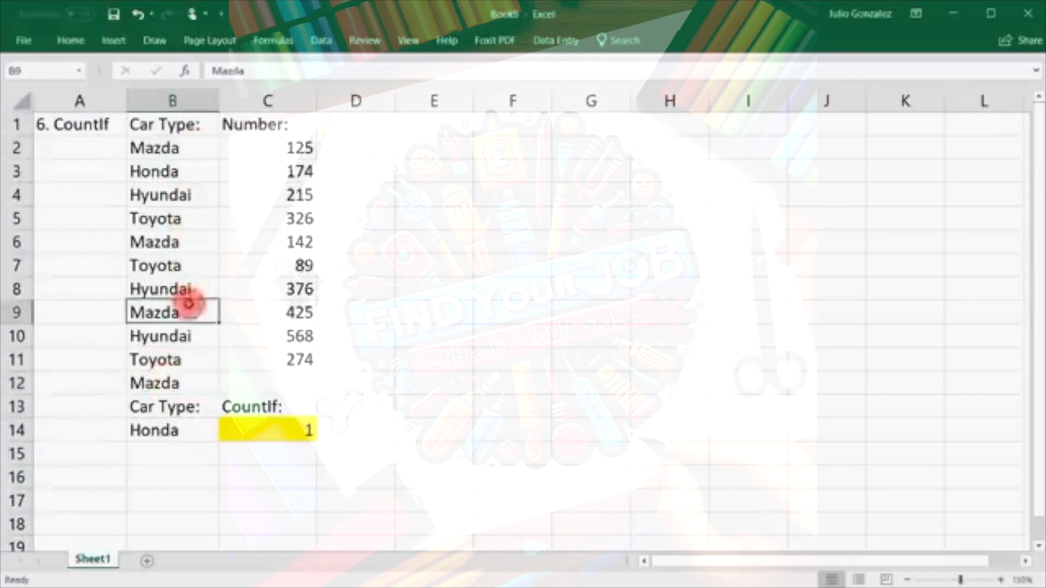
pyautogui.click(166, 383)
pyautogui.click(167, 146)
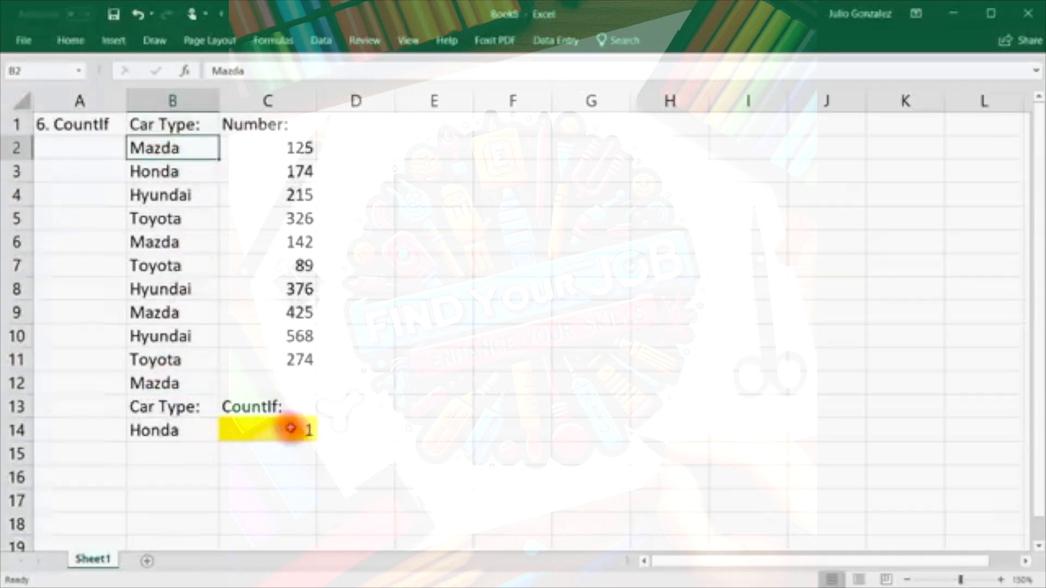
# Overwrite B11 with Mazda and clear the extra Mazda from B12.
pyautogui.click(173, 359)
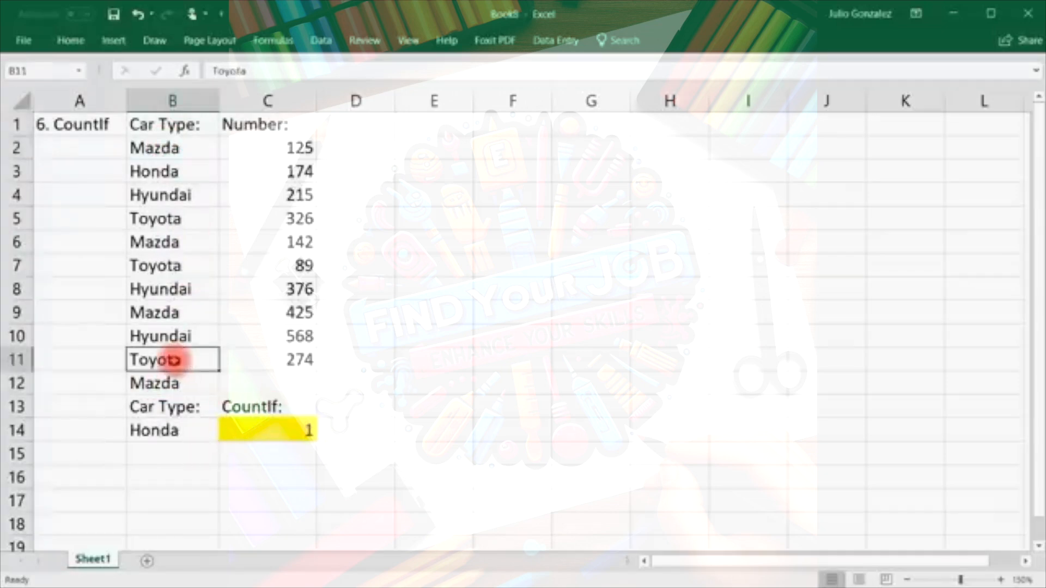
pyautogui.write('Mazda')
pyautogui.press('Return')
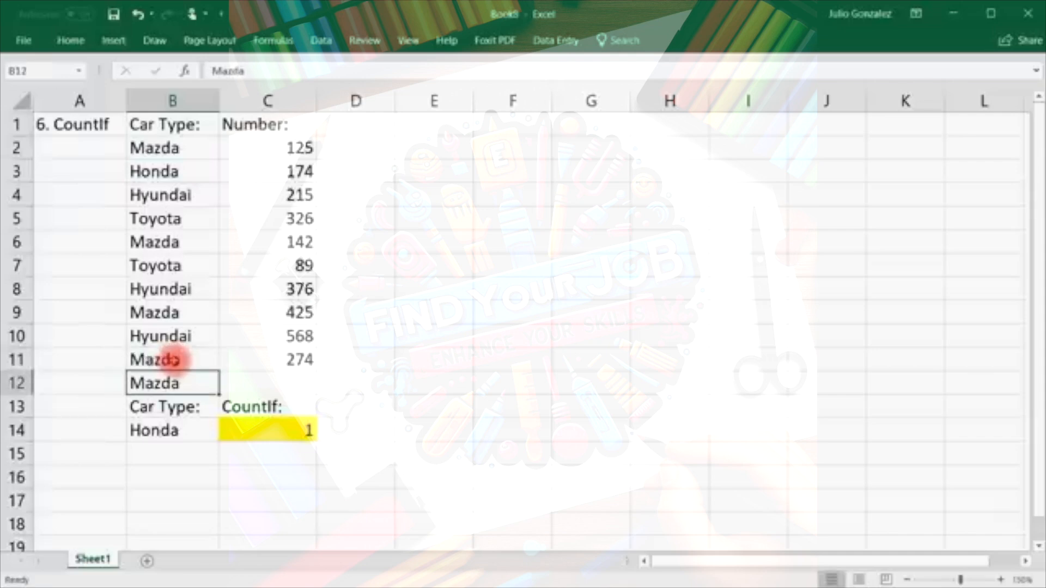
pyautogui.press('Delete')
pyautogui.click(234, 496)
# Set the CountIf criterion in B14 to Mazda, giving a count of 4.
pyautogui.moveTo(144, 145); pyautogui.dragTo(215, 351)
pyautogui.click(343, 361)
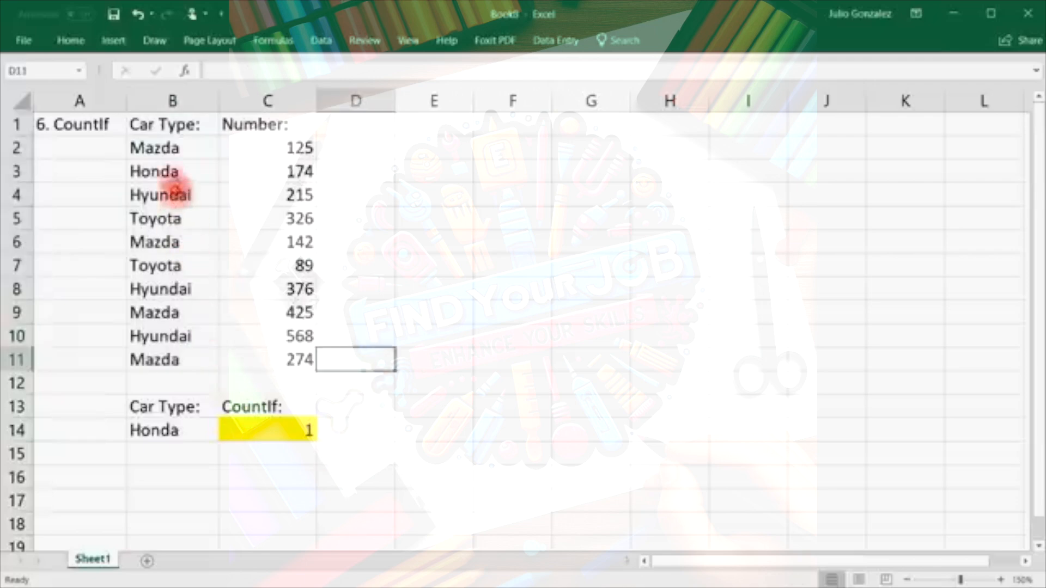
pyautogui.click(172, 151)
pyautogui.click(164, 243)
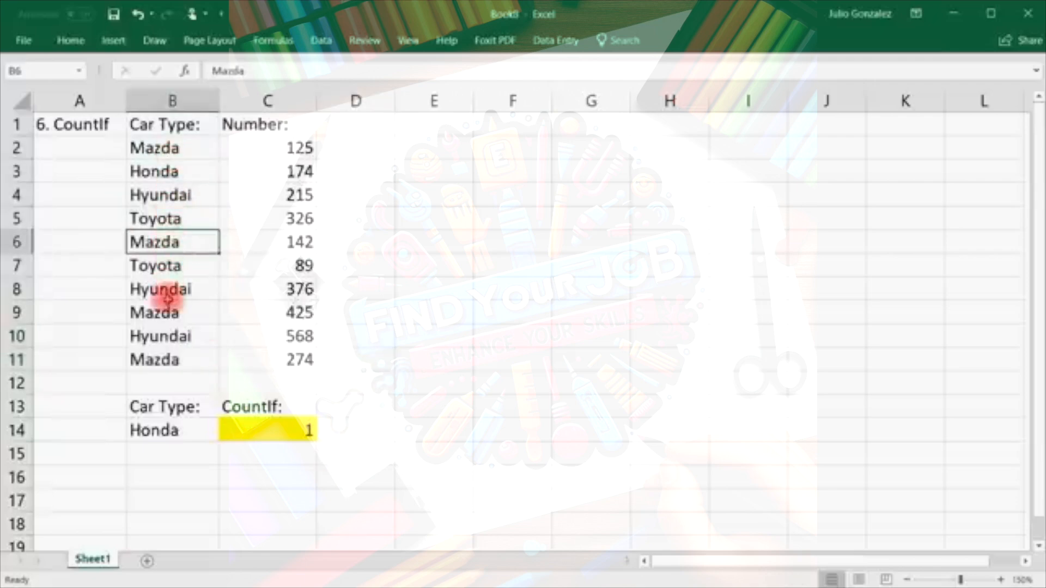
pyautogui.click(163, 312)
pyautogui.click(156, 357)
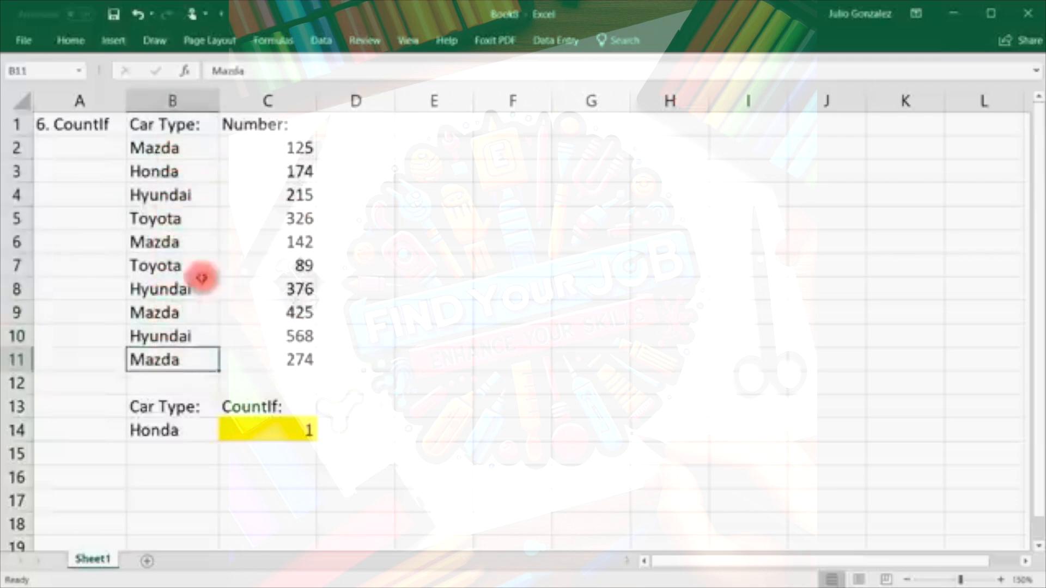
pyautogui.click(147, 432)
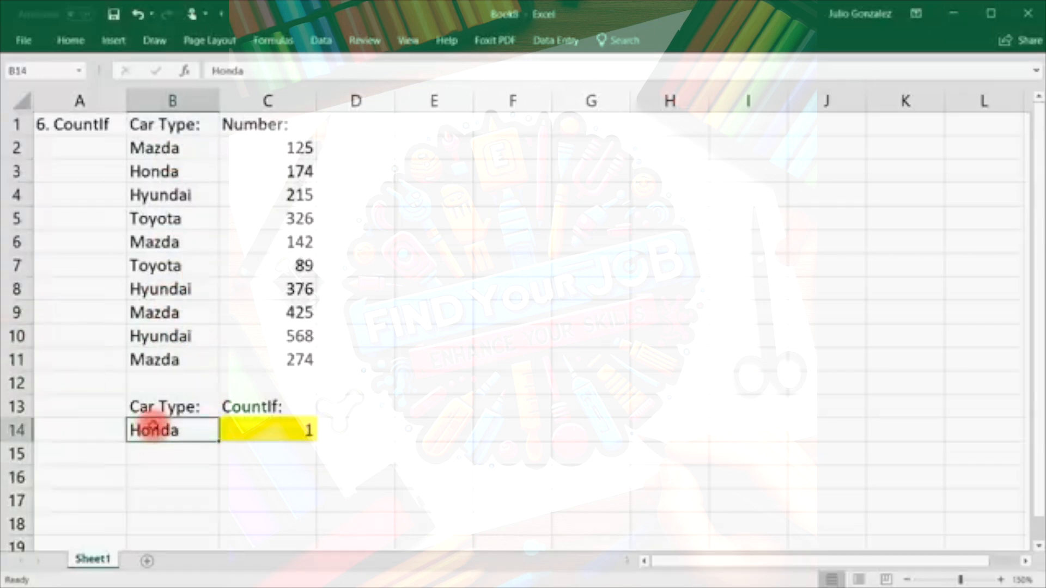
pyautogui.write('M')
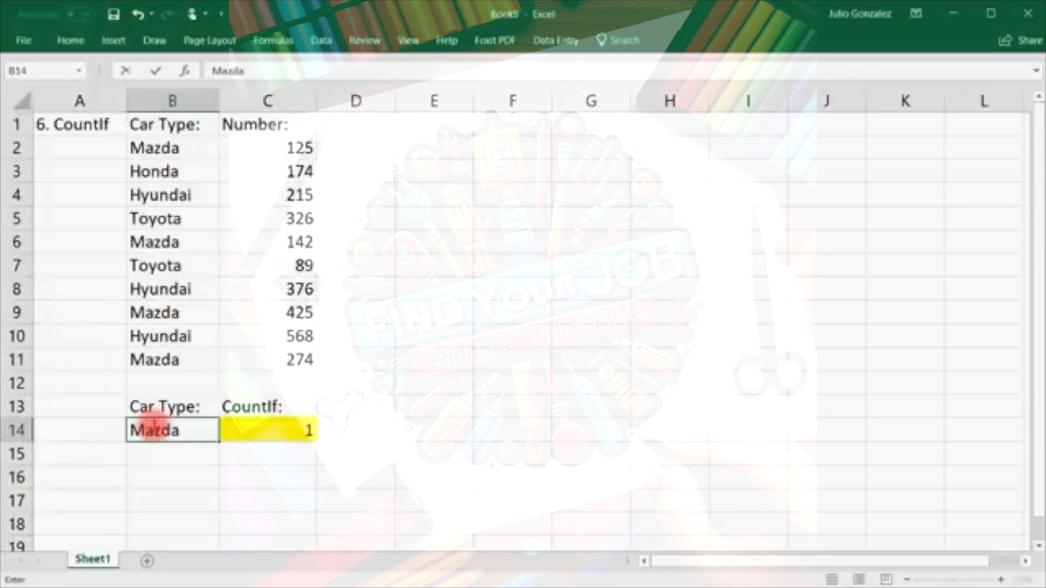
pyautogui.write('azda')
pyautogui.press('Return')
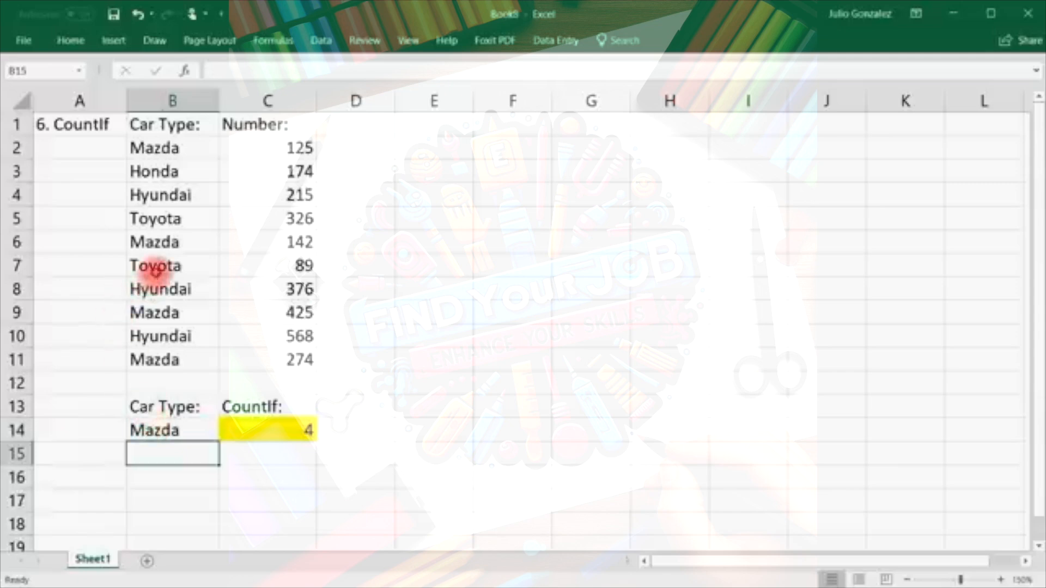
# Change the B14 criterion to Toyota so the count becomes 2.
pyautogui.click(153, 267)
pyautogui.click(155, 220)
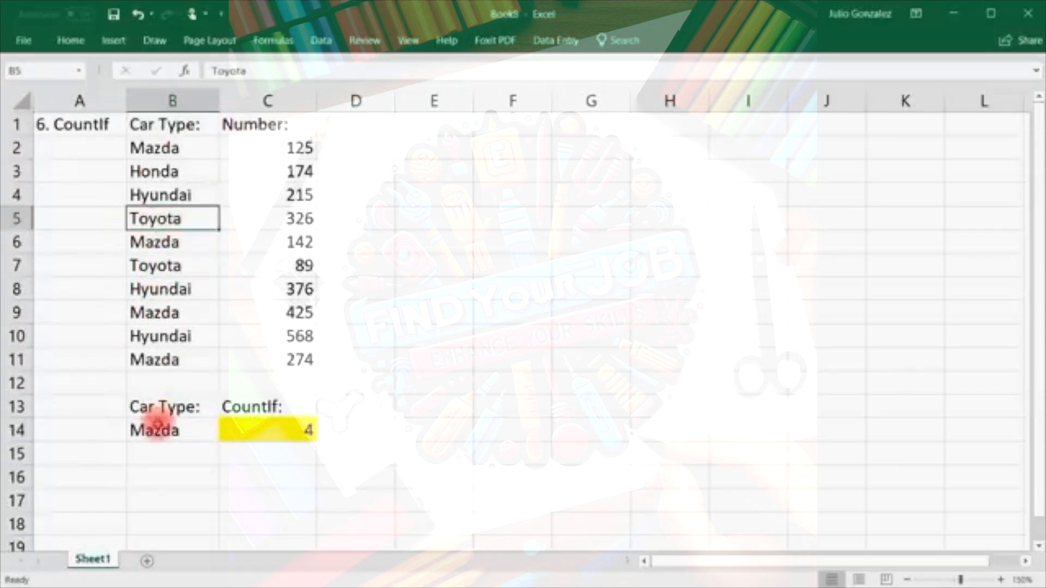
pyautogui.click(155, 429)
pyautogui.write('Toyota')
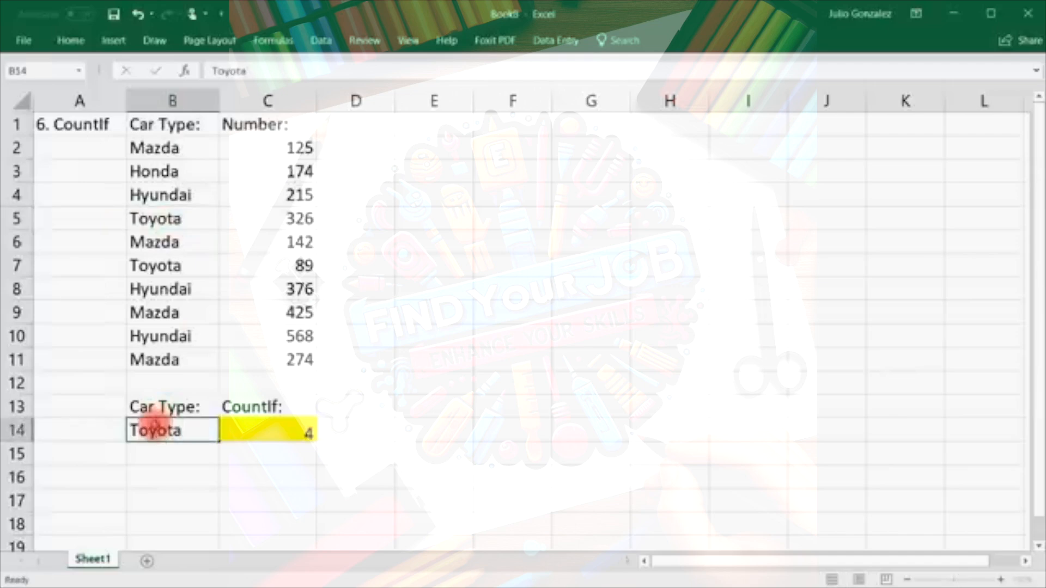
pyautogui.press('Return')
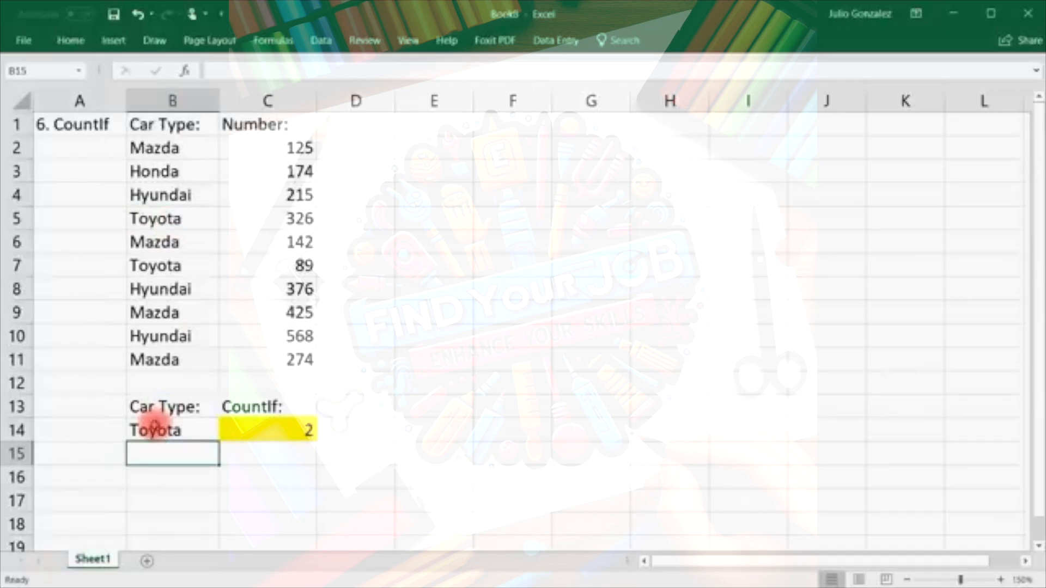
# Review the counted car range, then select the whole CountIf example A1:C14.
pyautogui.moveTo(180, 148); pyautogui.dragTo(158, 359)
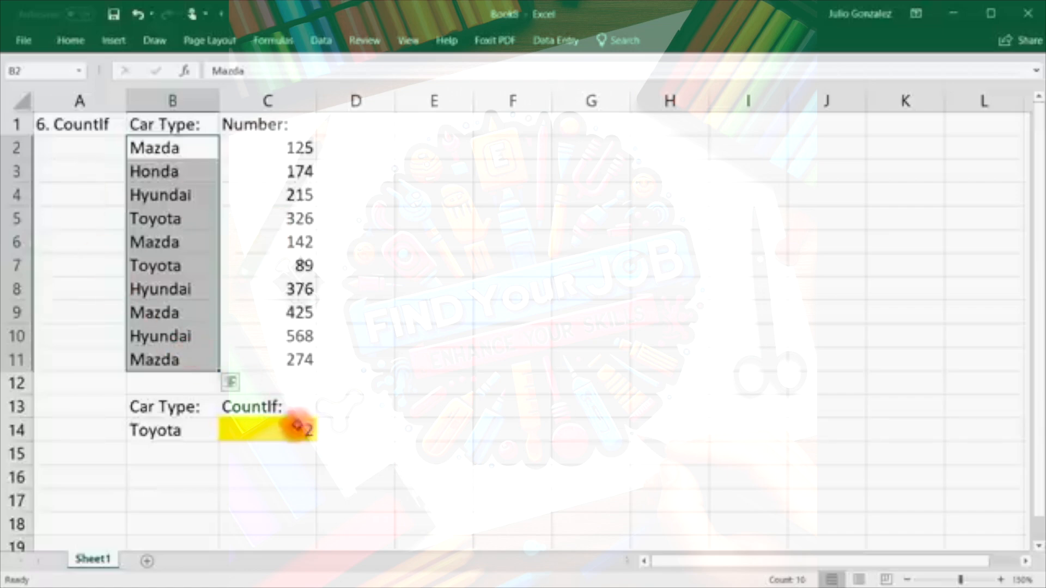
pyautogui.click(275, 451)
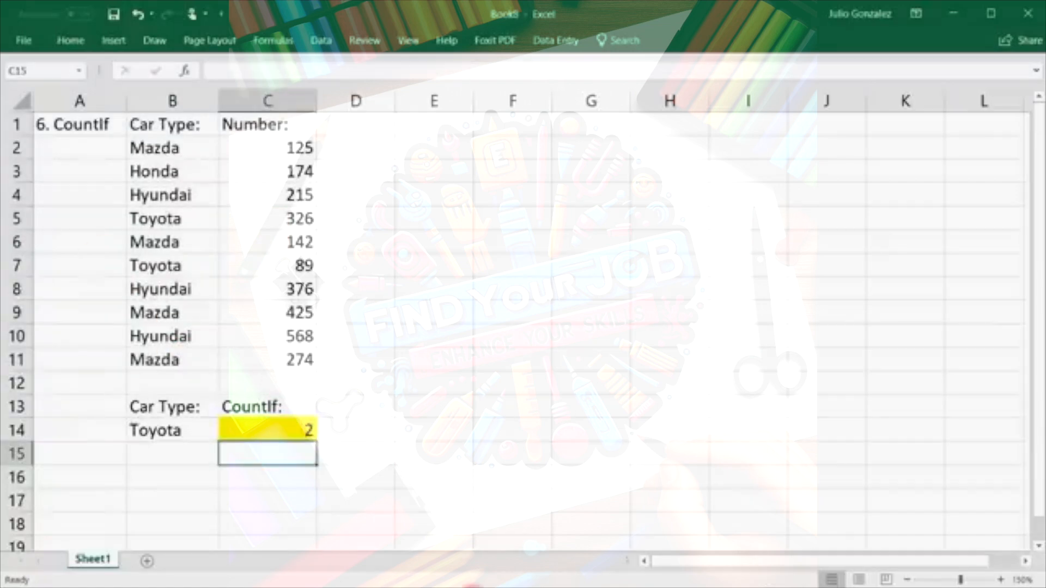
pyautogui.press('F10')
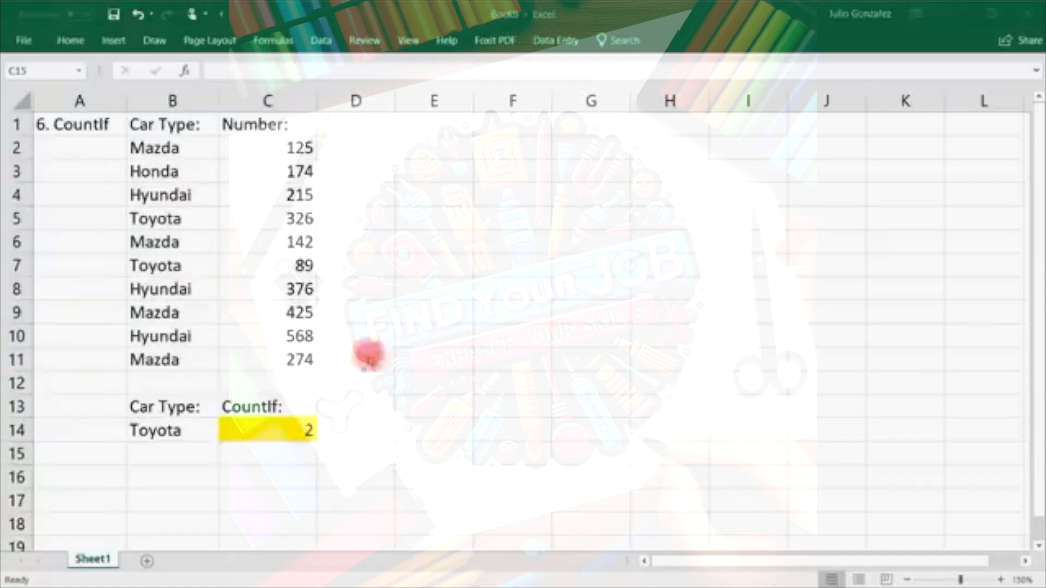
pyautogui.click(75, 124)
pyautogui.moveTo(71, 124); pyautogui.dragTo(276, 427)
# Clear A1:C14, title A1 '7. Concatenate', and widen column A to fit.
pyautogui.press('Delete')
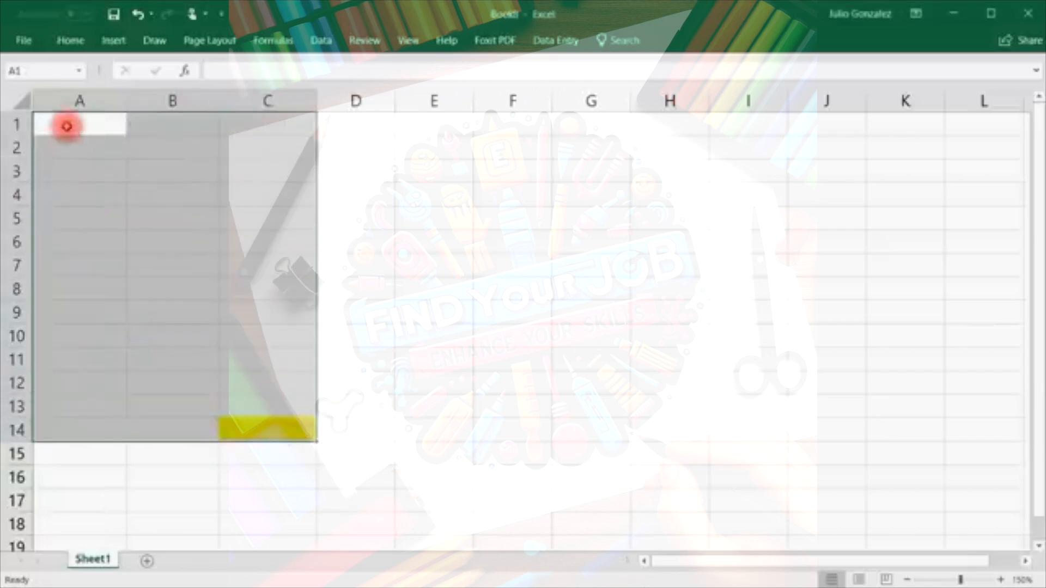
pyautogui.click(69, 124)
pyautogui.write('7. Conca')
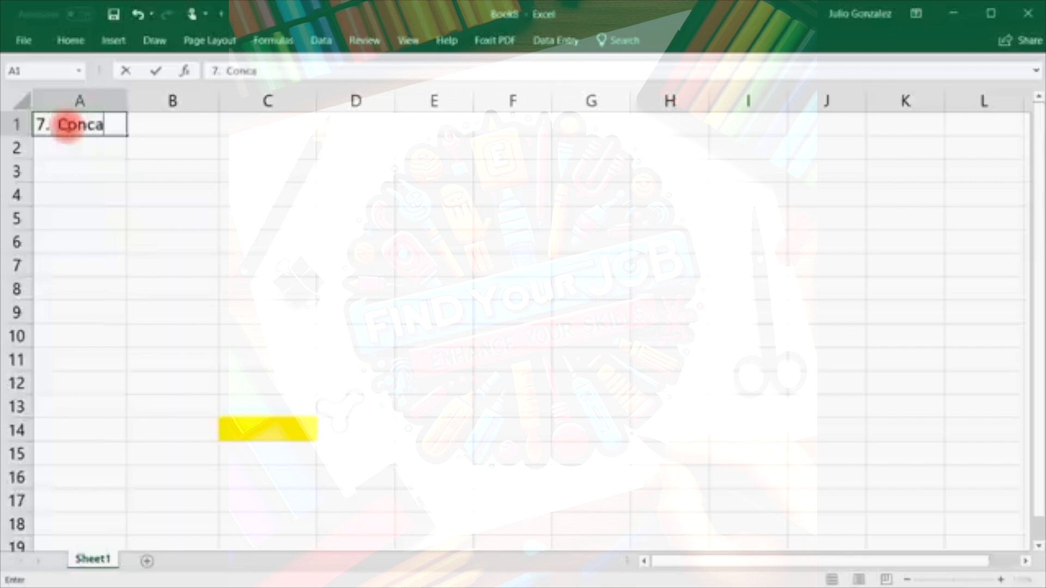
pyautogui.write('tenate')
pyautogui.press('Tab')
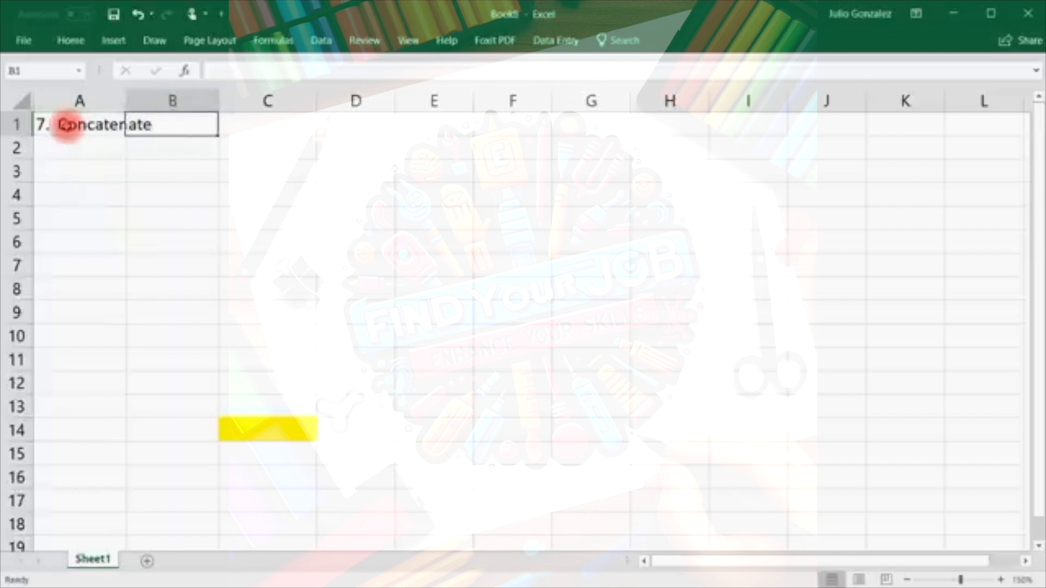
pyautogui.moveTo(126, 100); pyautogui.dragTo(166, 102)
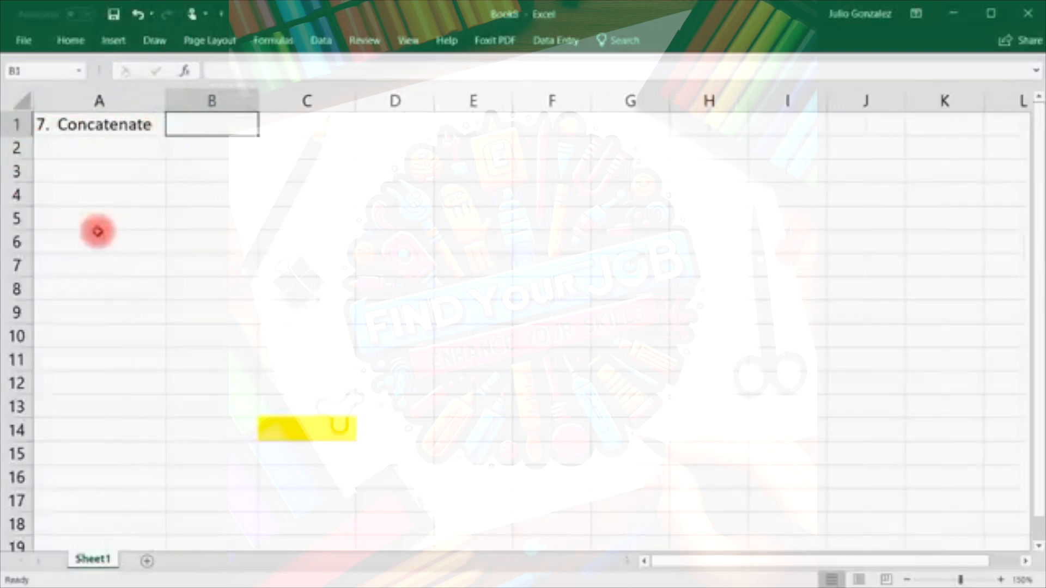
# Change C14's leftover yellow fill to white.
pyautogui.click(270, 429)
pyautogui.click(69, 40)
pyautogui.click(242, 95)
pyautogui.click(230, 130)
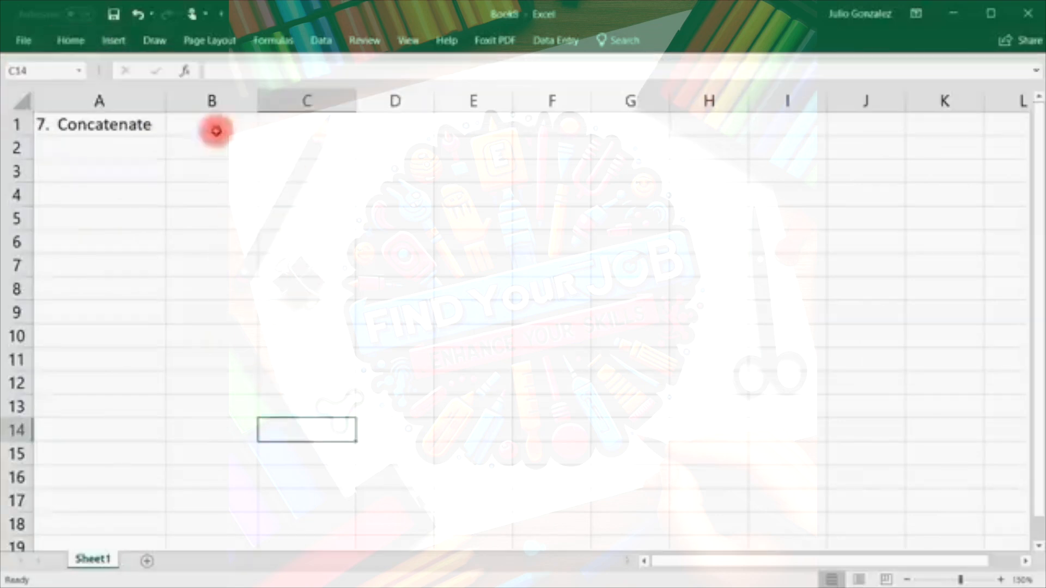
# Add the headings First Name in B1 and Last Name in C1.
pyautogui.click(216, 131)
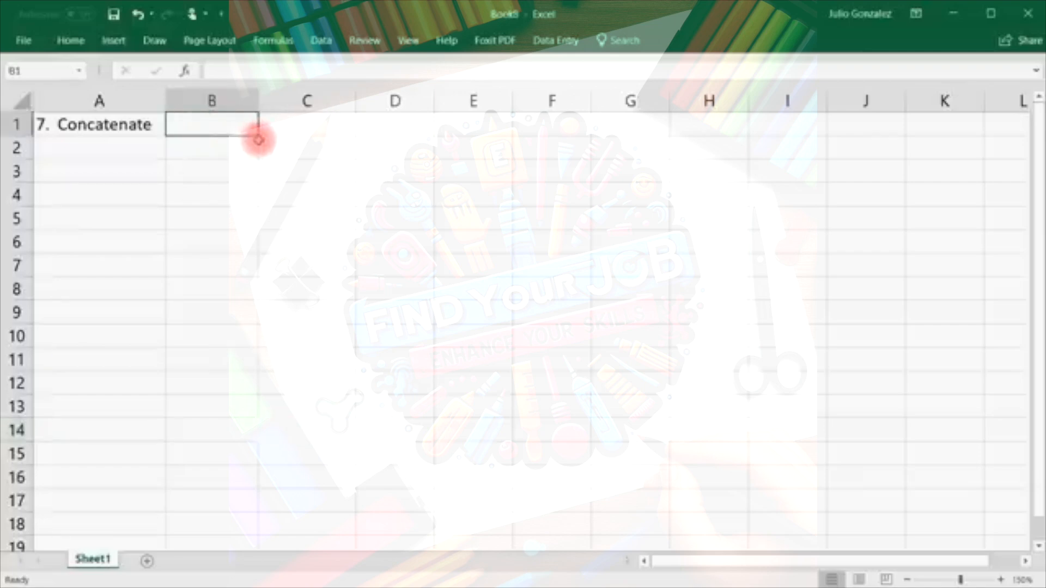
pyautogui.write('F')
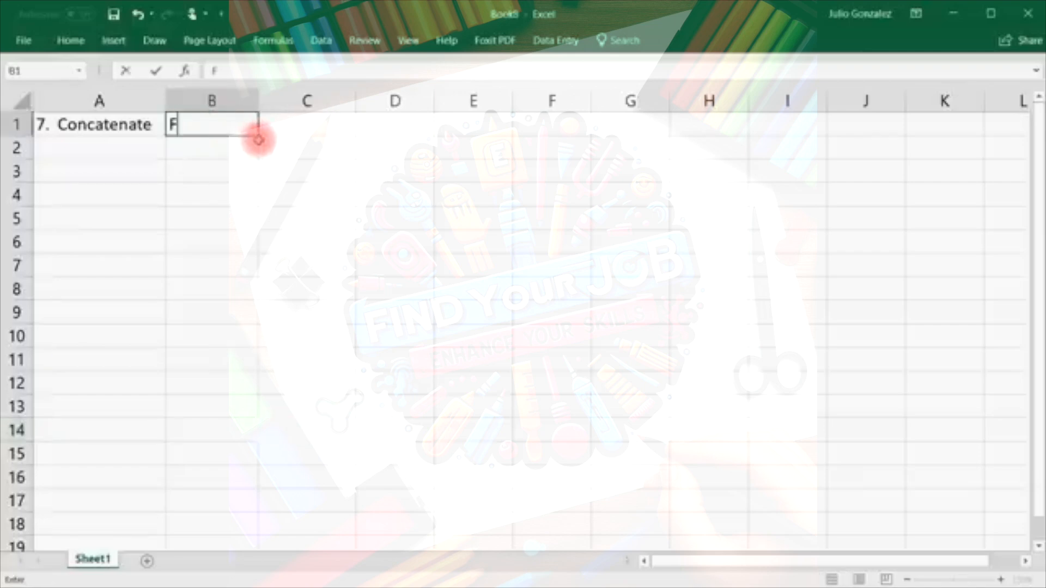
pyautogui.write('irst Name')
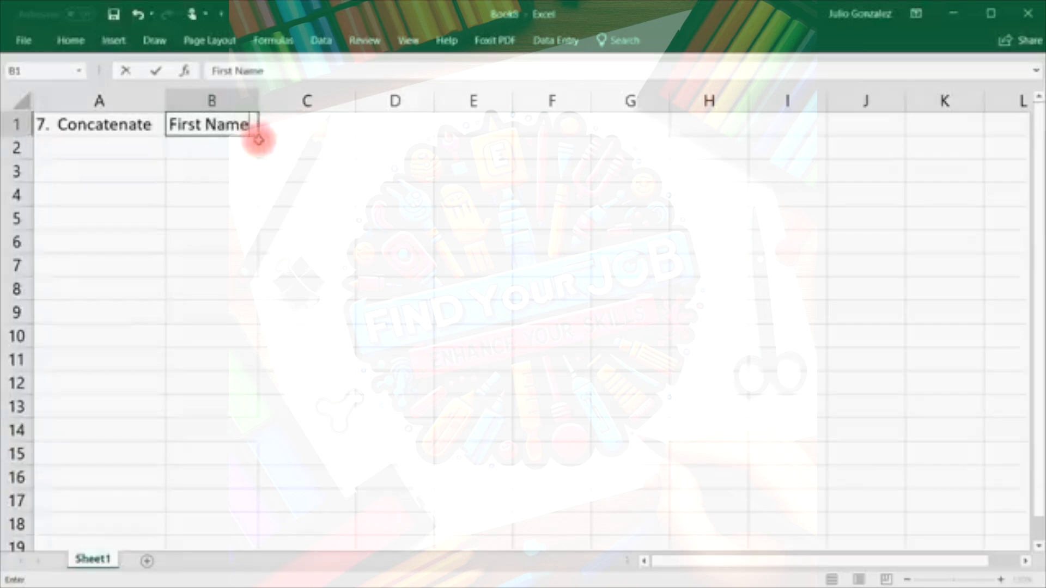
pyautogui.press('Tab')
pyautogui.write('L')
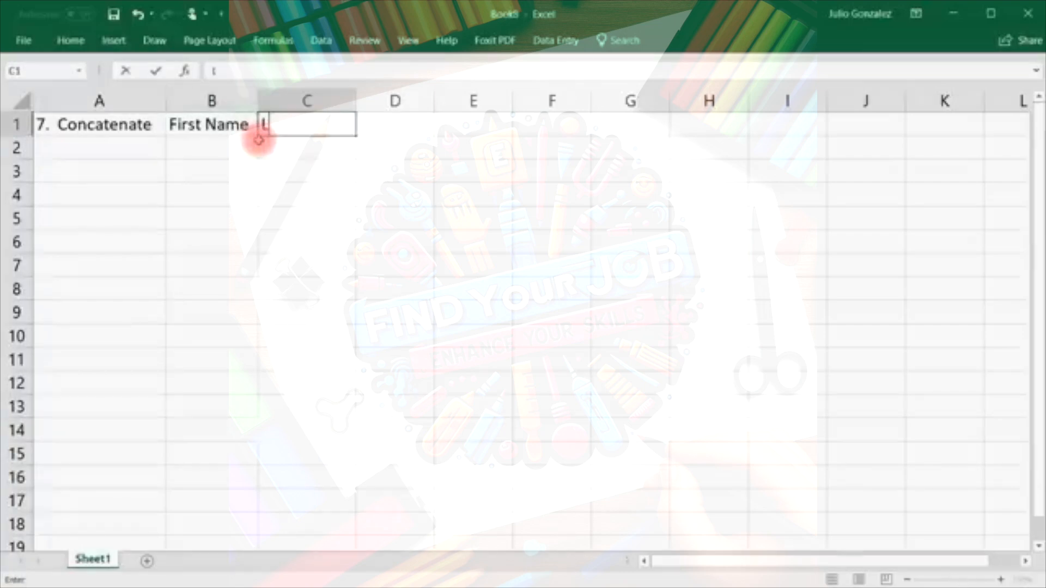
pyautogui.write('ast Name')
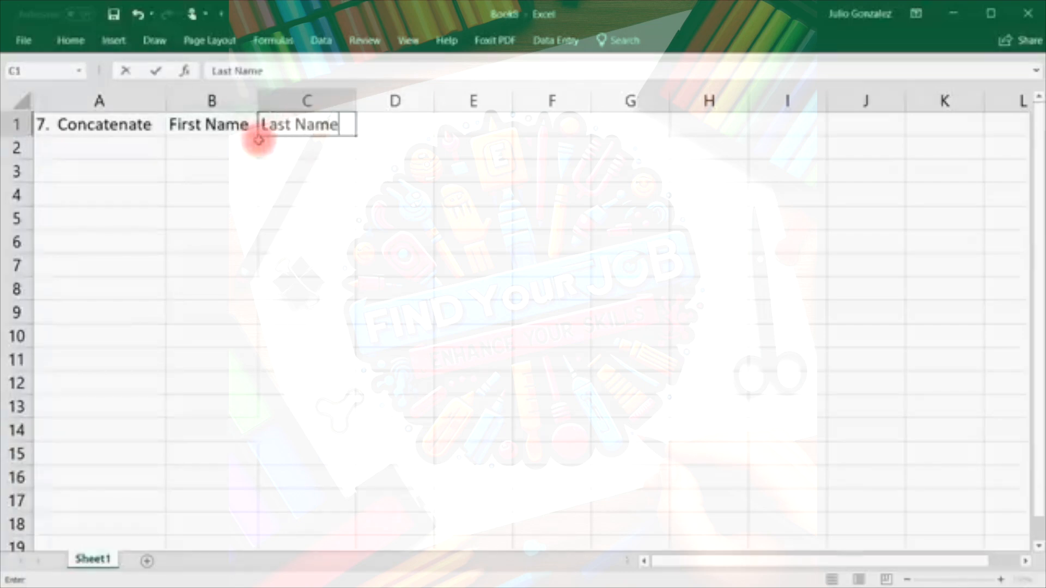
pyautogui.press('Tab')
# Widen column D and enter the first two sample first/last name pairs in rows 2–3.
pyautogui.moveTo(433, 99); pyautogui.dragTo(534, 97)
pyautogui.click(192, 153)
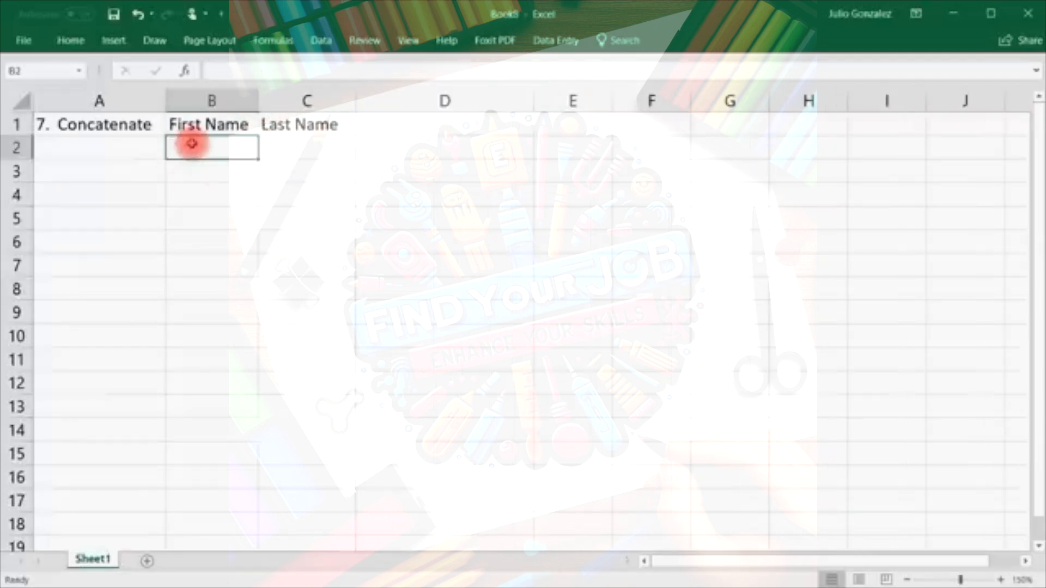
pyautogui.write('John')
pyautogui.press('Tab')
pyautogui.write('Smith')
pyautogui.press('Return')
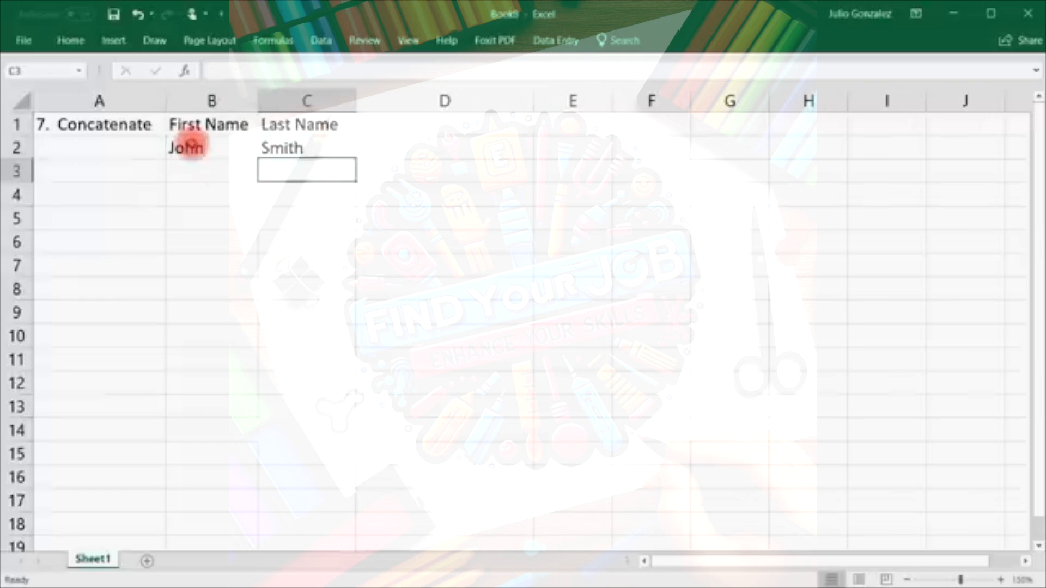
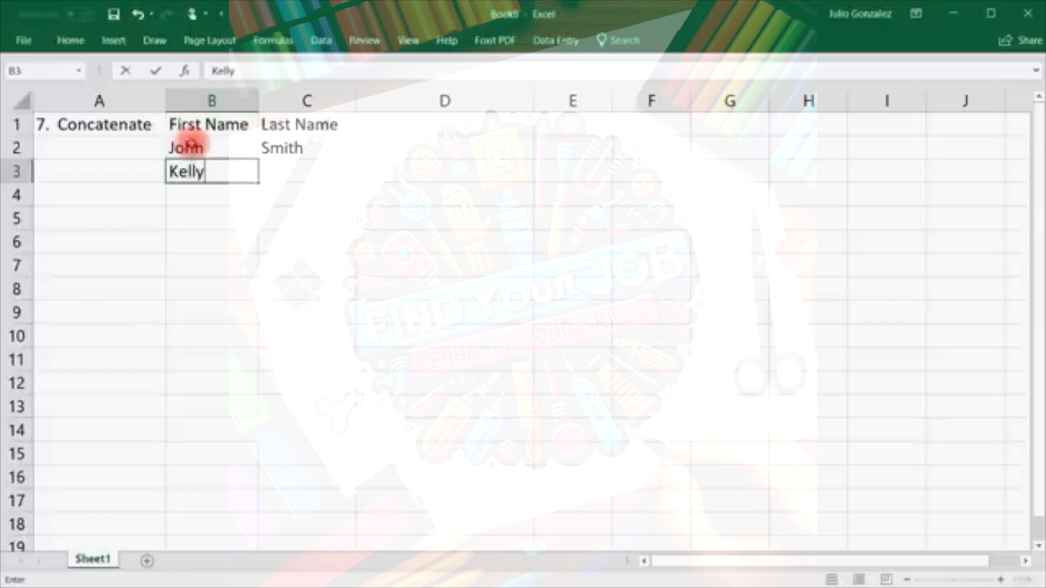
pyautogui.press('Tab')
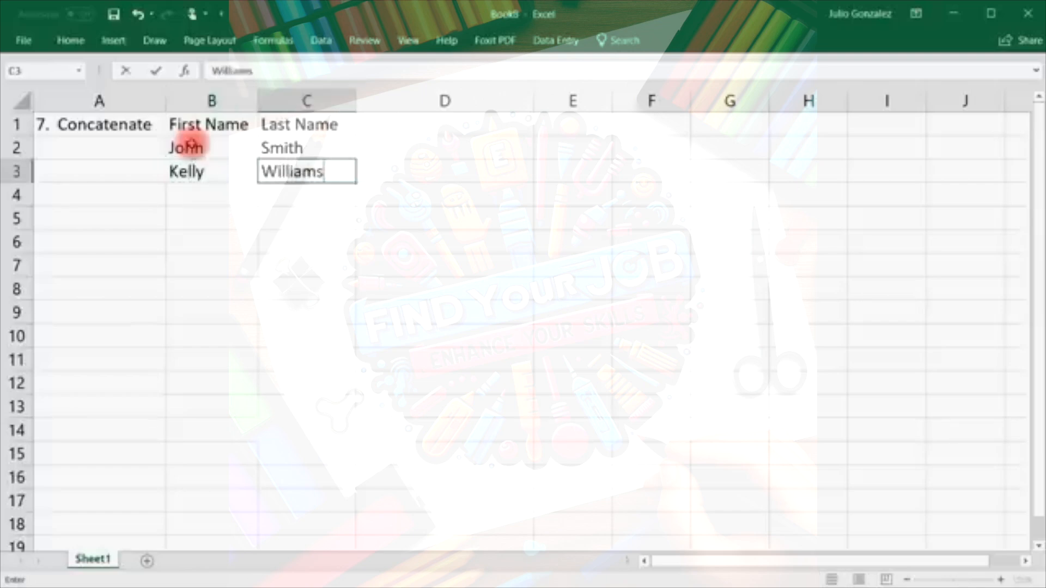
pyautogui.press('Down')
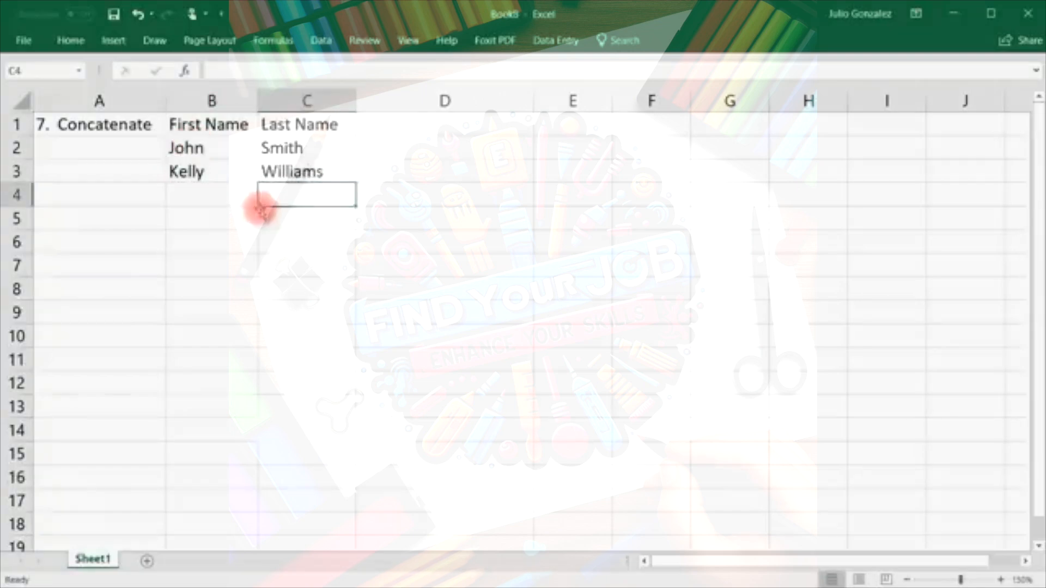
# Enter the remaining three sample first/last name pairs in B4:C6.
pyautogui.click(221, 197)
pyautogui.press('Tab')
pyautogui.press('Down')
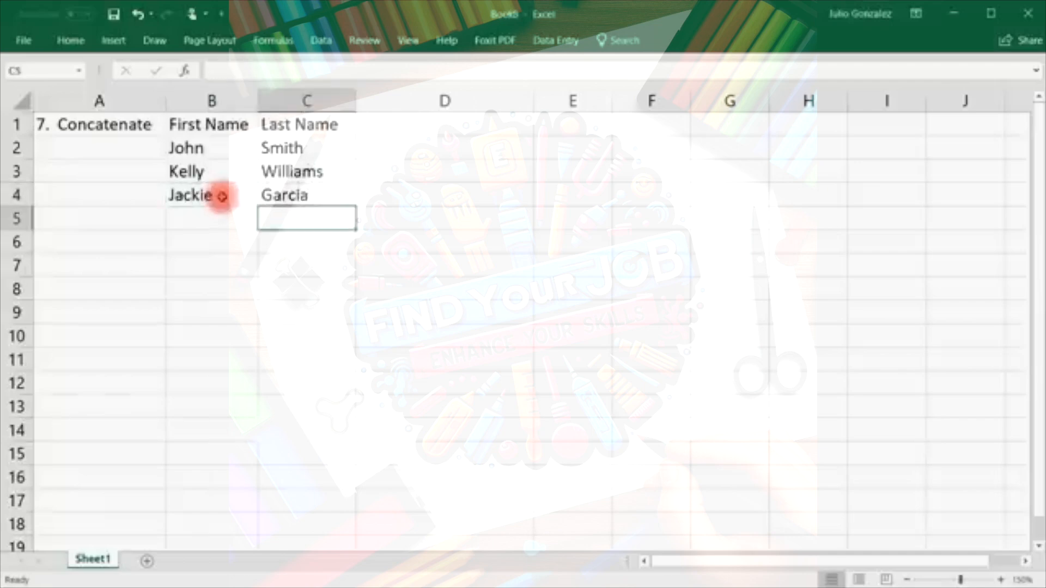
pyautogui.press('Left')
pyautogui.press('Tab')
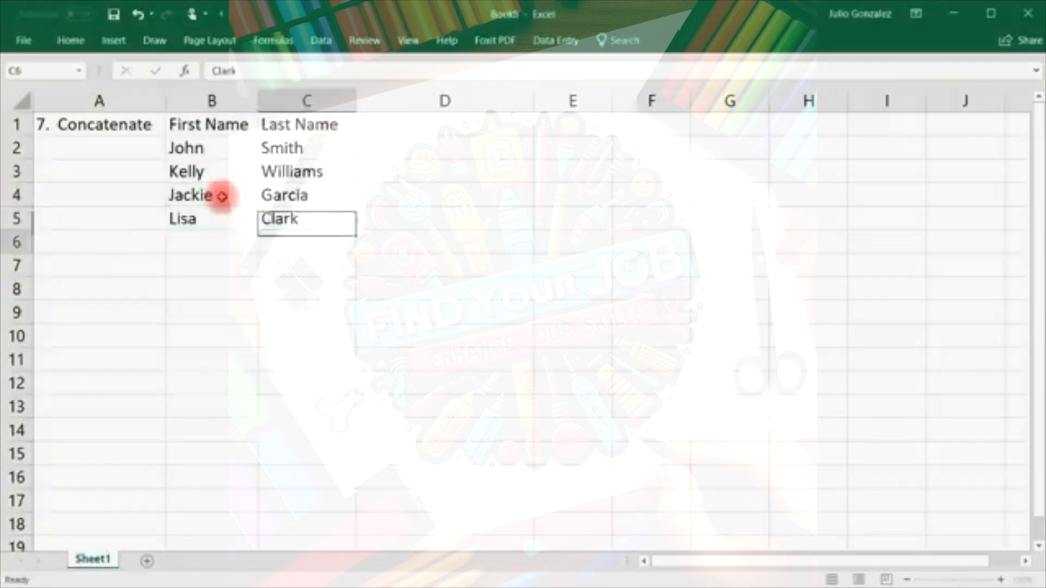
pyautogui.press('Down')
pyautogui.press('Left')
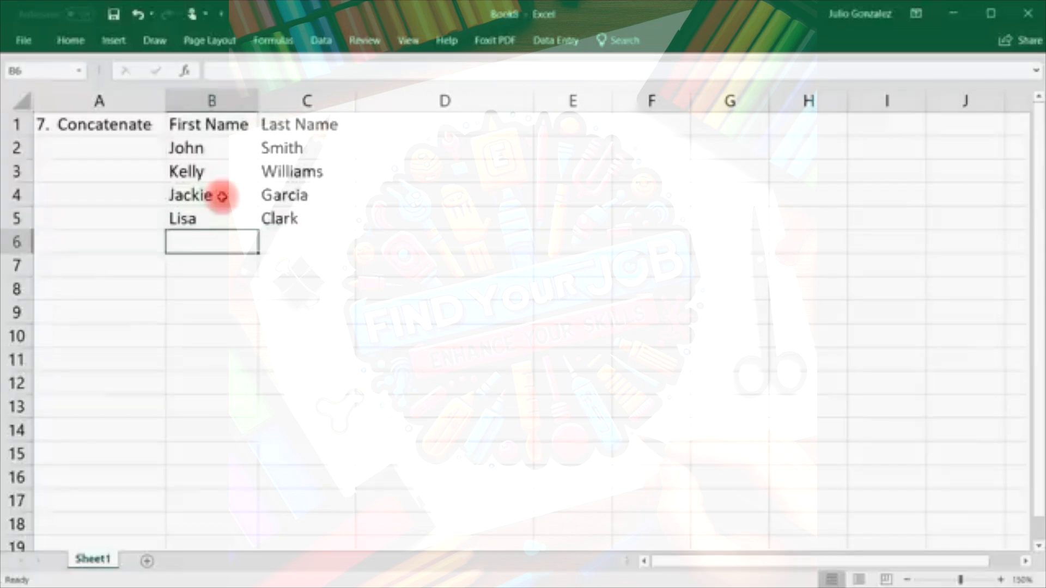
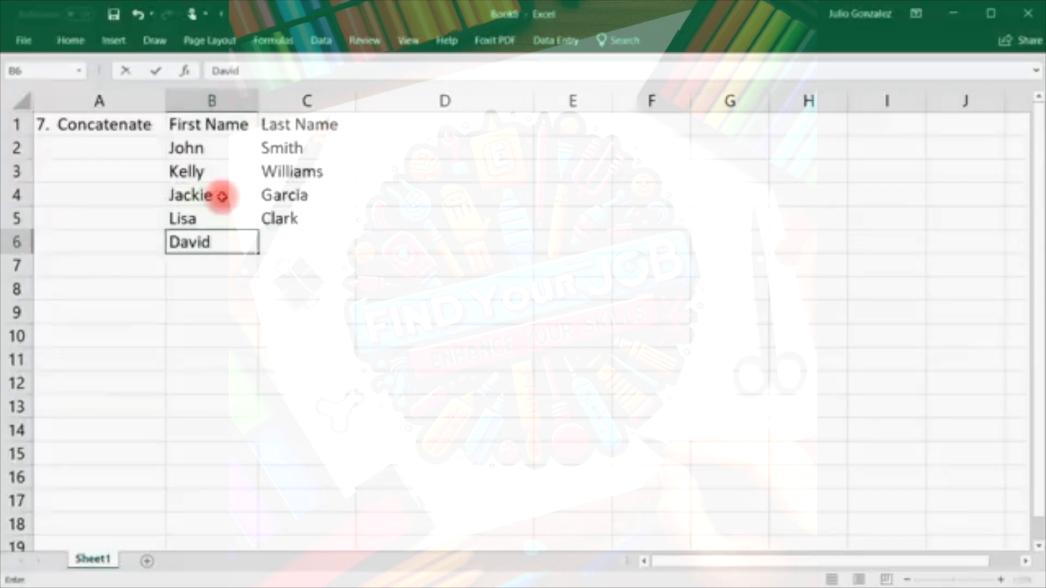
pyautogui.press('Tab')
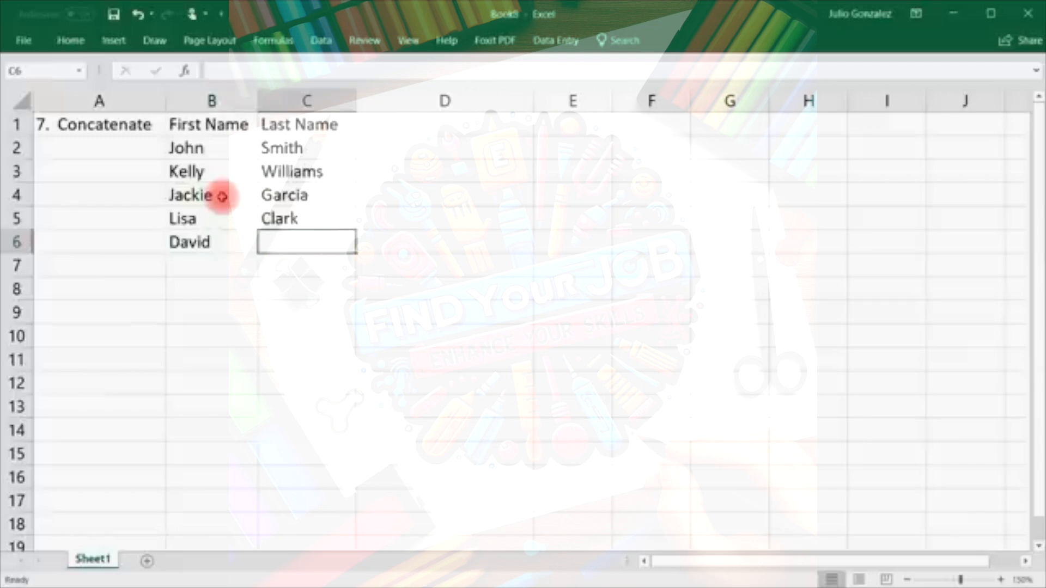
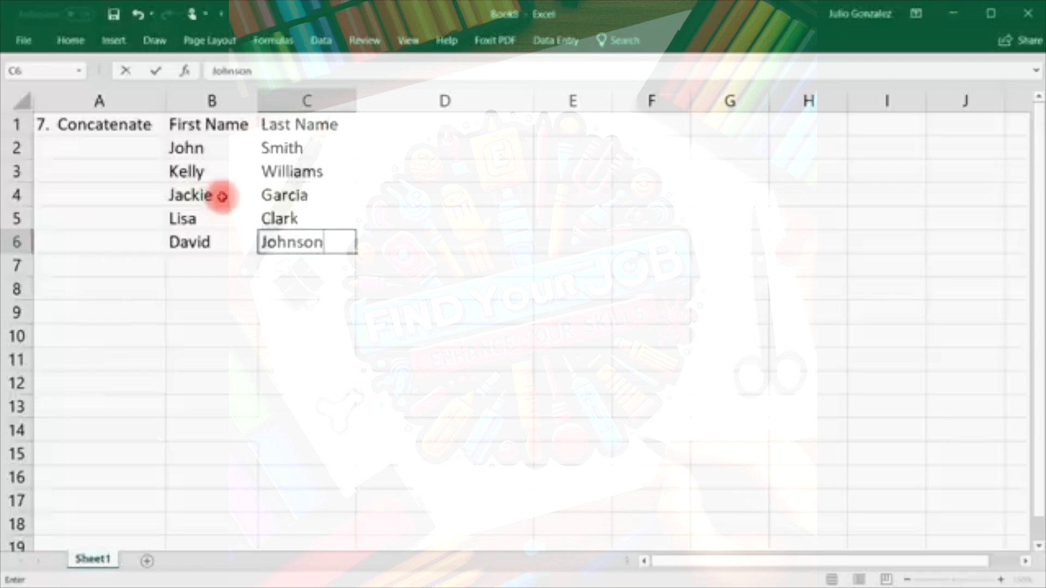
pyautogui.press('Tab')
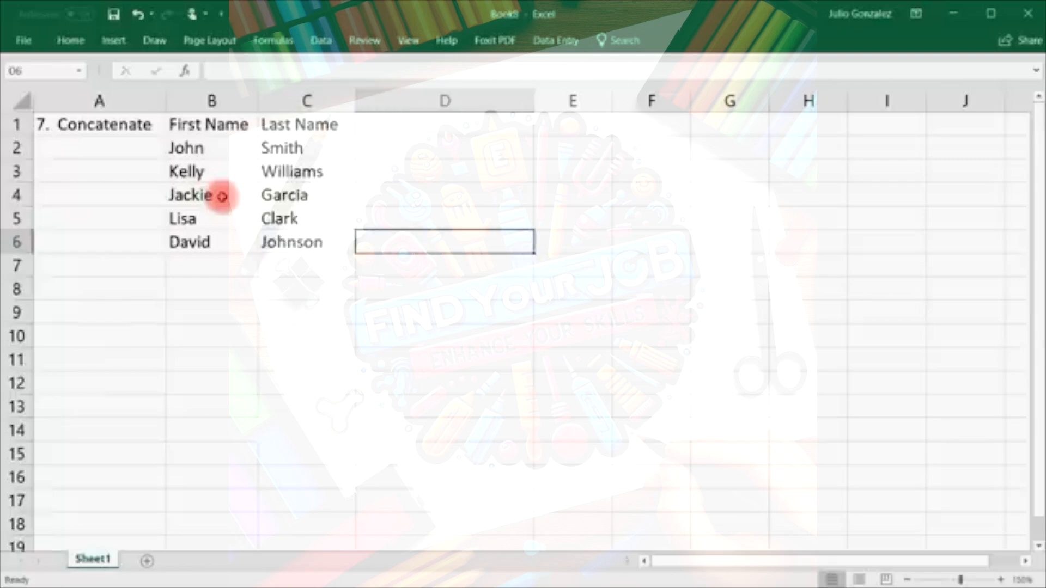
pyautogui.press('Up')
pyautogui.press('Up')
pyautogui.press('Up')
pyautogui.press('Up')
pyautogui.press('Up')
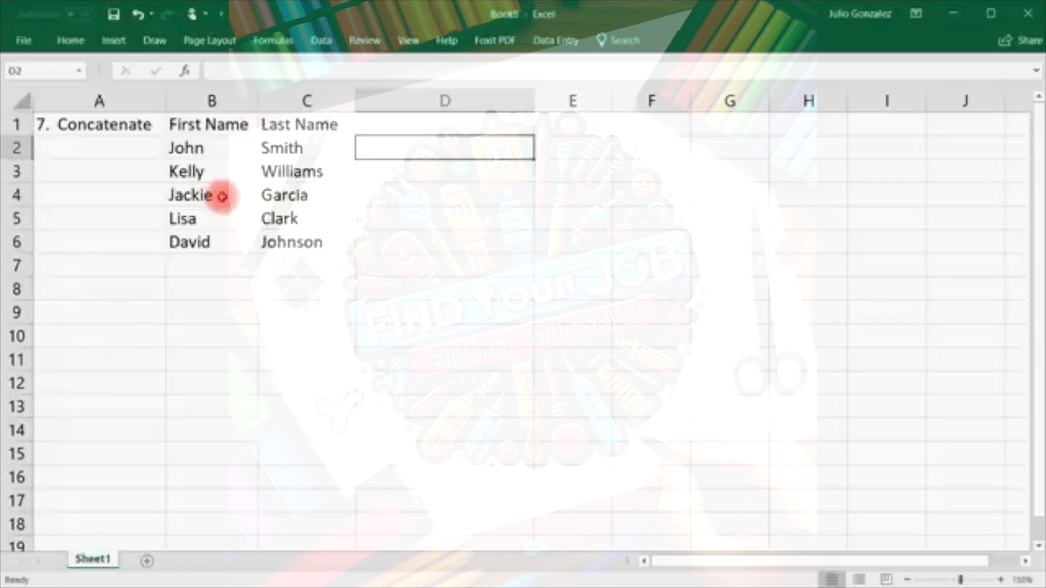
# Enter =CONCATENATE(B2,C2) in D2 to join first and last name without a space.
pyautogui.press('Down')
pyautogui.write('=c')
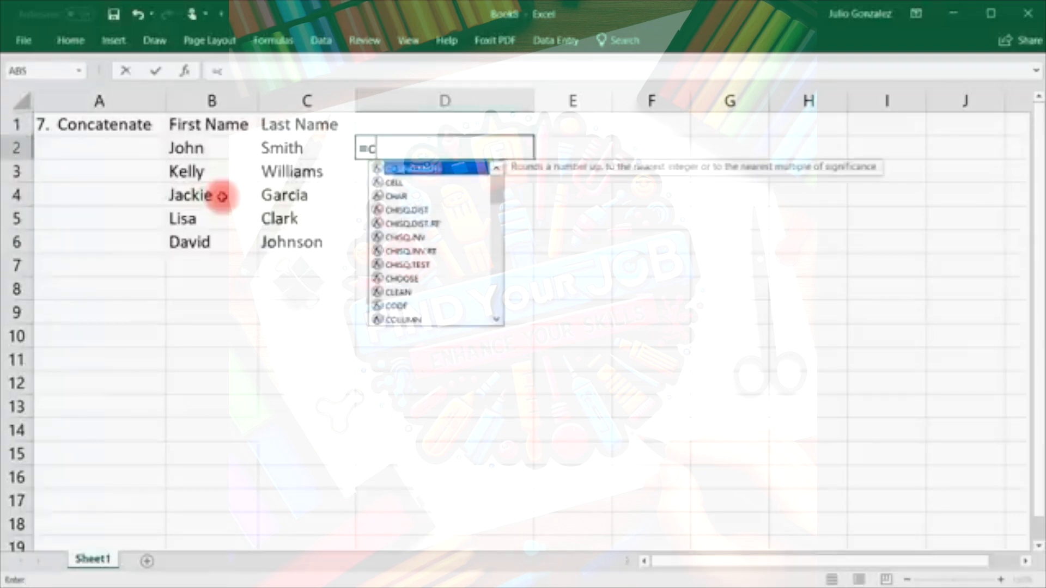
pyautogui.write('onc')
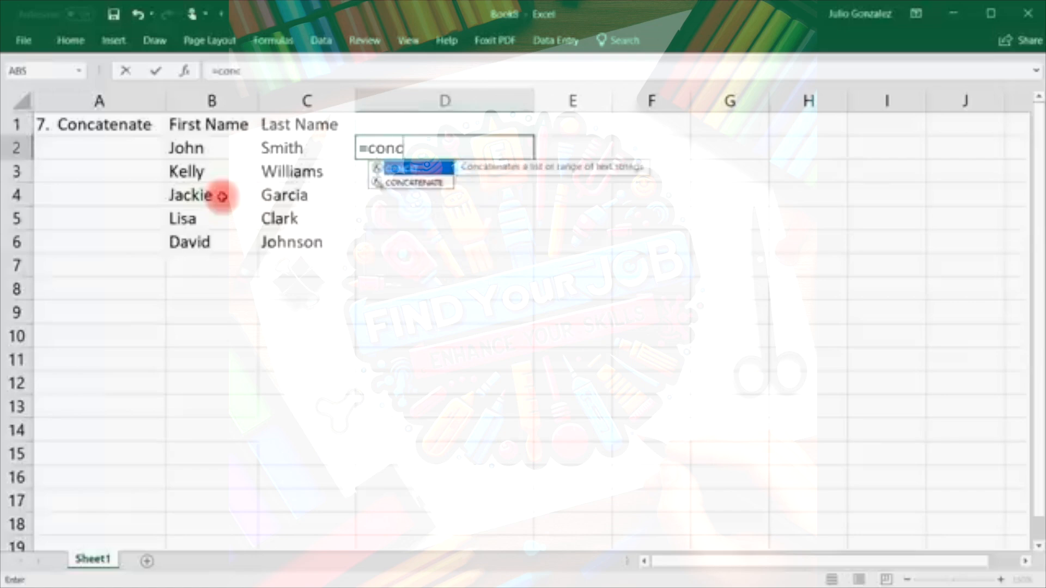
pyautogui.write('atena')
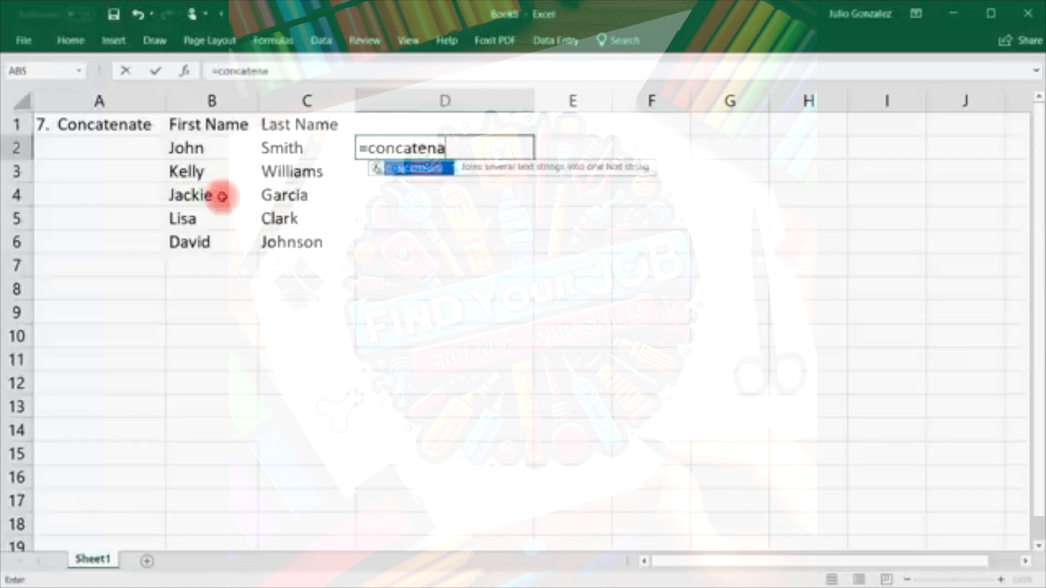
pyautogui.write('te(')
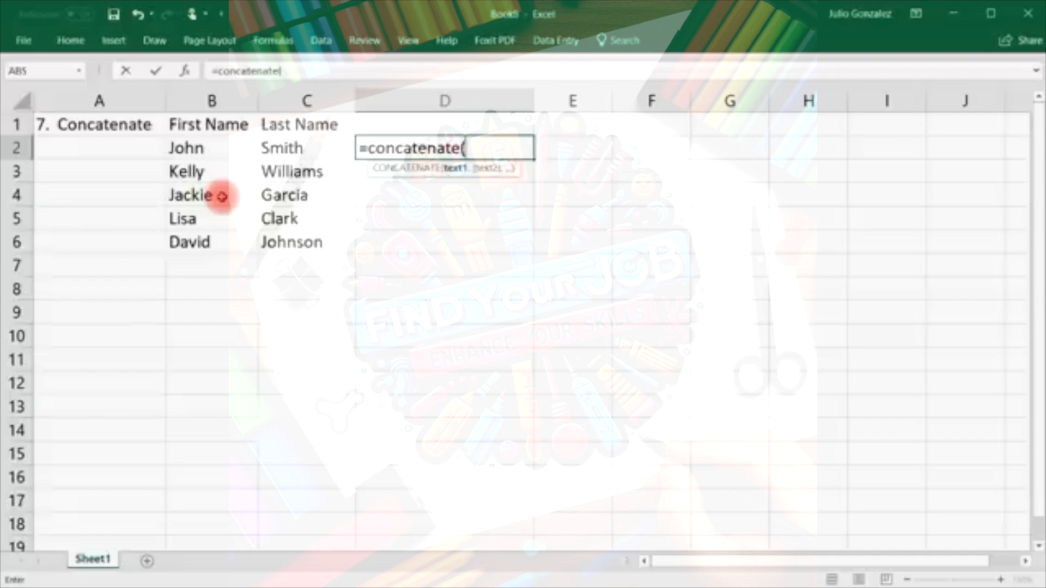
pyautogui.click(205, 147)
pyautogui.write(',')
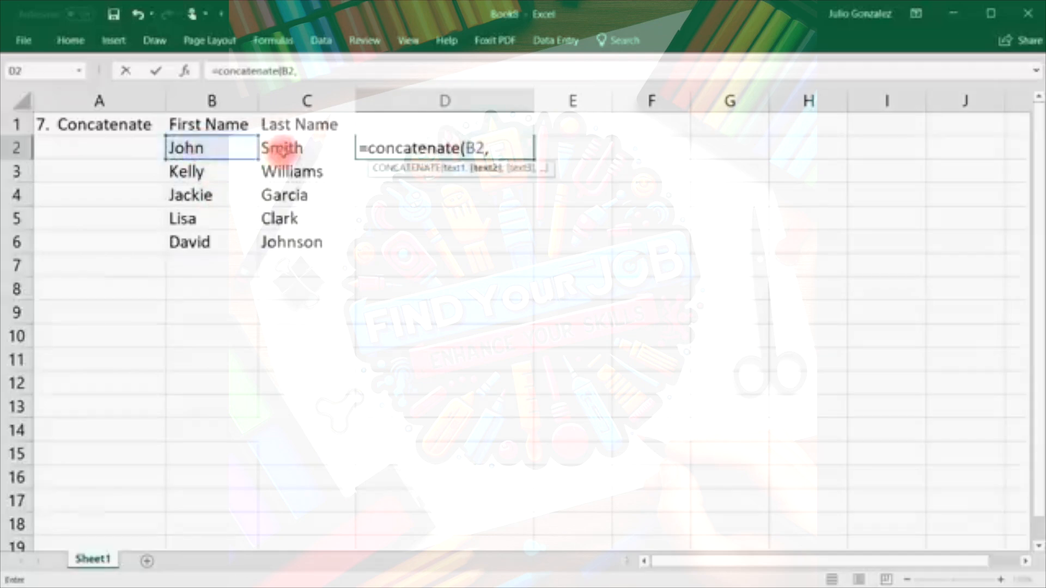
pyautogui.click(281, 150)
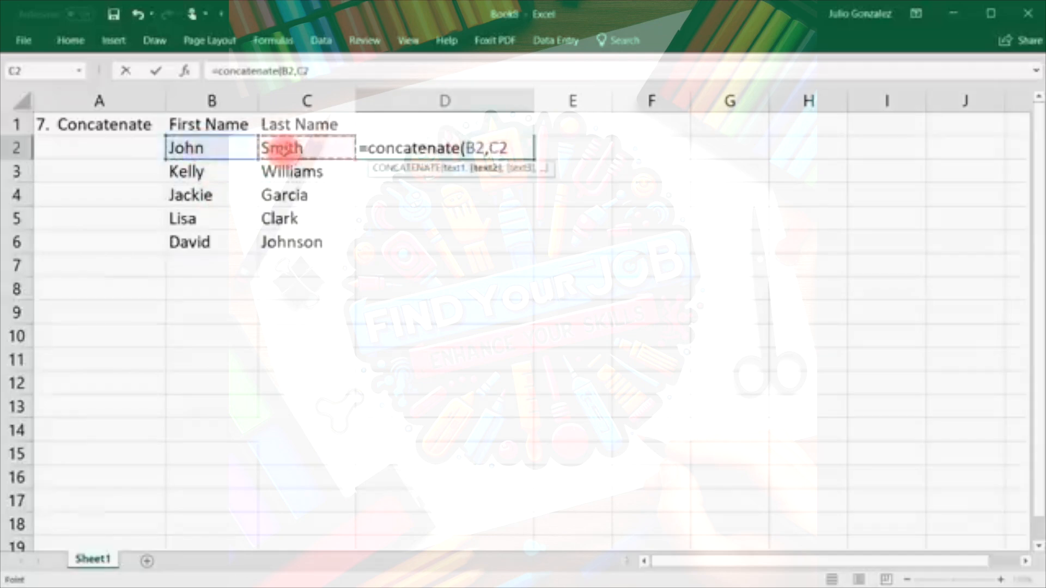
pyautogui.write(')')
pyautogui.press('Return')
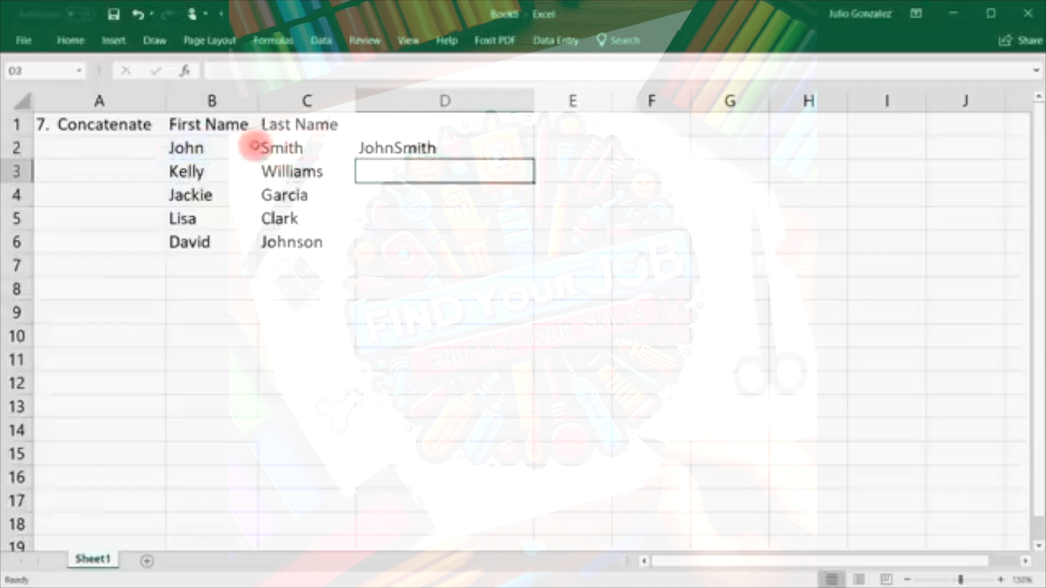
# Fill the D2 formula down to D6 and widen column E.
pyautogui.click(186, 154)
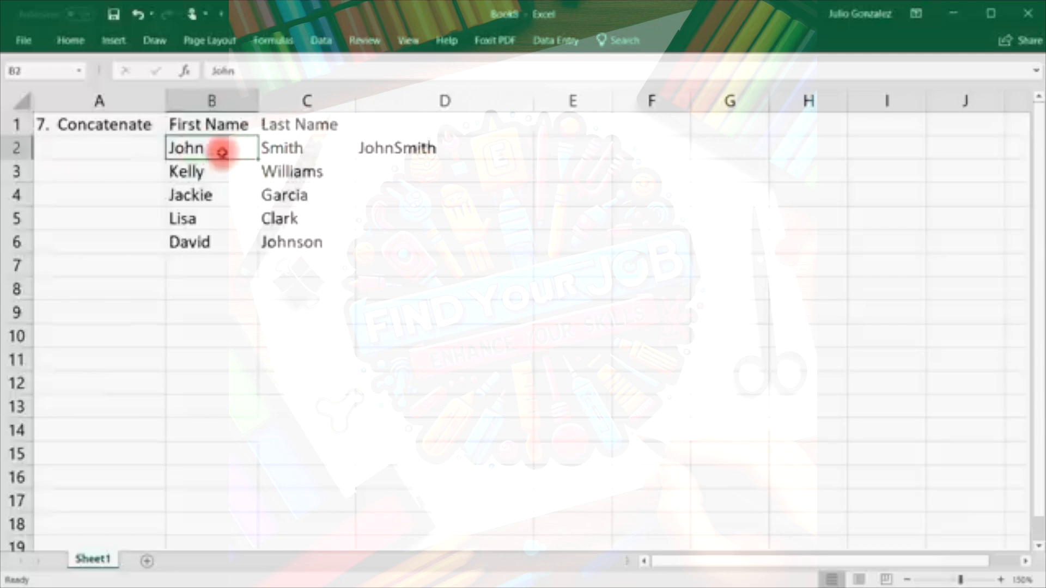
pyautogui.click(319, 150)
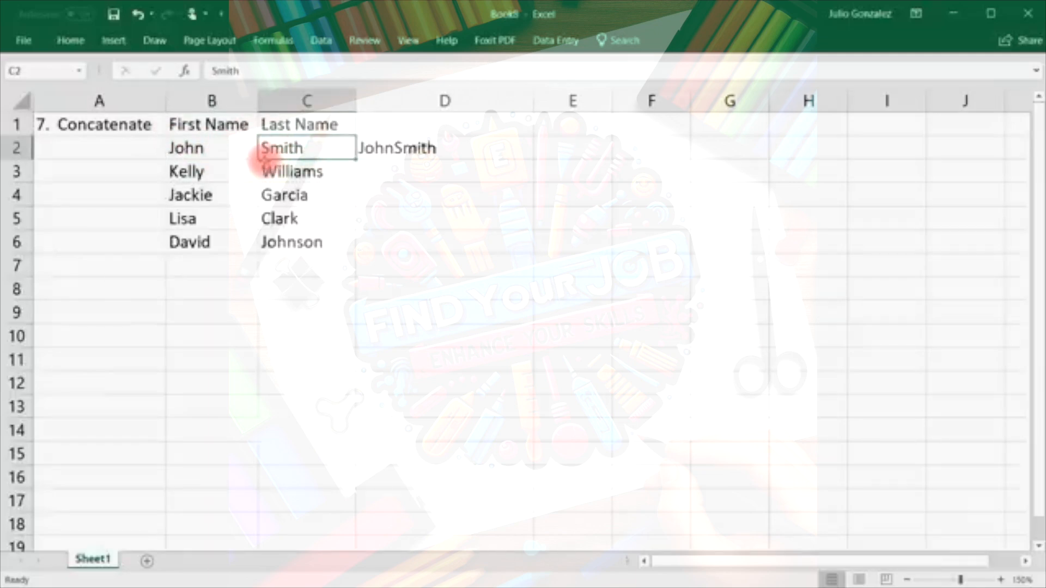
pyautogui.click(485, 154)
pyautogui.moveTo(534, 158); pyautogui.dragTo(538, 249)
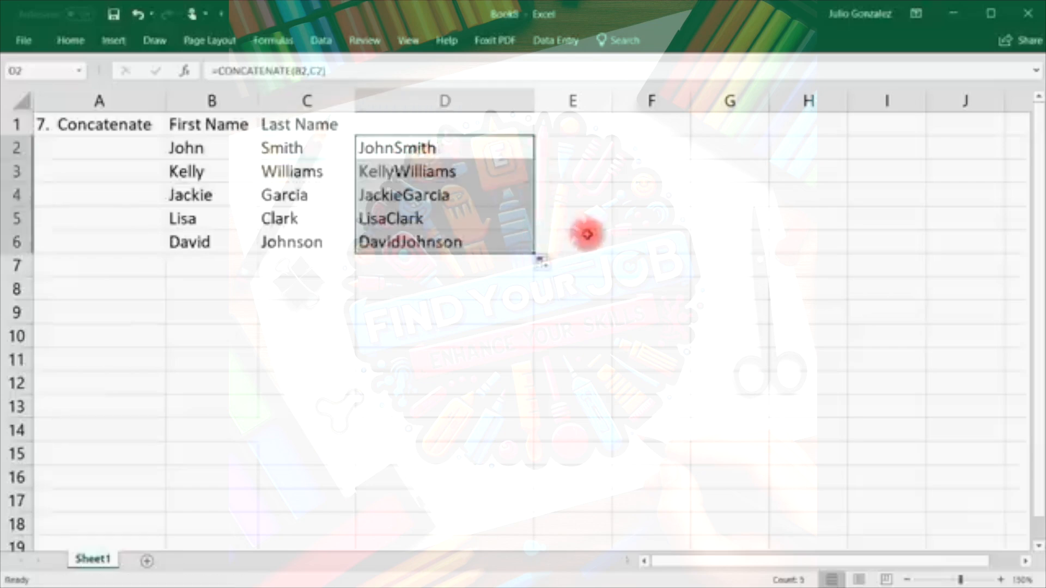
pyautogui.moveTo(613, 99); pyautogui.dragTo(717, 103)
pyautogui.click(598, 152)
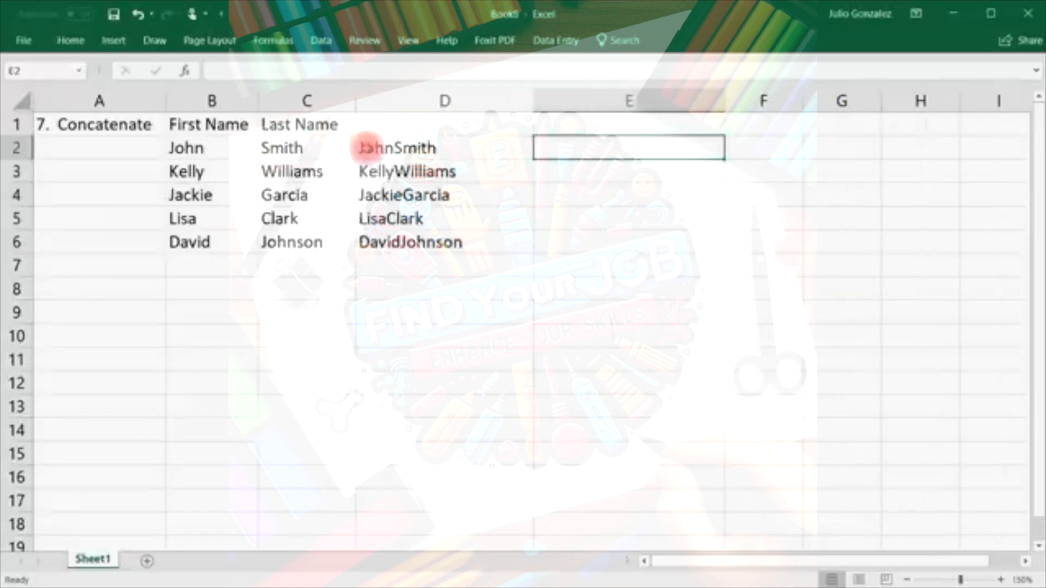
# Enter =CONCATENATE(B2," ",C2) in E2 and fill it down through E6.
pyautogui.click(392, 146)
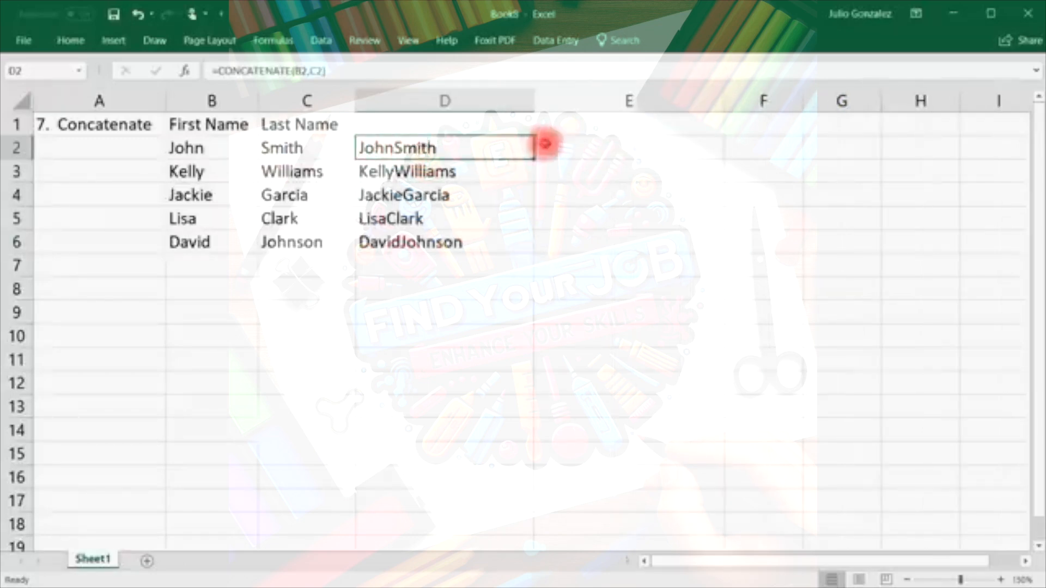
pyautogui.click(568, 143)
pyautogui.write('=c')
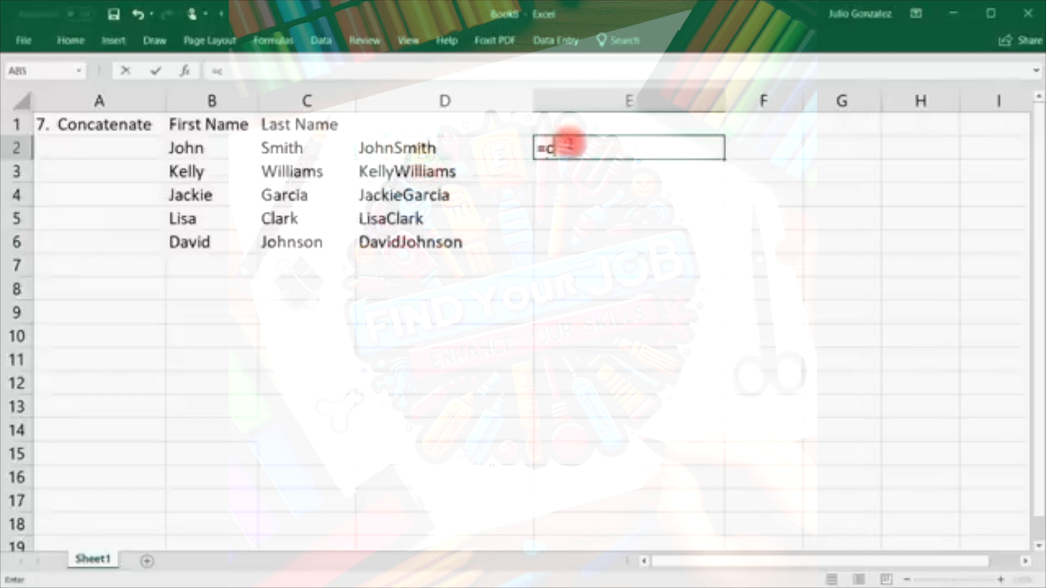
pyautogui.write('onc')
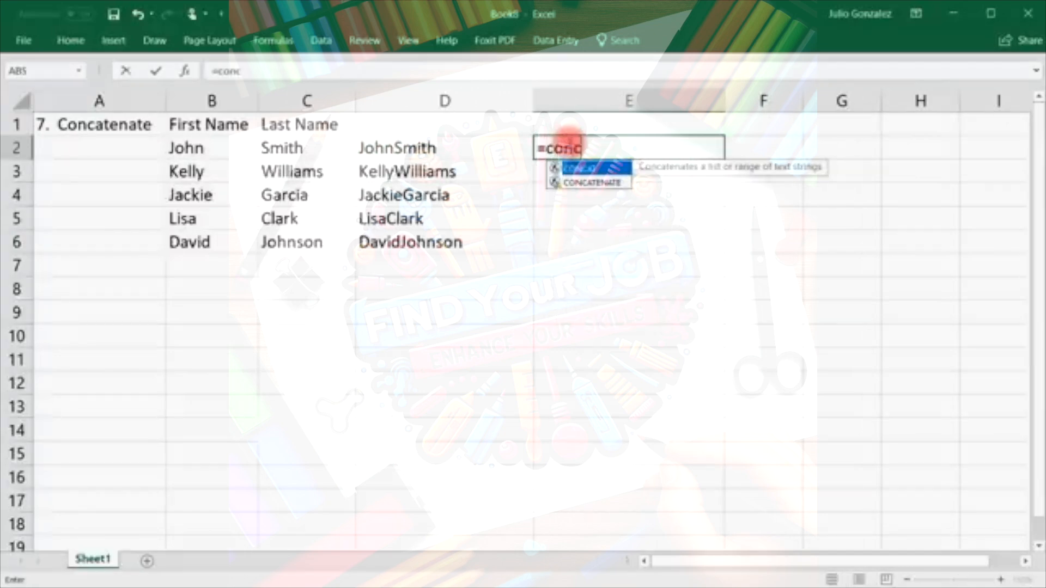
pyautogui.write('atenate(')
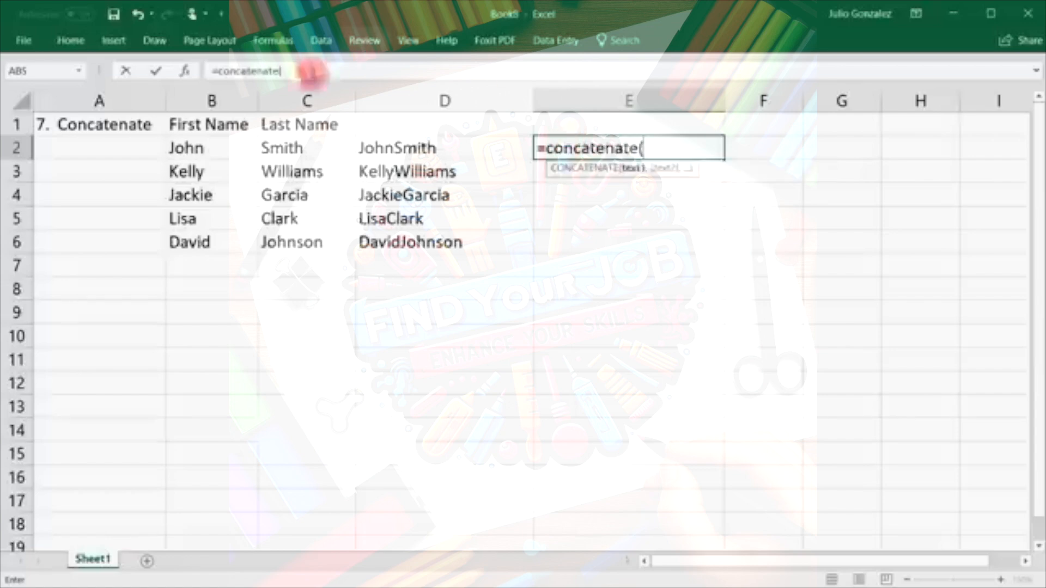
pyautogui.click(186, 148)
pyautogui.write(',')
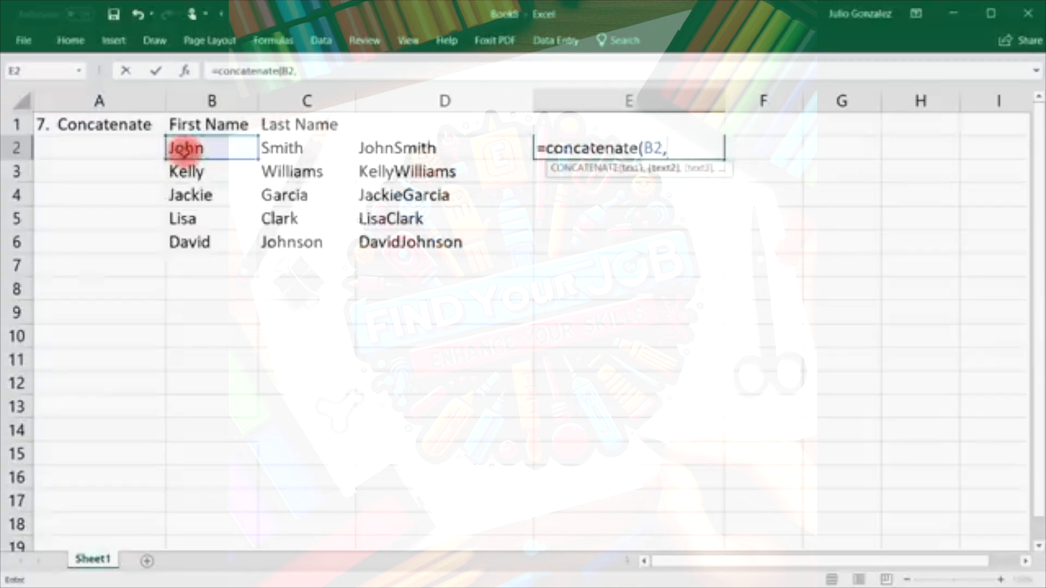
pyautogui.write('" ",C2)')
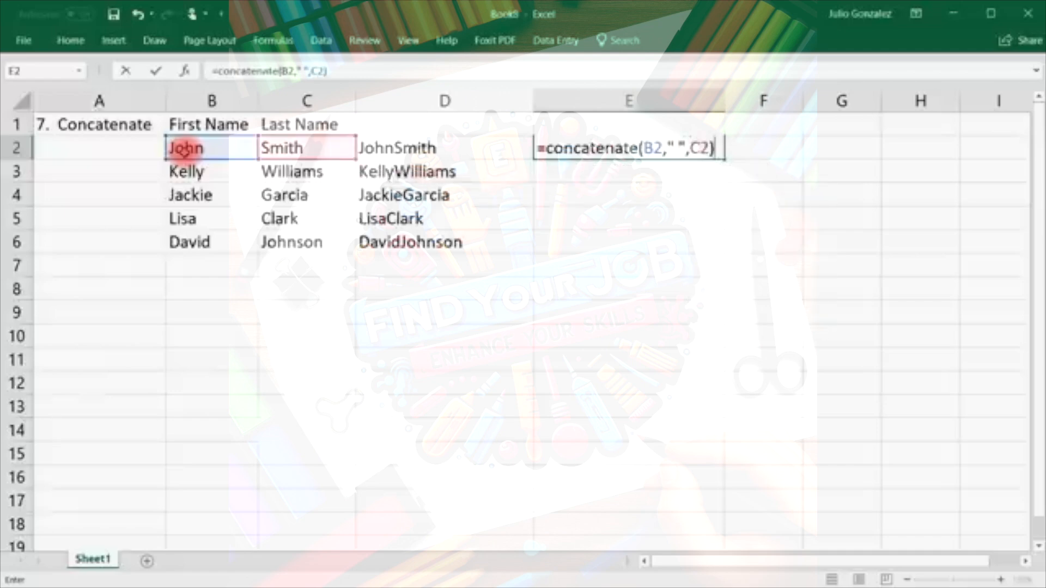
pyautogui.press('Return')
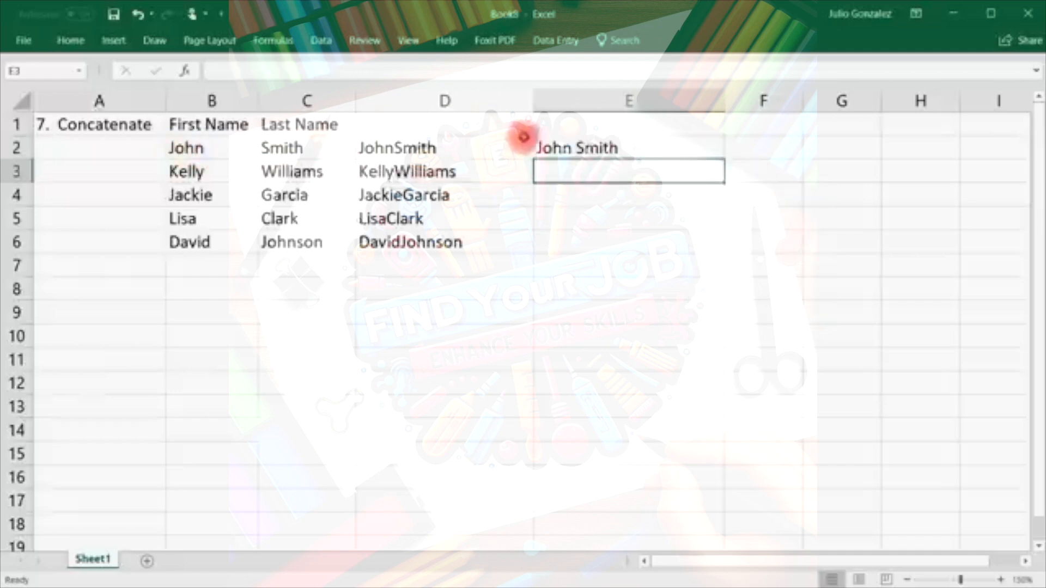
pyautogui.click(598, 147)
pyautogui.moveTo(725, 157); pyautogui.dragTo(728, 252)
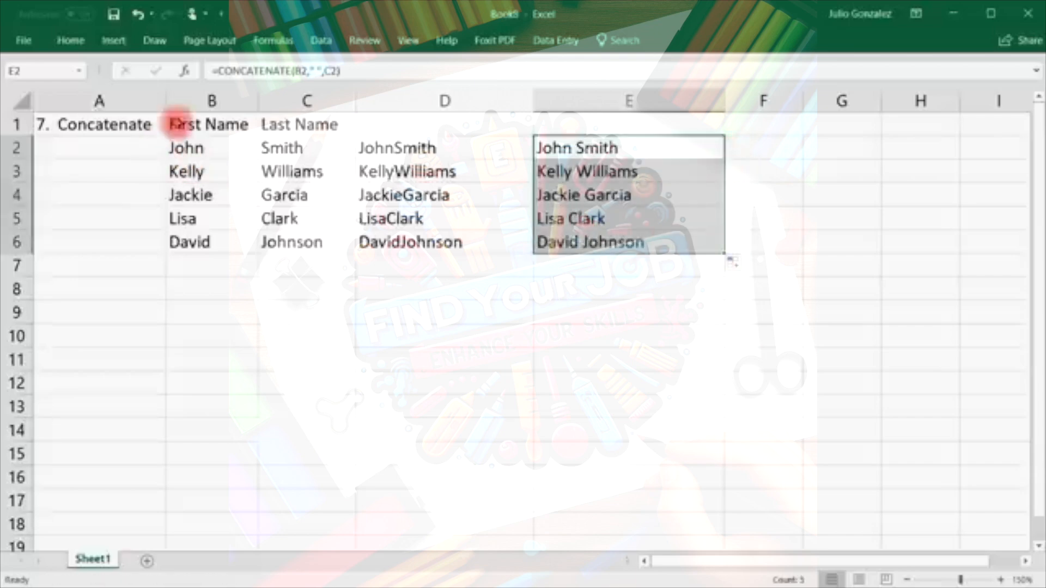
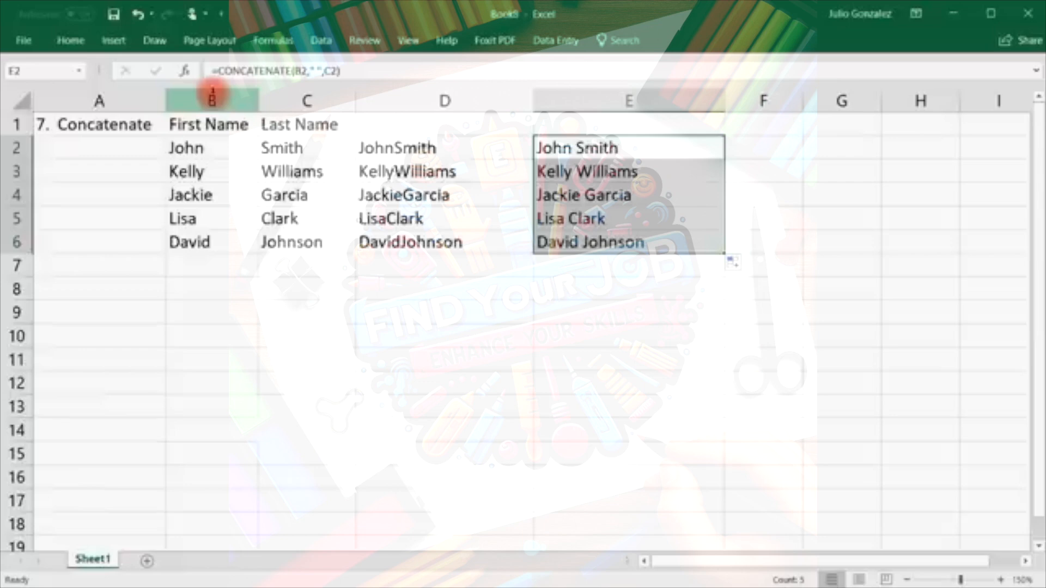
# Clear the old concatenate example and enter the heading '8. If' in A1.
pyautogui.moveTo(60, 126); pyautogui.dragTo(567, 240)
pyautogui.press('Delete')
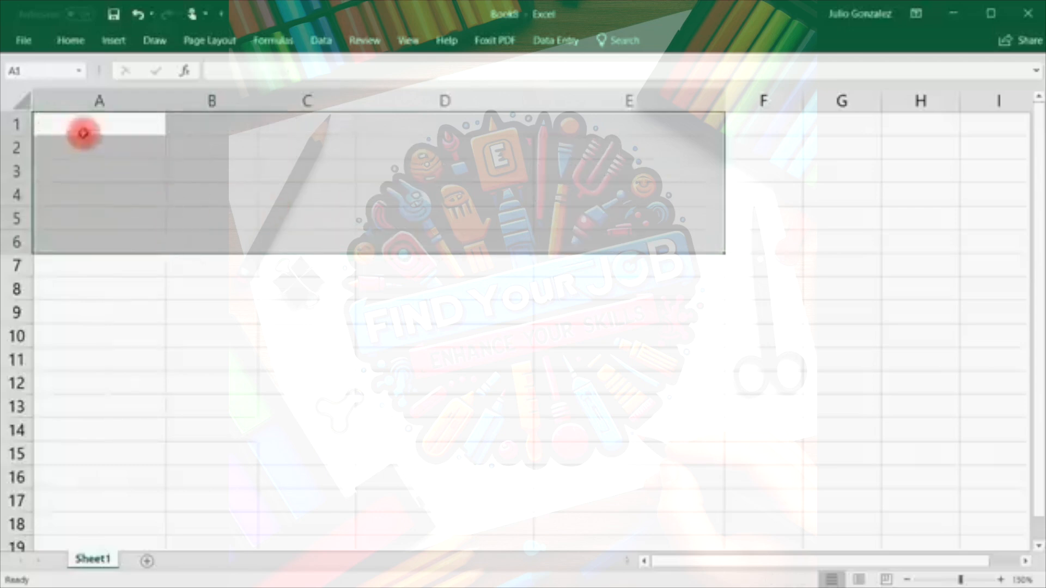
pyautogui.click(90, 124)
pyautogui.write('8. If')
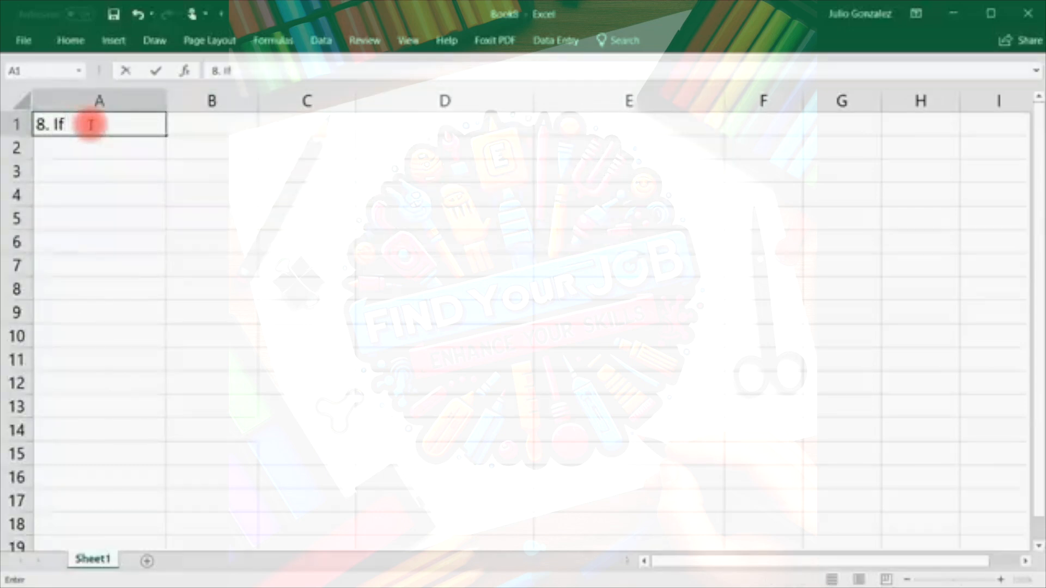
pyautogui.press('Tab')
# List 'Fruit:' in B2 with Apple, Orange, Lemon and Banana beneath it in B3:B6.
pyautogui.press('Down')
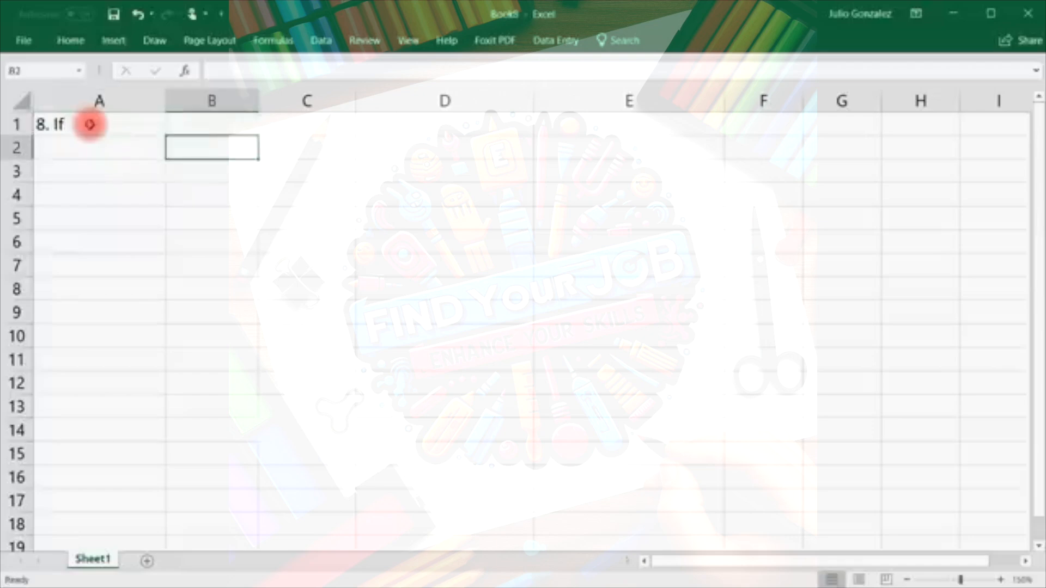
pyautogui.write('F')
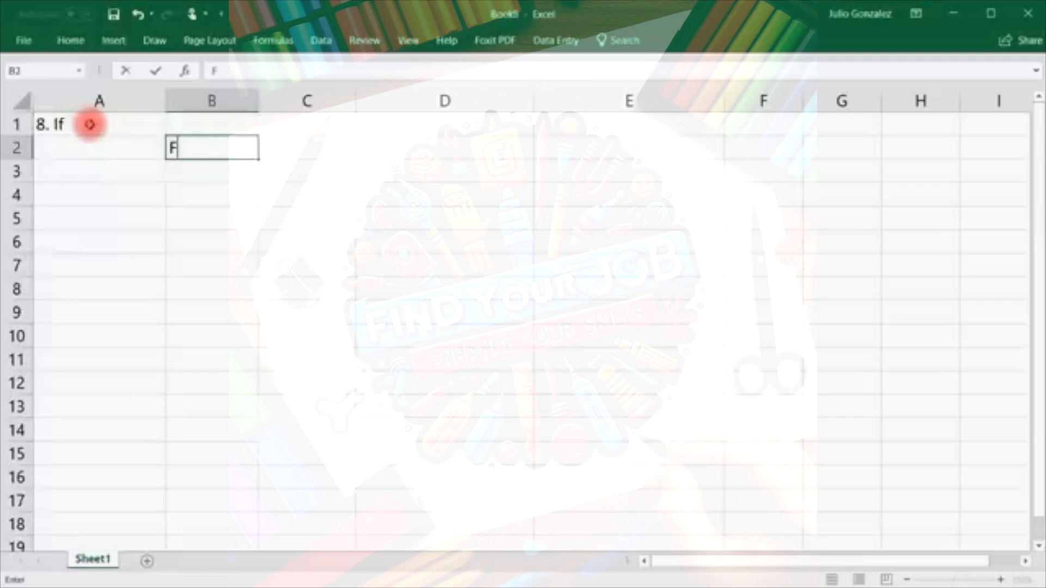
pyautogui.write('ruit:')
pyautogui.press('Return')
pyautogui.write('Apple')
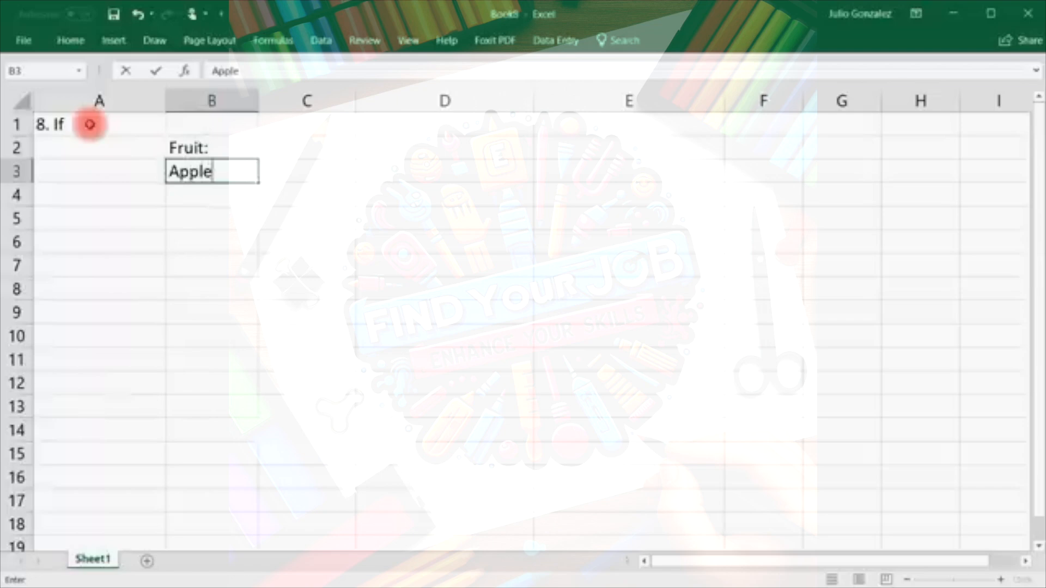
pyautogui.press('Return')
pyautogui.write('Orange')
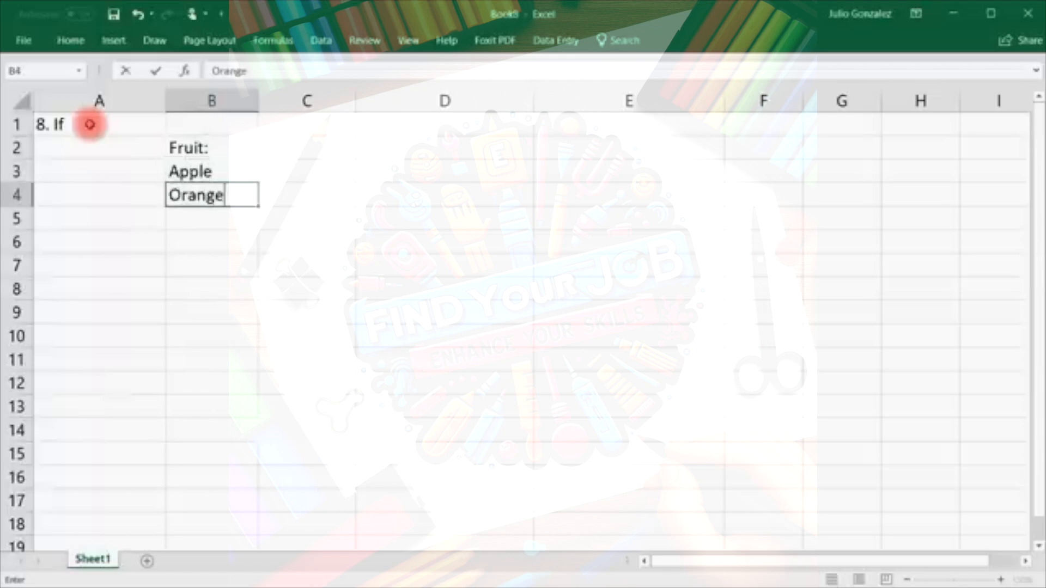
pyautogui.press('Return')
pyautogui.write('Lemon')
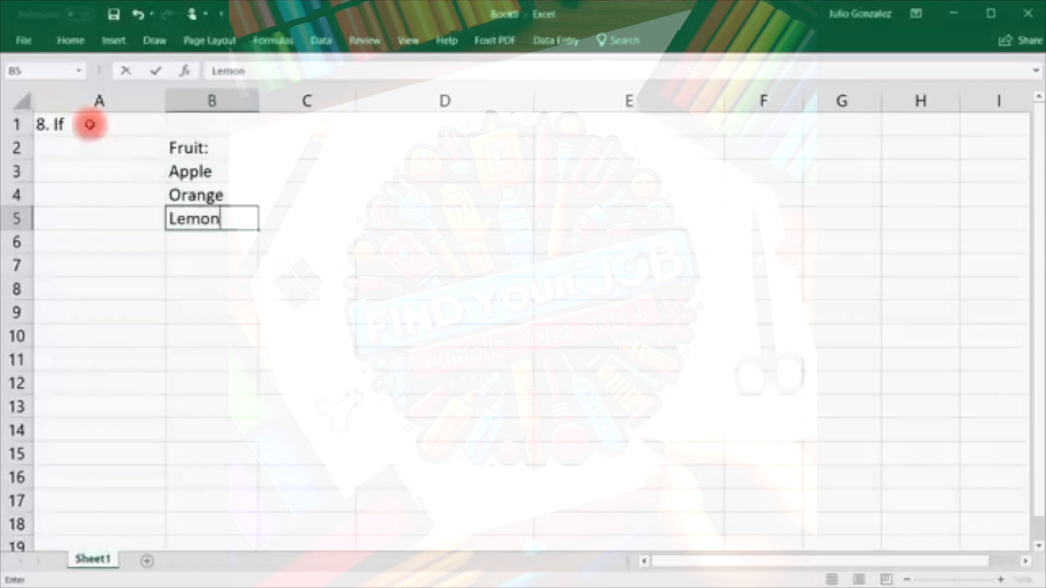
pyautogui.press('Return')
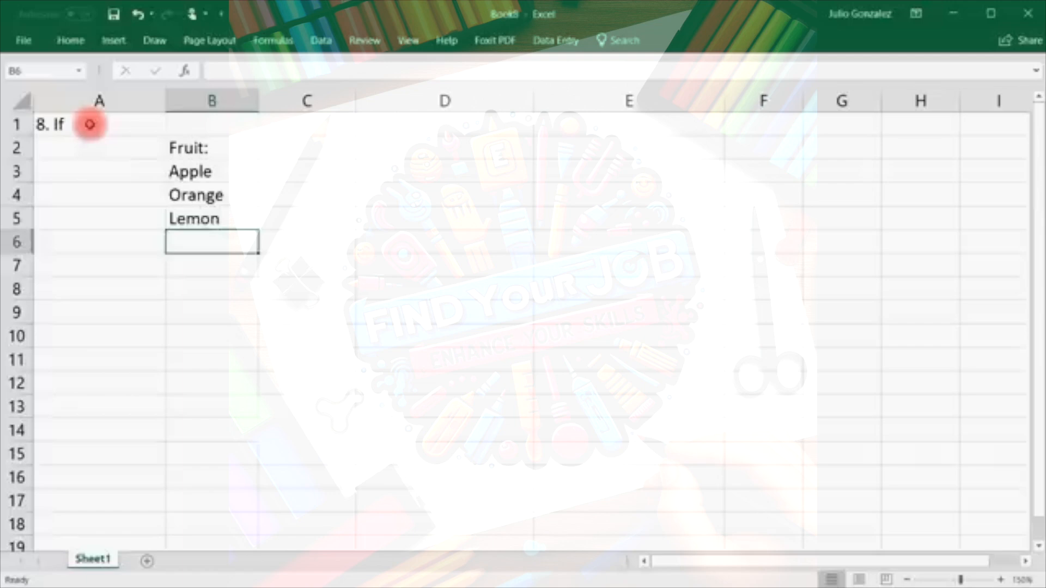
pyautogui.write('Banad')
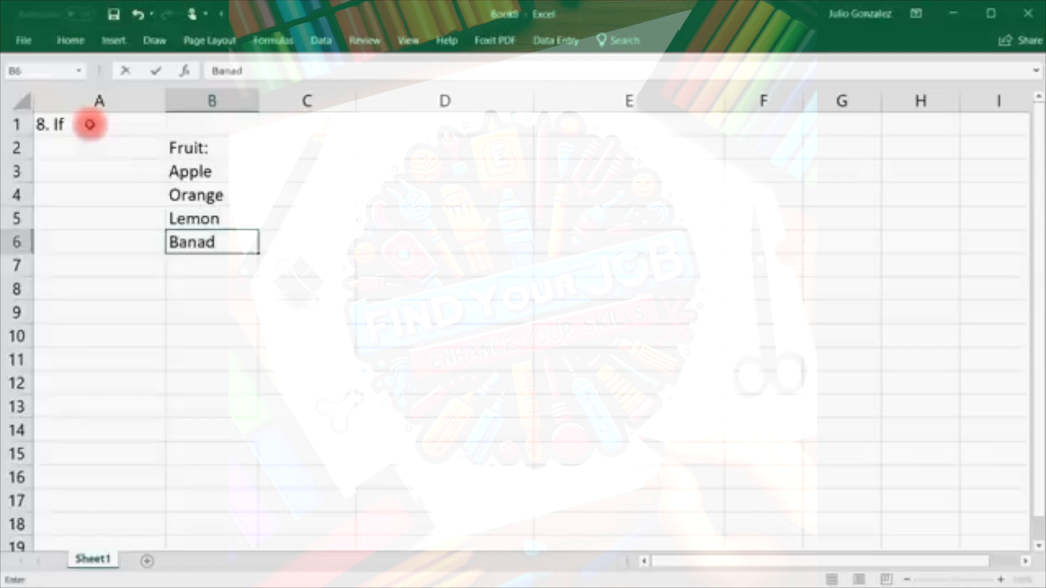
pyautogui.press('BackSpace')
pyautogui.write('na')
pyautogui.press('Tab')
pyautogui.press('Up')
pyautogui.press('Up')
pyautogui.press('Up')
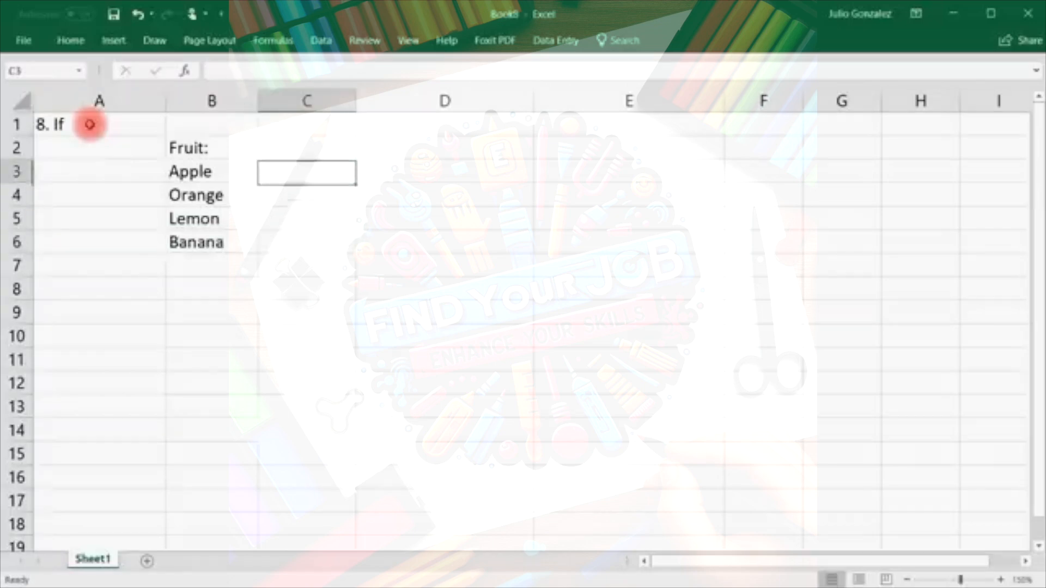
# Enter =IF(B3="Orange",TRUE,FALSE) in C3, which returns FALSE for Apple.
pyautogui.write('=')
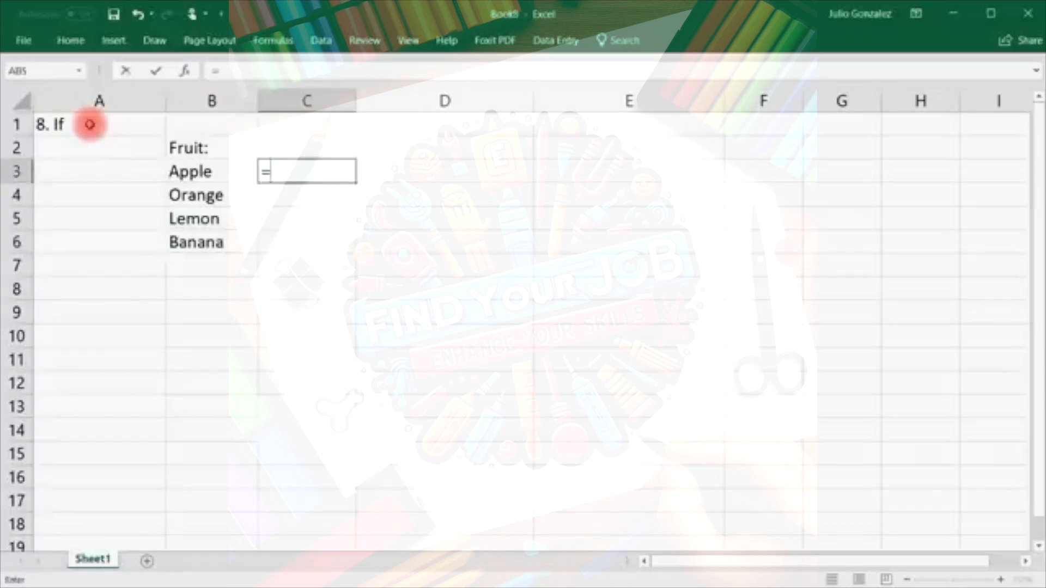
pyautogui.write('if(')
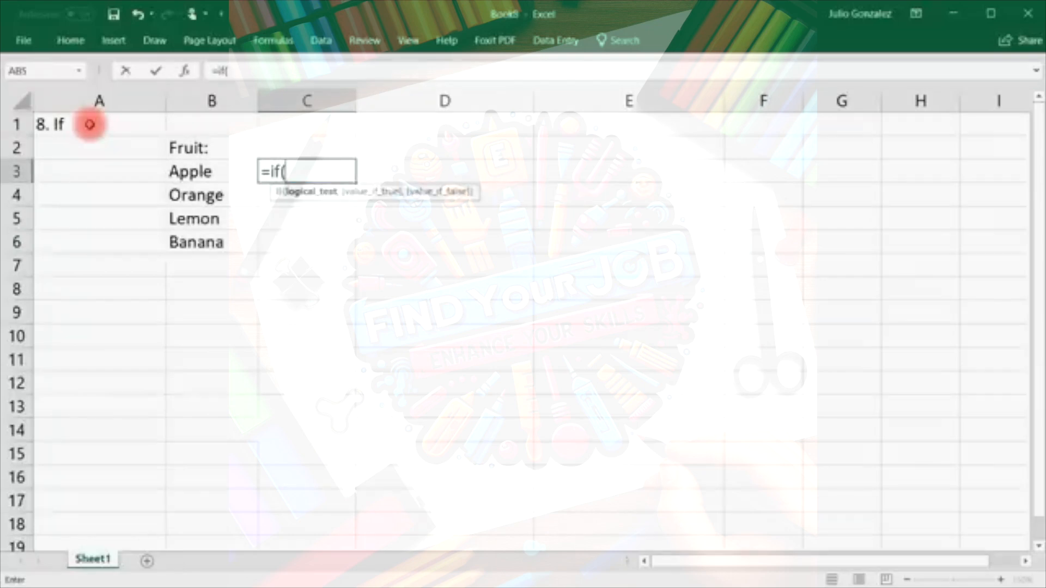
pyautogui.write('B')
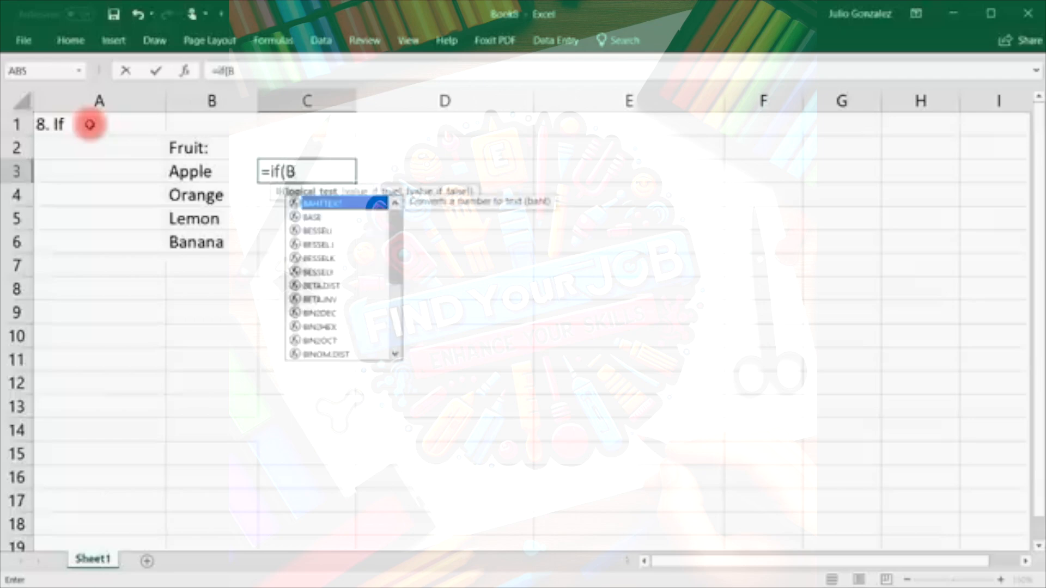
pyautogui.write('3=')
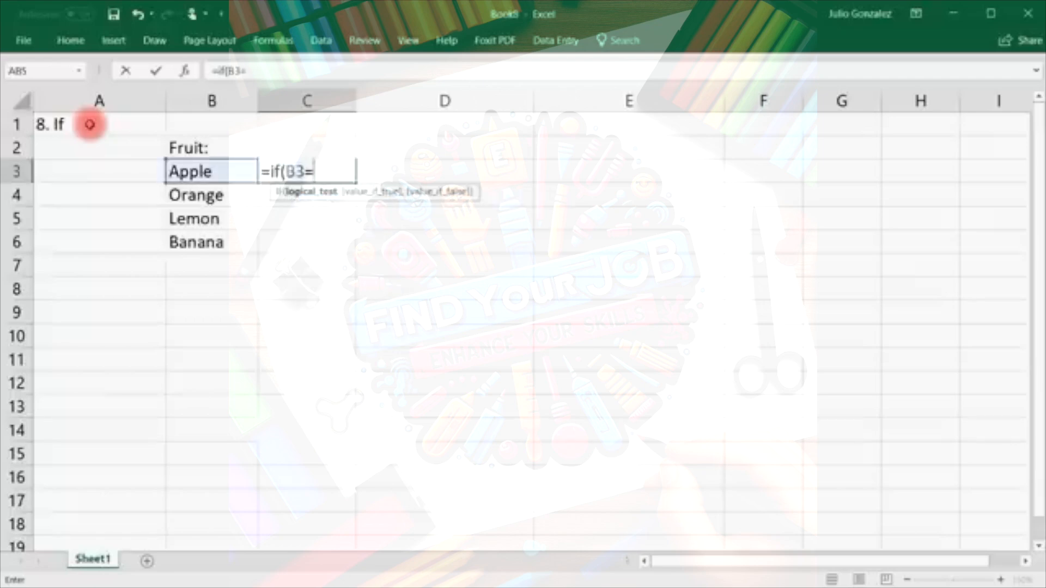
pyautogui.write('"Orange",')
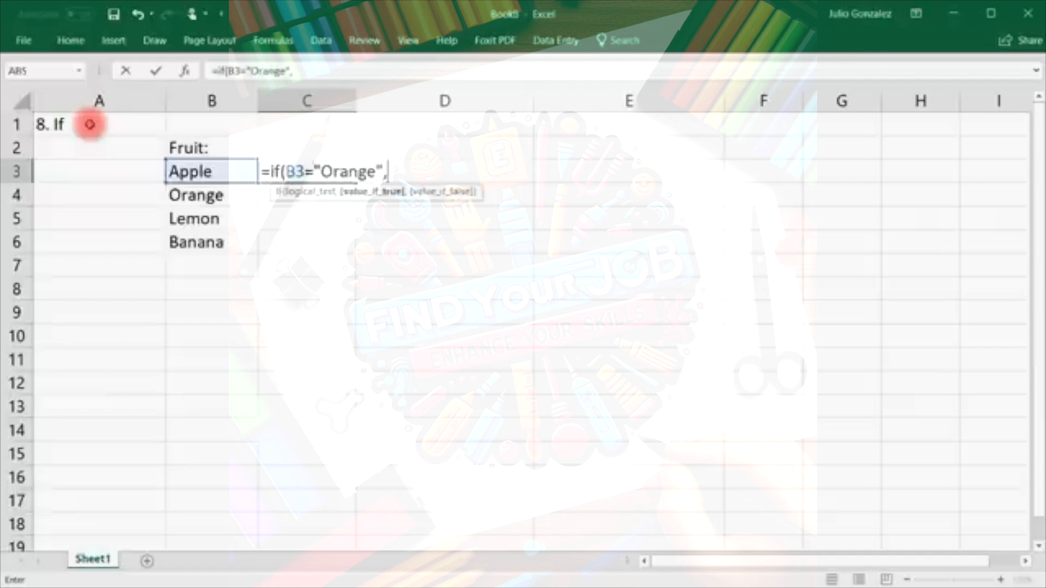
pyautogui.write('True,Fals')
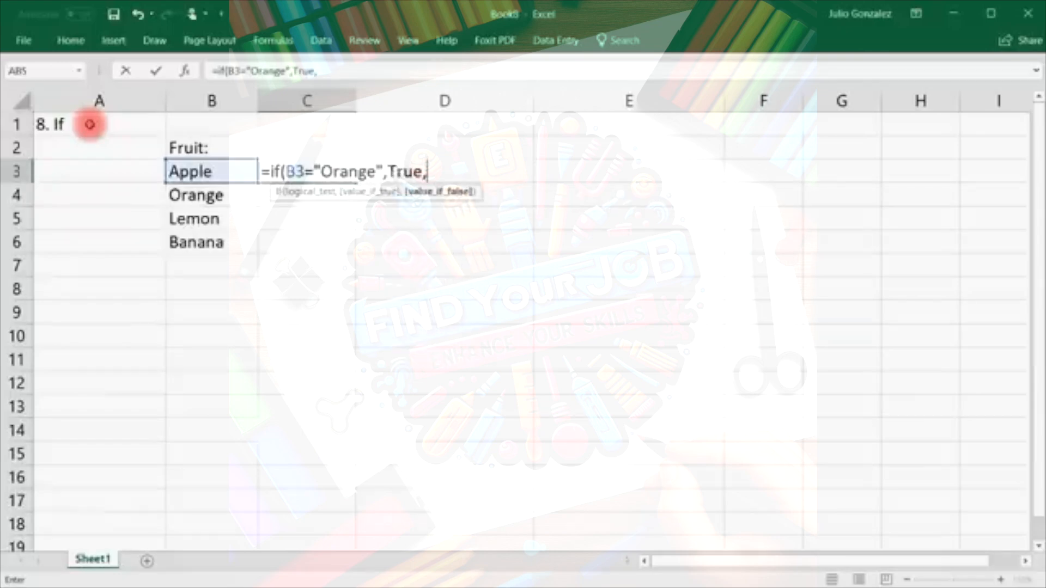
pyautogui.write('e)')
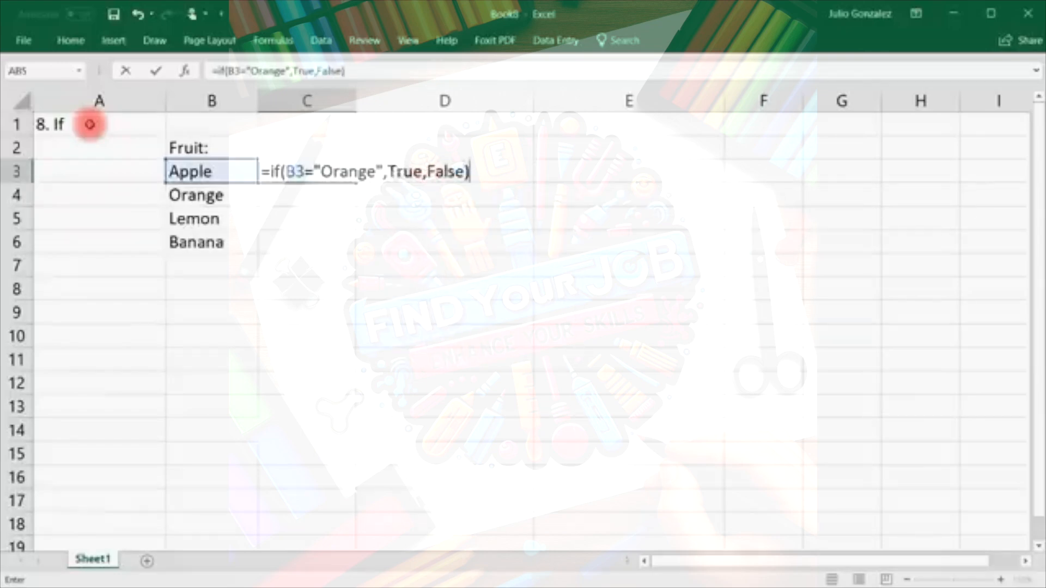
pyautogui.press('Return')
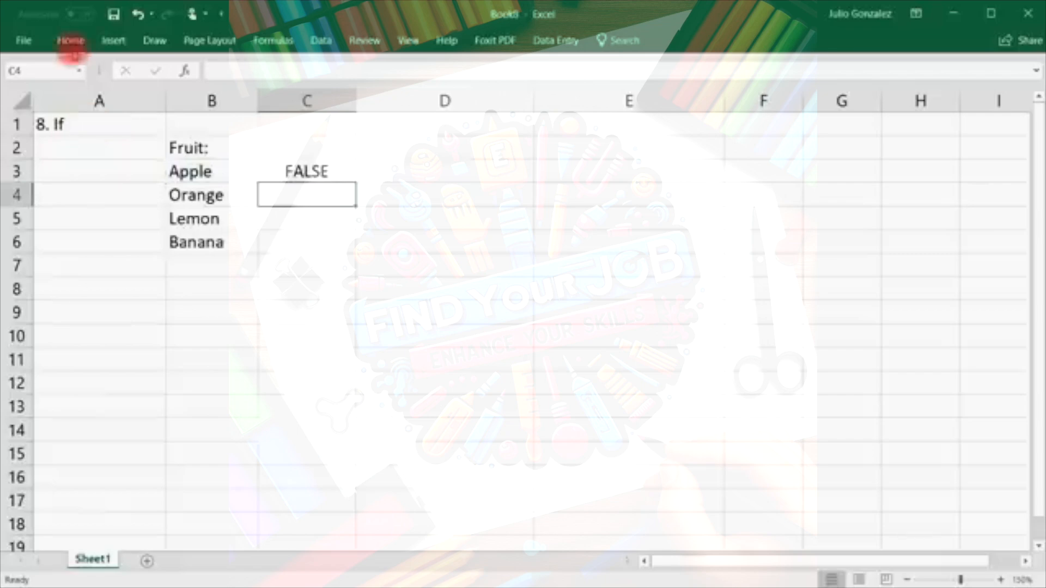
# Fill the Orange-check IF formula from C3 down through C6.
pyautogui.click(298, 169)
pyautogui.click(219, 175)
pyautogui.click(341, 170)
pyautogui.moveTo(354, 178); pyautogui.dragTo(355, 251)
pyautogui.click(334, 196)
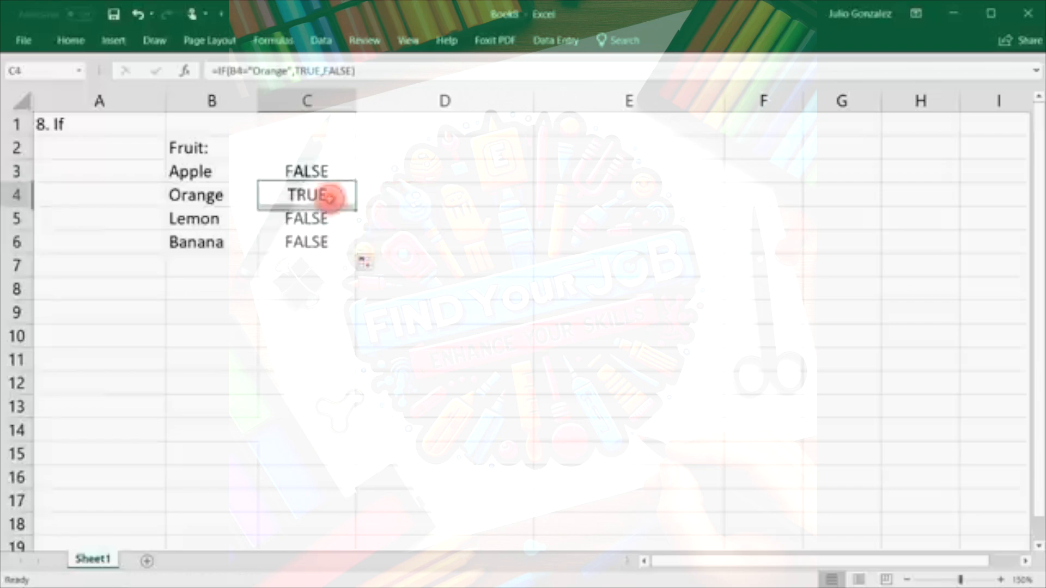
# Swap the fruits so B3 reads Orange and B4 reads Apple, making C3 TRUE.
pyautogui.click(187, 196)
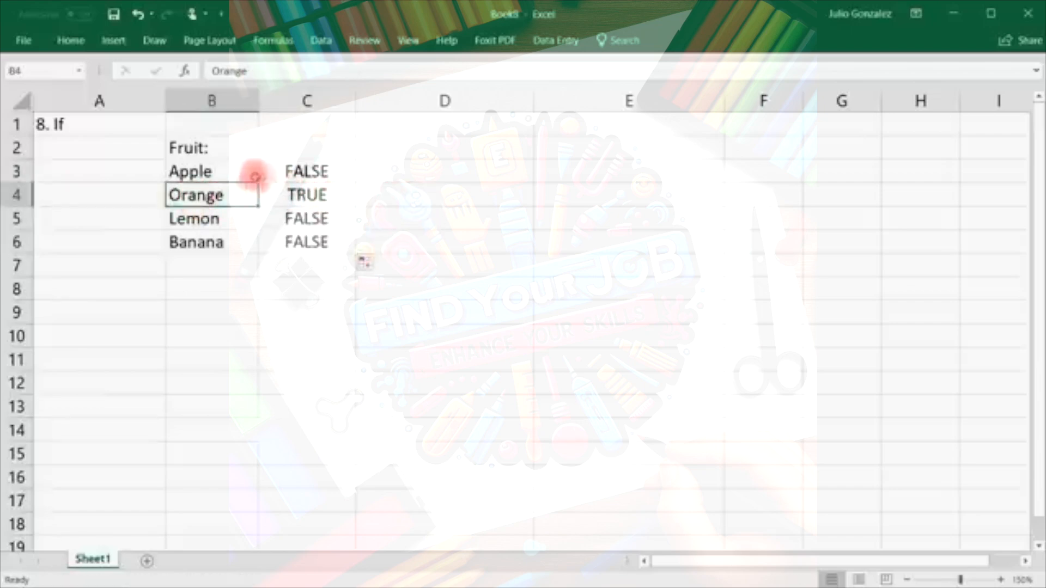
pyautogui.click(207, 170)
pyautogui.write('Orange')
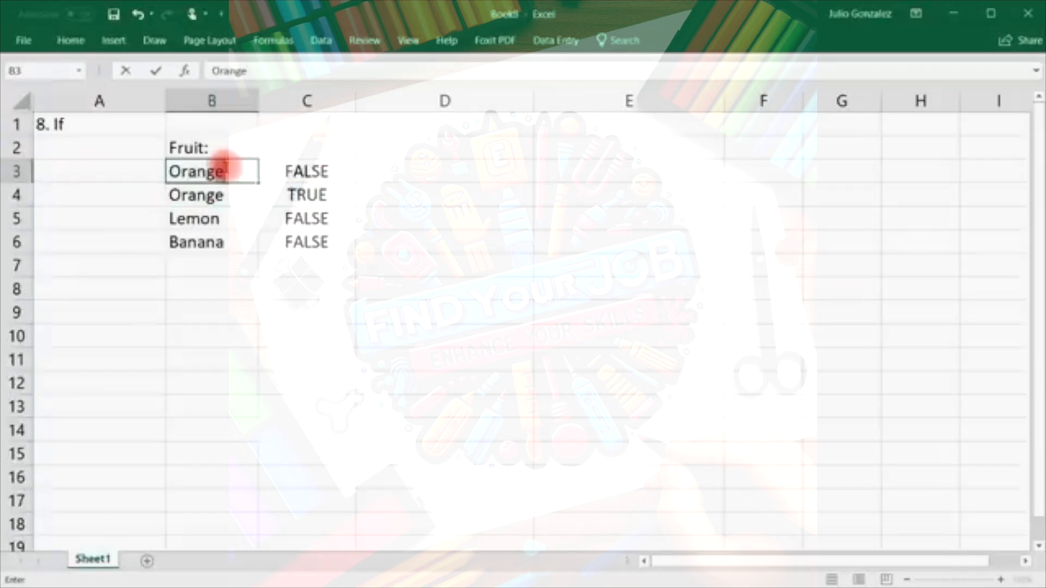
pyautogui.press('Return')
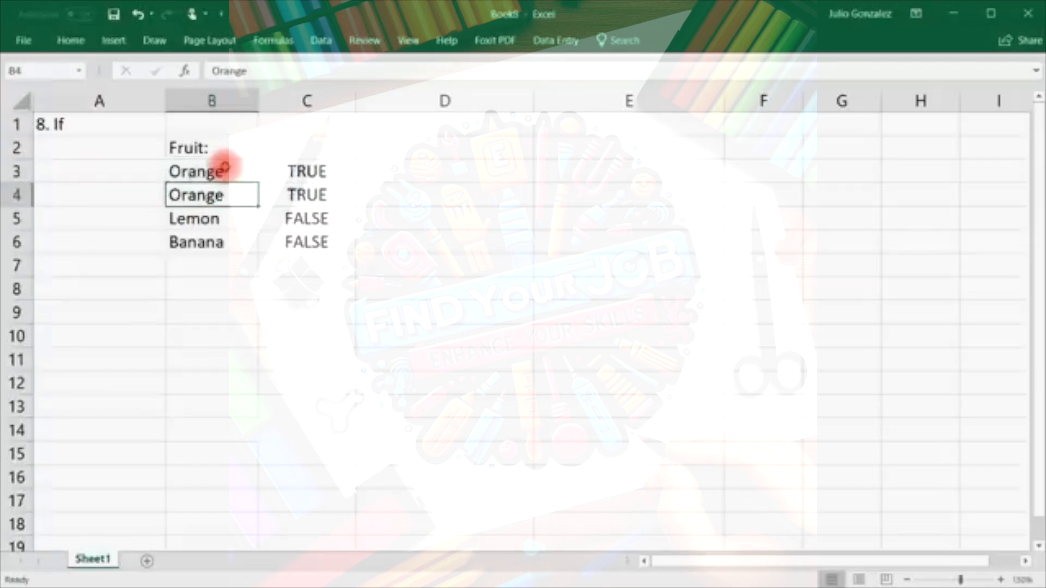
pyautogui.write('Apple')
pyautogui.press('Return')
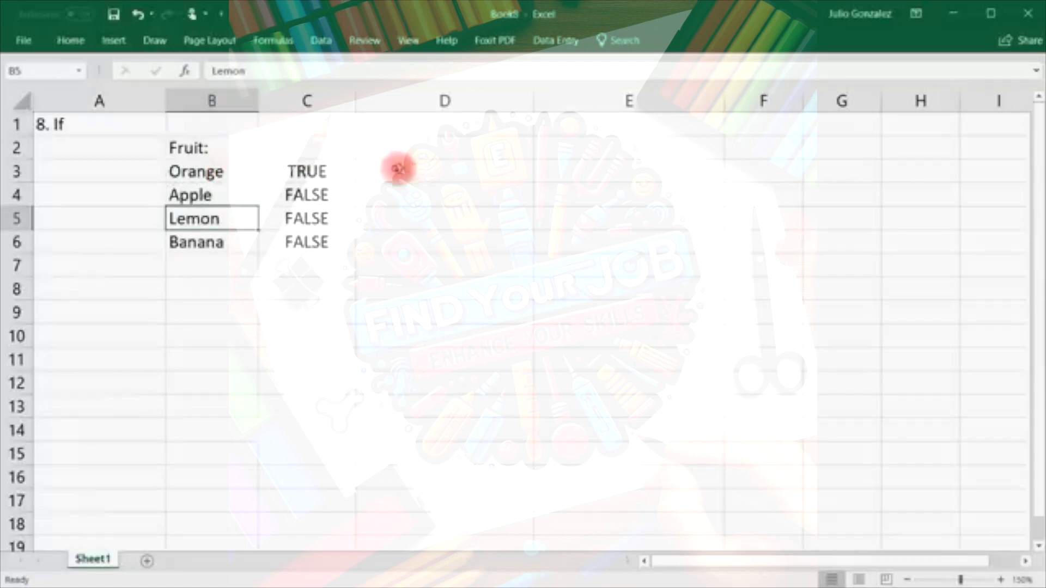
# Enter =IF(B3="Lemon","Yes","It is not a lemon") in D3.
pyautogui.click(397, 169)
pyautogui.write('=i')
pyautogui.press('BackSpace')
pyautogui.write('if(')
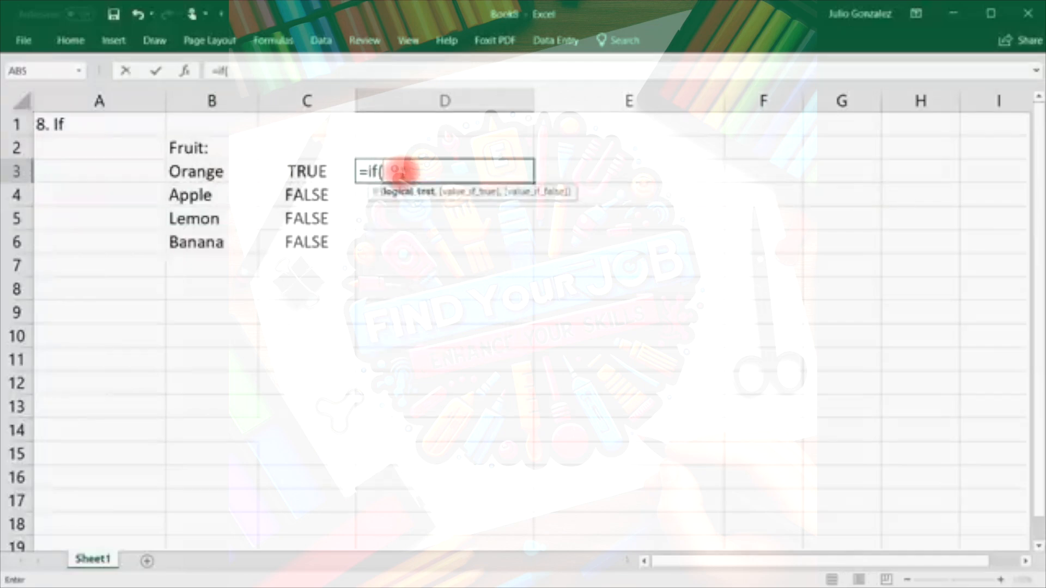
pyautogui.write('l')
pyautogui.press('BackSpace')
pyautogui.write('B3')
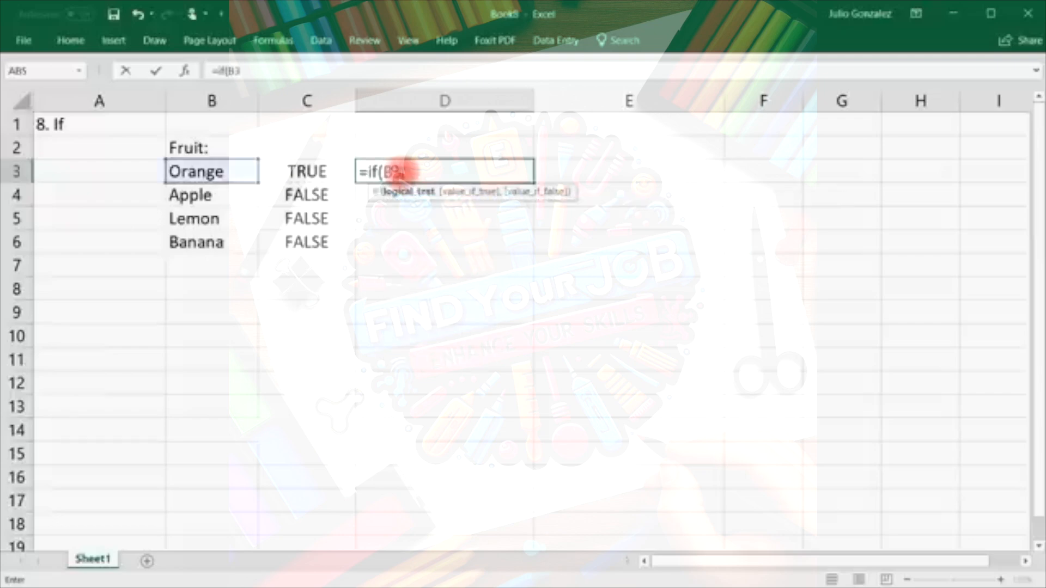
pyautogui.write('="L')
pyautogui.press('BackSpace')
pyautogui.write('"Lemon')
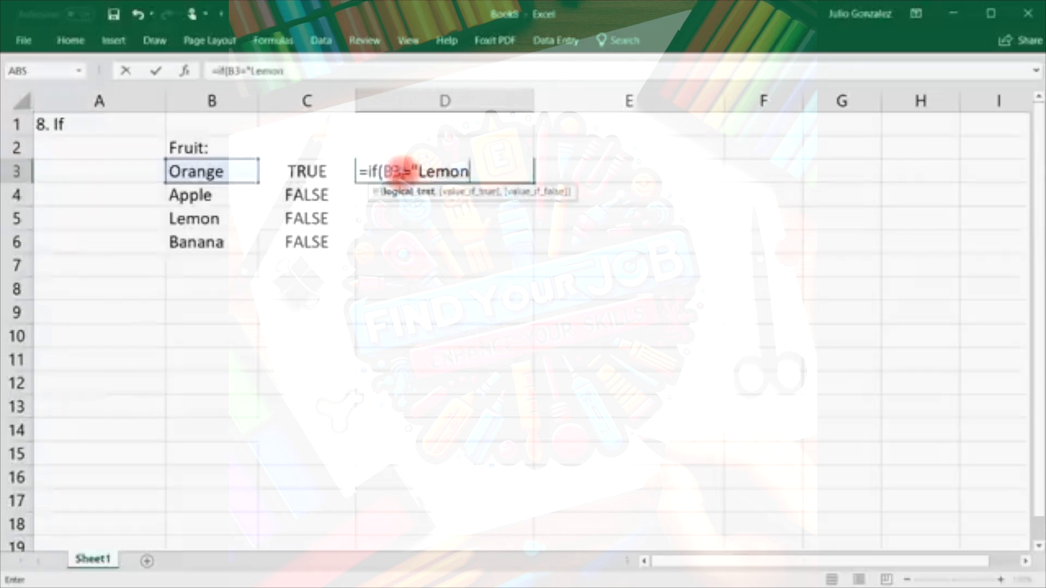
pyautogui.write('",')
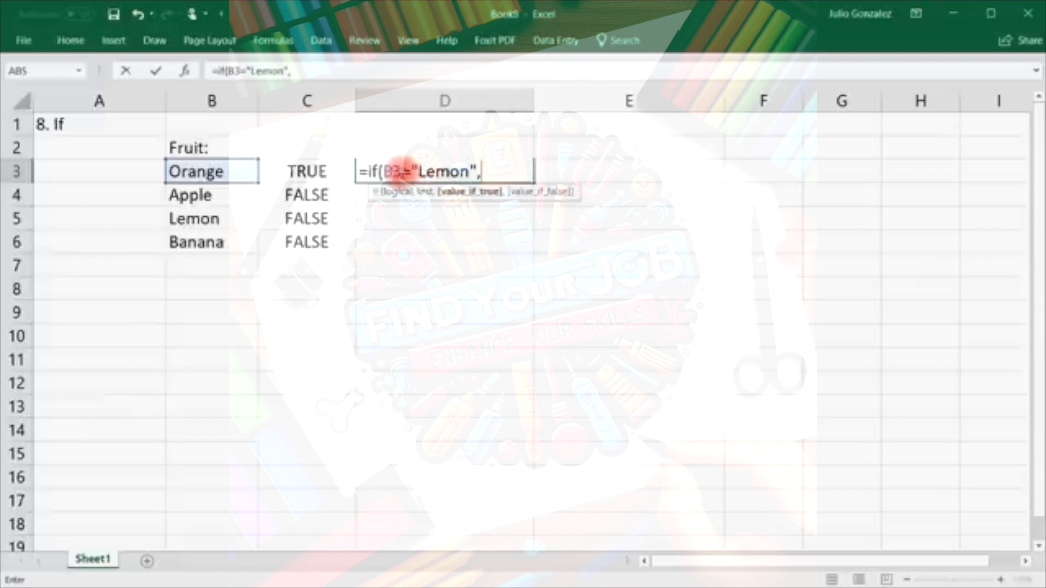
pyautogui.write('"Yes"')
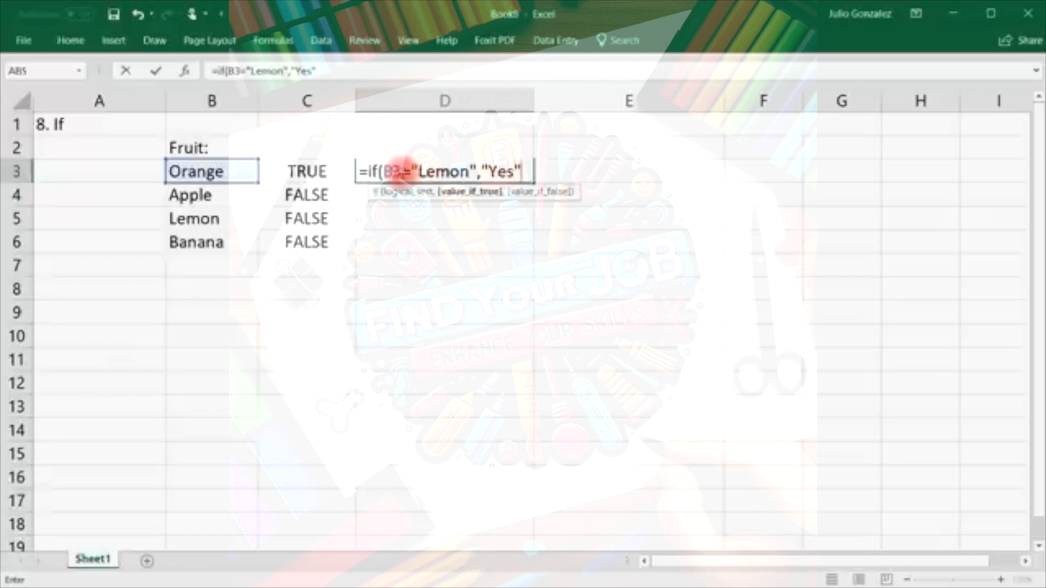
pyautogui.write(',')
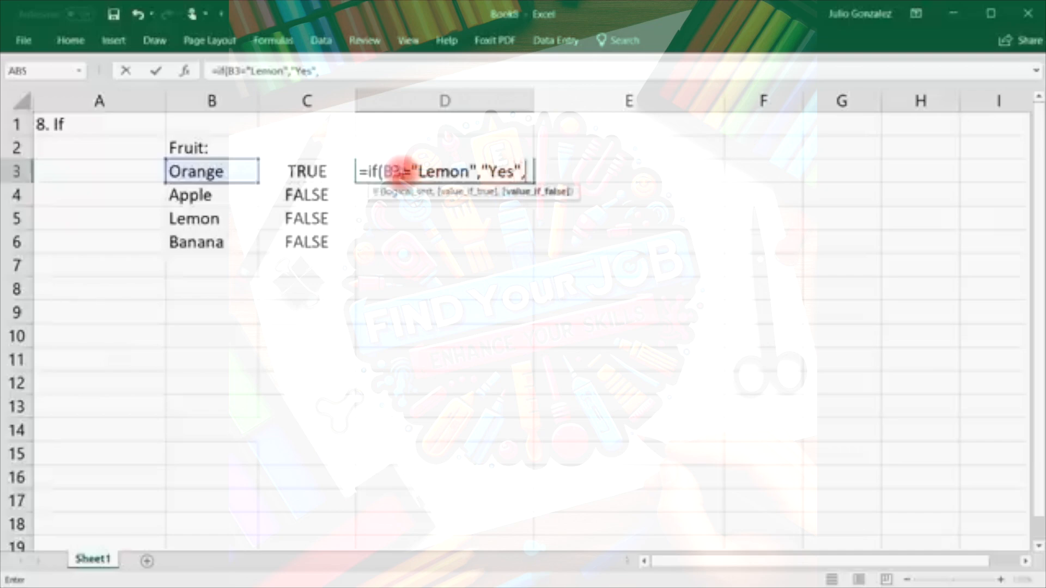
pyautogui.write('"It is n')
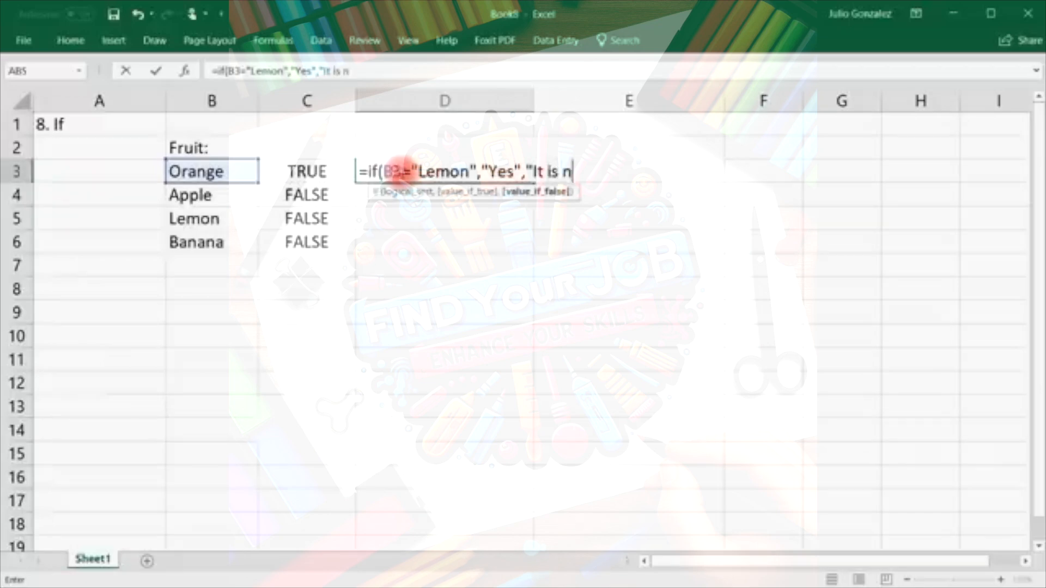
pyautogui.write('ot a lemon')
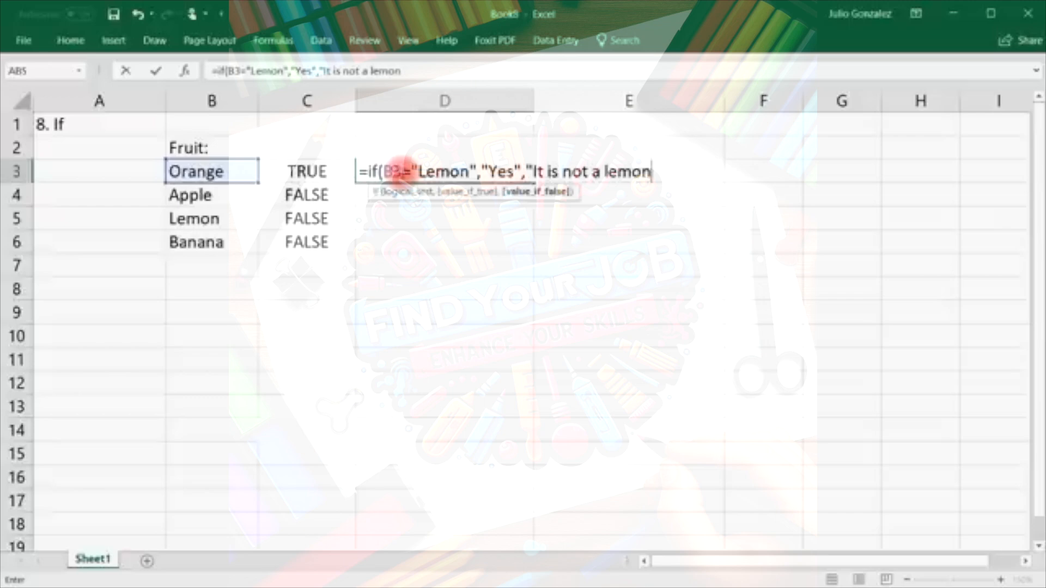
pyautogui.write('")')
pyautogui.press('Return')
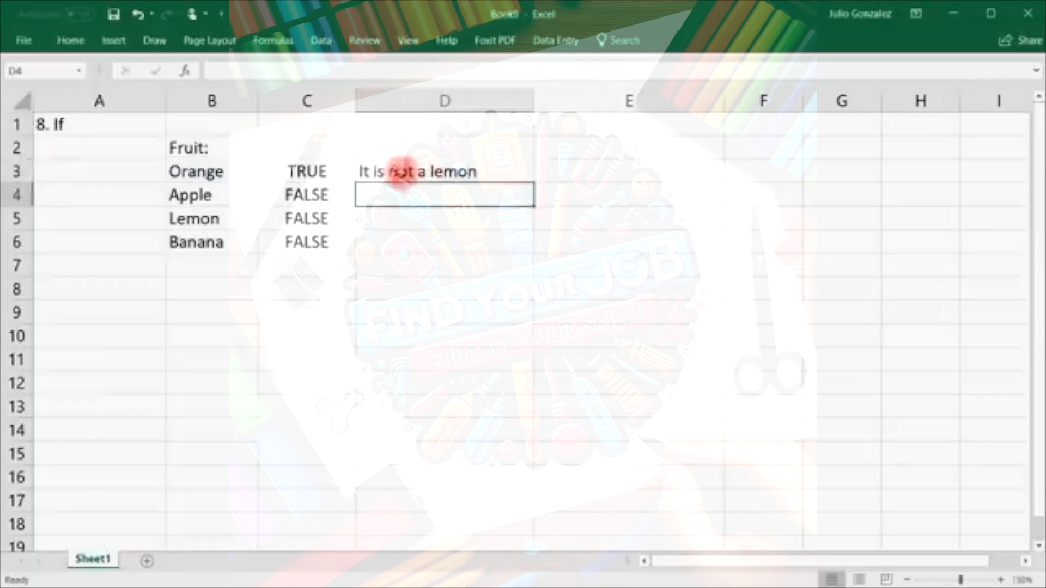
# Fill the lemon-check formula down to D6 so only the Lemon row shows Yes.
pyautogui.click(218, 171)
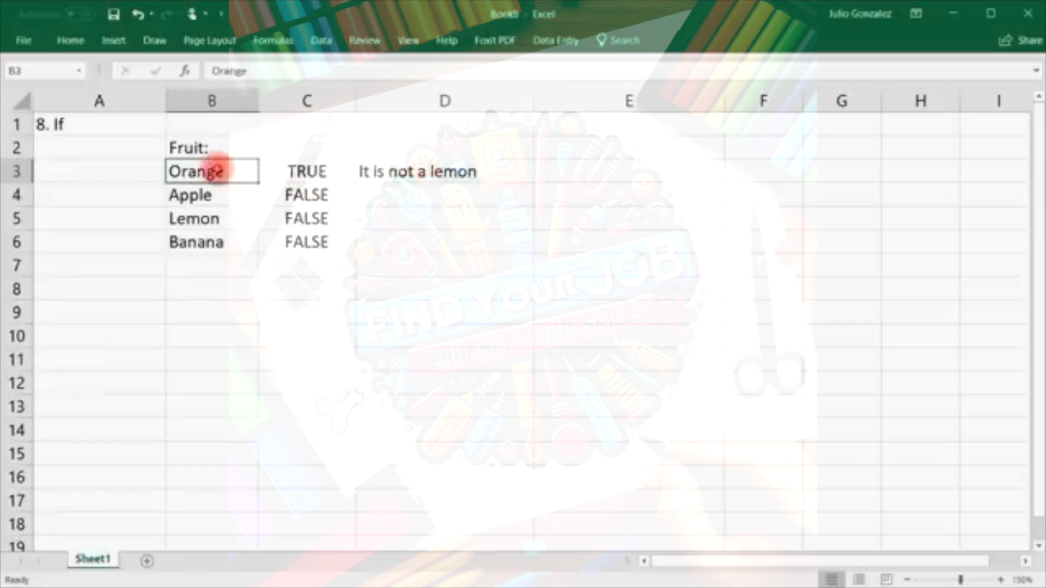
pyautogui.click(442, 170)
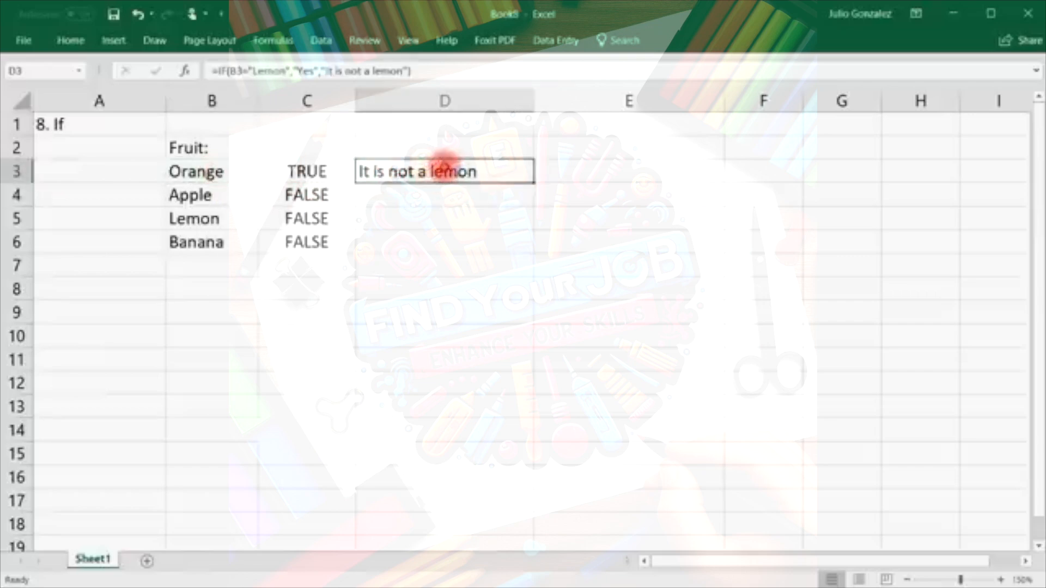
pyautogui.moveTo(534, 183); pyautogui.dragTo(533, 251)
pyautogui.click(184, 217)
pyautogui.click(372, 217)
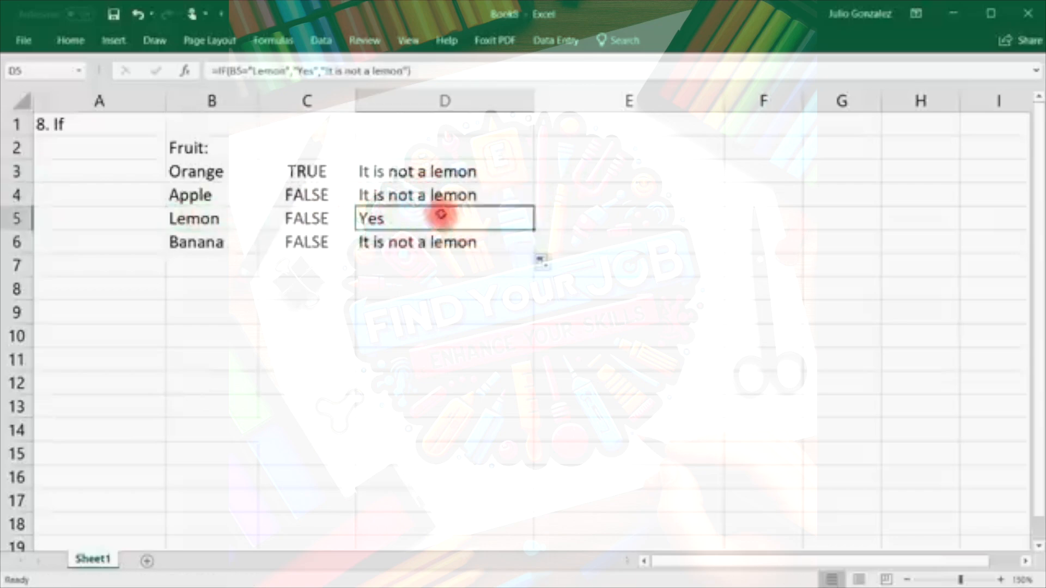
# Enter the numbers 15, 25, 50 and 84 into B9:B12.
pyautogui.click(227, 313)
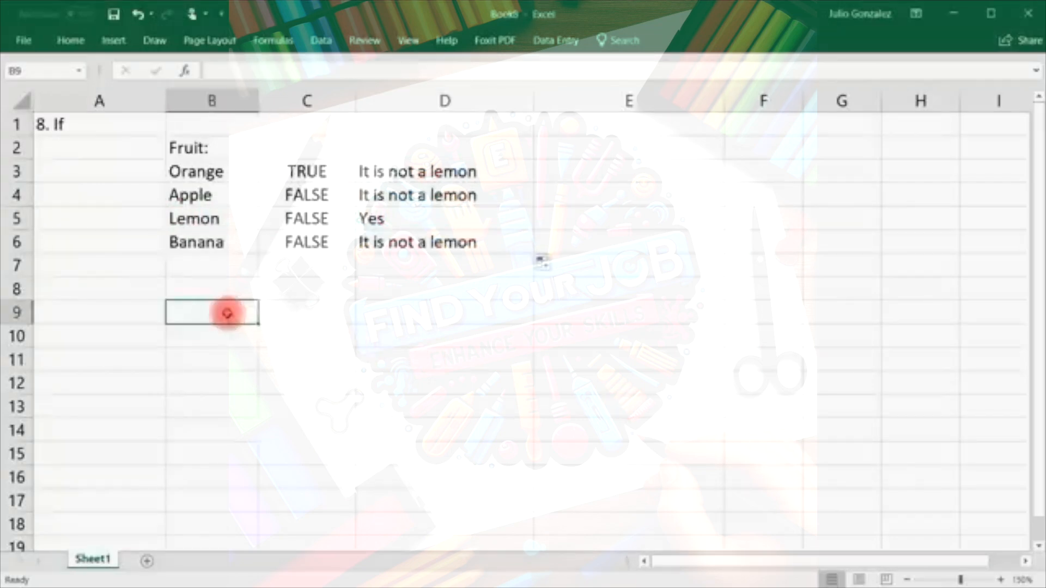
pyautogui.write('15')
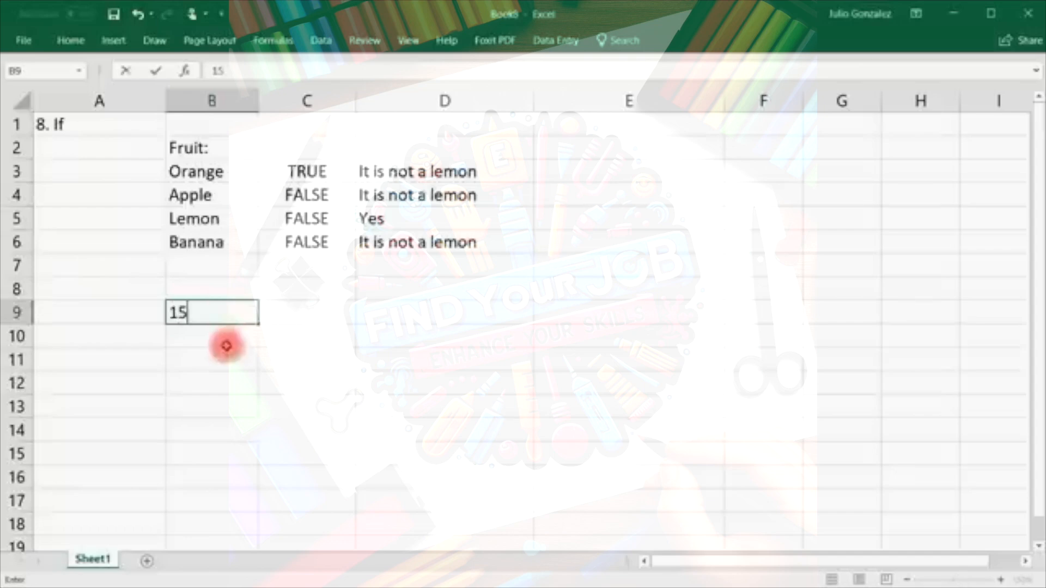
pyautogui.press('Return')
pyautogui.write('25')
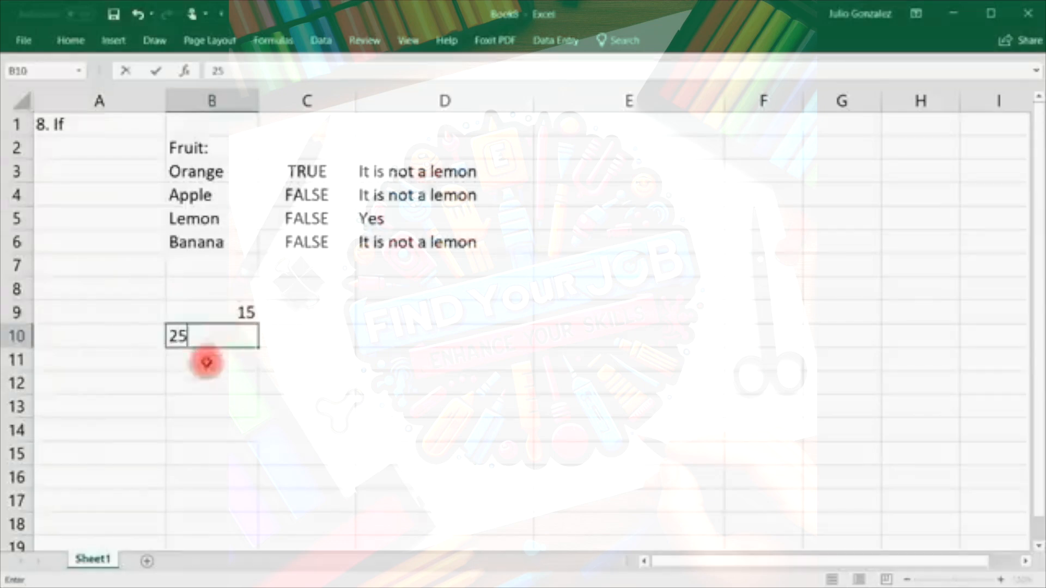
pyautogui.press('Return')
pyautogui.write('50')
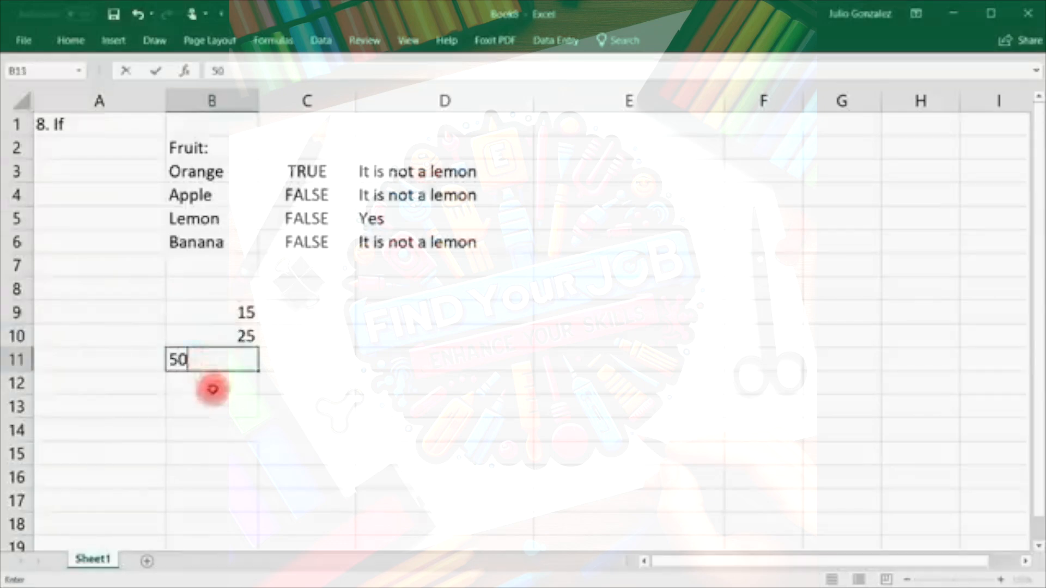
pyautogui.press('Return')
pyautogui.write('84')
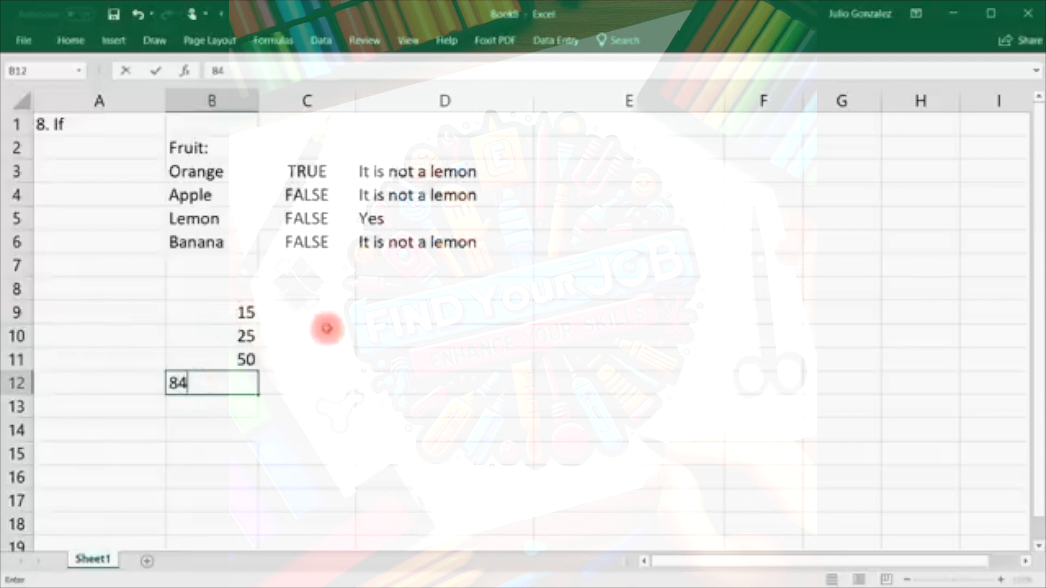
# Enter =IF(B9>30,B9*10,0) in C9.
pyautogui.click(331, 311)
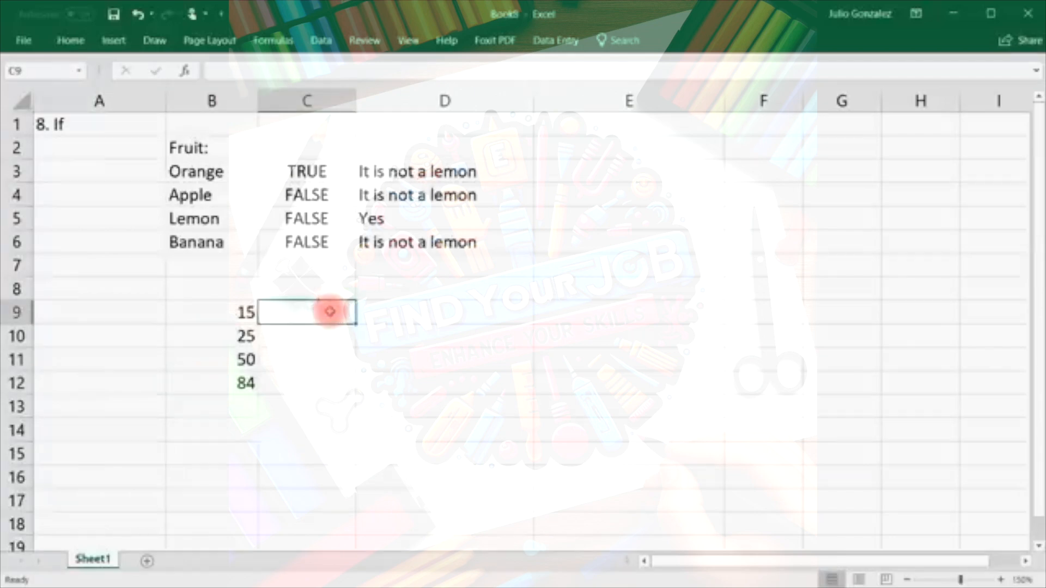
pyautogui.write('=if')
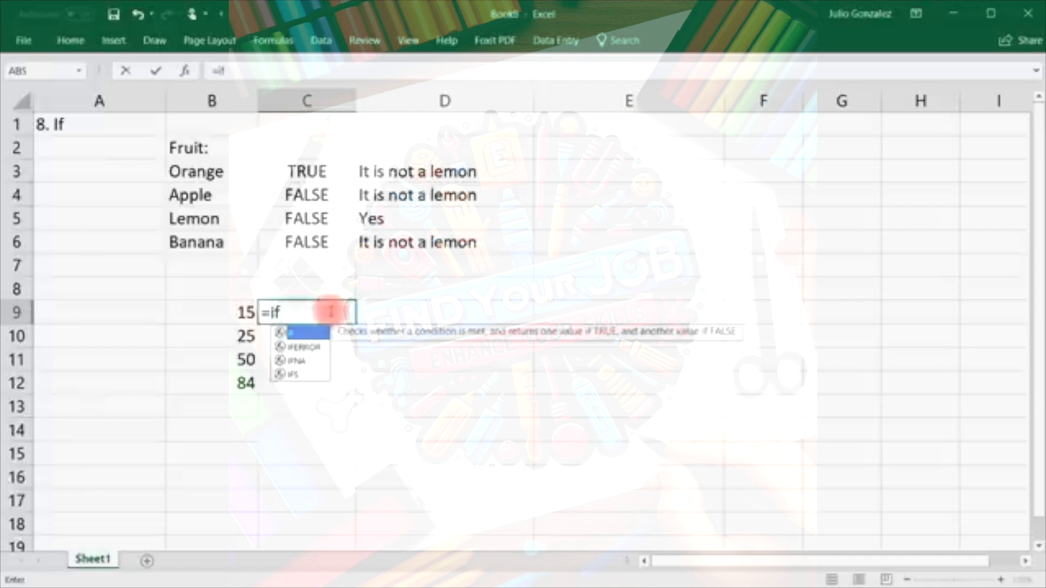
pyautogui.write('(')
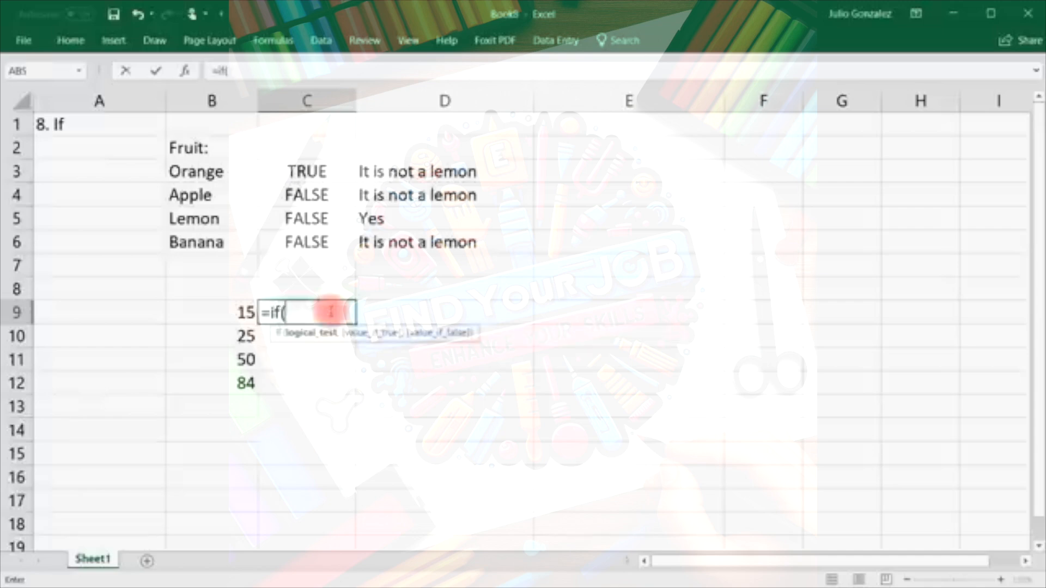
pyautogui.write('B9')
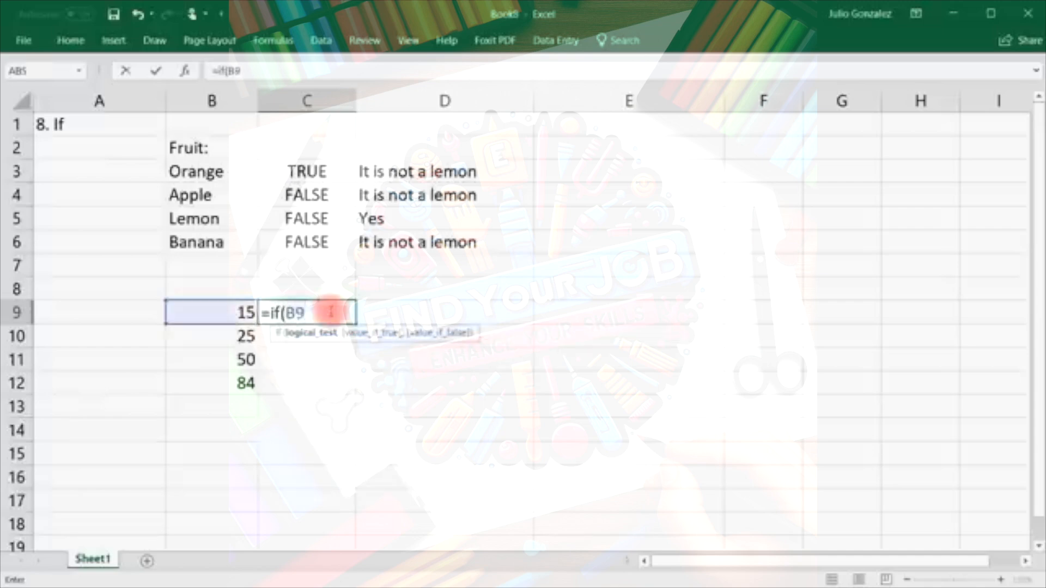
pyautogui.write('>30')
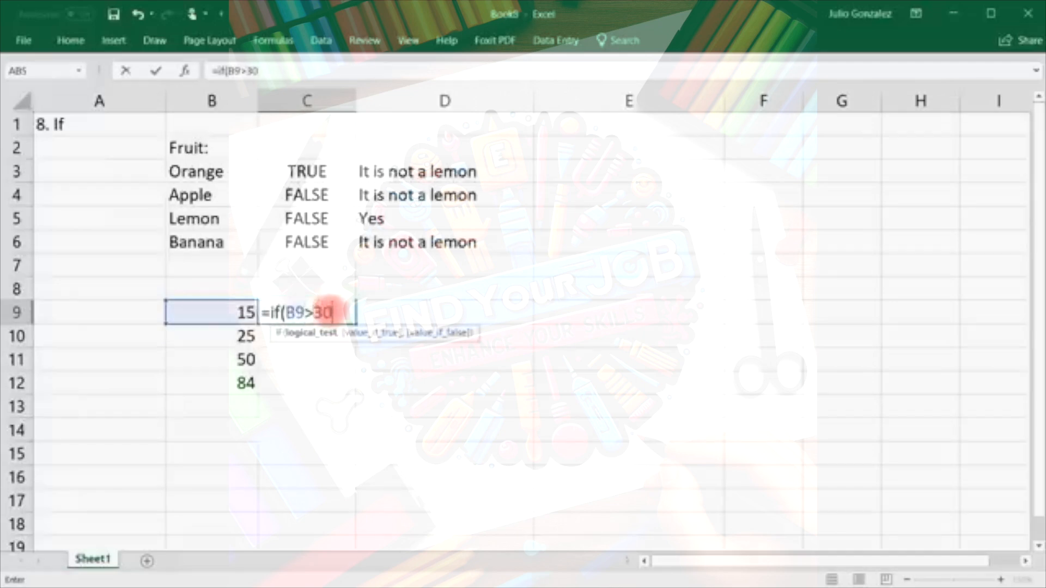
pyautogui.write(',')
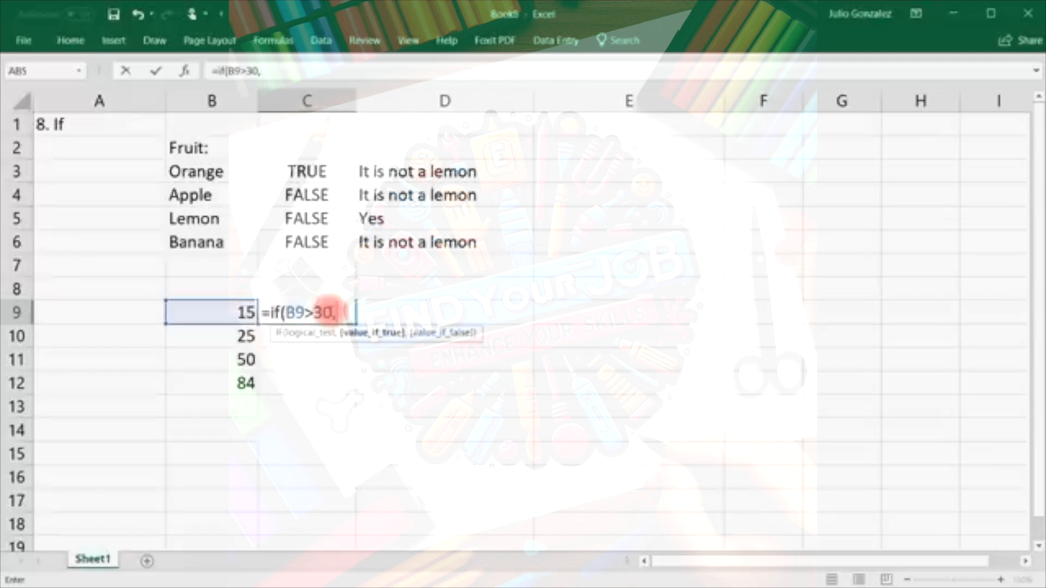
pyautogui.write('B9*')
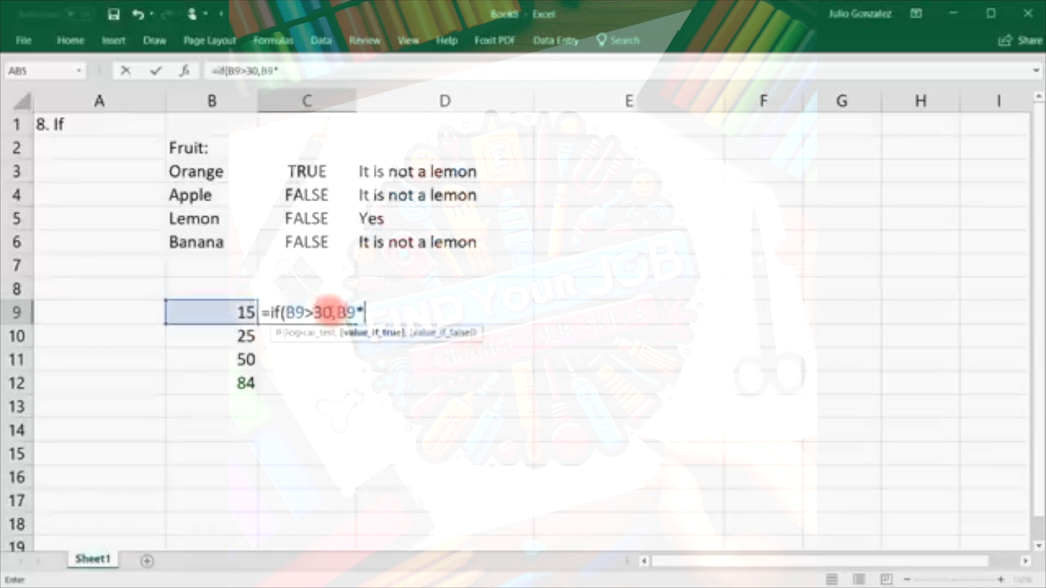
pyautogui.write('10,')
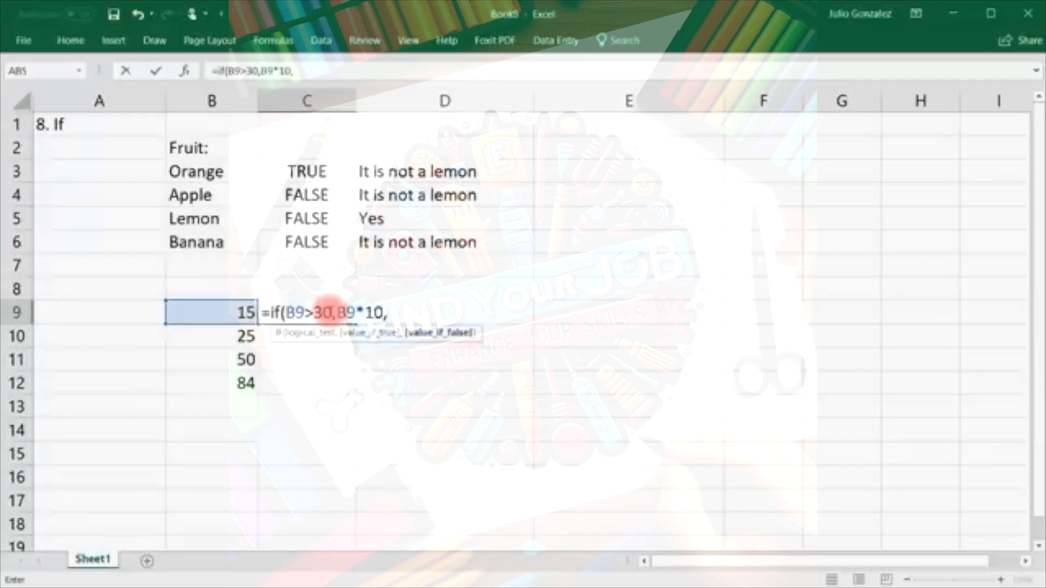
pyautogui.write('0)')
pyautogui.press('Return')
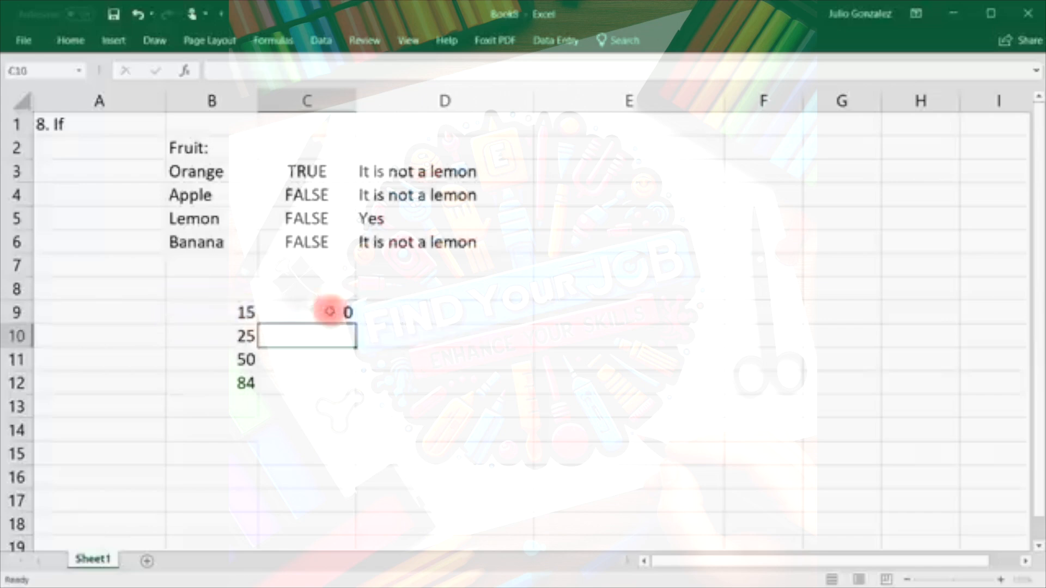
# Fill the C9 formula down to C12, giving 0, 0, 500 and 840.
pyautogui.click(329, 311)
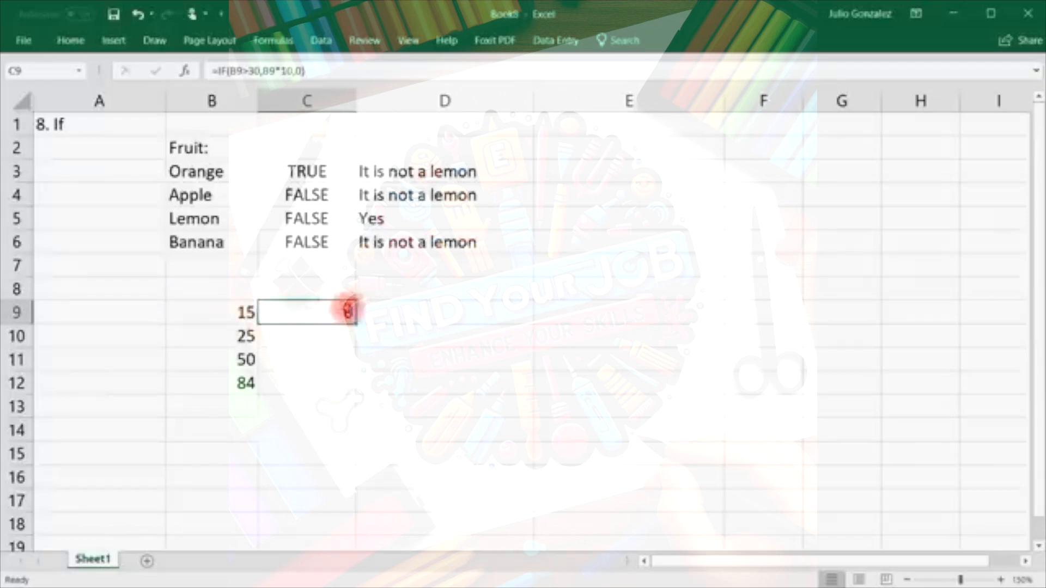
pyautogui.moveTo(356, 322); pyautogui.dragTo(354, 393)
pyautogui.click(238, 355)
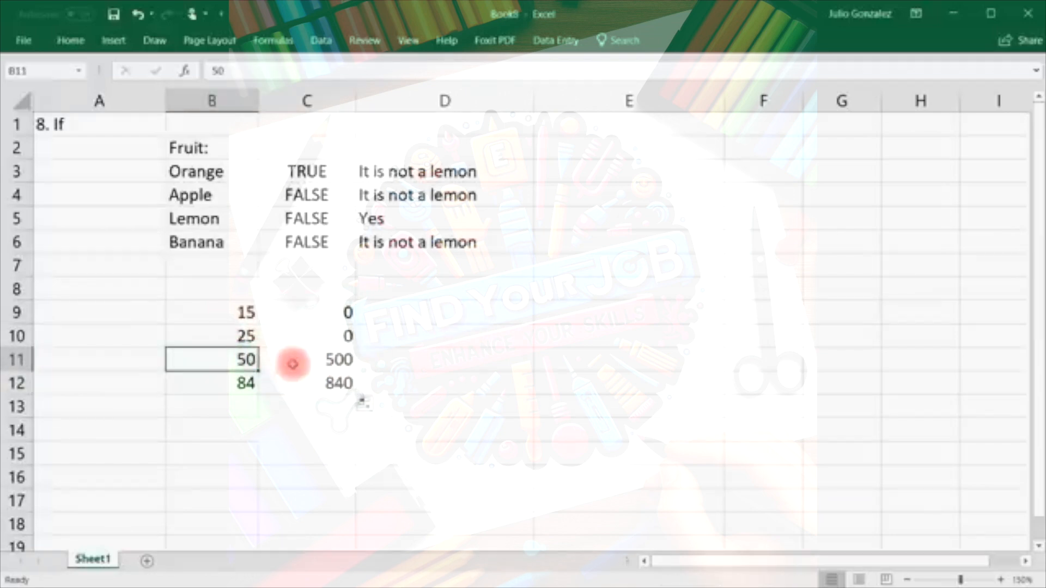
pyautogui.click(321, 360)
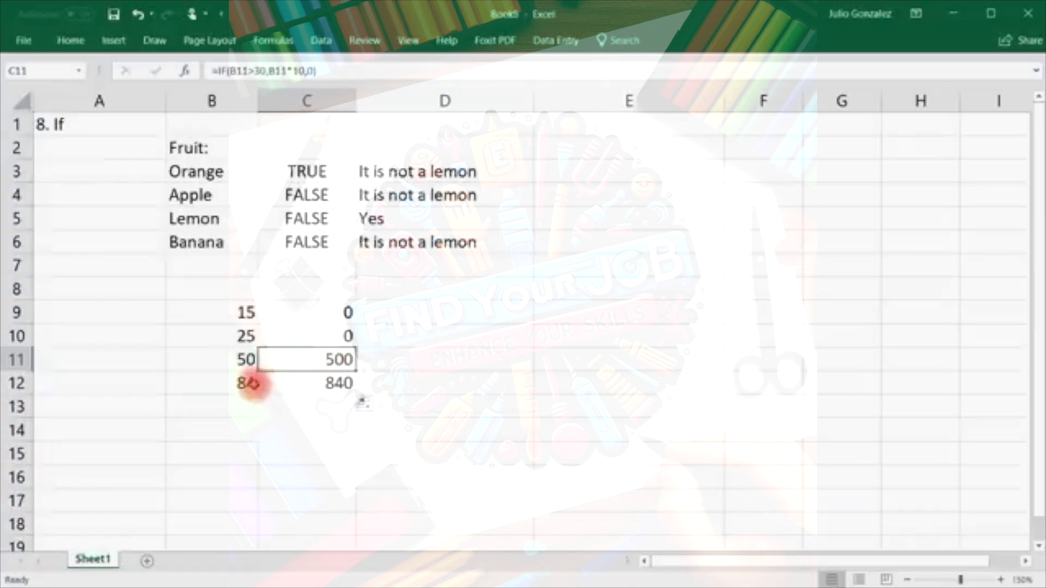
pyautogui.click(251, 384)
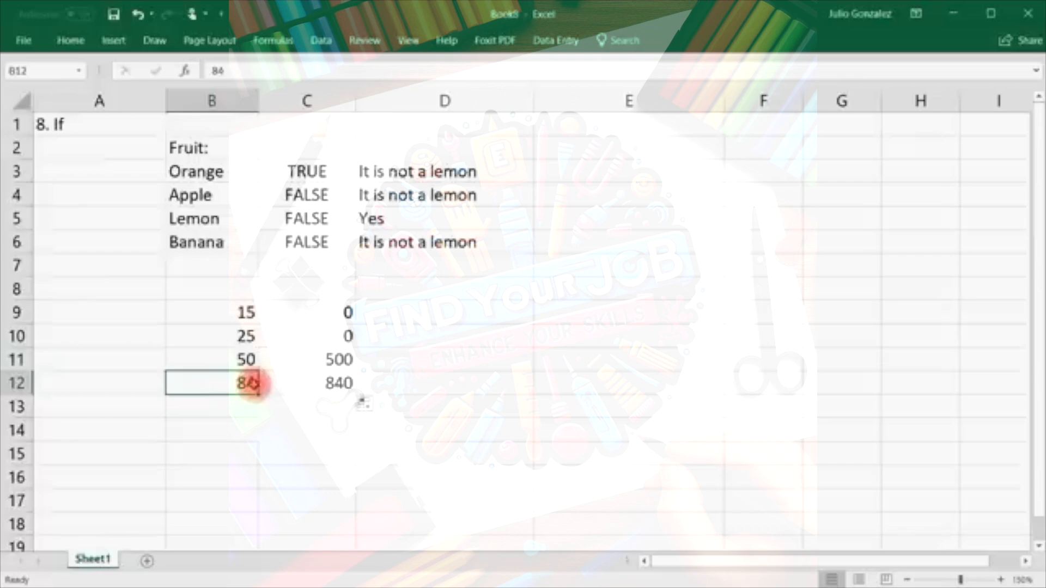
pyautogui.click(327, 382)
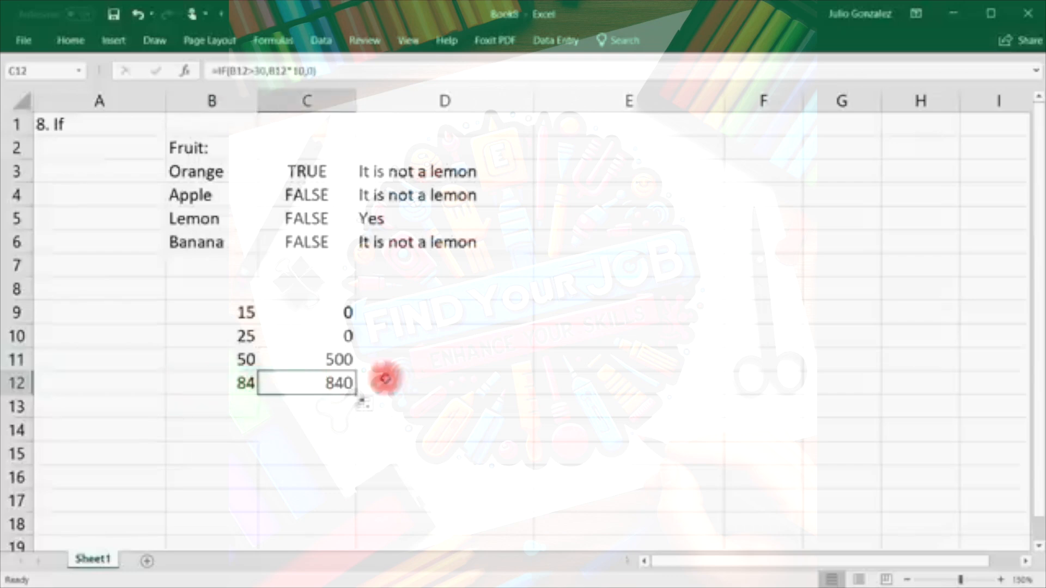
# Enter =IF(B9<30,B9-10,B9/10) in D9, which returns 5 for 15.
pyautogui.click(472, 313)
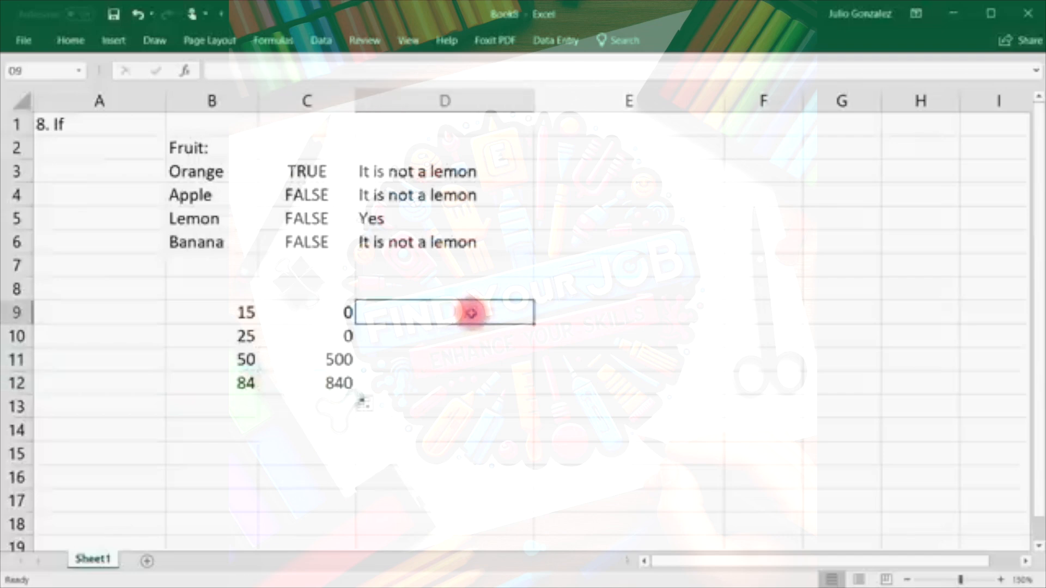
pyautogui.write('=if(')
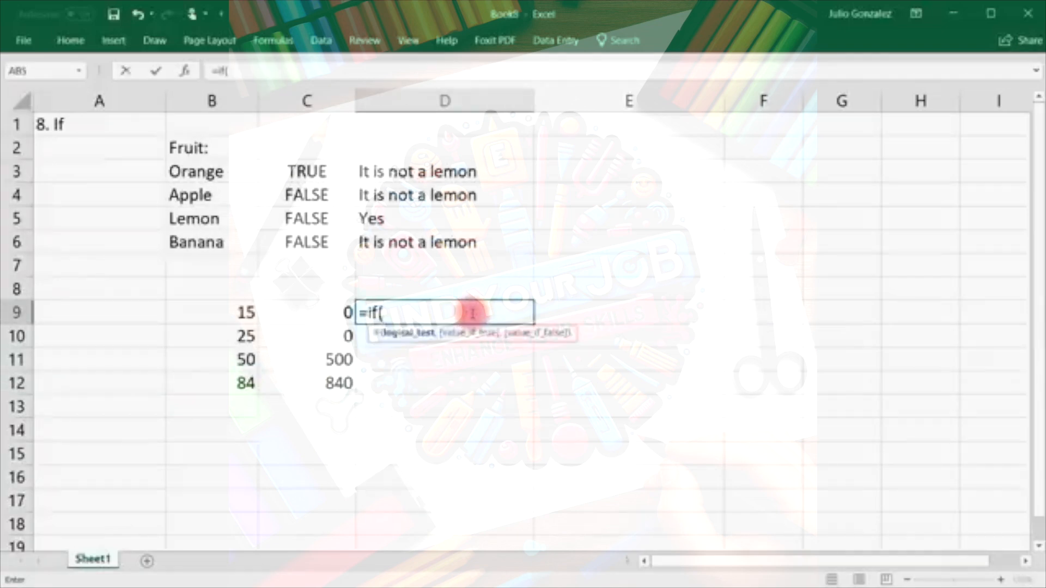
pyautogui.write('B9')
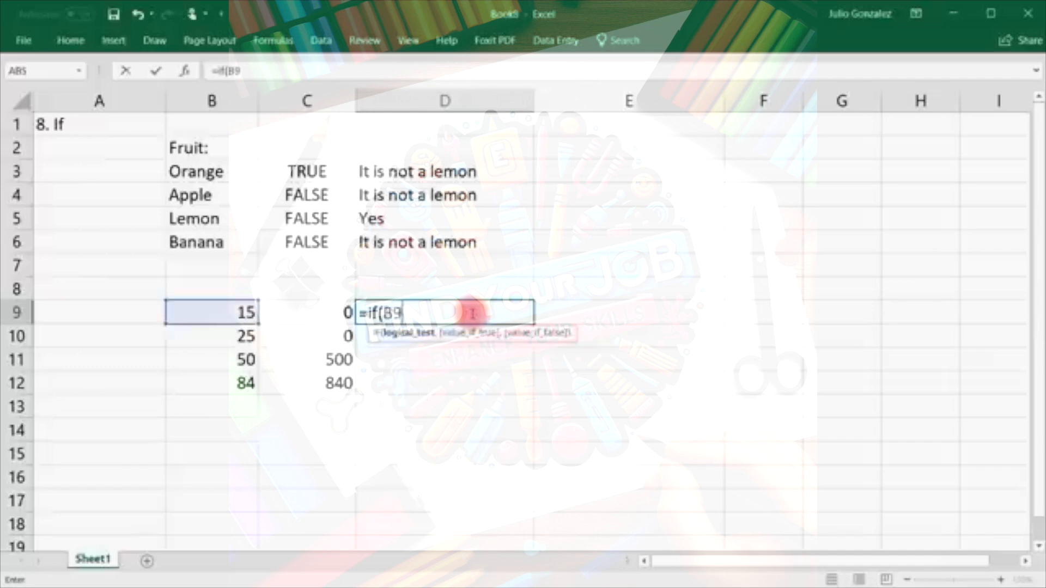
pyautogui.write('<')
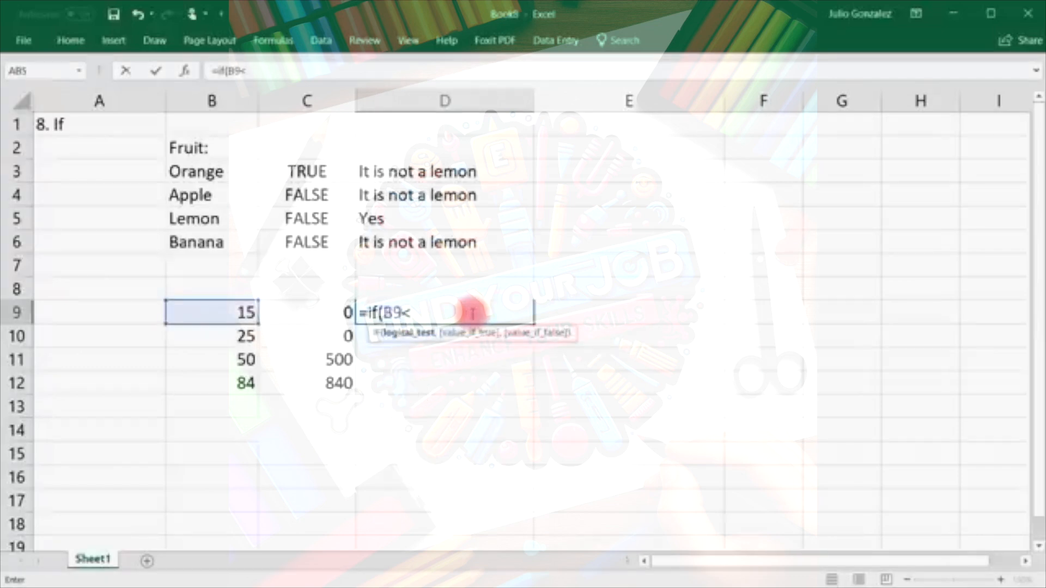
pyautogui.write('30,')
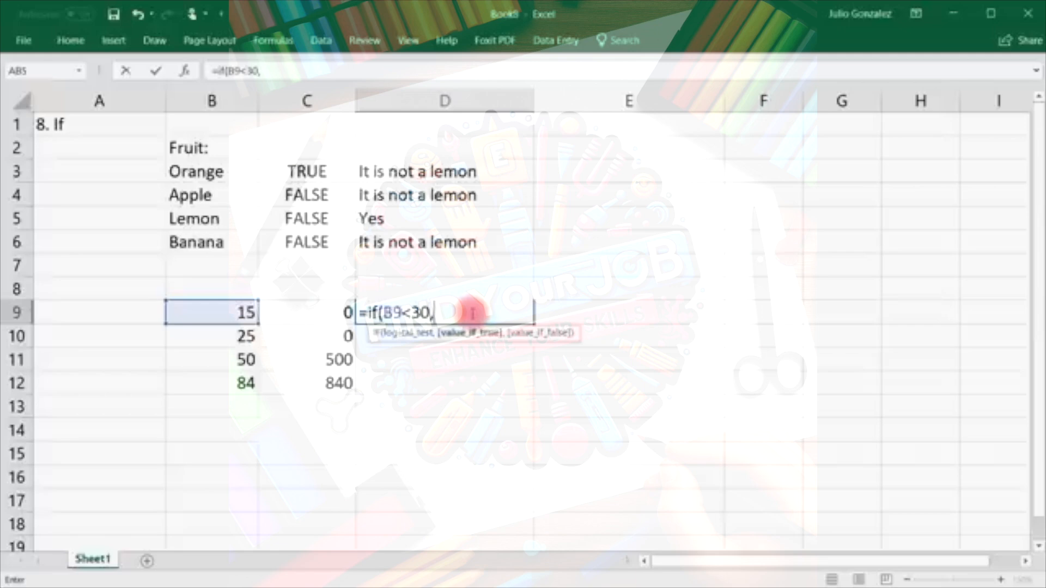
pyautogui.write('B9')
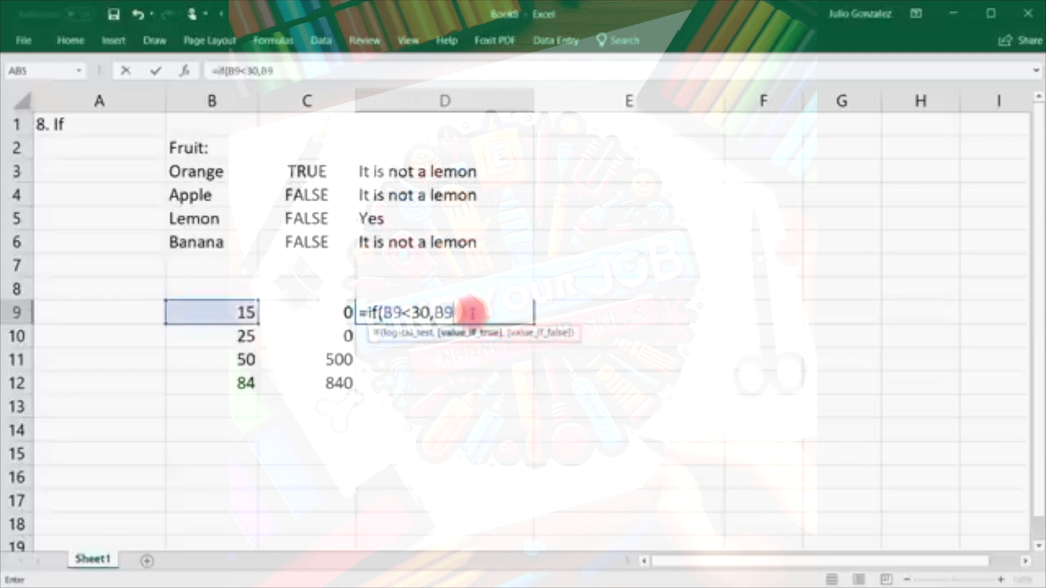
pyautogui.write('*')
pyautogui.press('BackSpace')
pyautogui.write('-10,')
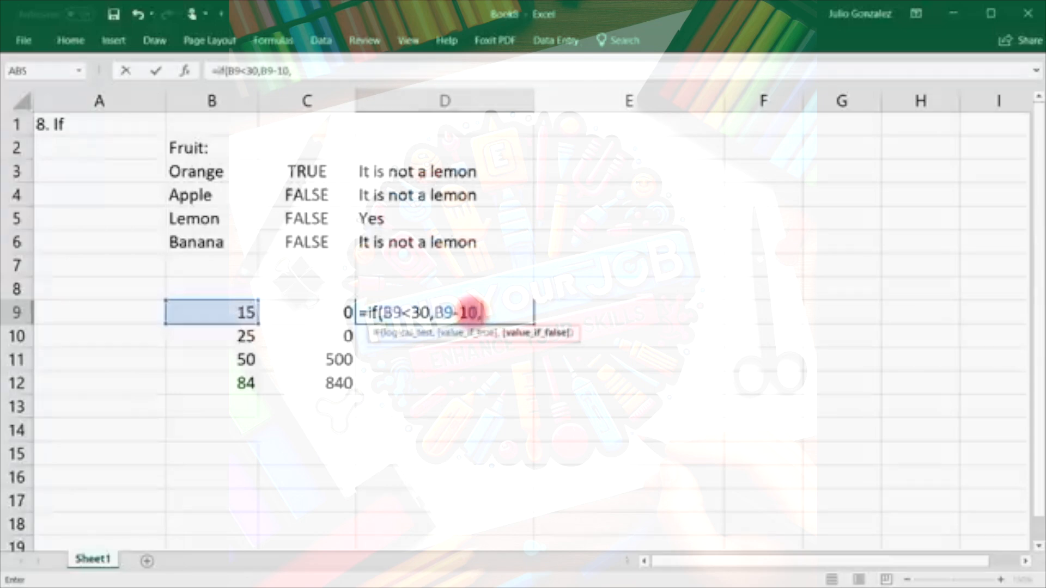
pyautogui.write('B9*')
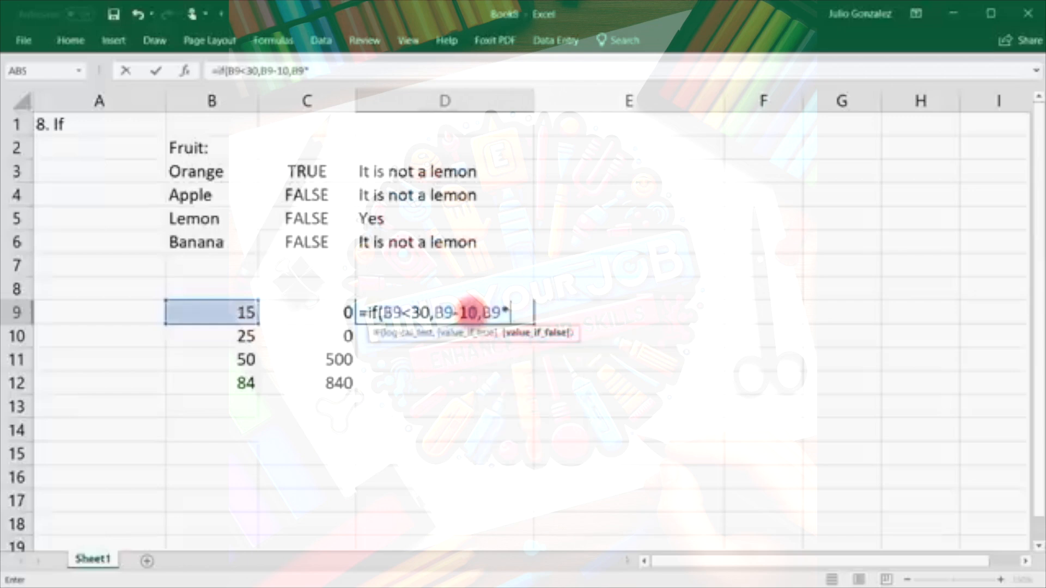
pyautogui.press('BackSpace')
pyautogui.write('/10)')
pyautogui.press('Return')
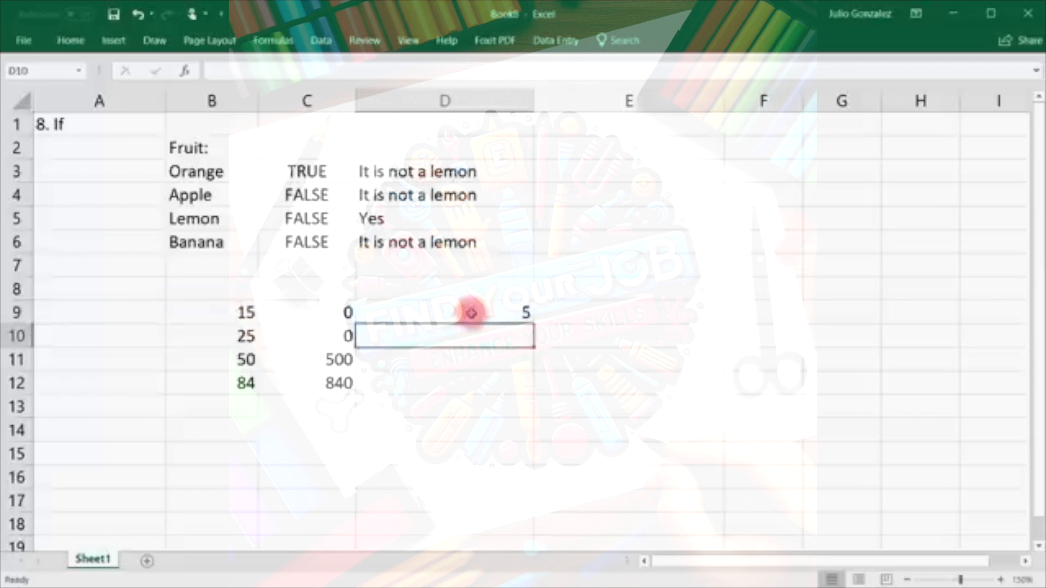
pyautogui.click(472, 313)
# Fill the D9 formula down through D12 and compare D9 and D10 with their B values.
pyautogui.moveTo(533, 321); pyautogui.dragTo(528, 396)
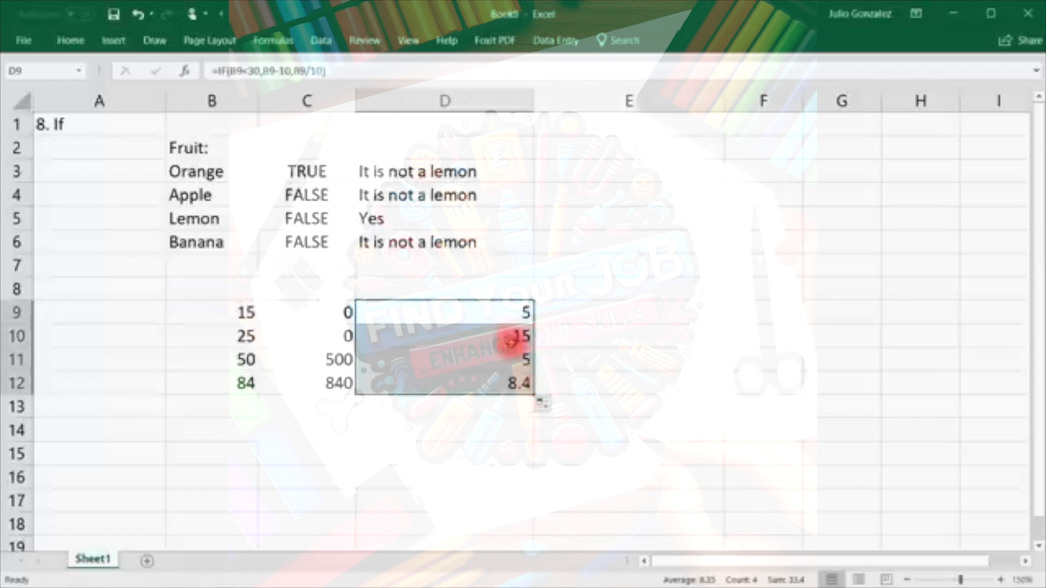
pyautogui.click(256, 311)
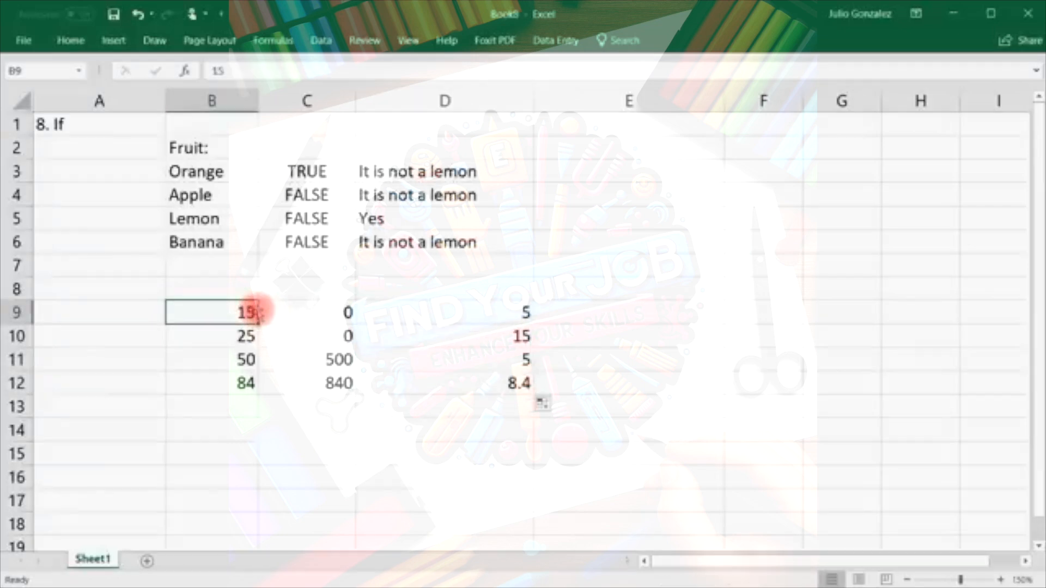
pyautogui.click(432, 312)
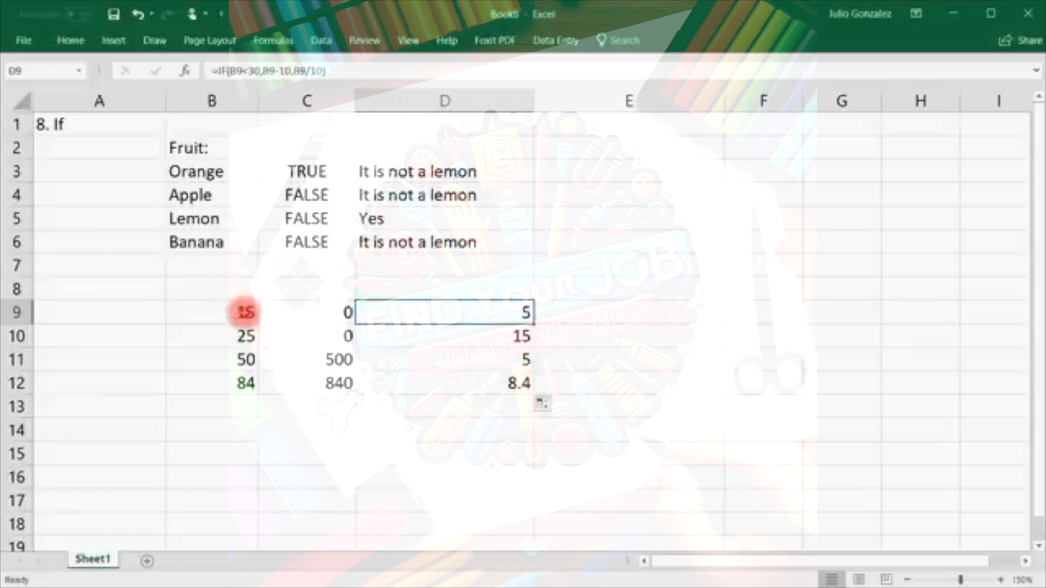
pyautogui.click(244, 312)
pyautogui.click(498, 318)
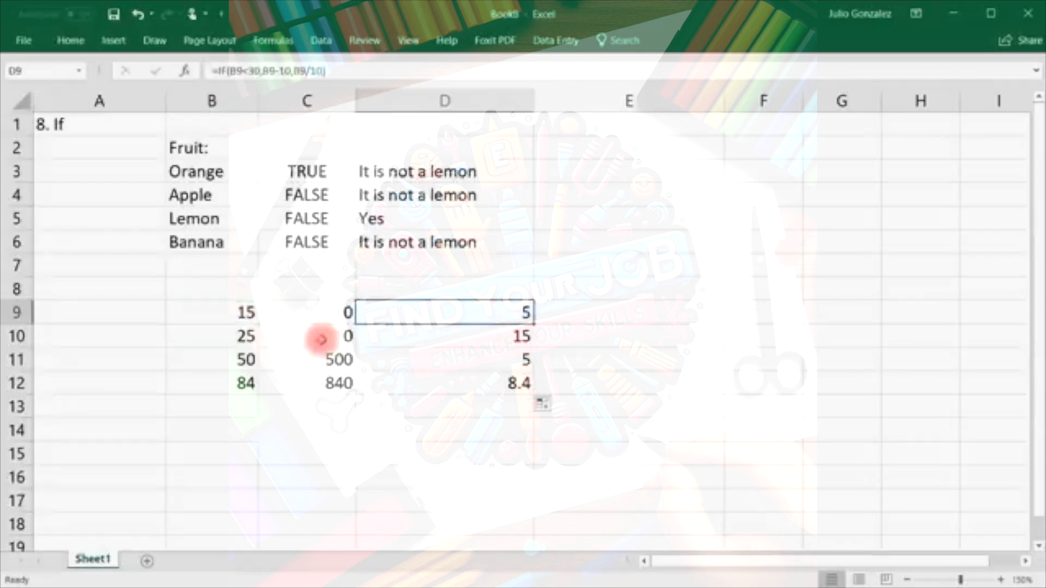
pyautogui.click(247, 335)
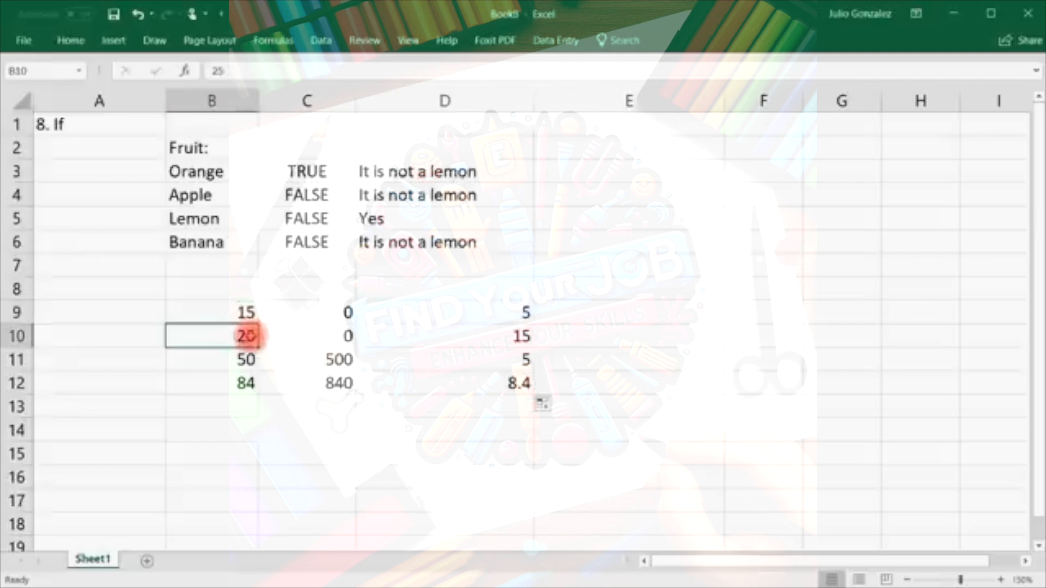
pyautogui.click(520, 337)
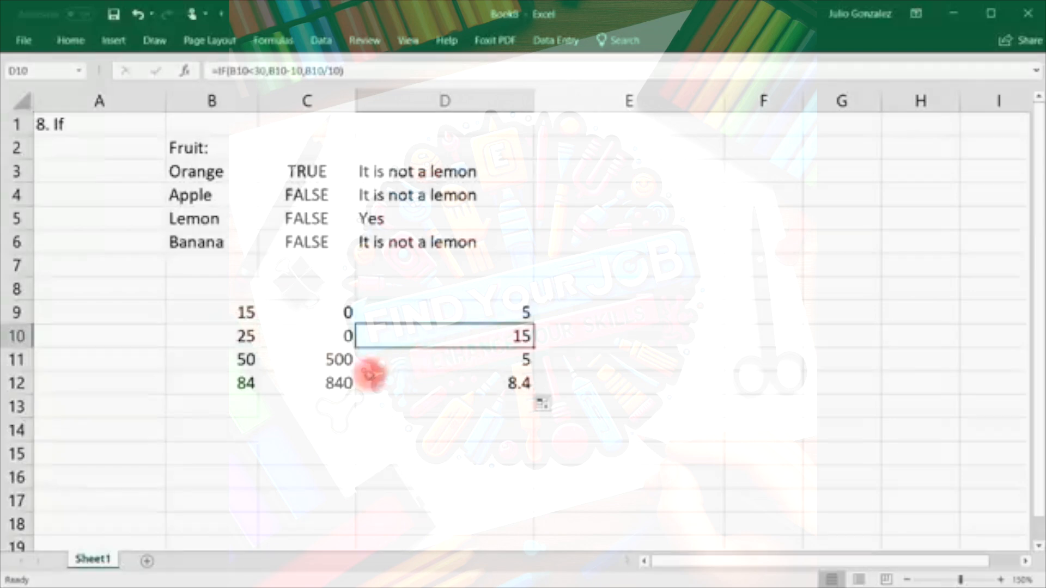
# Verify D11 and D12 return 5 and 8.4 for the values 50 and 84.
pyautogui.click(444, 359)
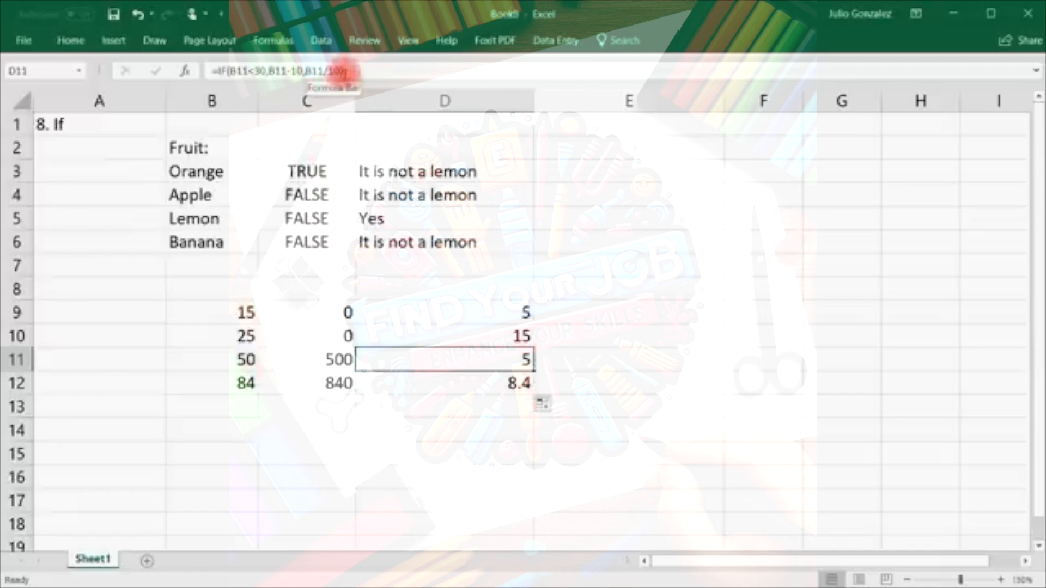
pyautogui.click(264, 363)
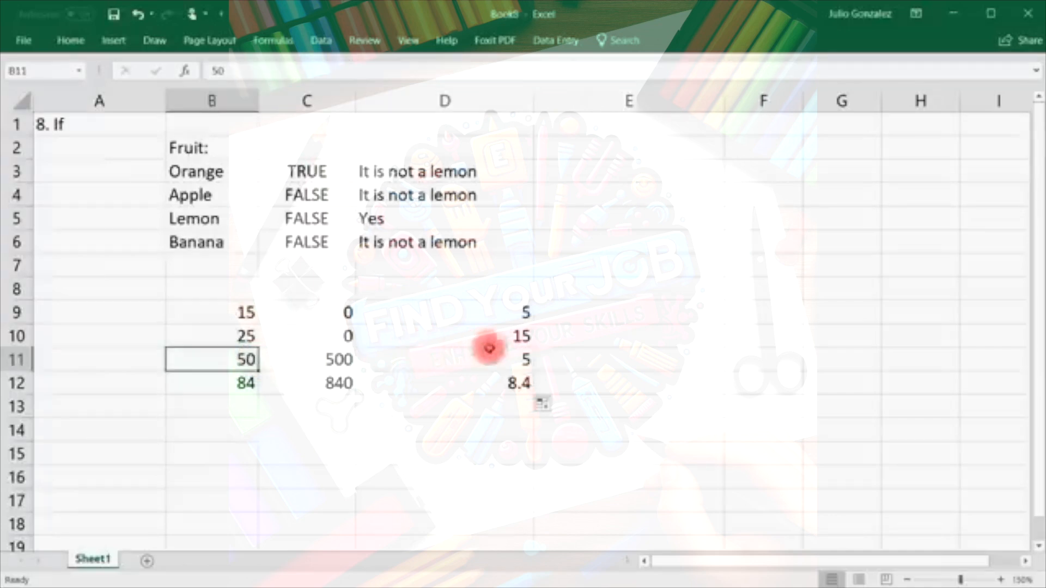
pyautogui.click(422, 353)
pyautogui.click(251, 382)
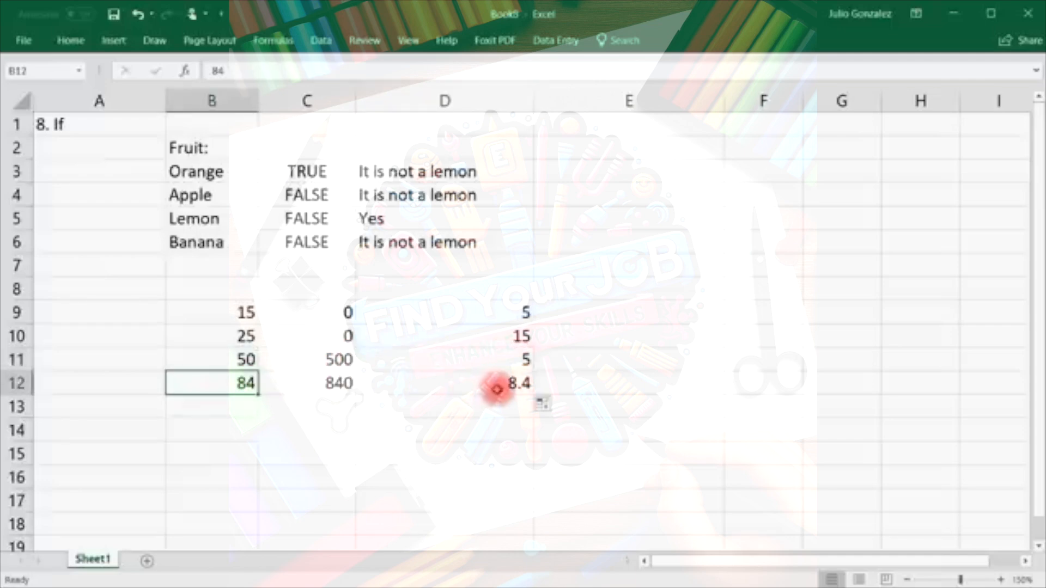
pyautogui.click(496, 387)
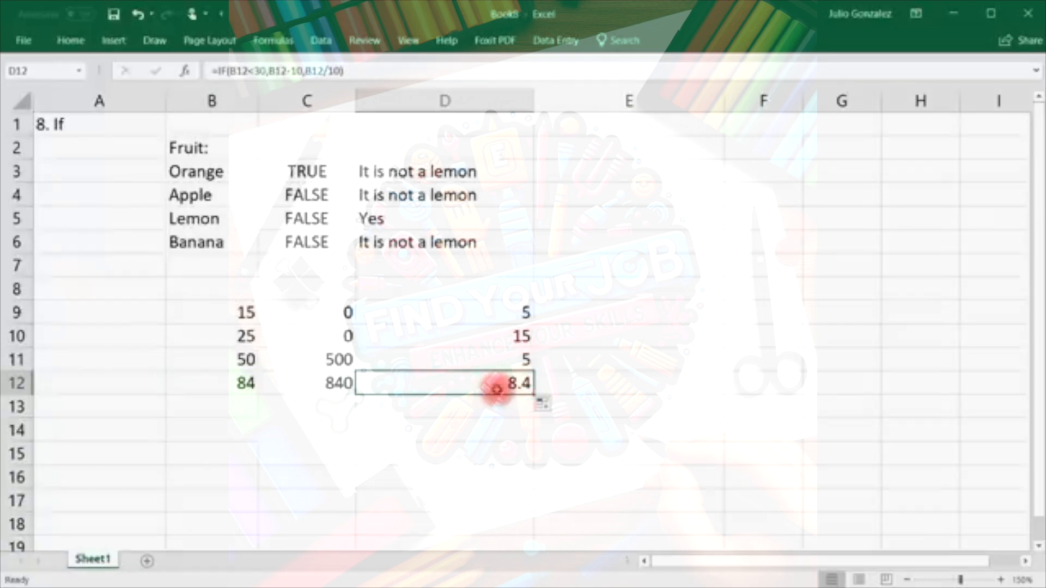
pyautogui.click(243, 310)
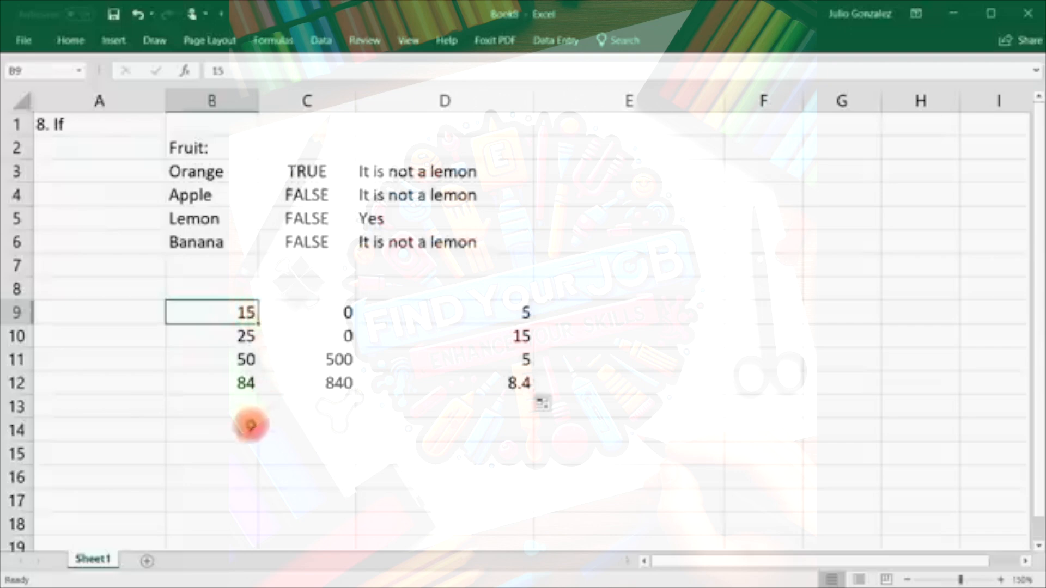
# Enter Yes as the flag in B14.
pyautogui.click(243, 427)
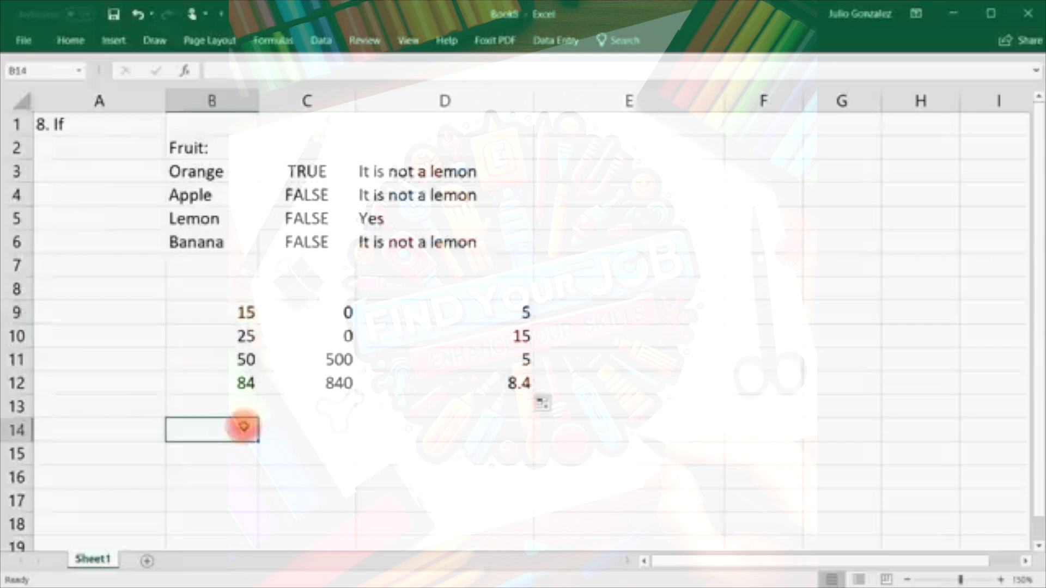
pyautogui.write('Yes')
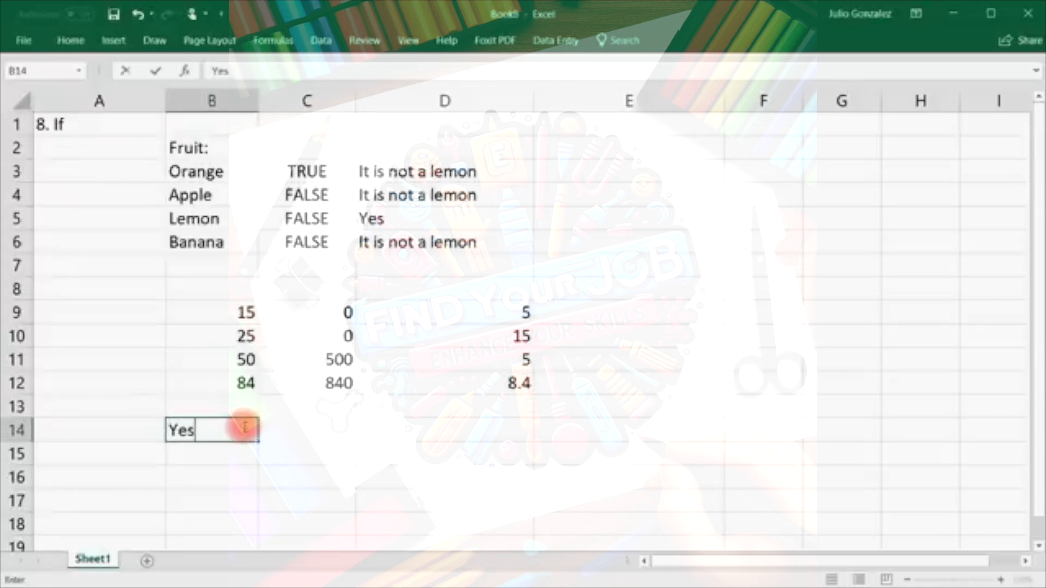
pyautogui.press('Tab')
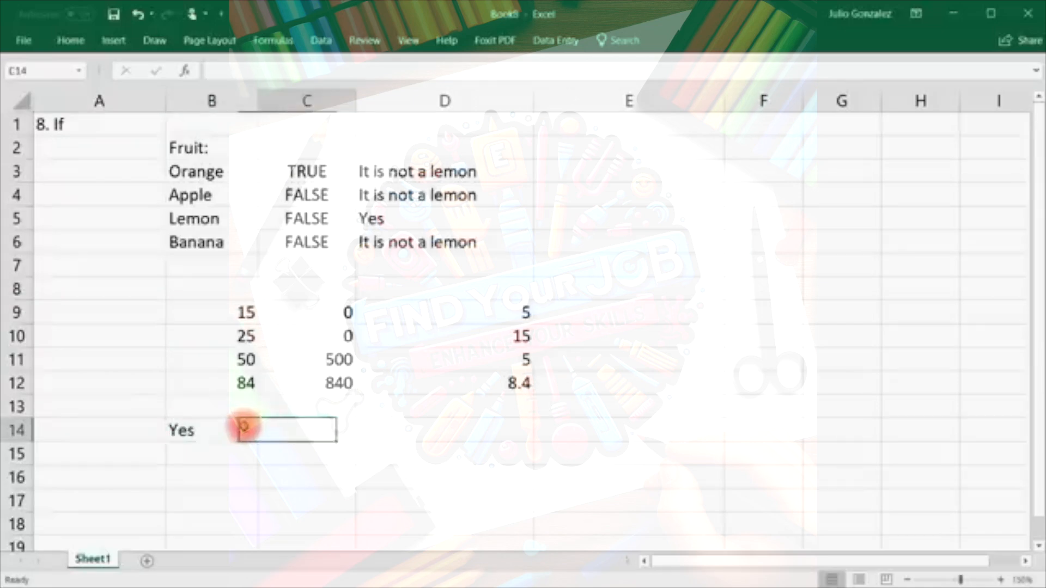
# Enter =IF(B14="Yes",SUM(B9:B12),AVERAGE(B9:B12)) in C14, returning 174.
pyautogui.write('=If')
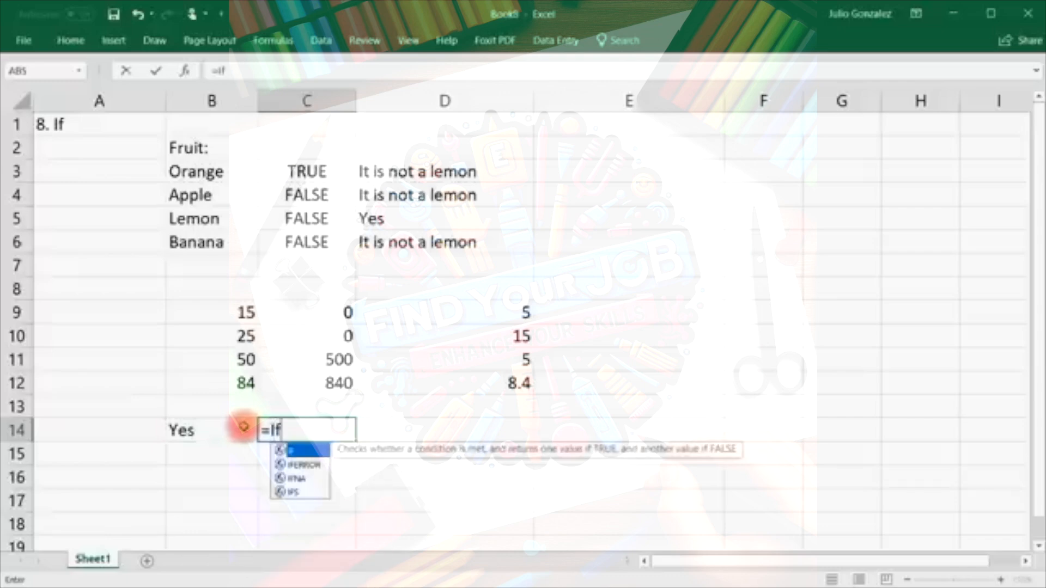
pyautogui.write('(')
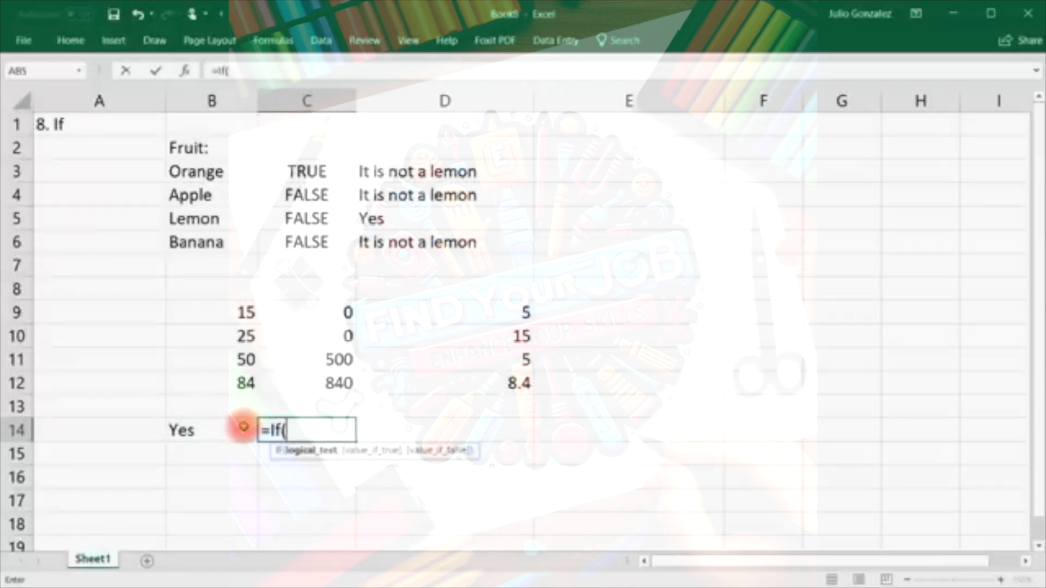
pyautogui.write('B14')
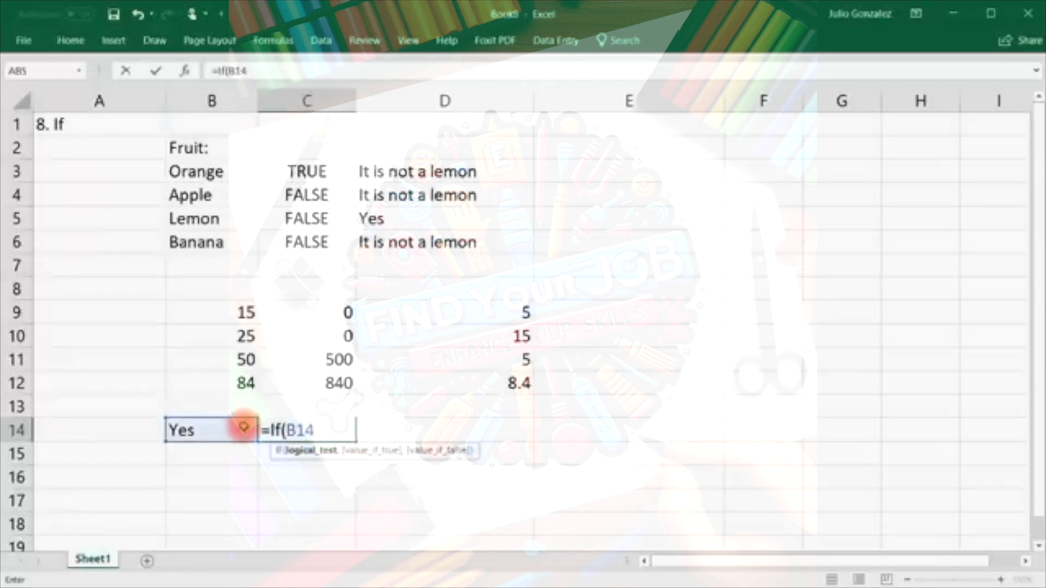
pyautogui.write('="Yes",')
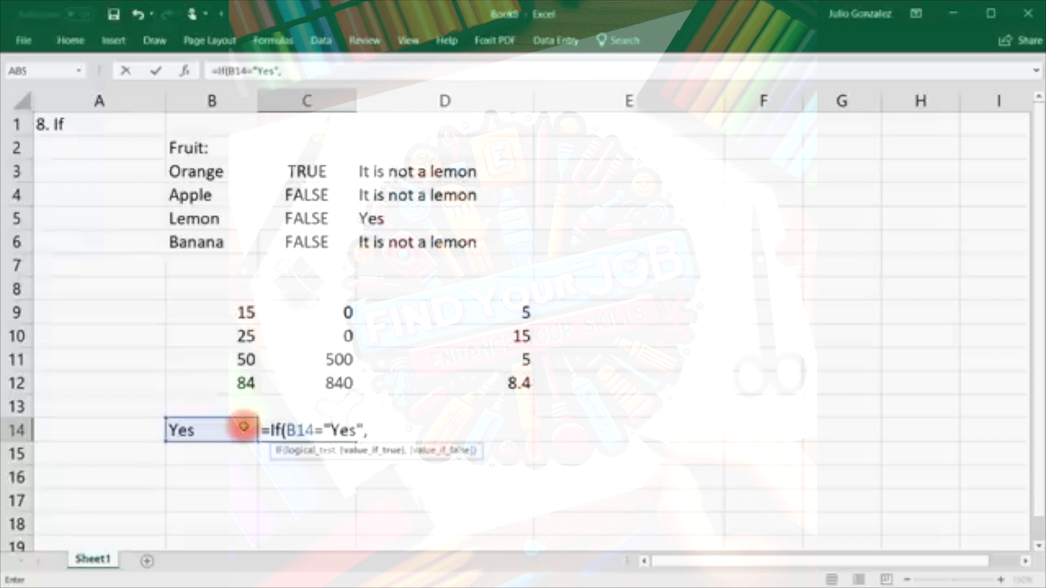
pyautogui.write('sum(')
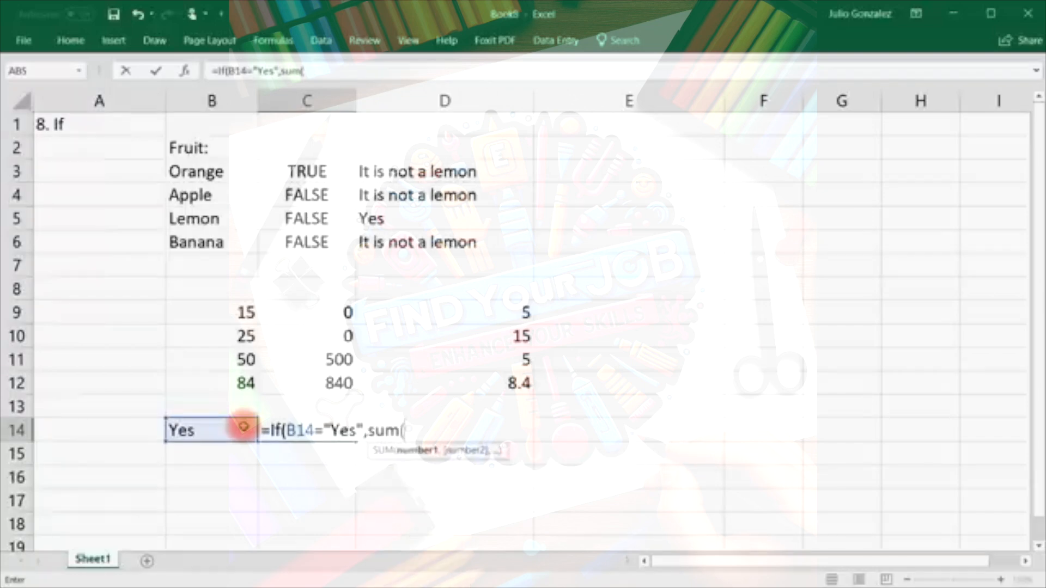
pyautogui.moveTo(224, 308); pyautogui.dragTo(240, 384)
pyautogui.write('),')
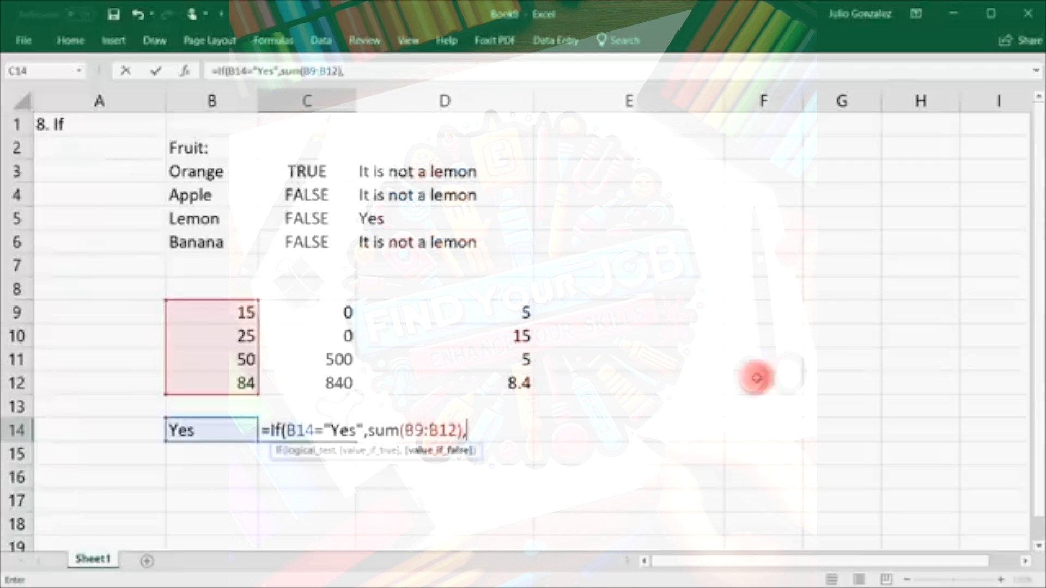
pyautogui.write('average(')
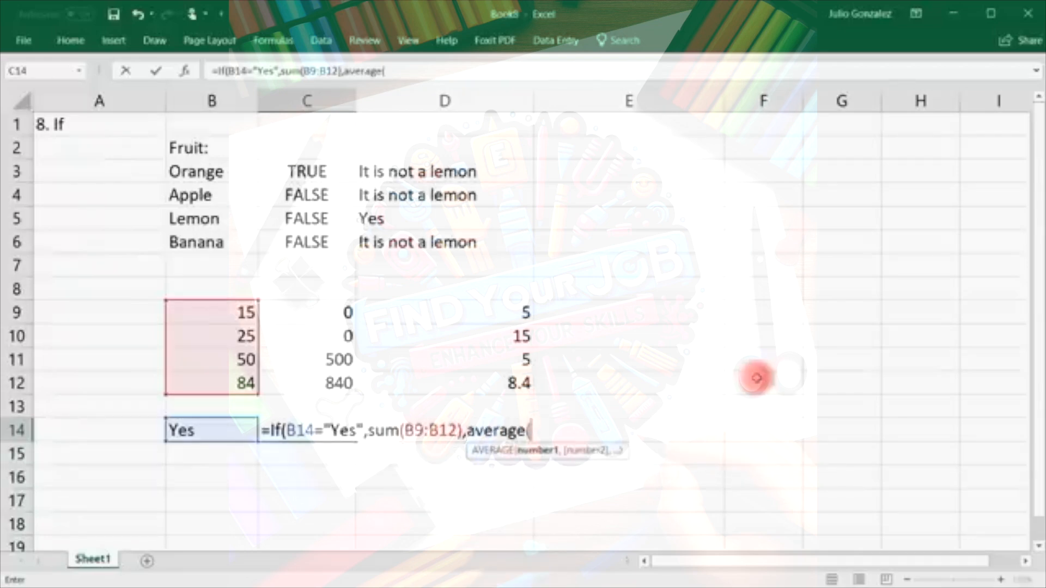
pyautogui.click(208, 307)
pyautogui.moveTo(208, 329); pyautogui.dragTo(212, 386)
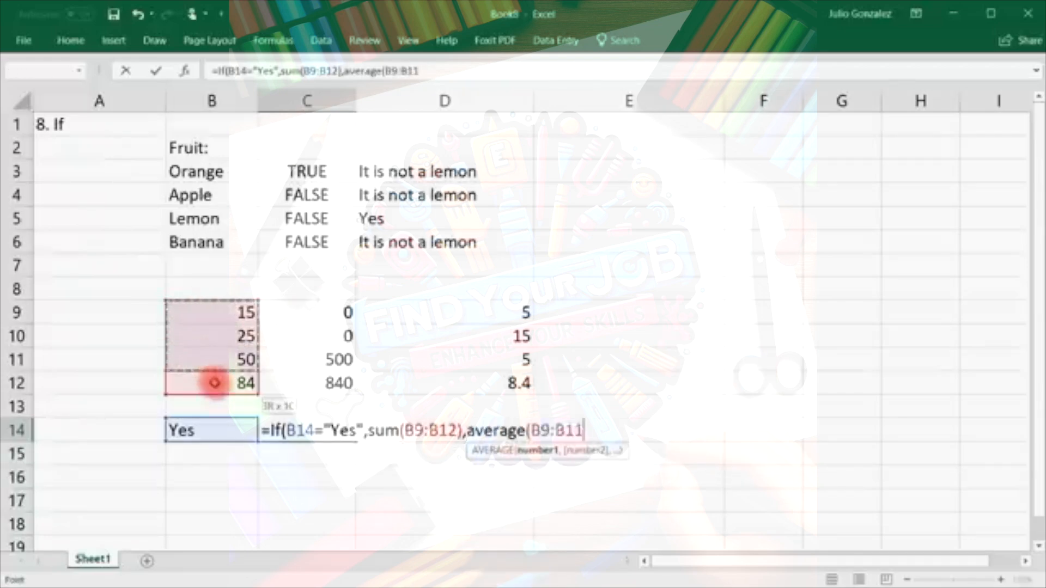
pyautogui.write('))')
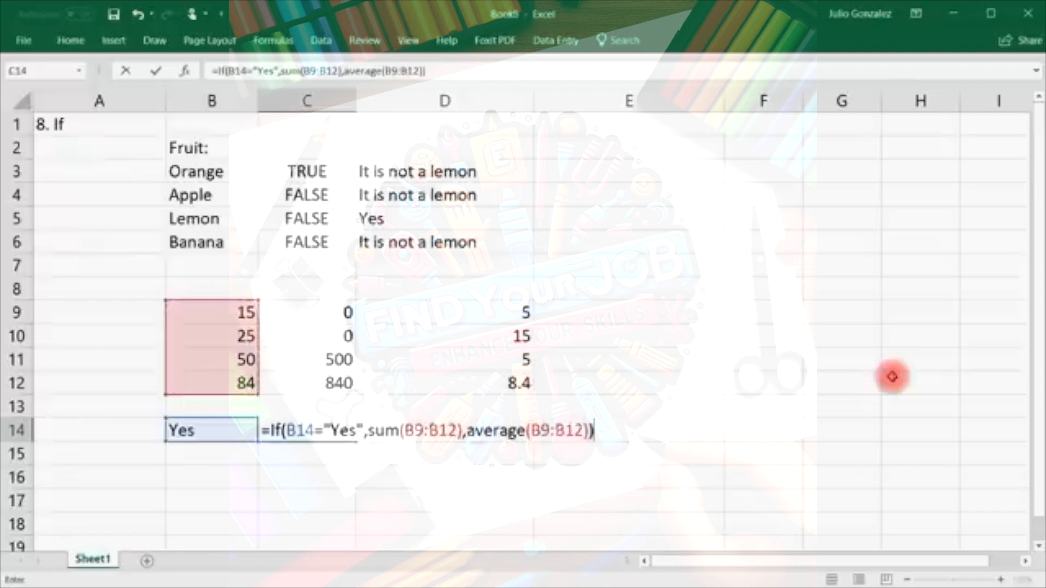
pyautogui.press('Return')
pyautogui.click(339, 430)
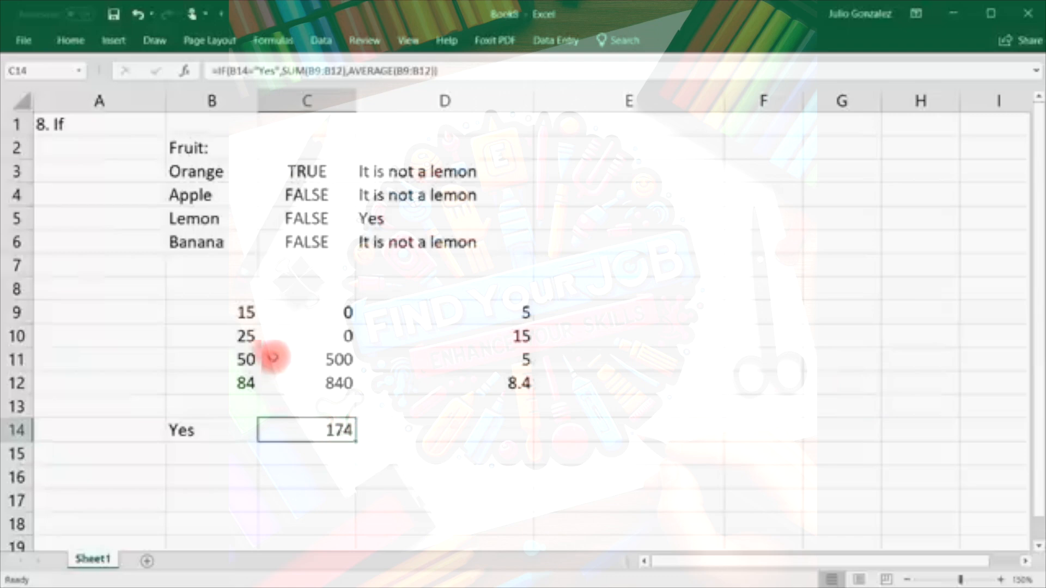
# Enter =15+25+50+84 in C15 to confirm the total of 174.
pyautogui.click(309, 451)
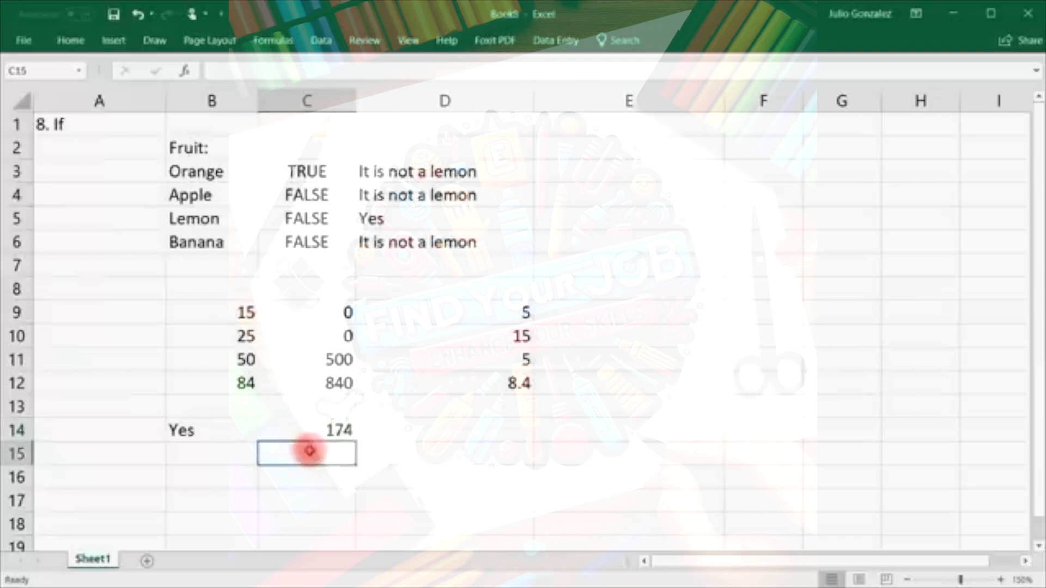
pyautogui.write('=s')
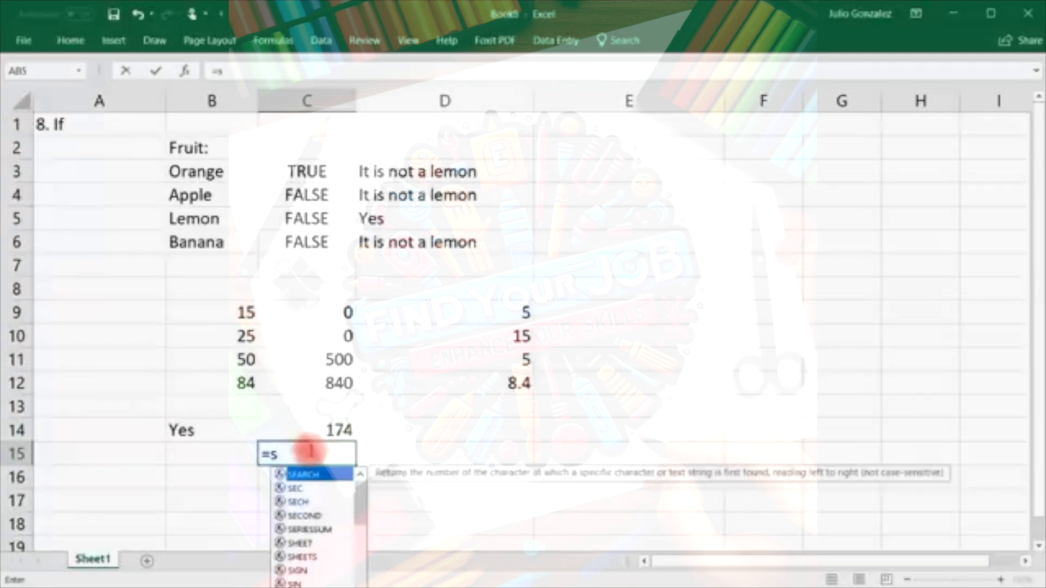
pyautogui.press('BackSpace')
pyautogui.write('15+')
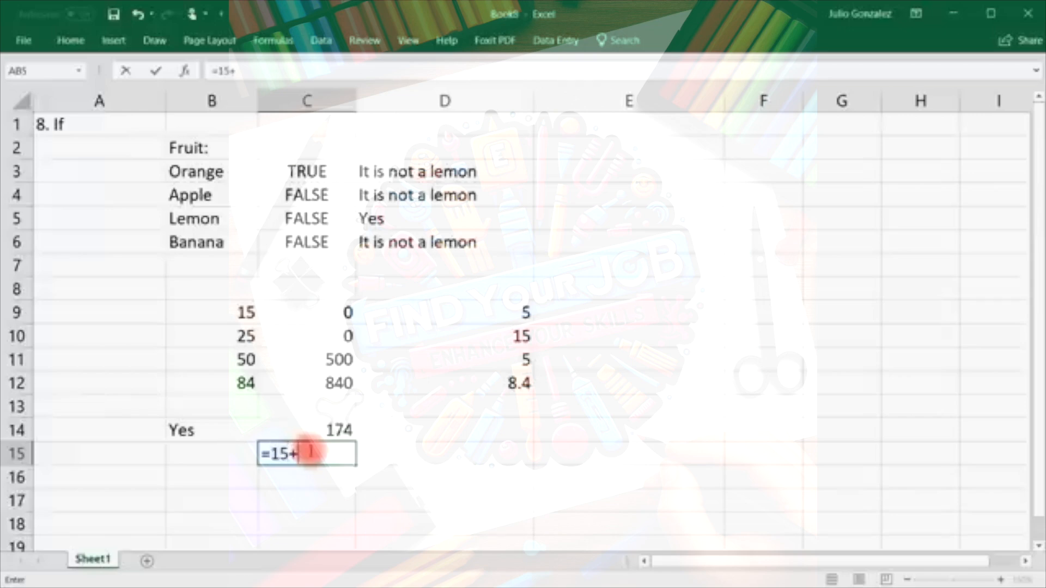
pyautogui.write('25+50')
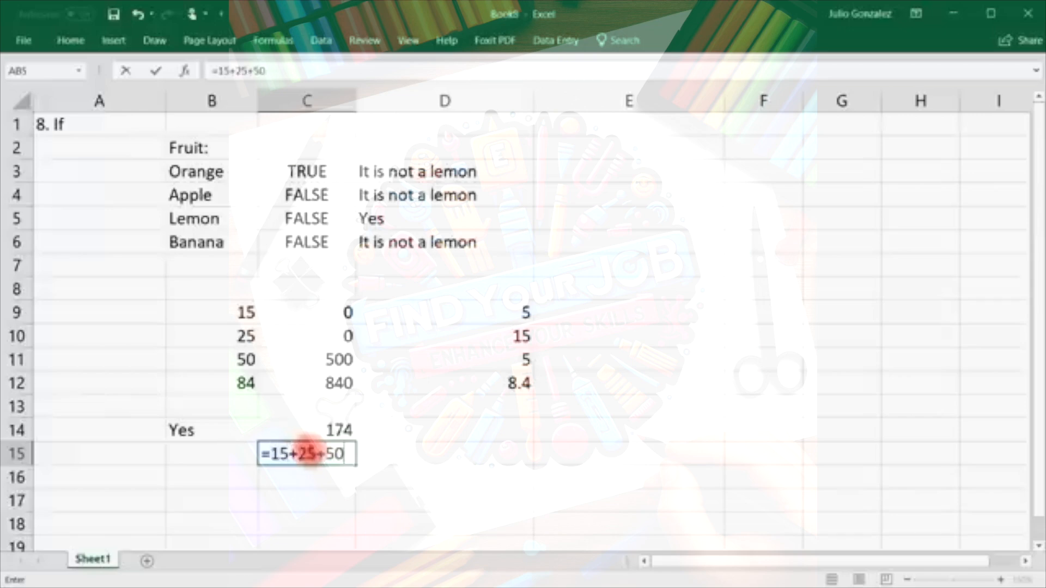
pyautogui.write('+84')
pyautogui.press('Return')
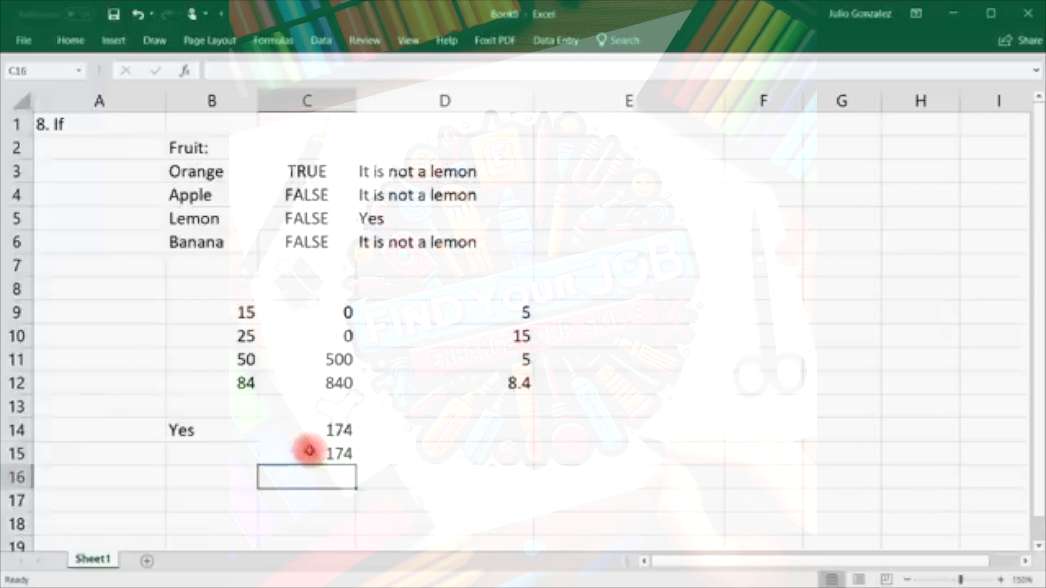
# Change B14 to No and enter =average(15,25,50,84) in C16 to confirm 43.5.
pyautogui.click(191, 430)
pyautogui.write('No')
pyautogui.press('Return')
pyautogui.click(331, 477)
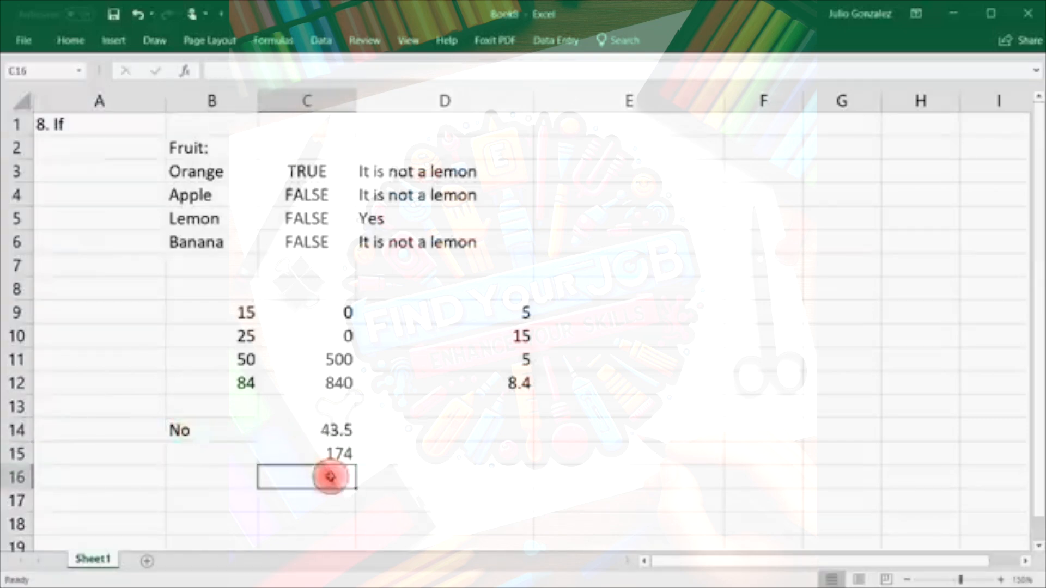
pyautogui.write('=av')
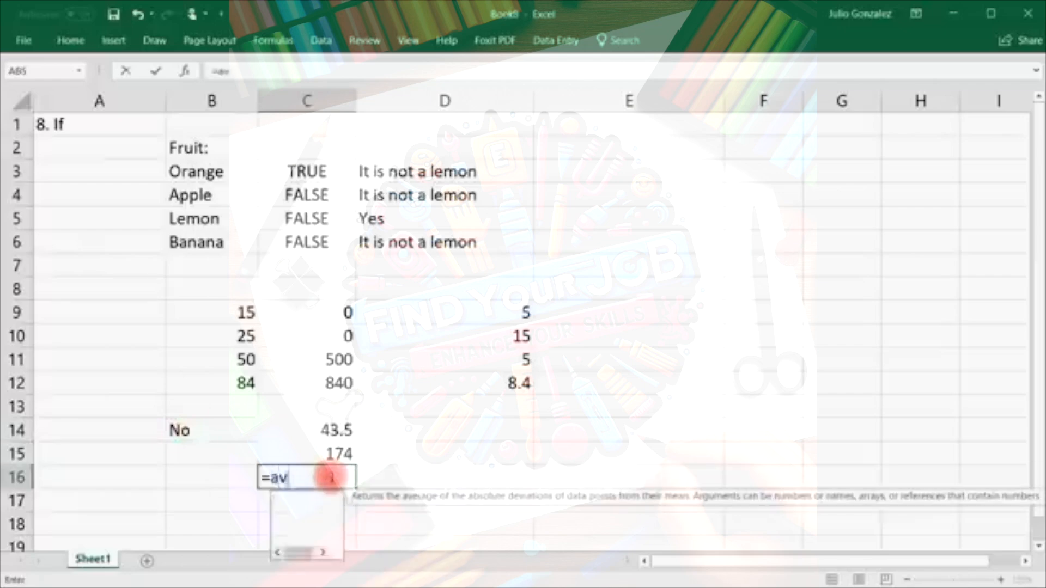
pyautogui.write('erage(15')
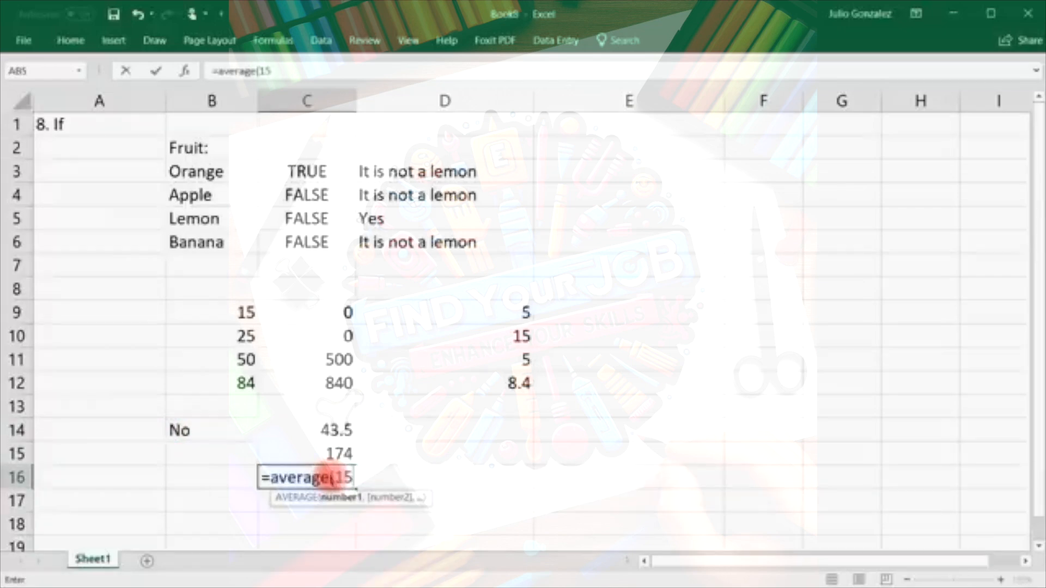
pyautogui.write(',25,50')
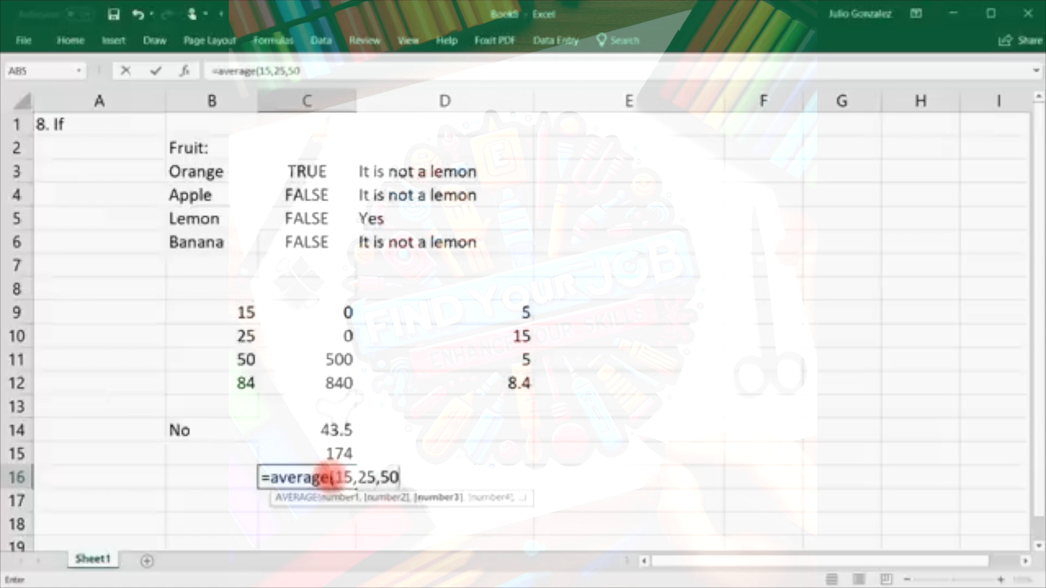
pyautogui.write(',84)')
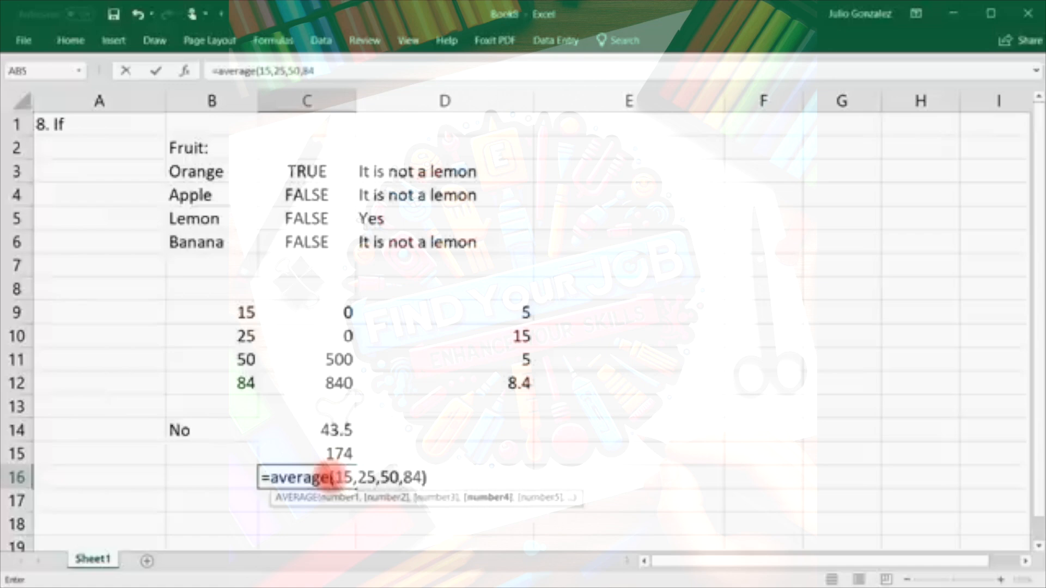
pyautogui.press('Return')
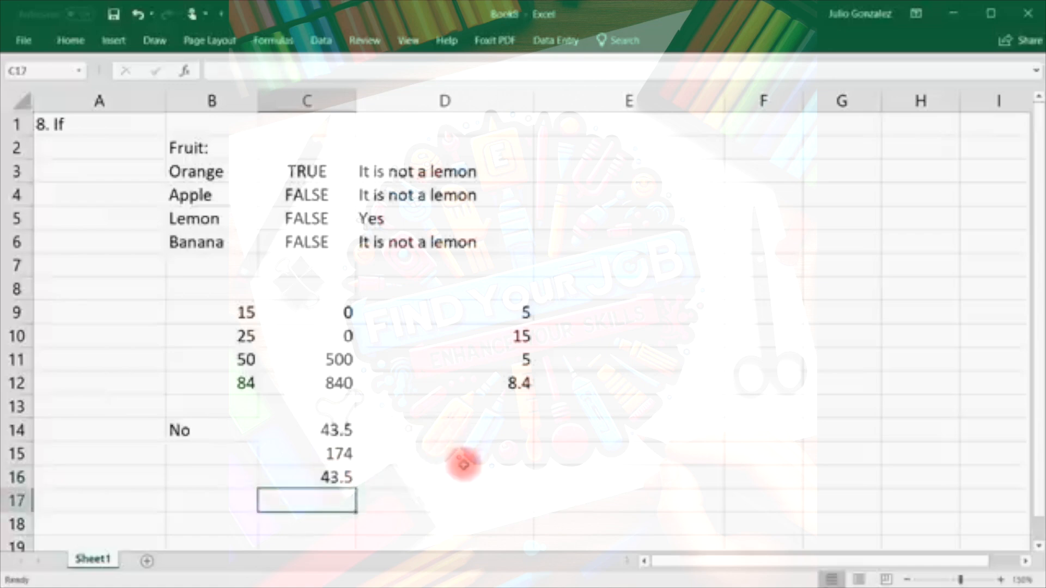
# Review the No result in C14, then clear the whole '8. If' example range A1:D16.
pyautogui.click(205, 432)
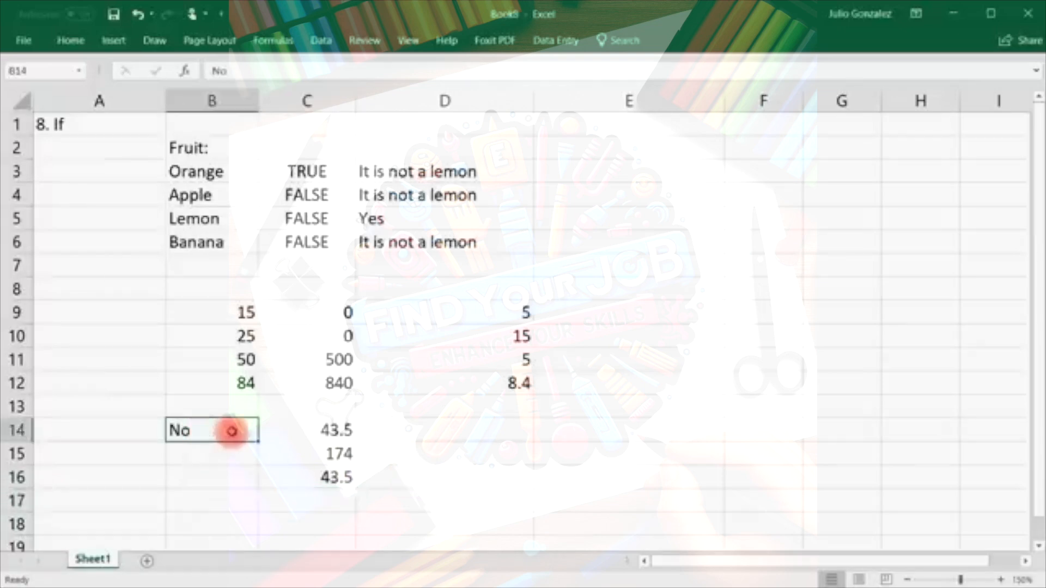
pyautogui.click(340, 430)
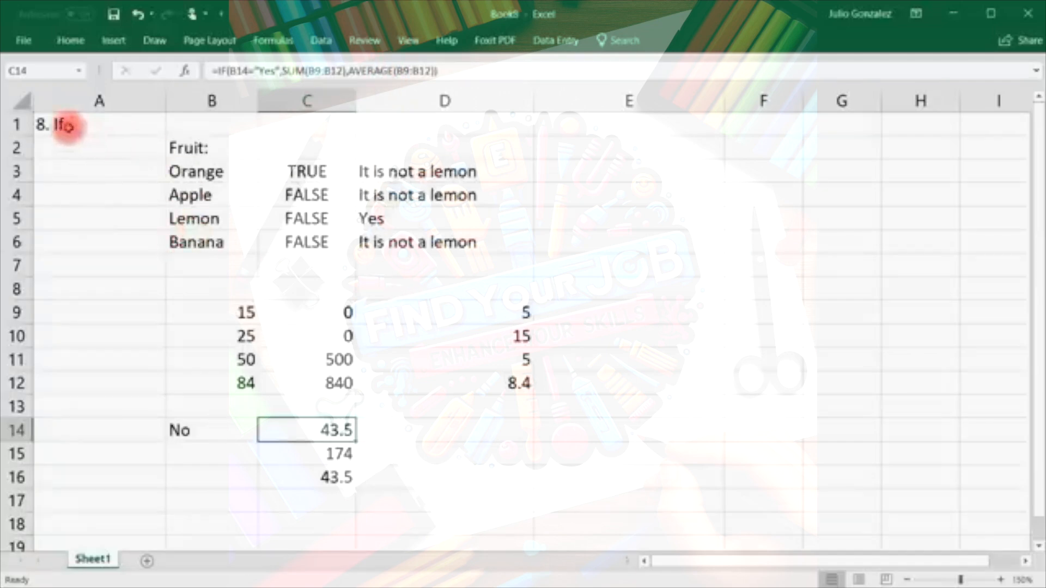
pyautogui.moveTo(67, 127); pyautogui.dragTo(455, 492)
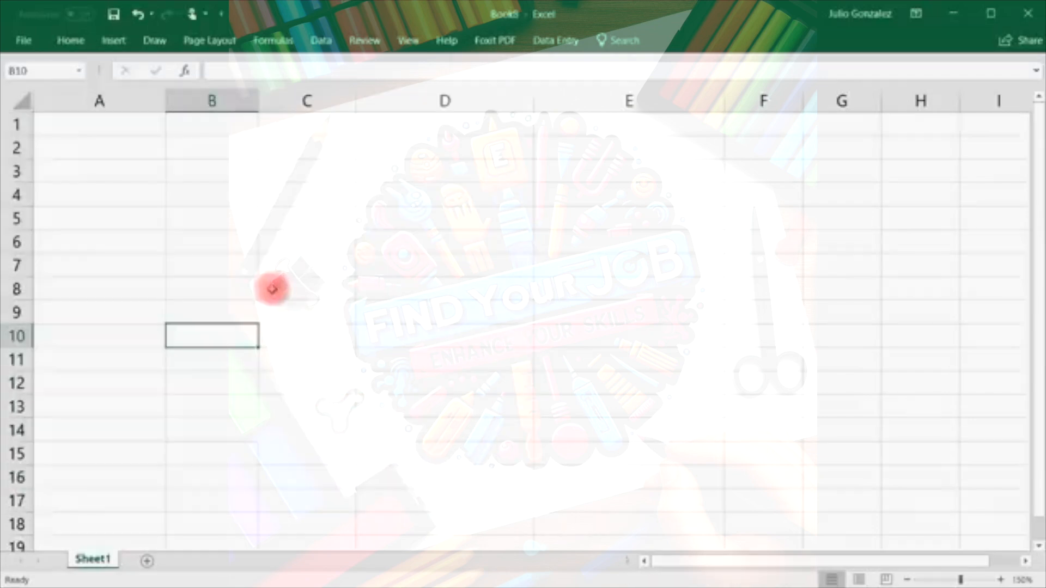
pyautogui.click(99, 124)
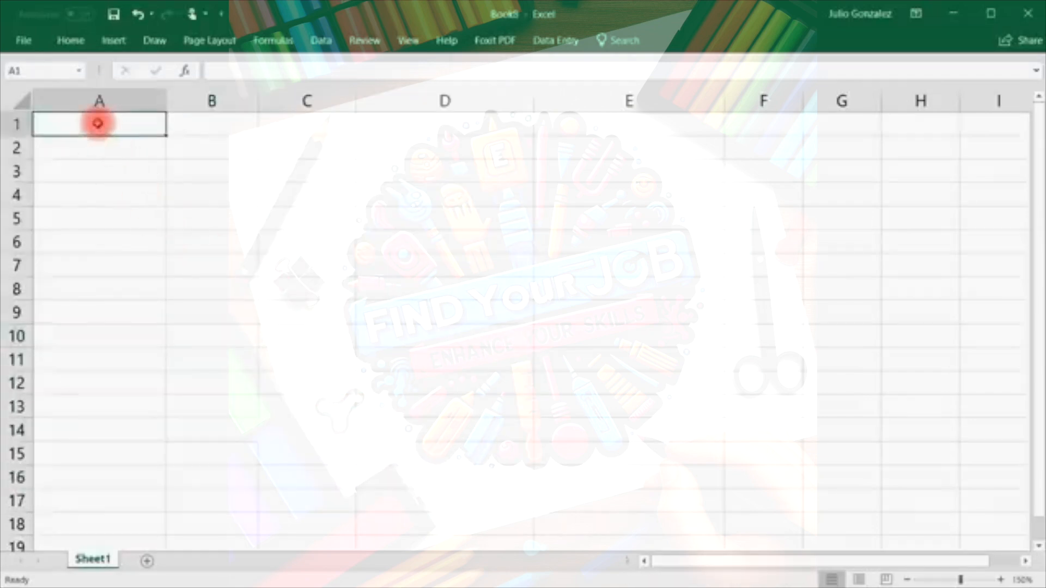
# Enter the title '9. Vlookup' in A1 and narrow column A to fit it.
pyautogui.write('9')
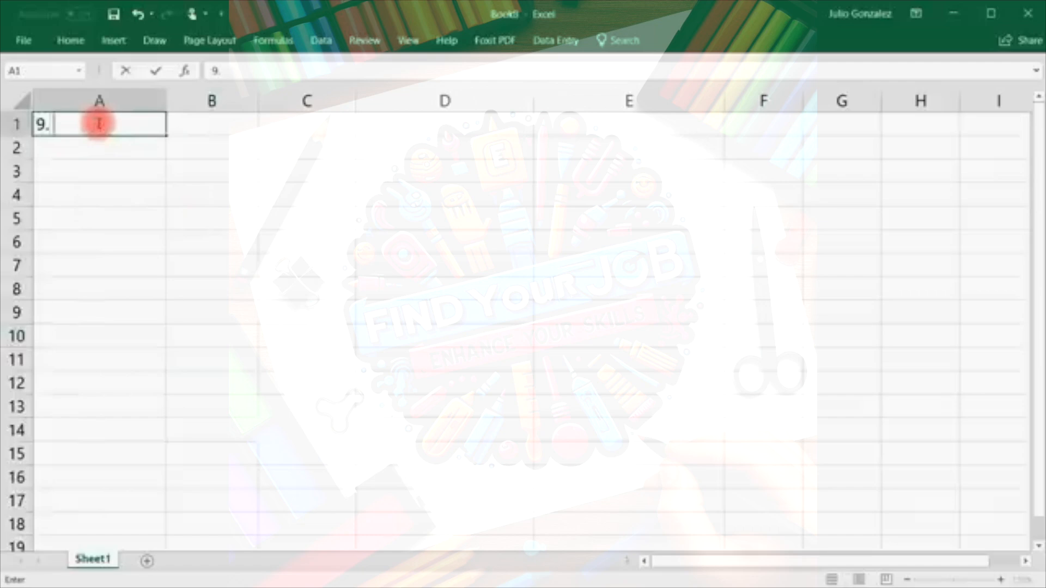
pyautogui.write('. Vlookup')
pyautogui.press('Return')
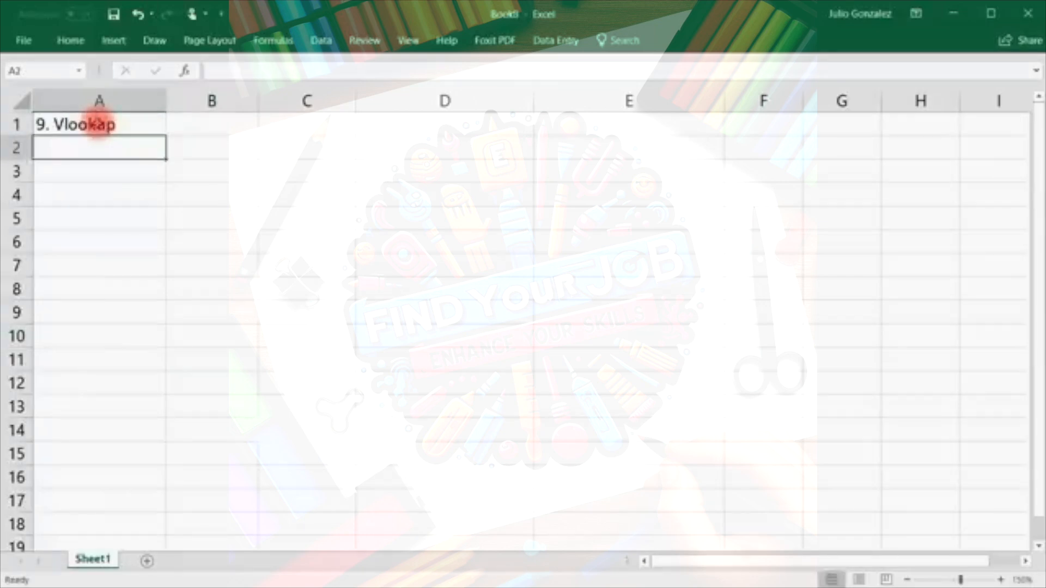
pyautogui.moveTo(167, 100); pyautogui.dragTo(117, 100)
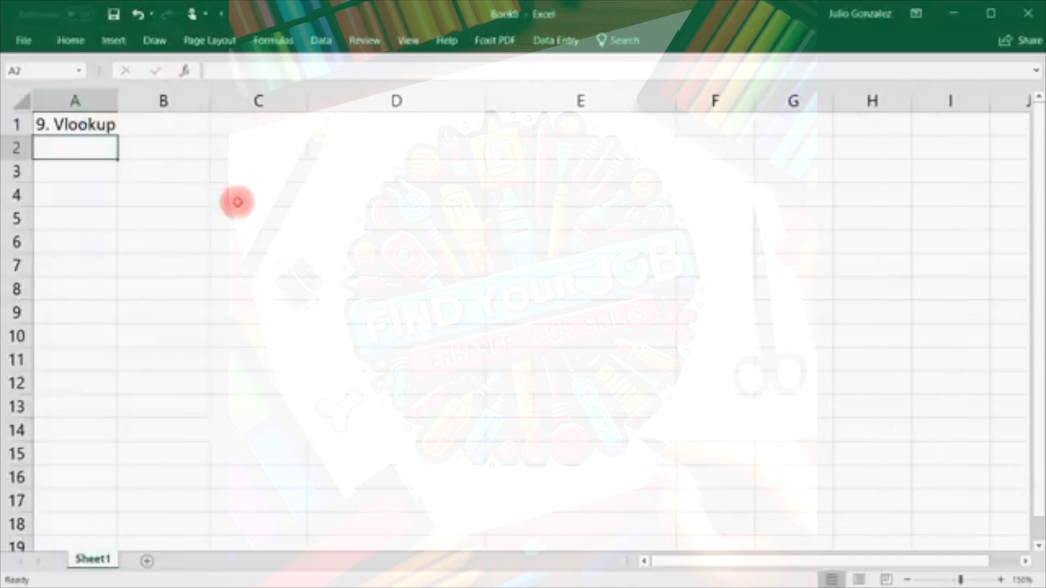
# Add headings Name:, Email:, Phone Number: and Revenue across B1:E1, then widen column B.
pyautogui.click(183, 126)
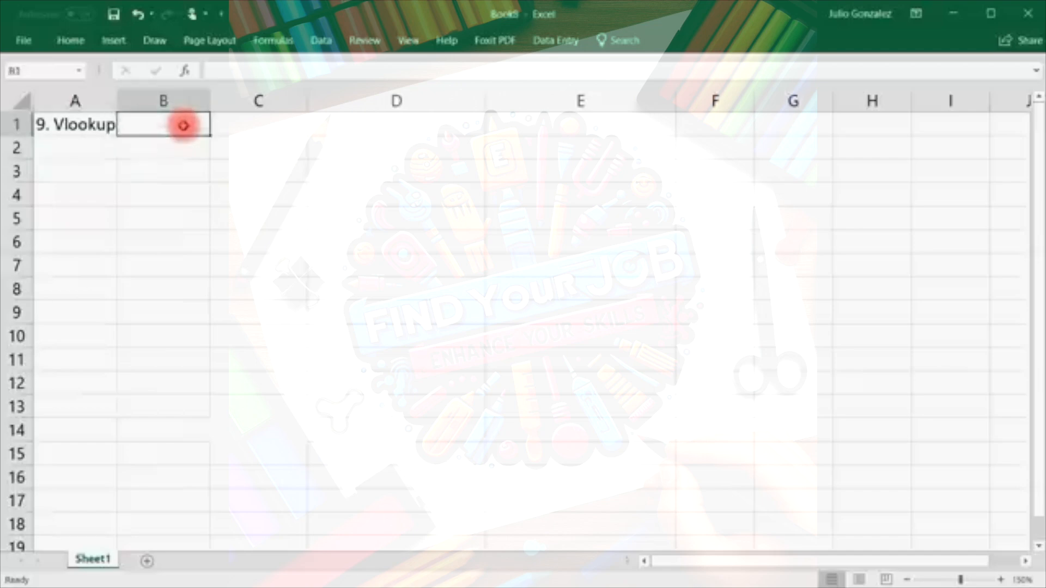
pyautogui.write('F')
pyautogui.press('BackSpace')
pyautogui.write('Name:')
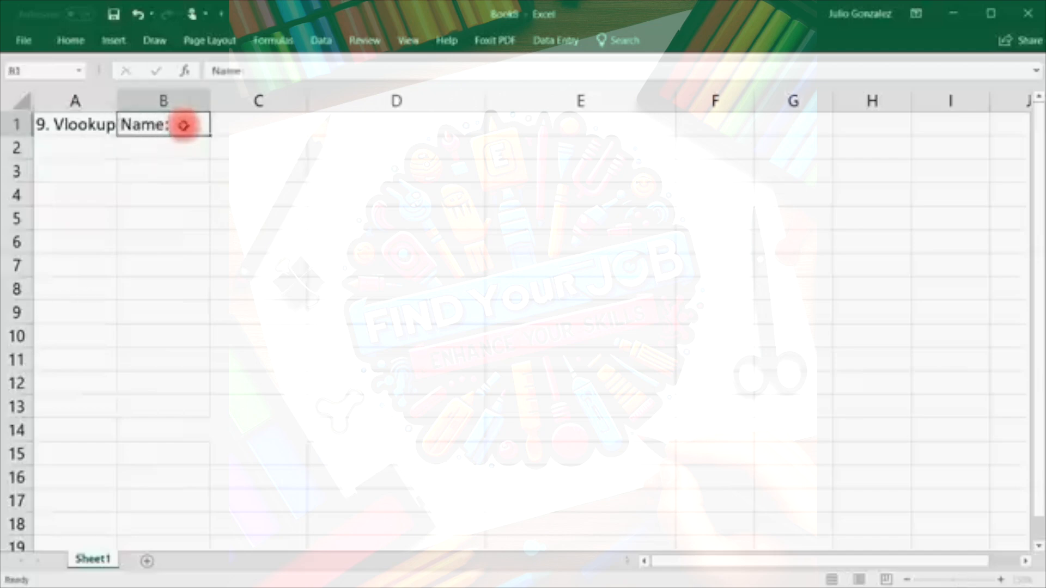
pyautogui.press('Tab')
pyautogui.write('Ema')
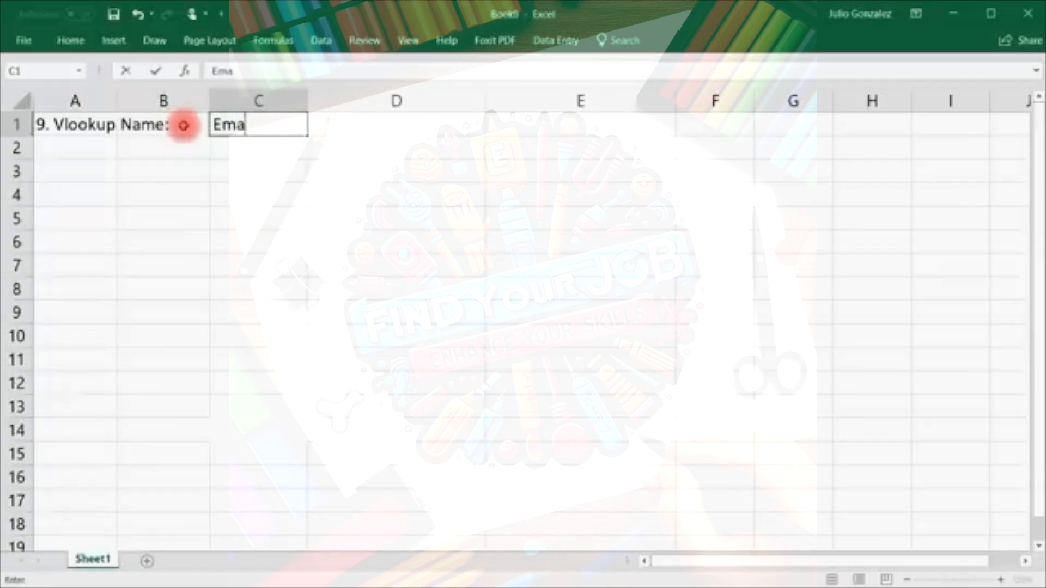
pyautogui.write('il:')
pyautogui.press('Tab')
pyautogui.write('Phone N')
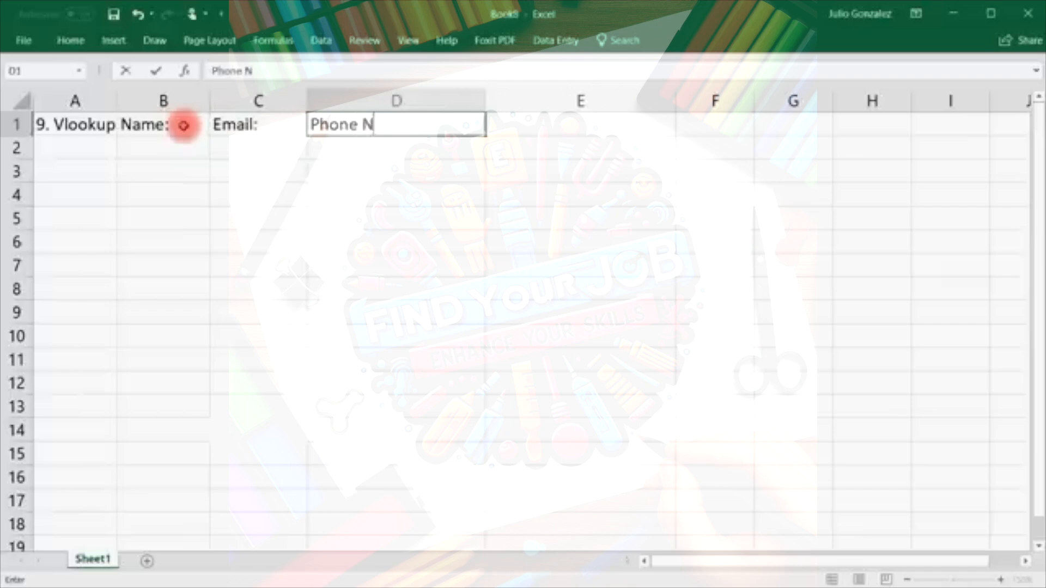
pyautogui.write('umber:')
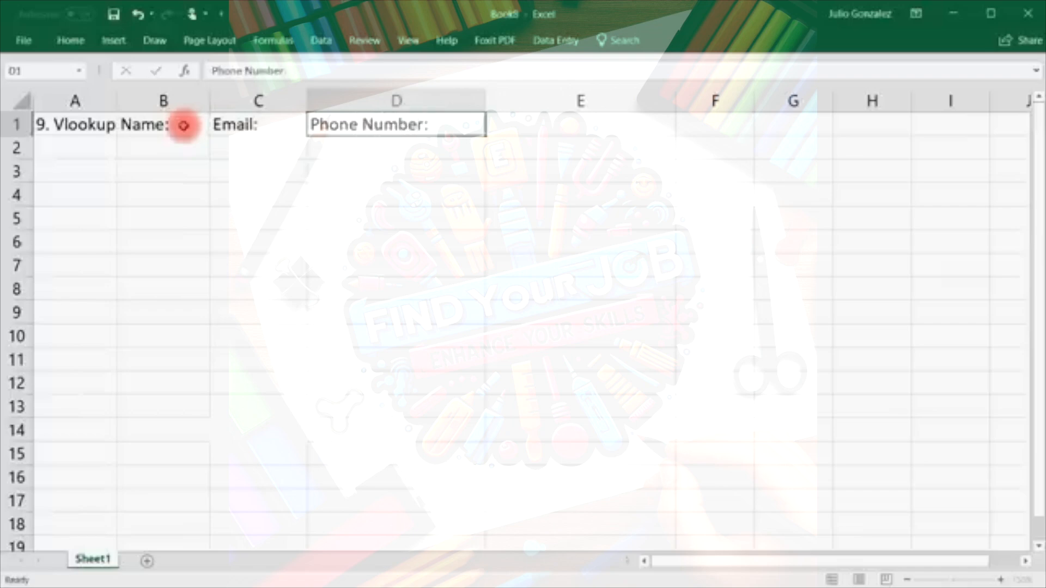
pyautogui.press('Tab')
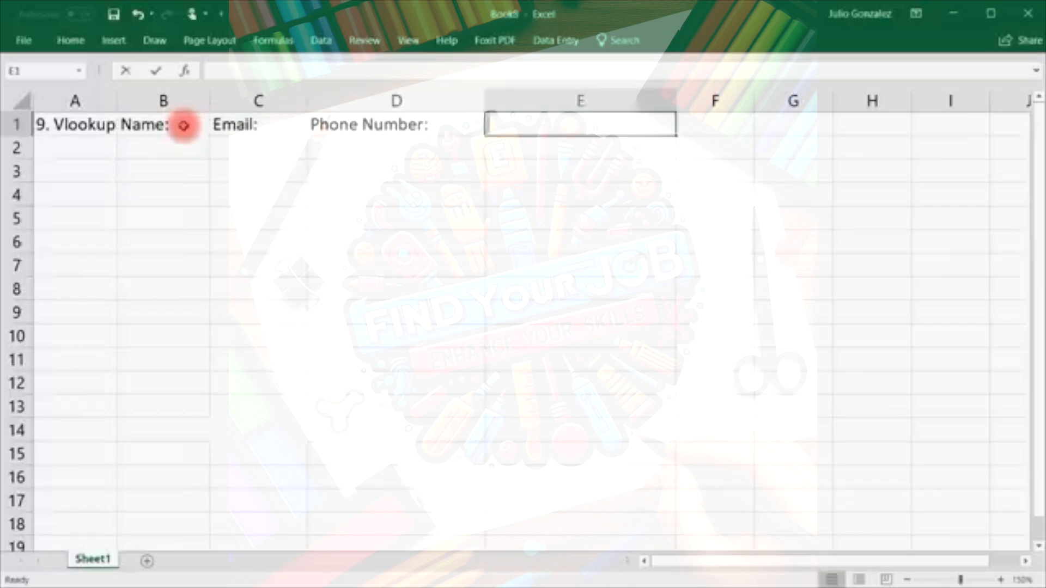
pyautogui.write('Revenue')
pyautogui.press('Tab')
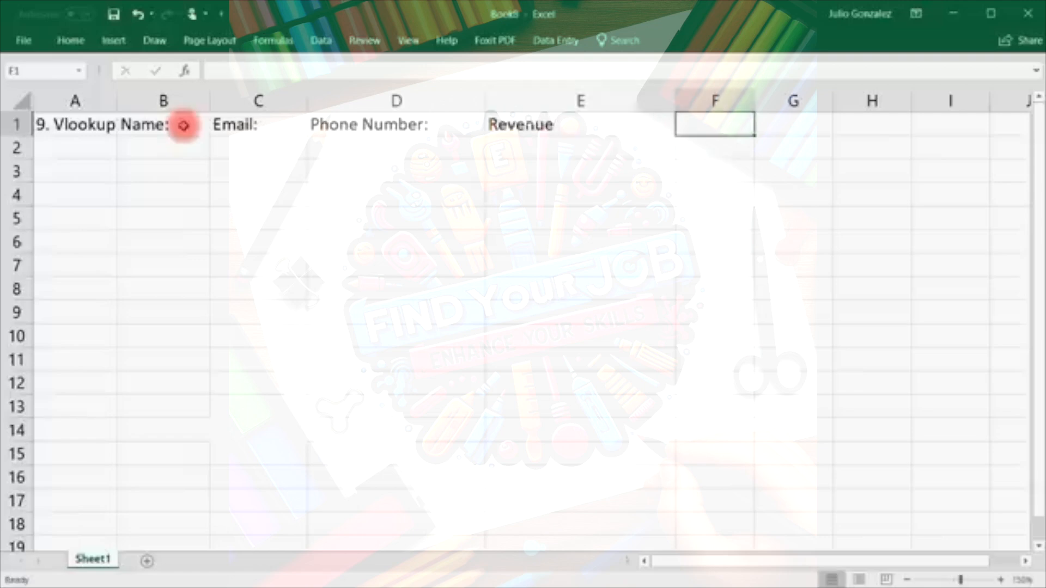
pyautogui.moveTo(210, 99); pyautogui.dragTo(287, 97)
# Narrow columns D and E, then enter the first three customers' full names in B2:B4.
pyautogui.moveTo(561, 103); pyautogui.dragTo(519, 102)
pyautogui.moveTo(709, 99); pyautogui.dragTo(631, 103)
pyautogui.click(150, 143)
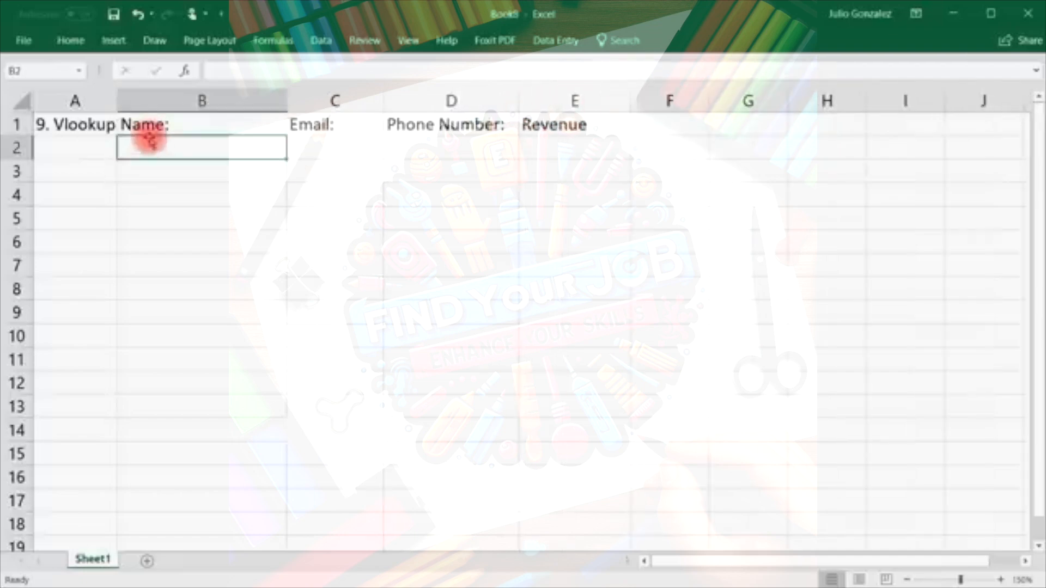
pyautogui.write('John Smith')
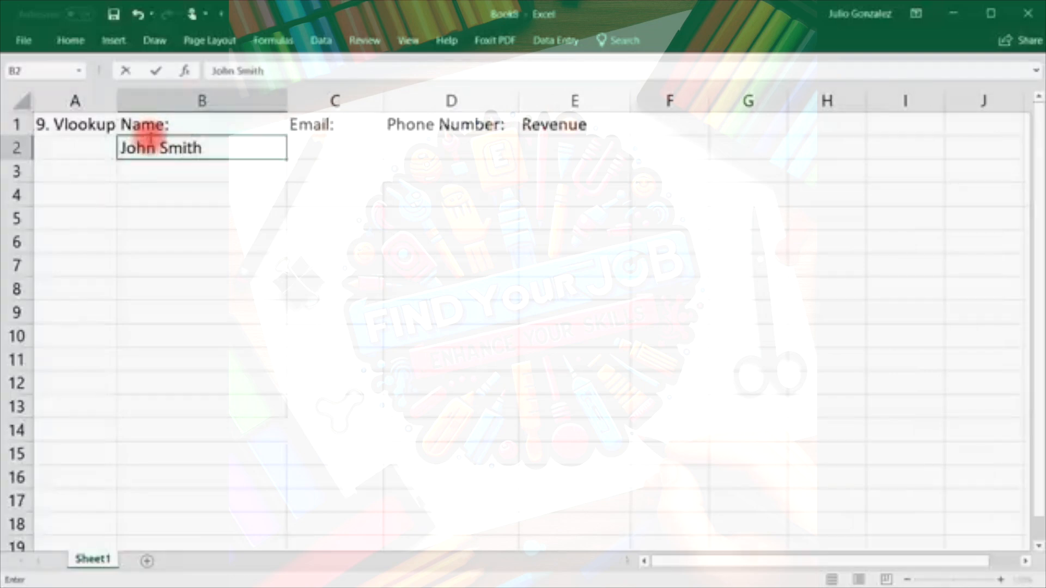
pyautogui.press('Return')
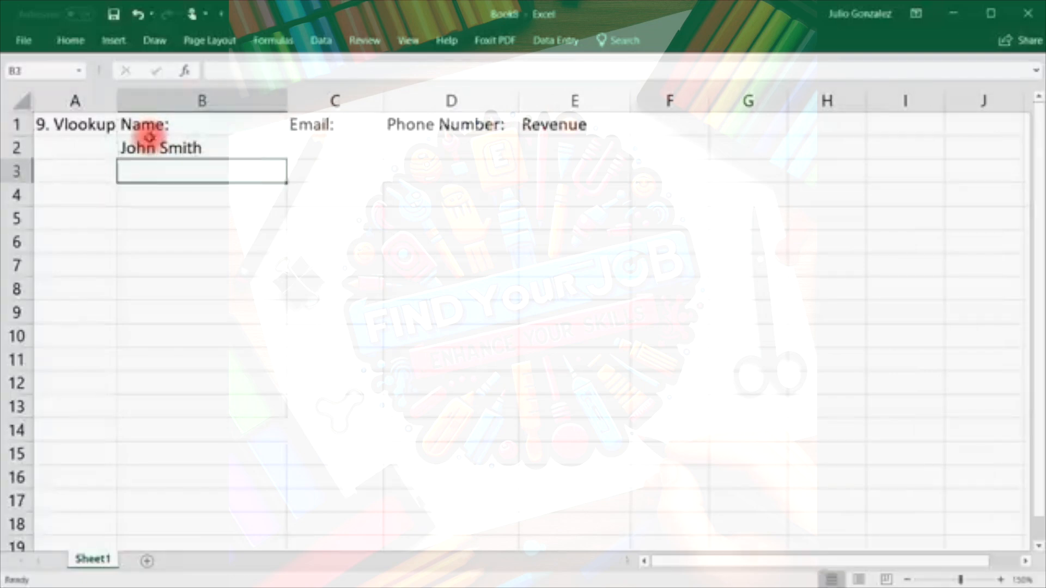
pyautogui.press('Return')
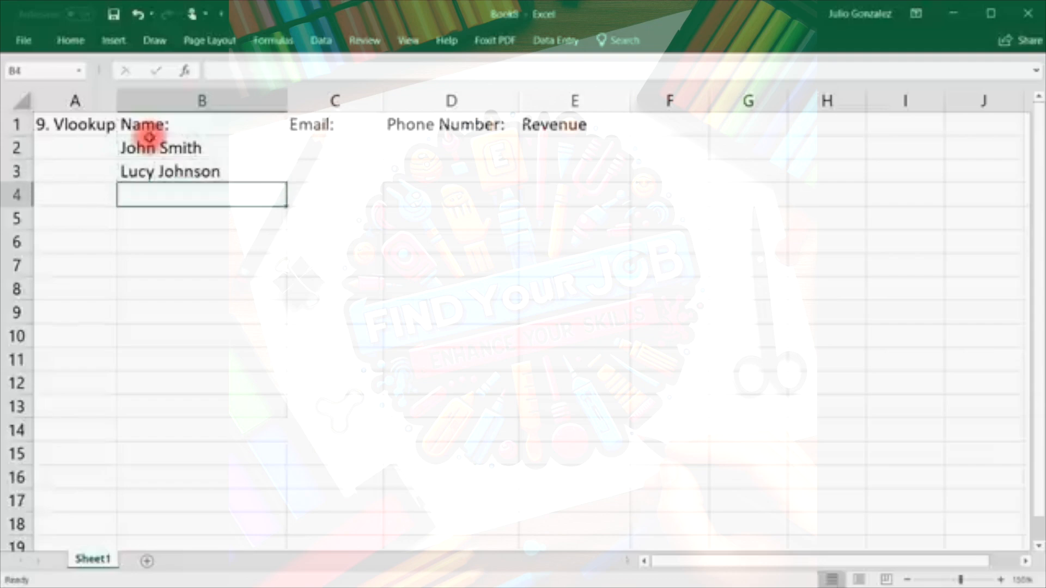
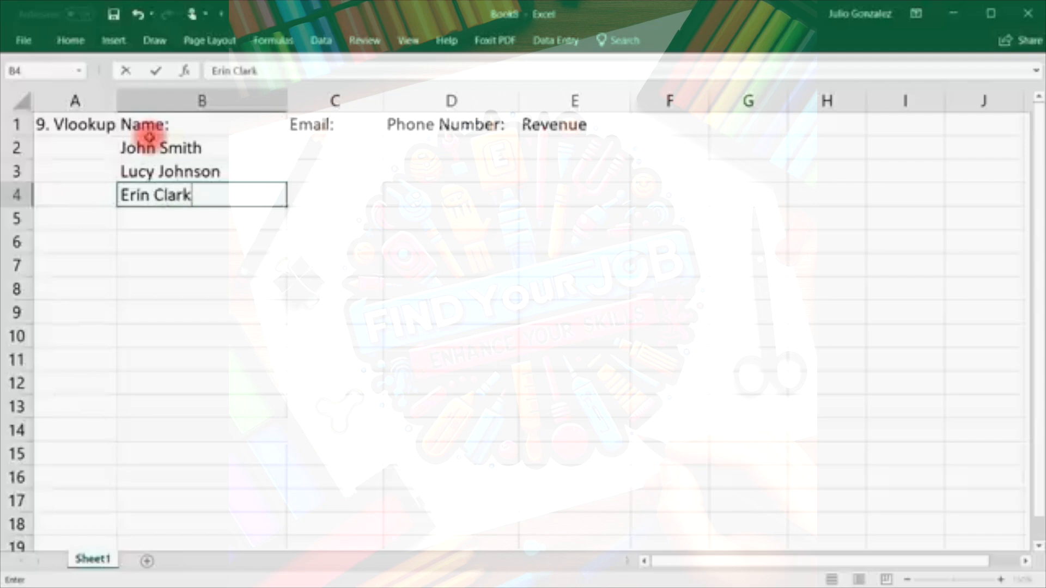
pyautogui.press('Return')
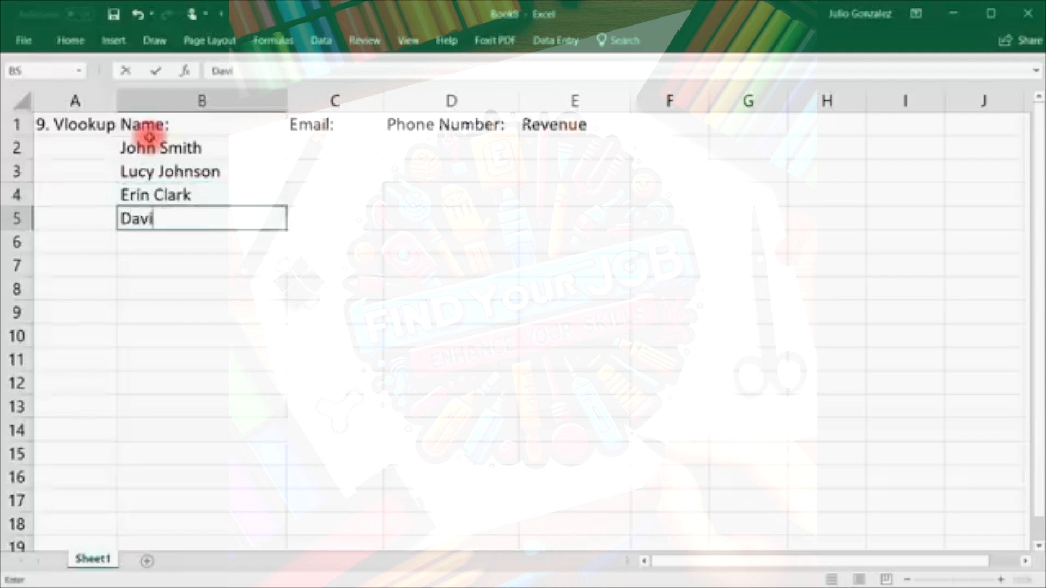
# Enter the fourth and fifth customers' full names in B5 and B6.
pyautogui.press('Return')
pyautogui.press('Return')
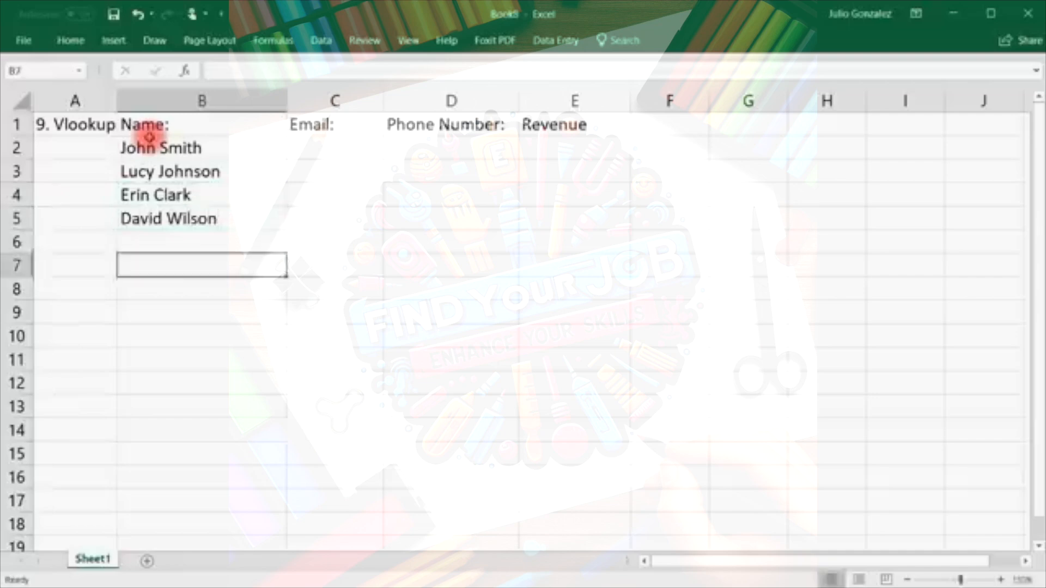
pyautogui.press('Up')
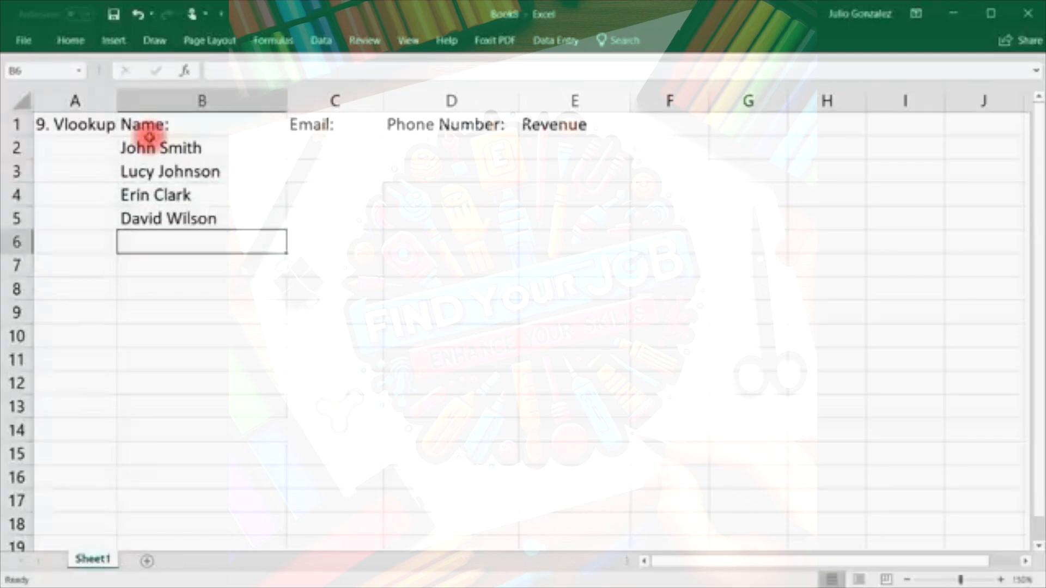
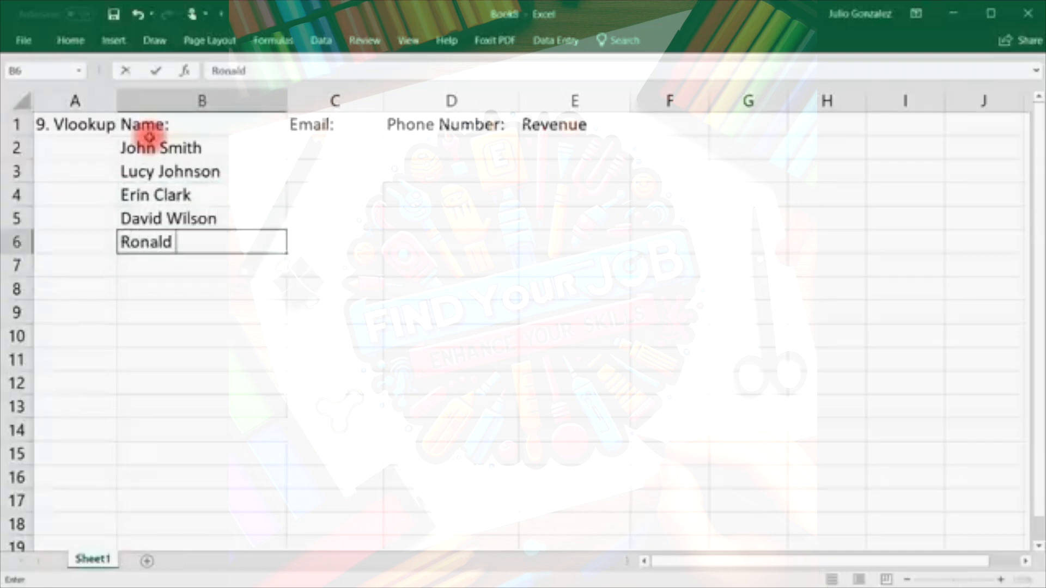
pyautogui.press('Tab')
pyautogui.press('Up')
pyautogui.press('Up')
pyautogui.press('Up')
pyautogui.press('Up')
# Resize columns B and C, then enter the first two customers' e-mail addresses in C2:C3.
pyautogui.moveTo(284, 101); pyautogui.dragTo(236, 103)
pyautogui.moveTo(334, 102); pyautogui.dragTo(419, 102)
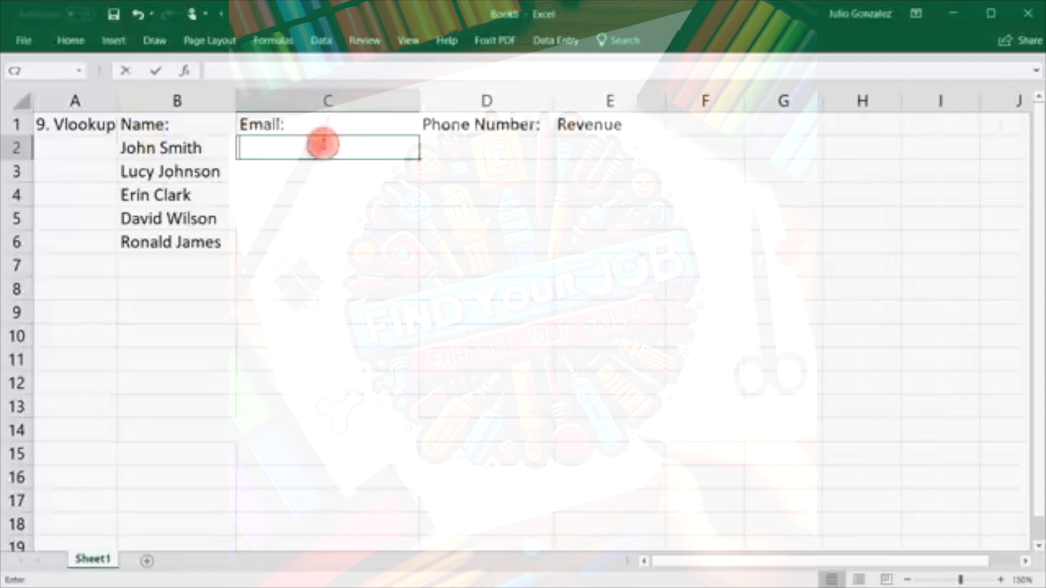
pyautogui.doubleClick(322, 143)
pyautogui.press('Return')
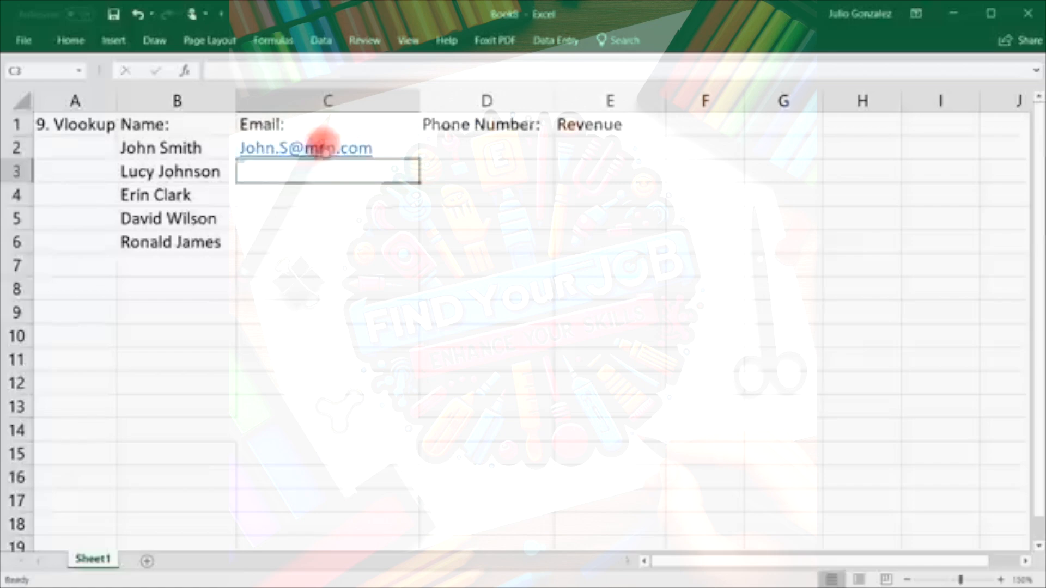
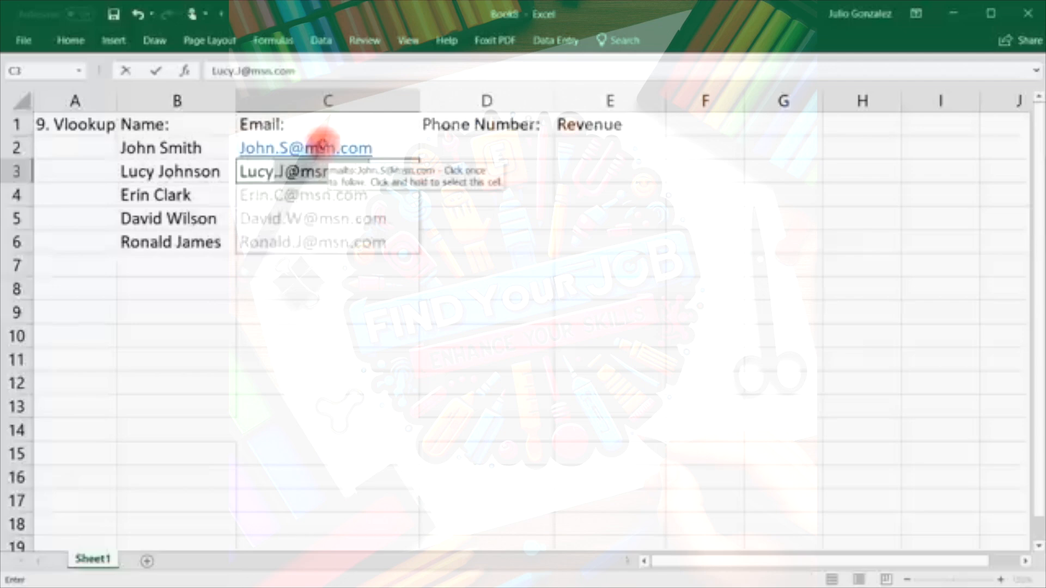
pyautogui.press('Tab')
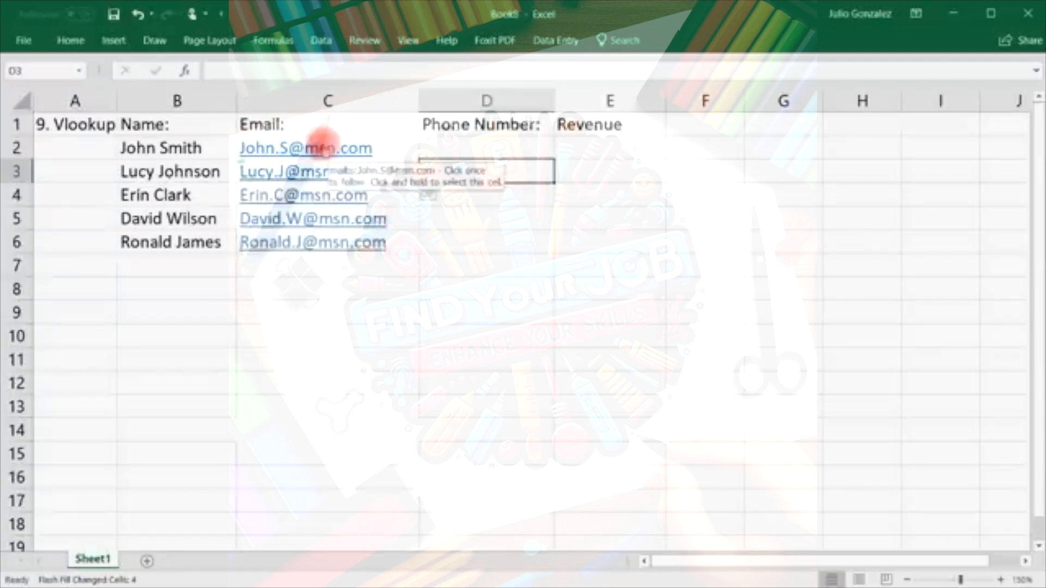
# Undo the Flash Fill e-mails in C4:C6 and reopen C3 for editing.
pyautogui.moveTo(323, 152); pyautogui.dragTo(332, 203)
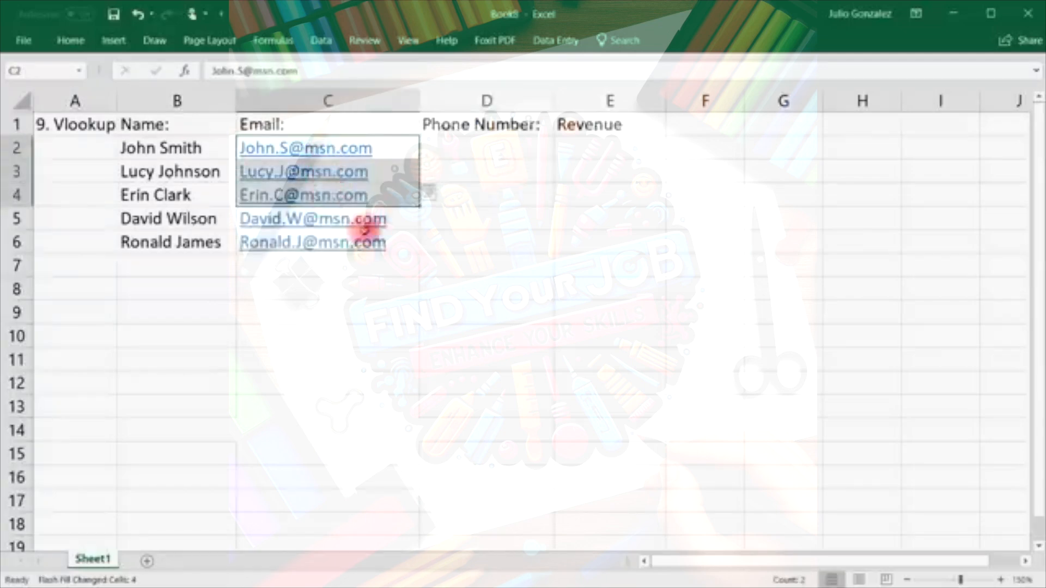
pyautogui.moveTo(362, 237); pyautogui.dragTo(359, 218)
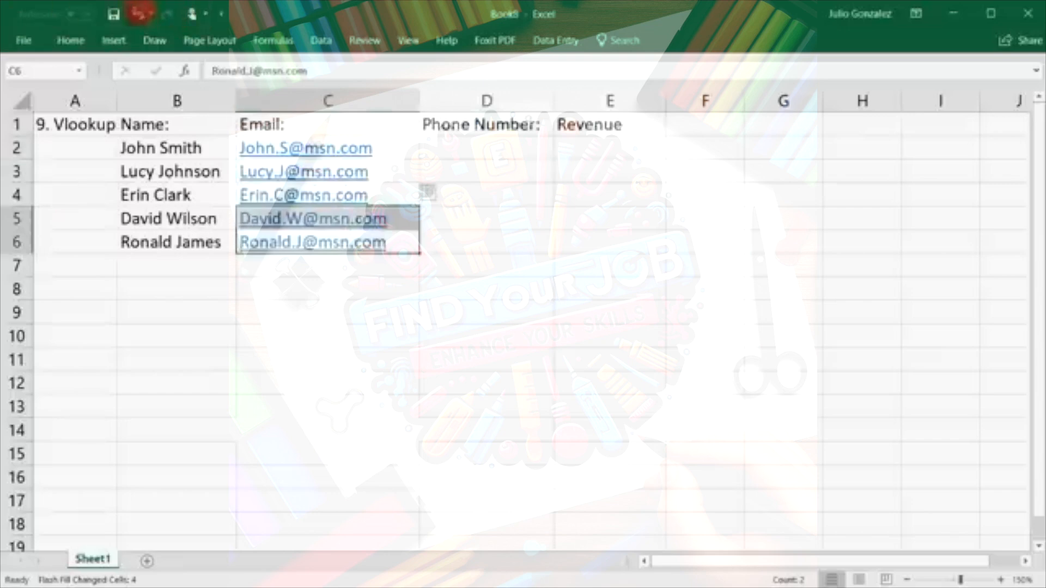
pyautogui.click(138, 14)
pyautogui.doubleClick(368, 169)
# Correct the C3 e-mail domain and enter the remaining customers' e-mail addresses in C4:C6.
pyautogui.press('BackSpace')
pyautogui.press('BackSpace')
pyautogui.press('BackSpace')
pyautogui.press('BackSpace')
pyautogui.press('BackSpace')
pyautogui.press('BackSpace')
pyautogui.press('BackSpace')
pyautogui.write('live.com')
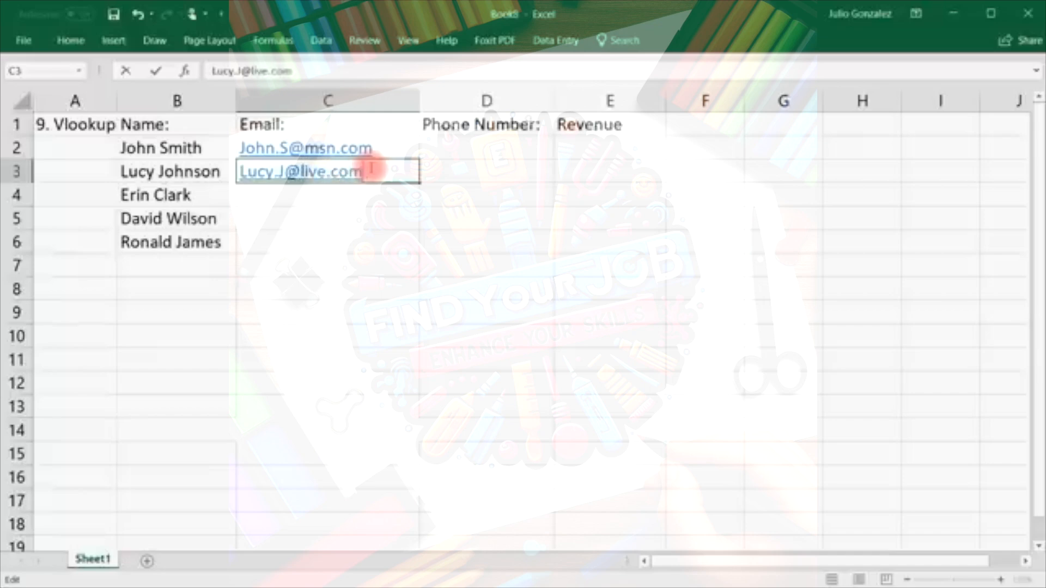
pyautogui.press('Return')
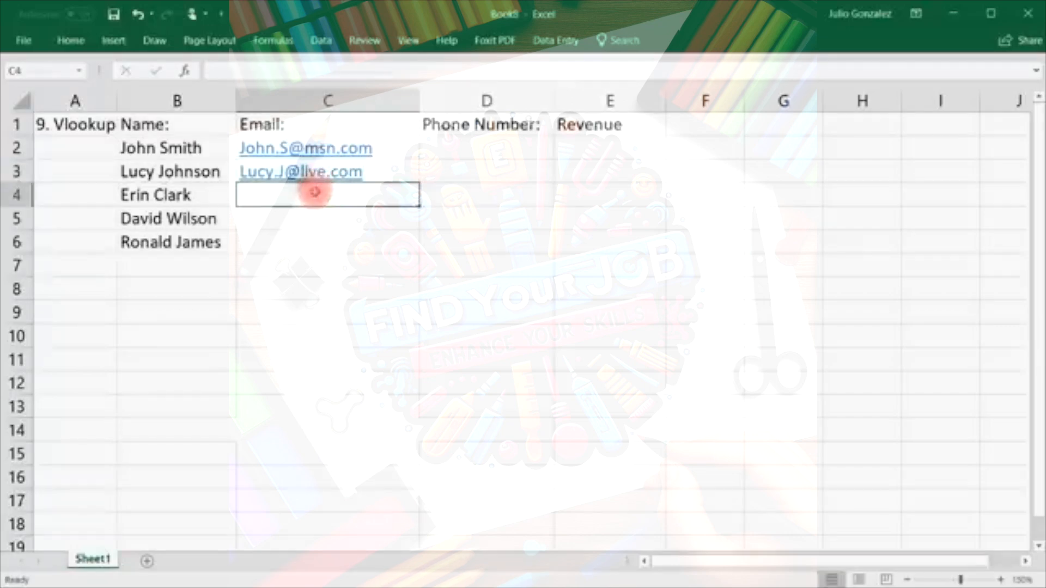
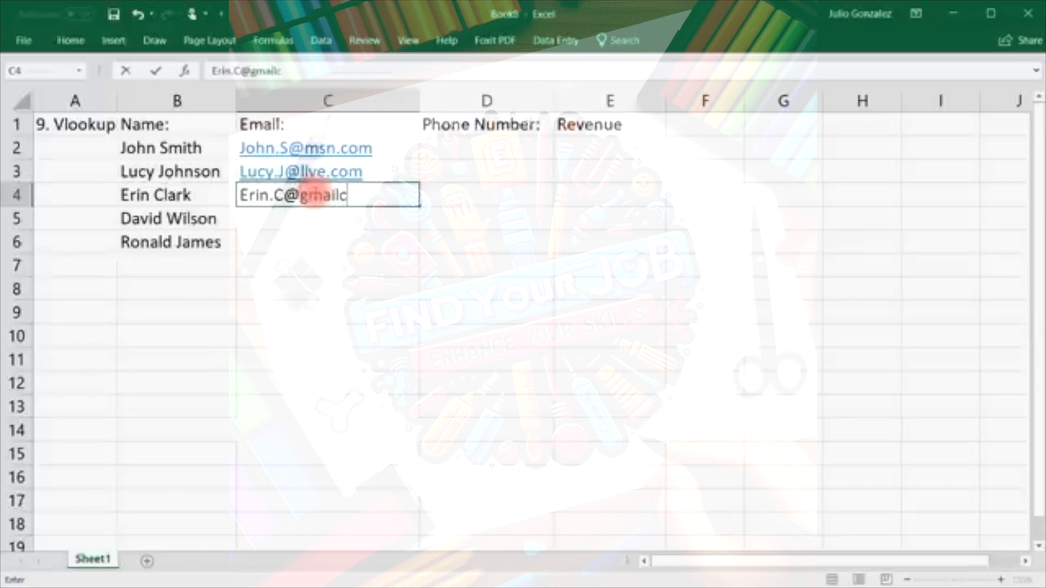
pyautogui.press('Return')
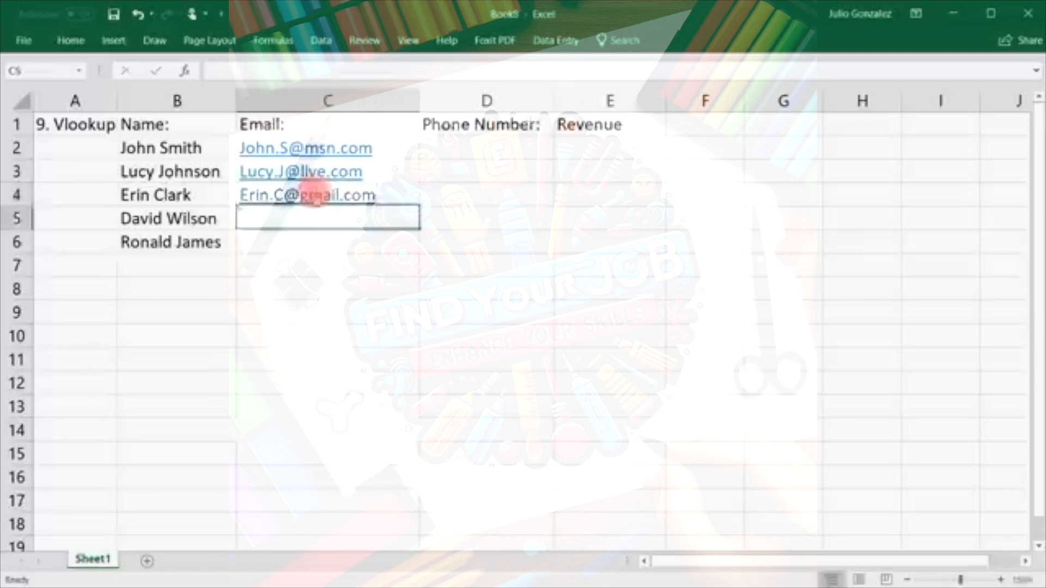
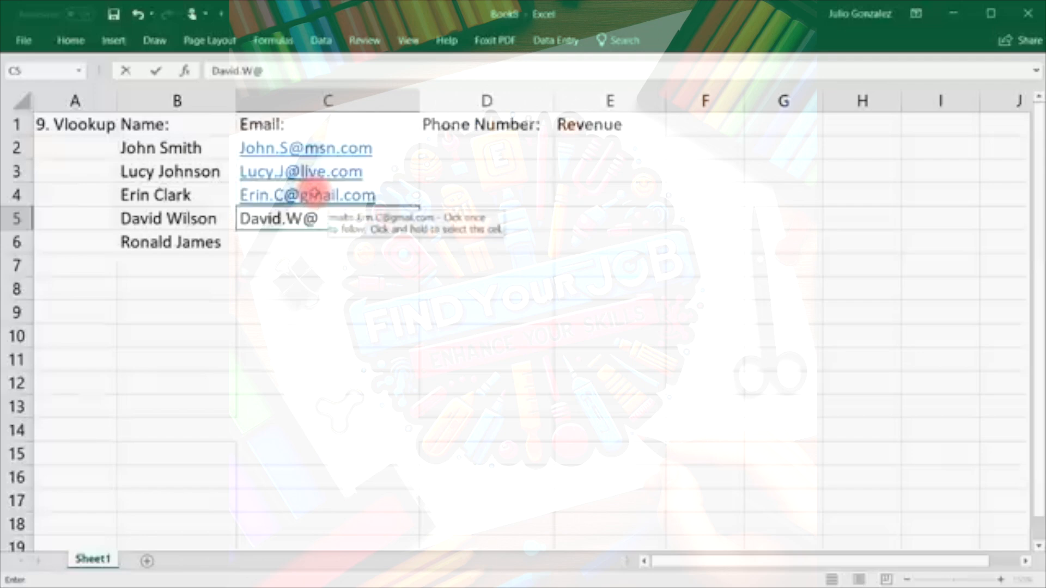
pyautogui.press('Return')
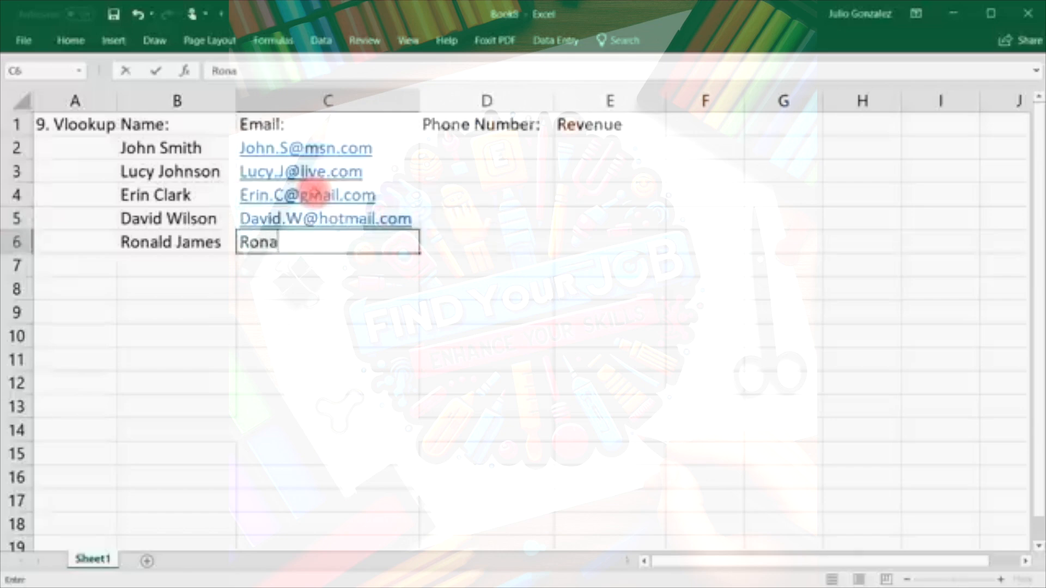
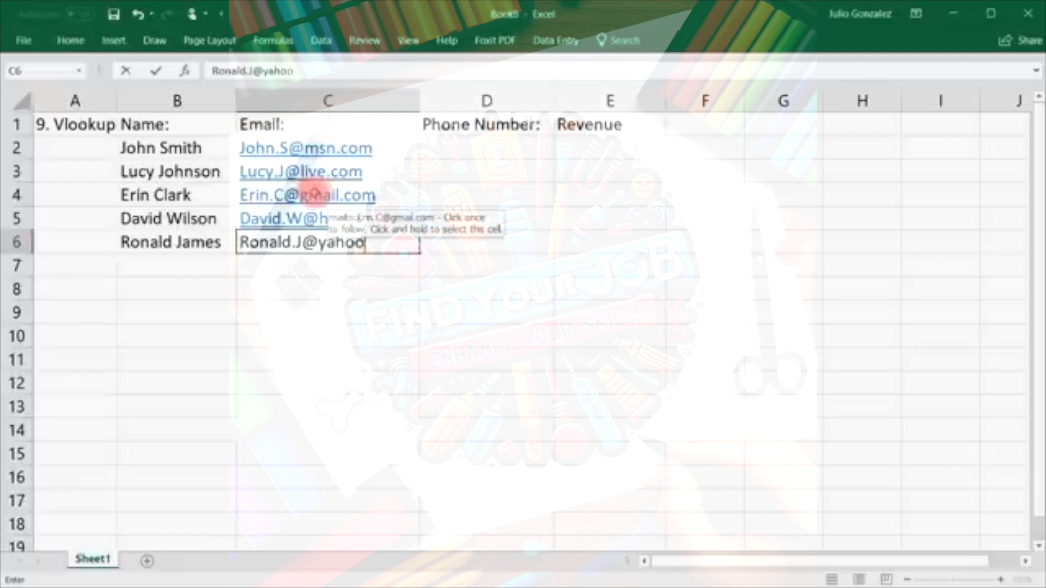
pyautogui.press('Tab')
# Enter the first two customers' phone numbers in D2 and D3.
pyautogui.press('Up')
pyautogui.press('Up')
pyautogui.press('Up')
pyautogui.press('Up')
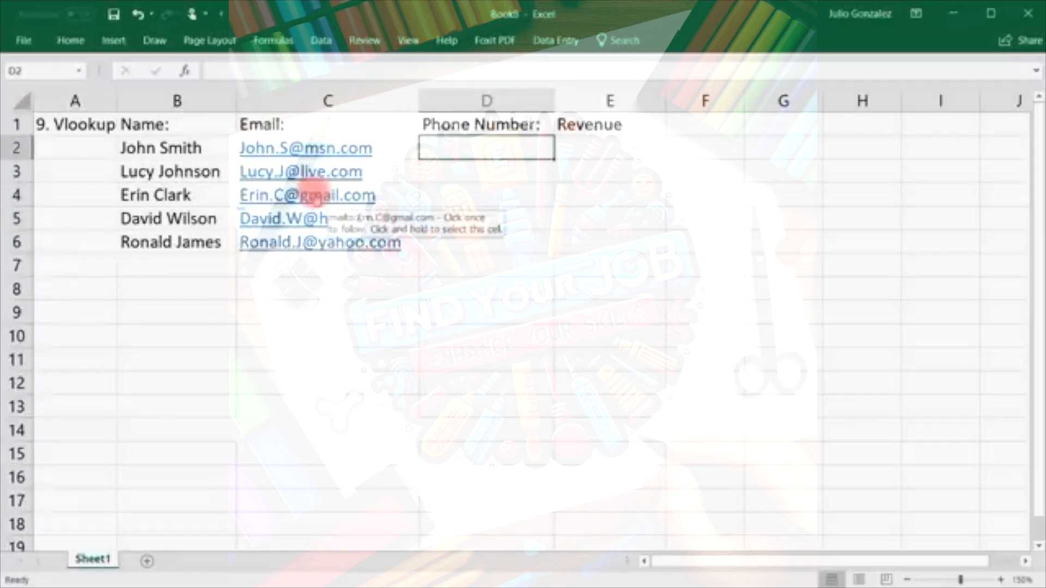
pyautogui.write('24')
pyautogui.press('BackSpace')
pyautogui.press('BackSpace')
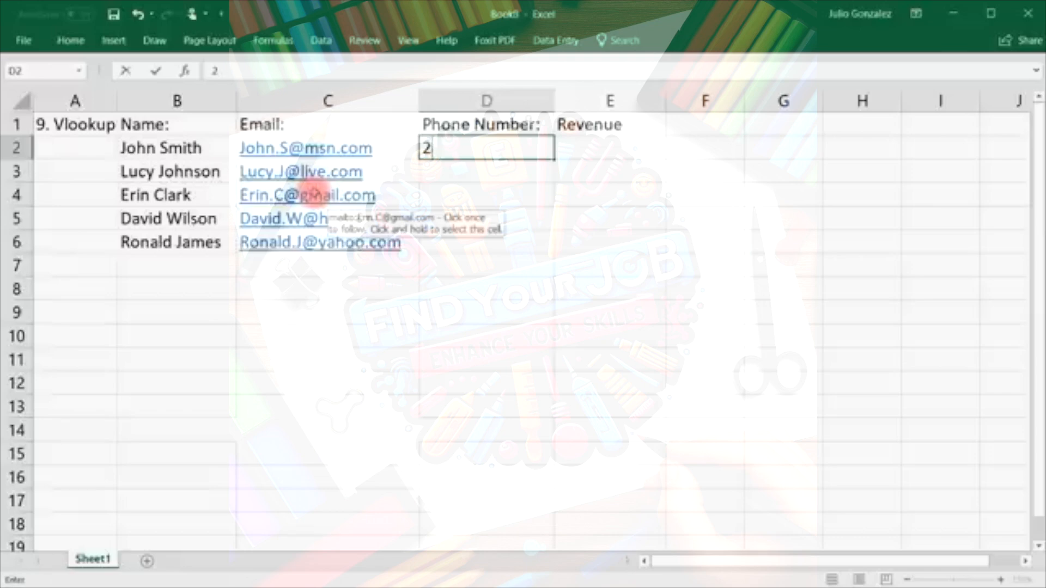
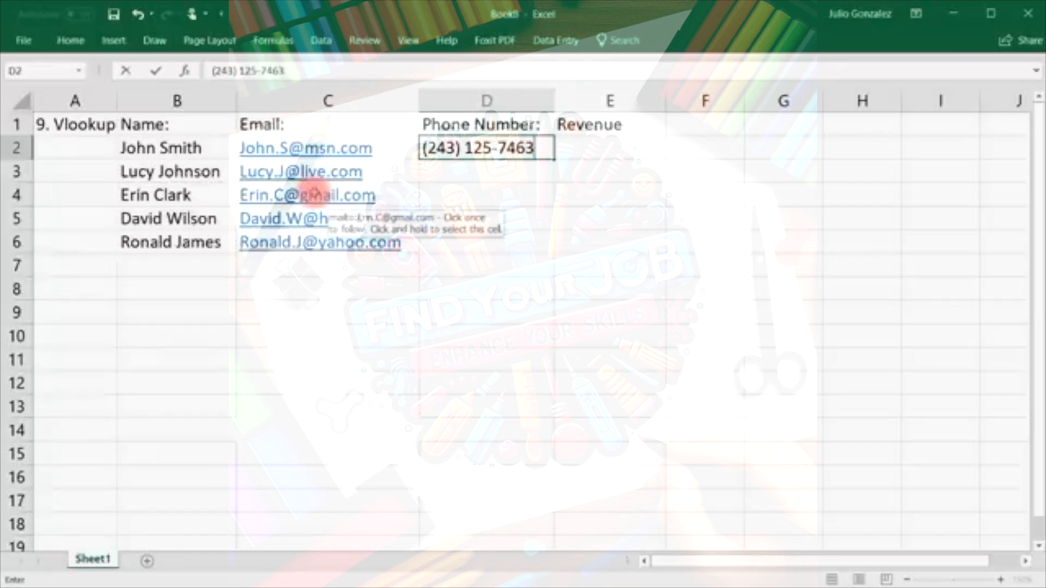
pyautogui.press('Return')
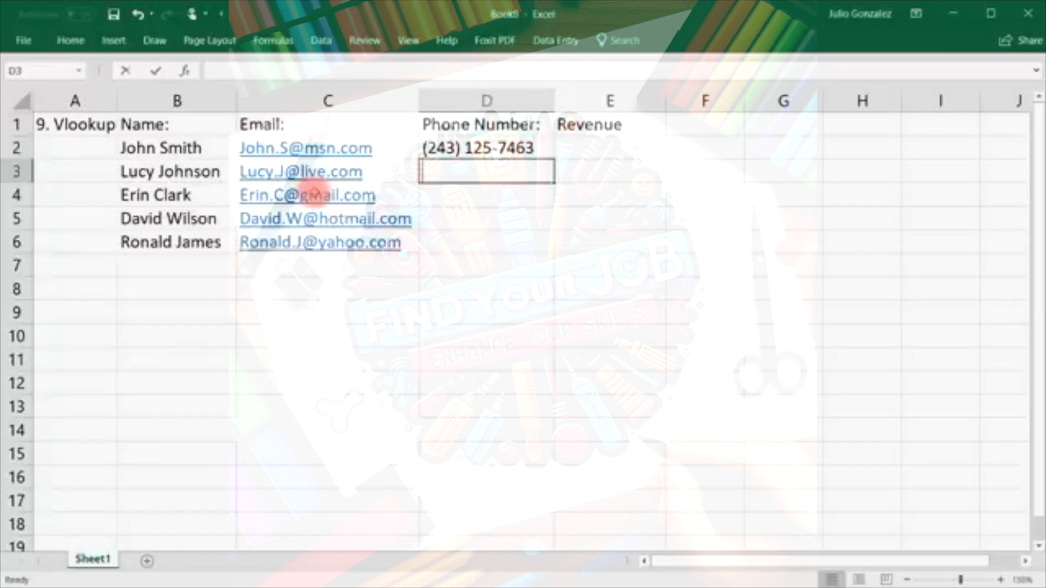
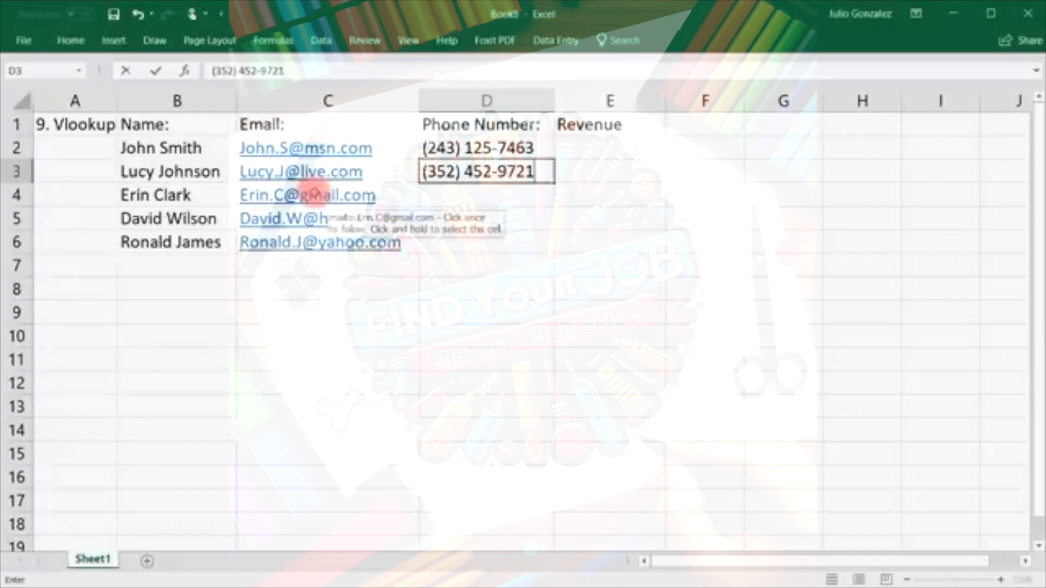
pyautogui.hotkey('ctrl', 'Return')
pyautogui.press('Return')
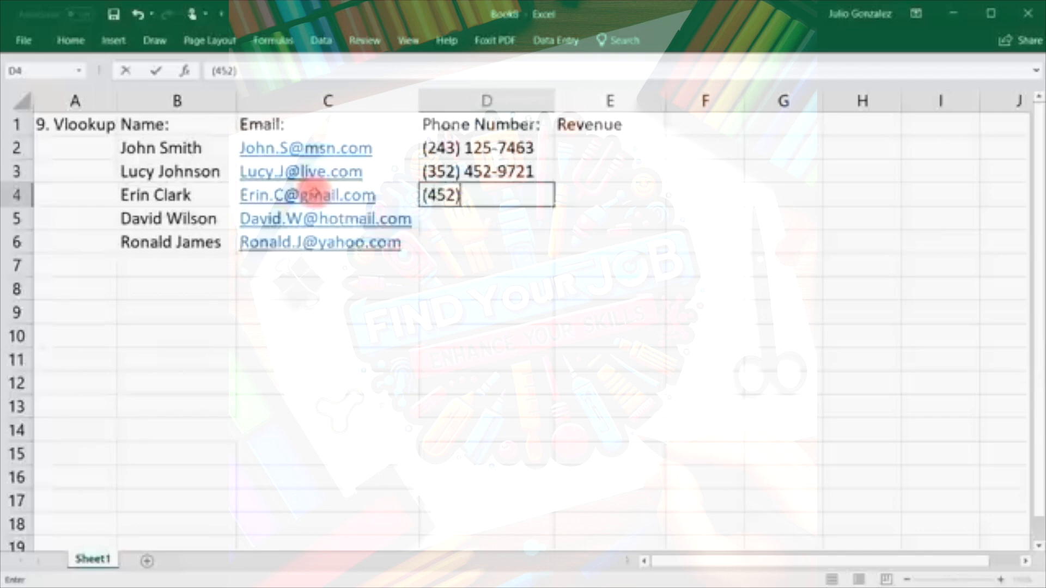
# Enter the remaining three customers' phone numbers in D4:D6, fixing typos.
pyautogui.press('Return')
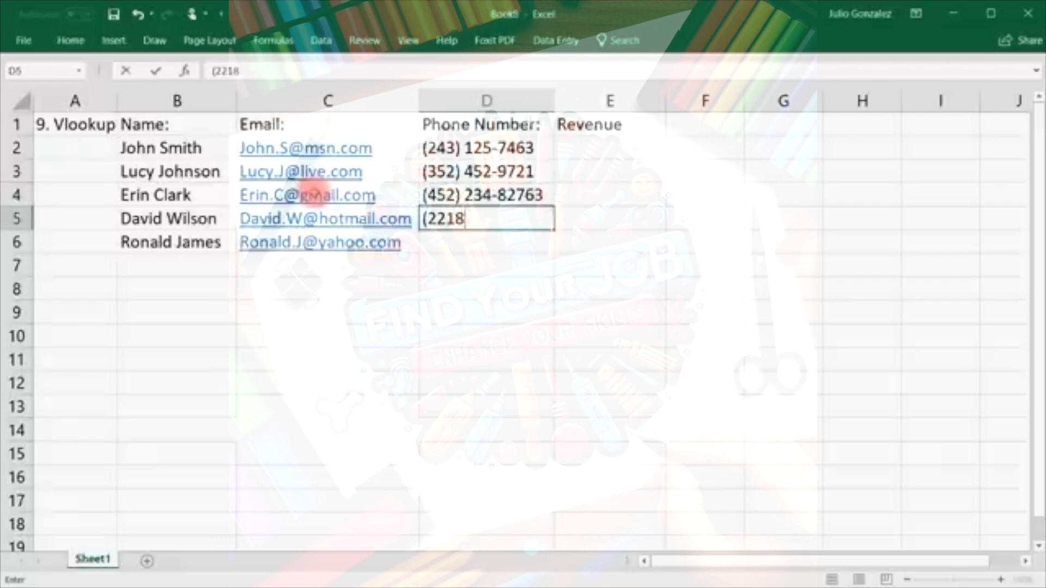
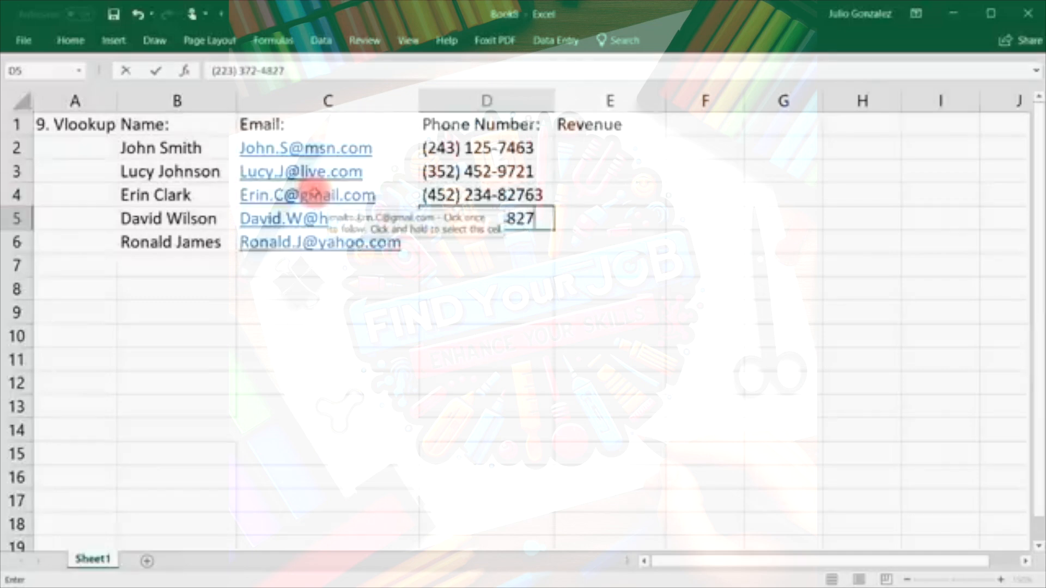
pyautogui.press('Return')
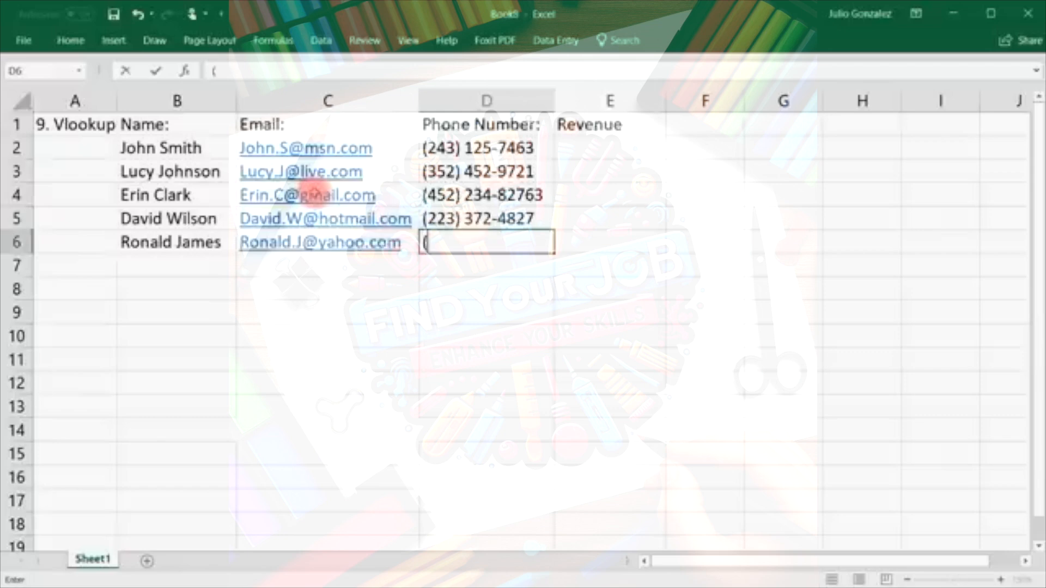
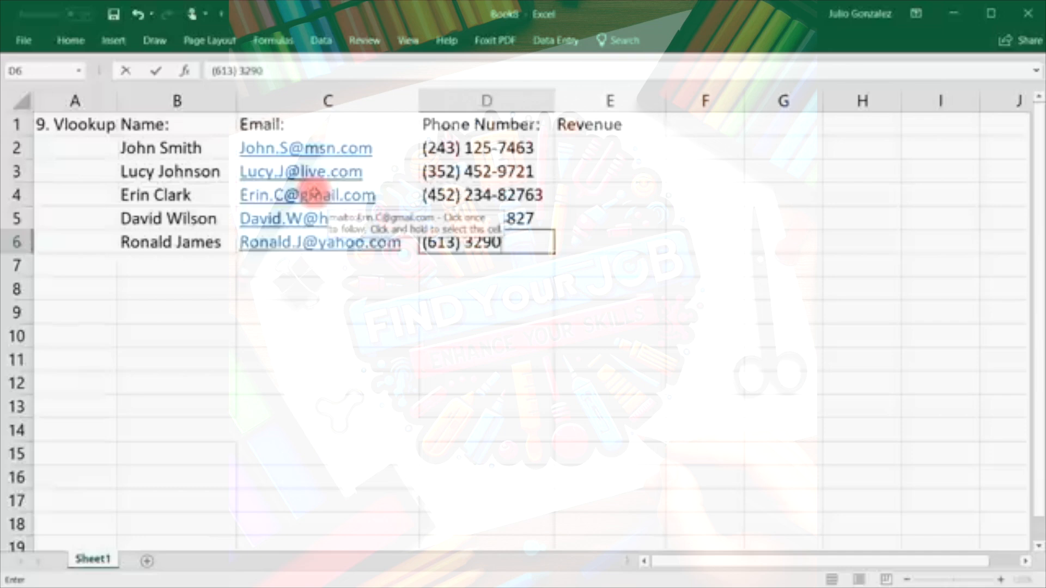
pyautogui.press('Tab')
# Enter revenues $56,000, $74,000, $82,000, $93,000 and $47,000 into E2:E6.
pyautogui.press('Up')
pyautogui.press('Up')
pyautogui.press('Up')
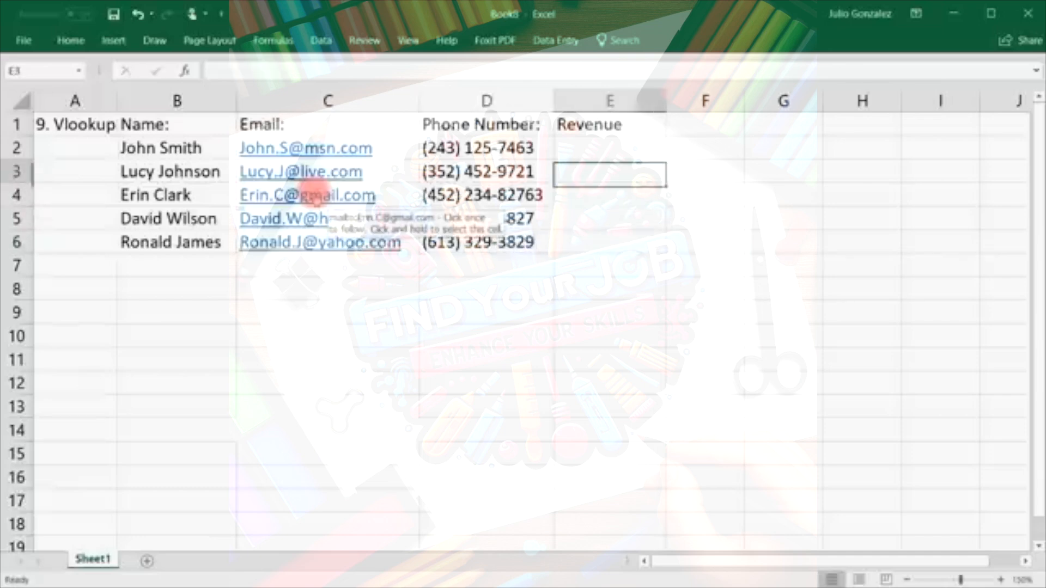
pyautogui.press('Up')
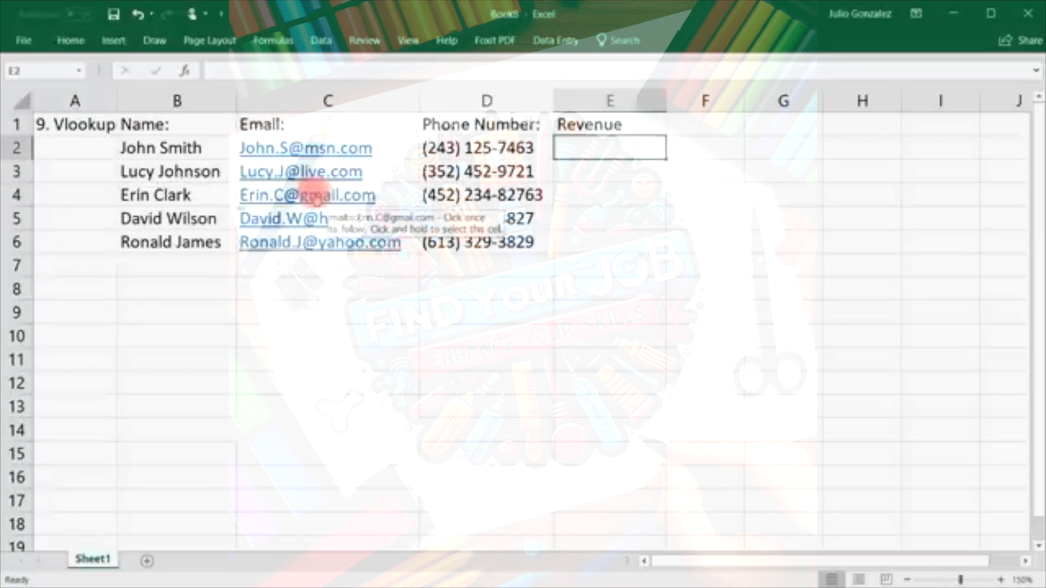
pyautogui.write('$56,000')
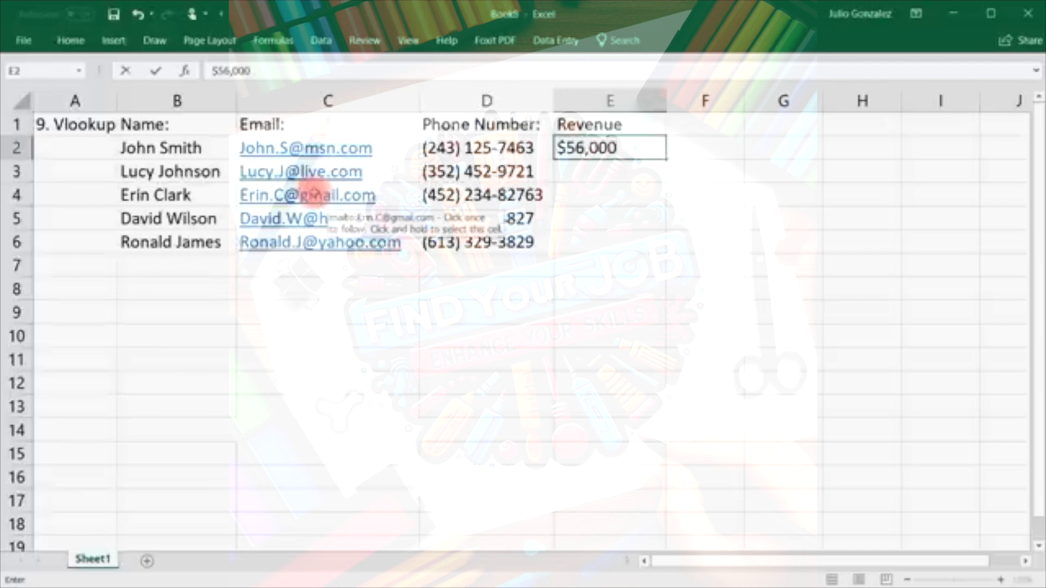
pyautogui.press('Return')
pyautogui.write('$')
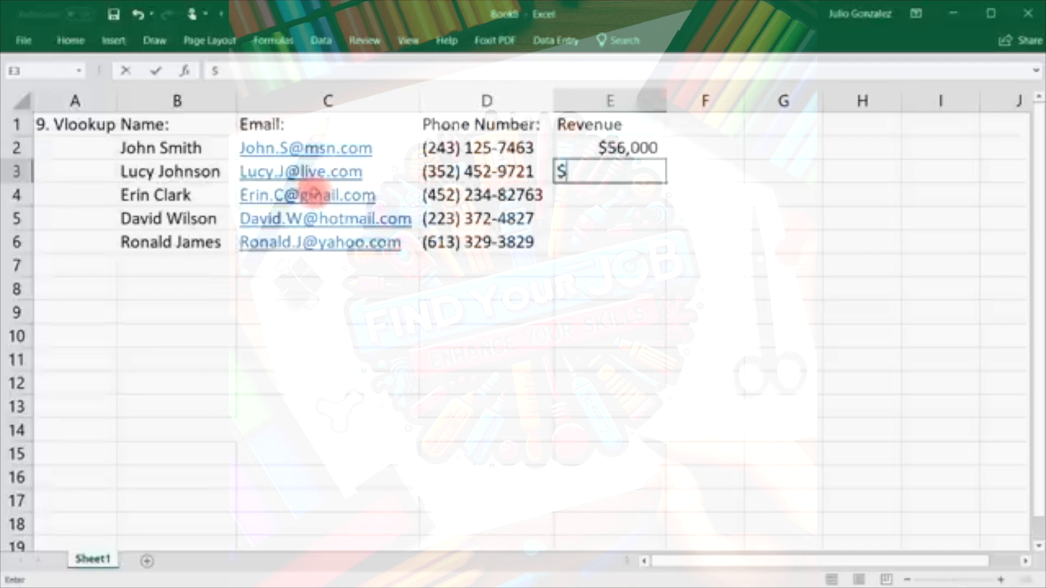
pyautogui.write('74,000')
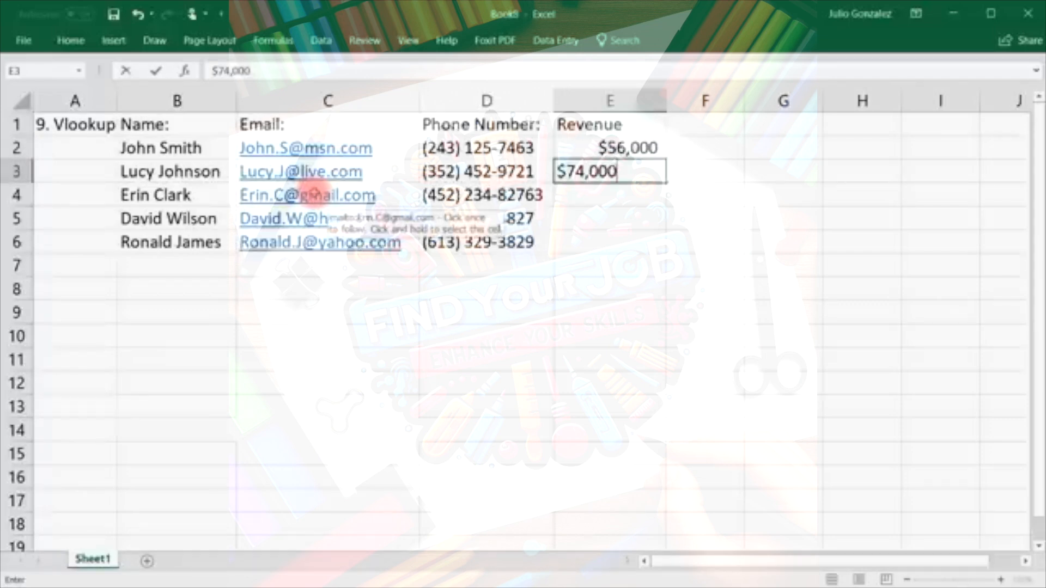
pyautogui.press('Return')
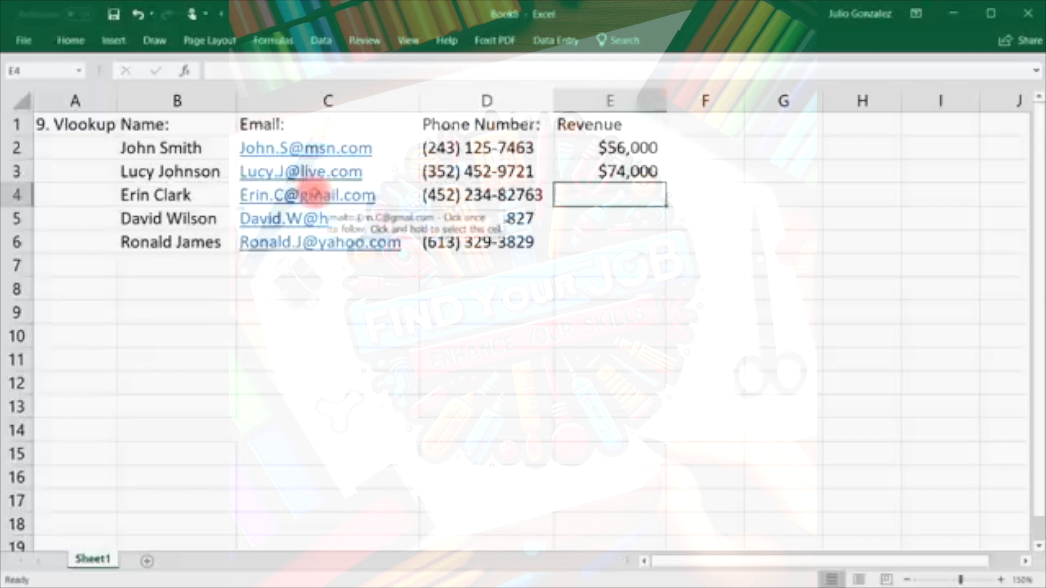
pyautogui.write('$82,000')
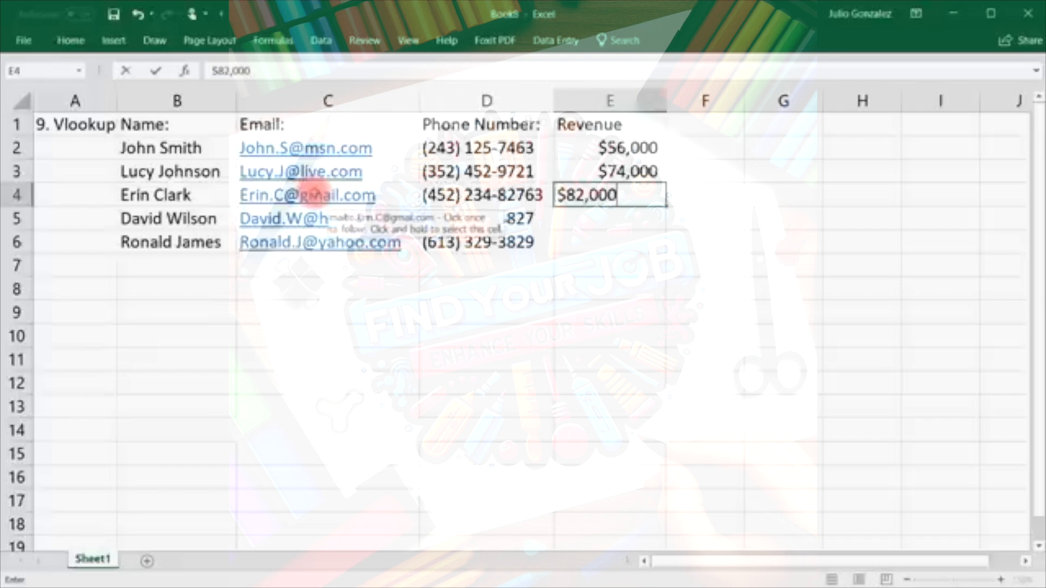
pyautogui.press('Return')
pyautogui.write('$')
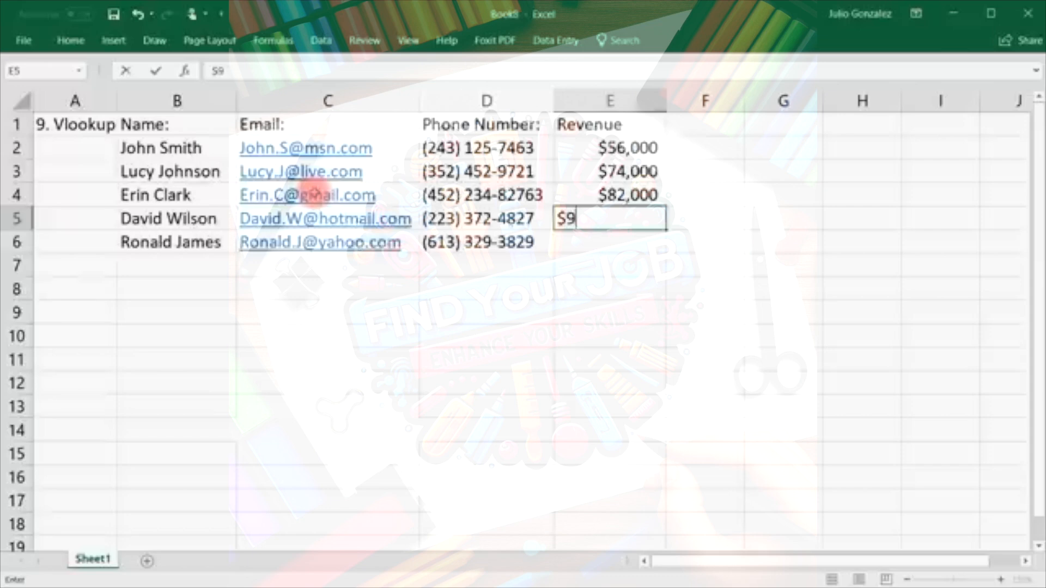
pyautogui.write('93,000')
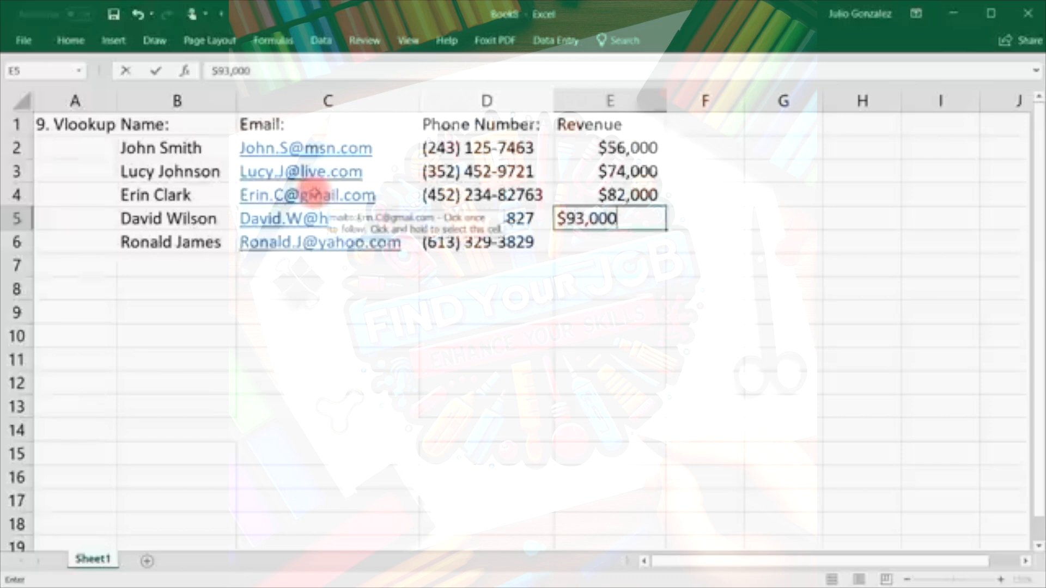
pyautogui.press('Return')
pyautogui.write('$')
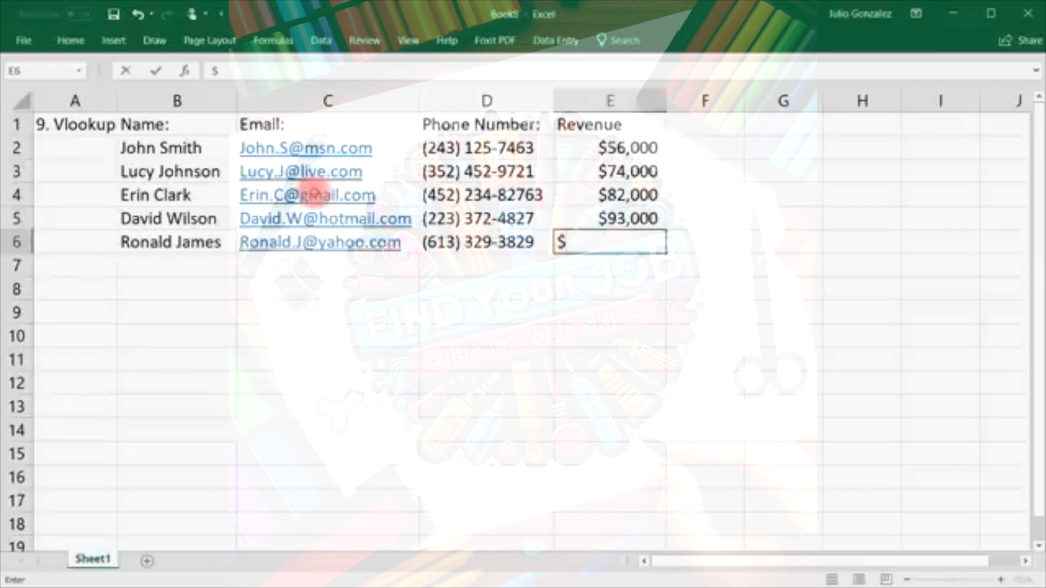
pyautogui.write('47,000')
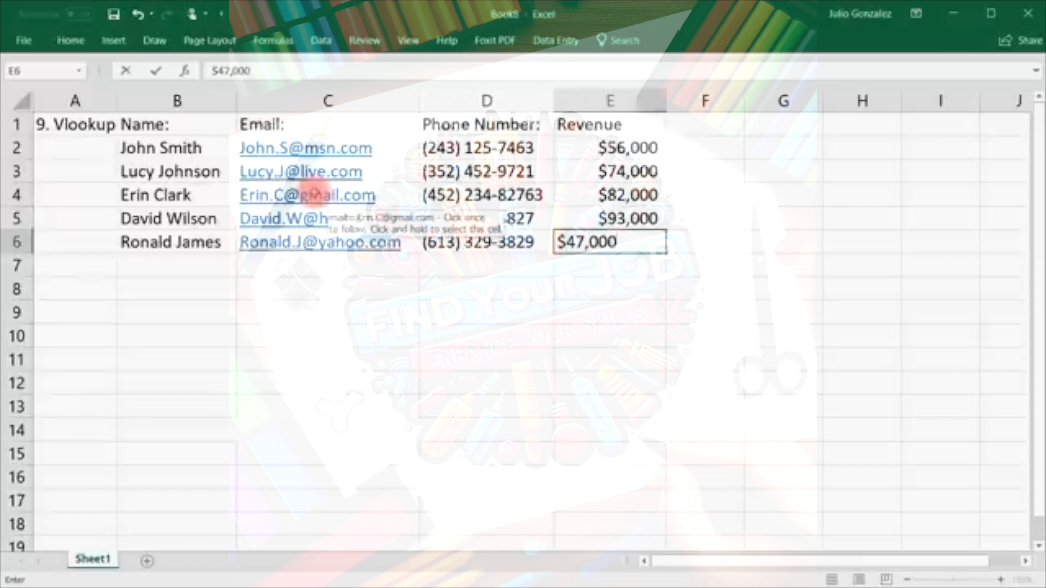
pyautogui.press('Tab')
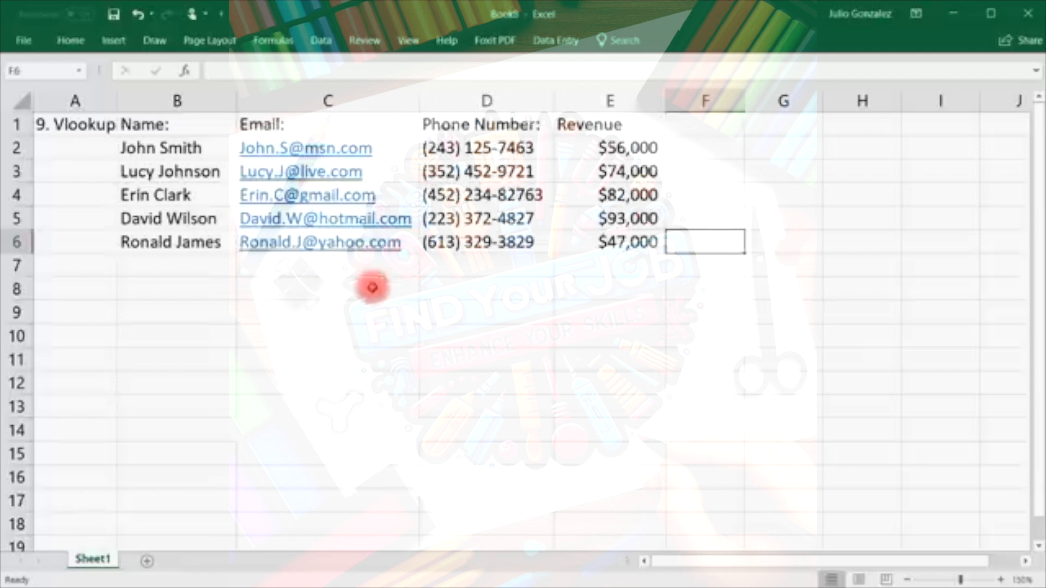
# Type the lookup labels Name, Email:, Phone and Revenue: down B8:B11.
pyautogui.click(292, 289)
pyautogui.click(193, 294)
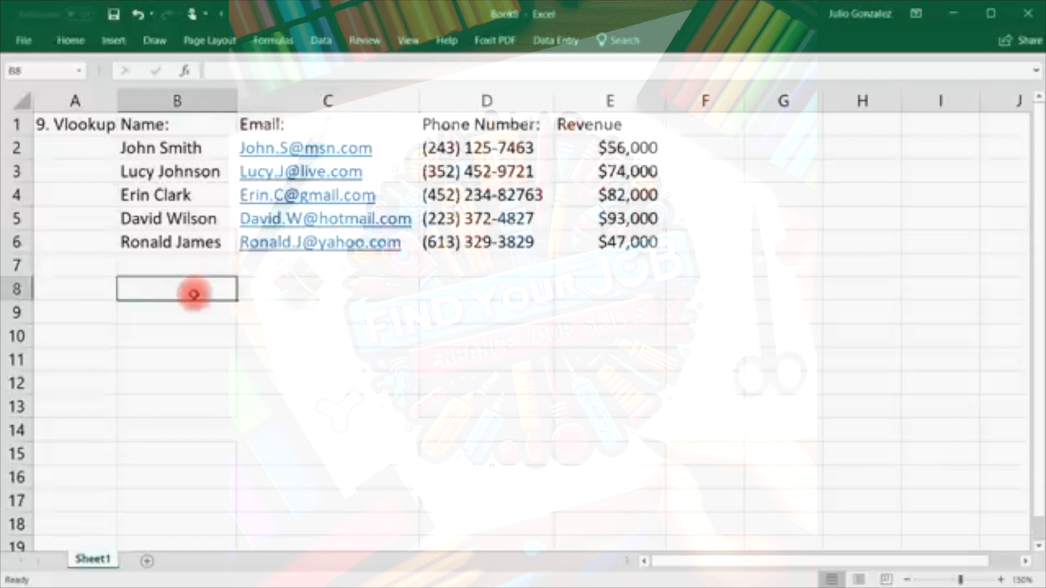
pyautogui.write('Name:')
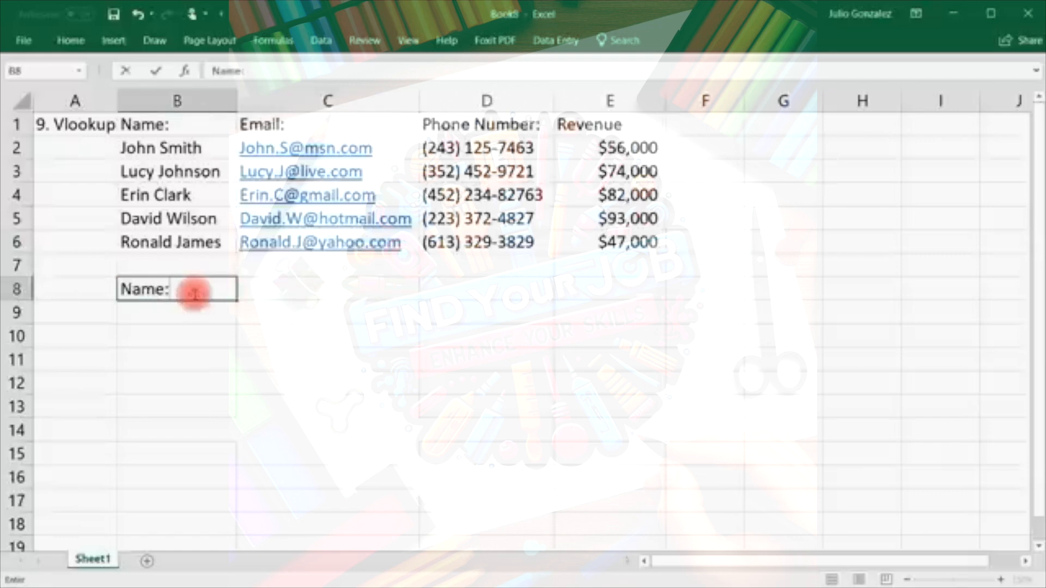
pyautogui.press('Return')
pyautogui.write('Emain')
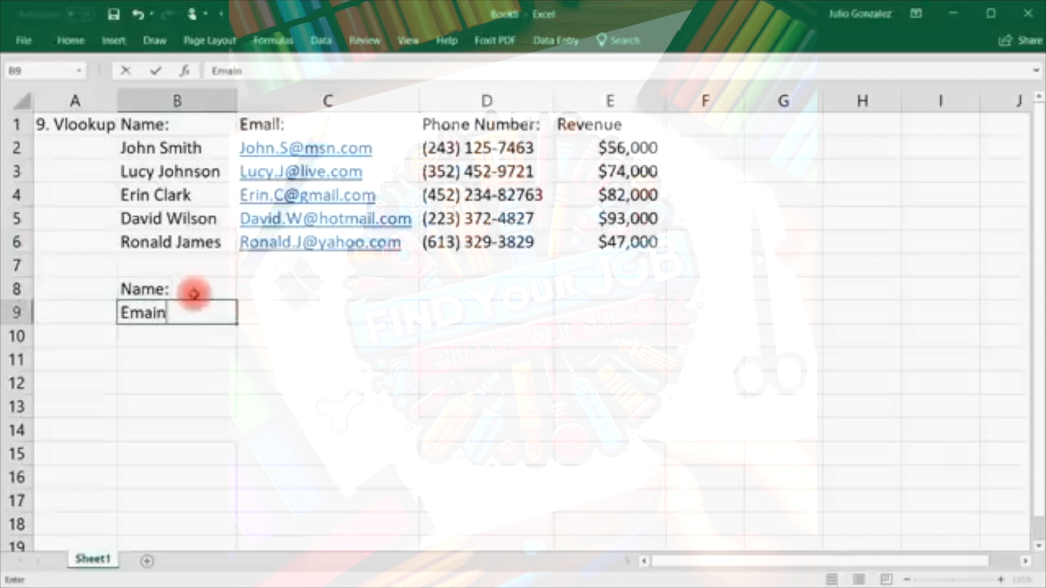
pyautogui.press('BackSpace')
pyautogui.write(';')
pyautogui.press('BackSpace')
pyautogui.write('l:')
pyautogui.press('Return')
pyautogui.write('Phone:')
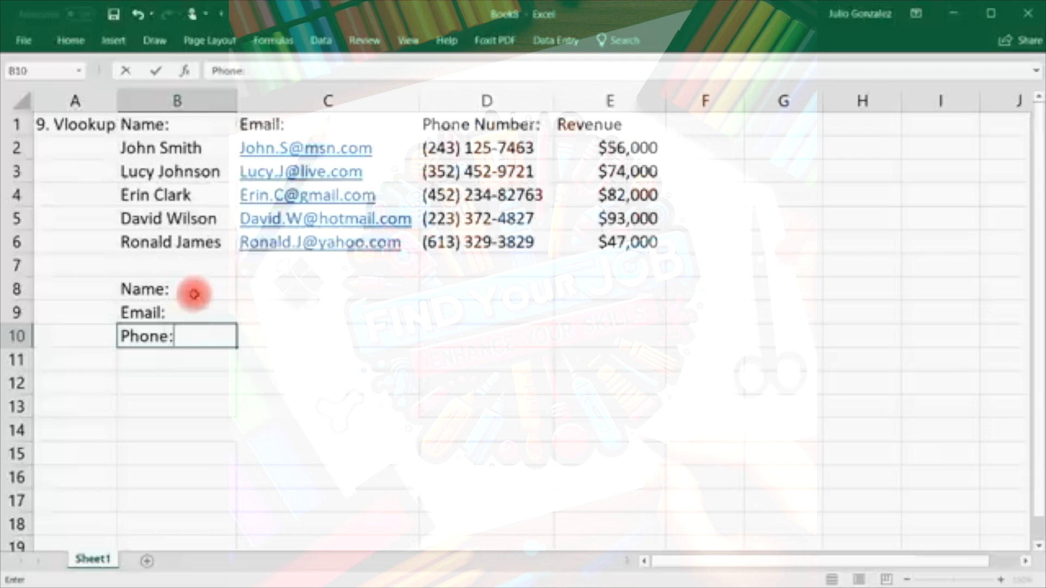
pyautogui.press('Return')
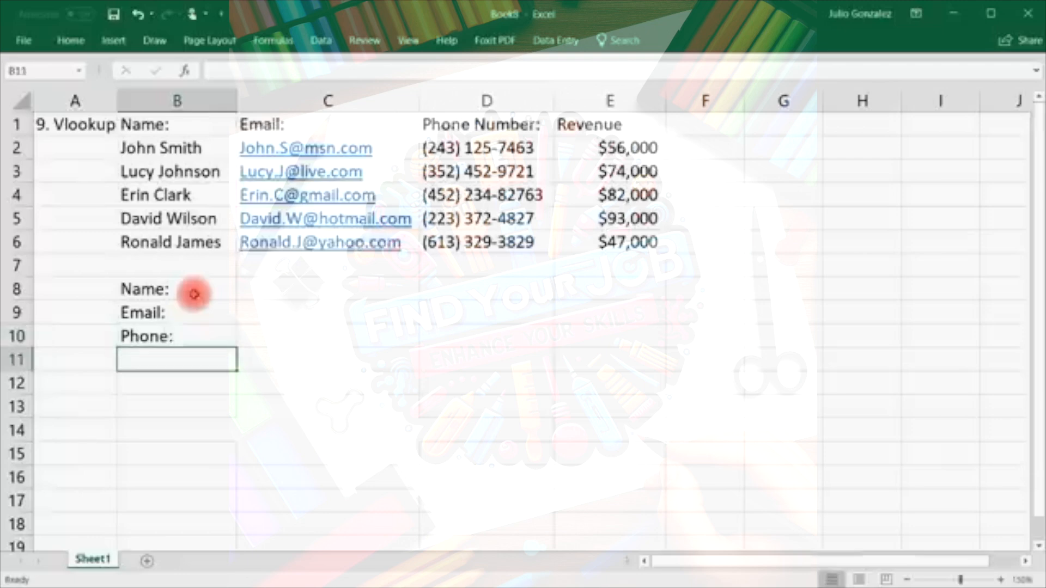
pyautogui.write('Revenue:')
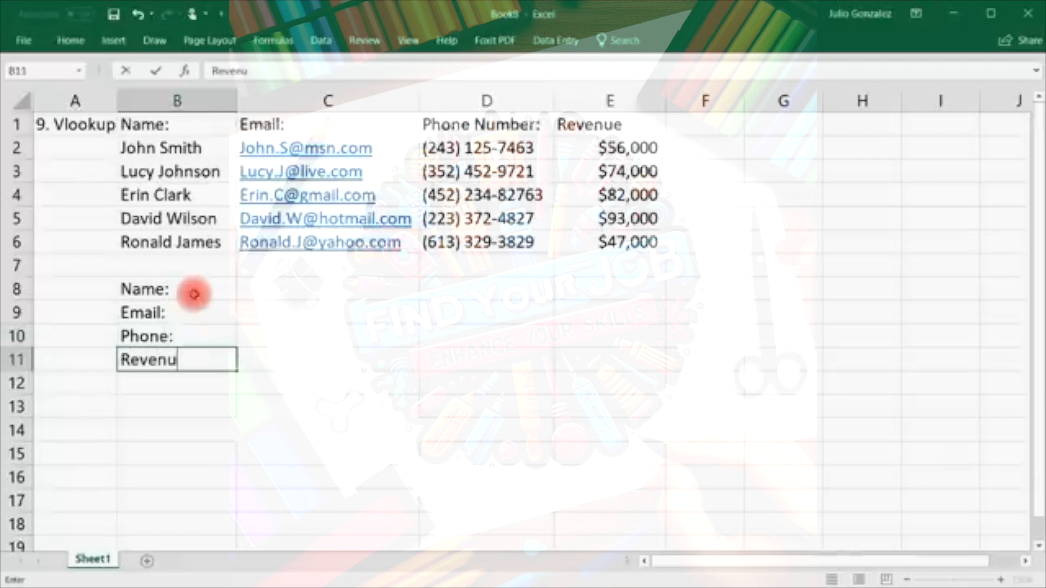
pyautogui.press('Tab')
# Enter the first customer's full name in C8 as the lookup value.
pyautogui.press('Up')
pyautogui.press('Up')
pyautogui.press('Up')
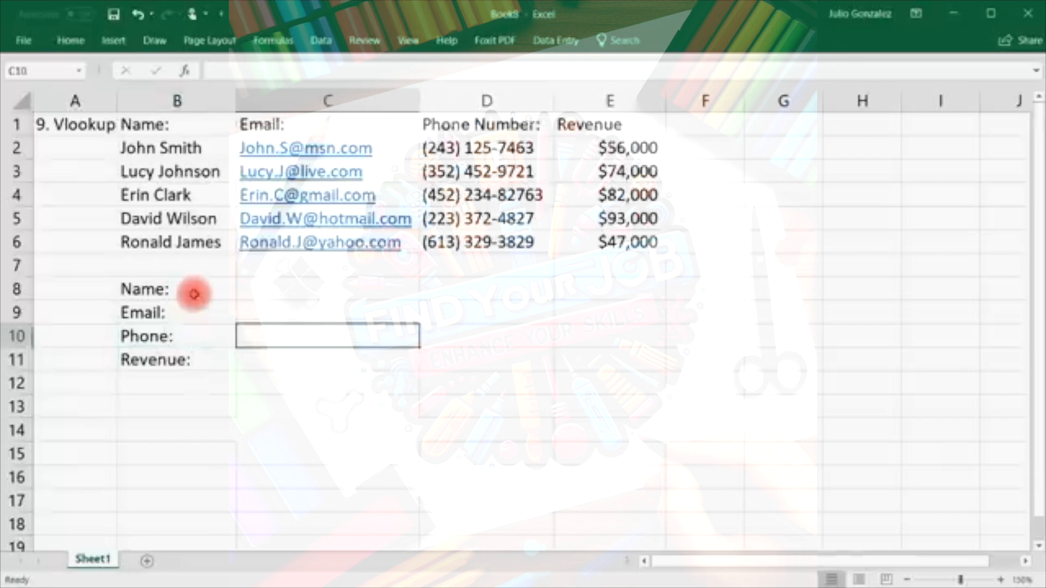
pyautogui.press('F2')
pyautogui.write('Joh')
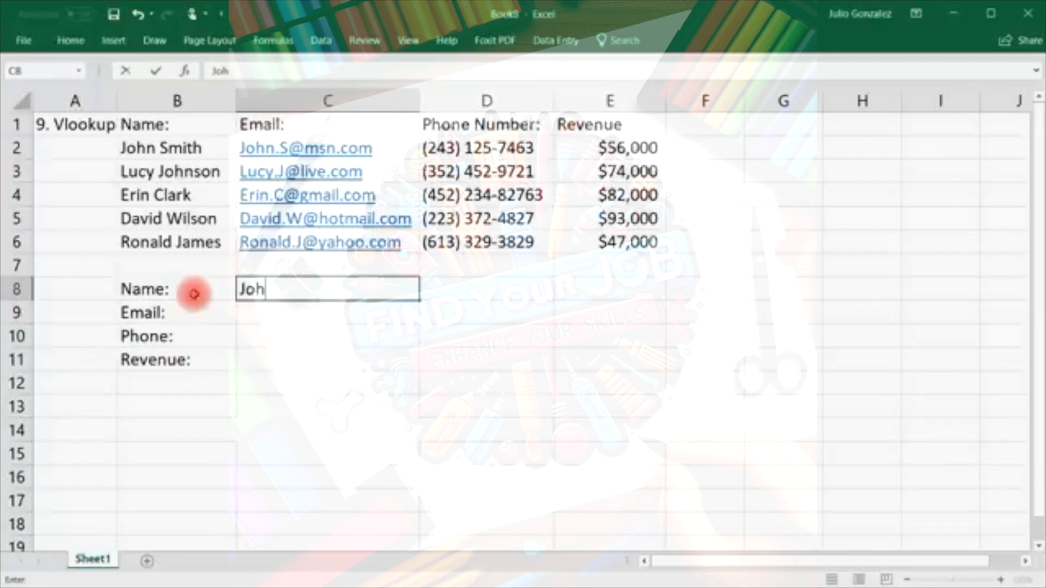
pyautogui.write('n Smith')
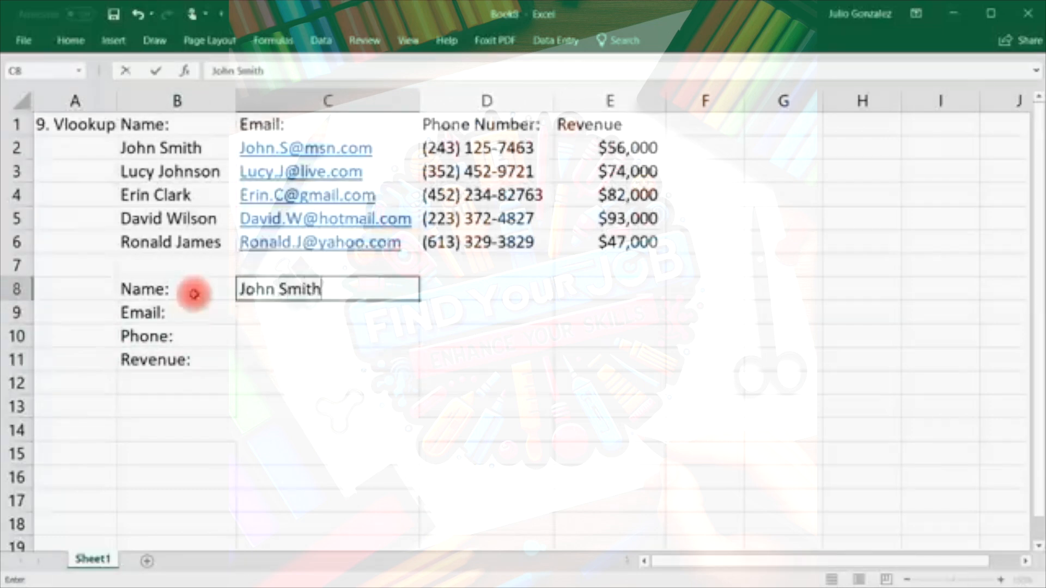
pyautogui.press('Return')
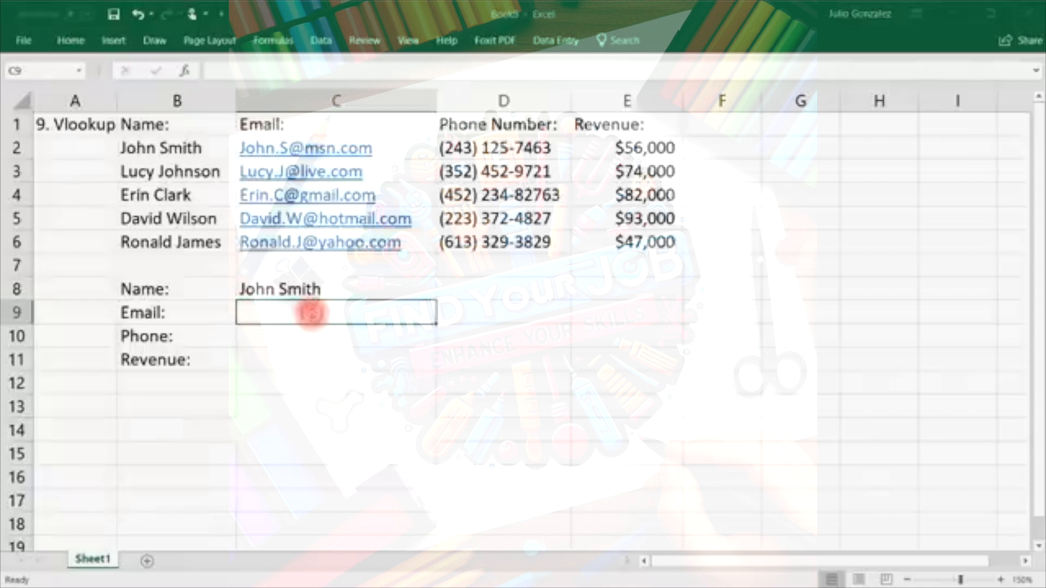
# Enter =VLOOKUP(C8,B2:E6,2,FALSE) in C9 to return the e-mail for C8's name.
pyautogui.doubleClick(311, 313)
pyautogui.write('=vlookup(')
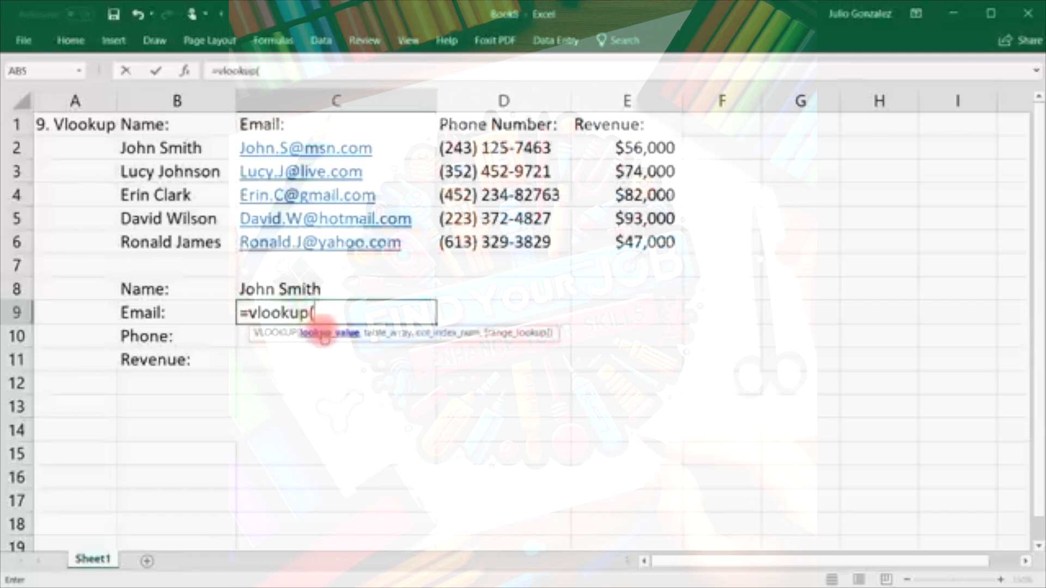
pyautogui.click(317, 284)
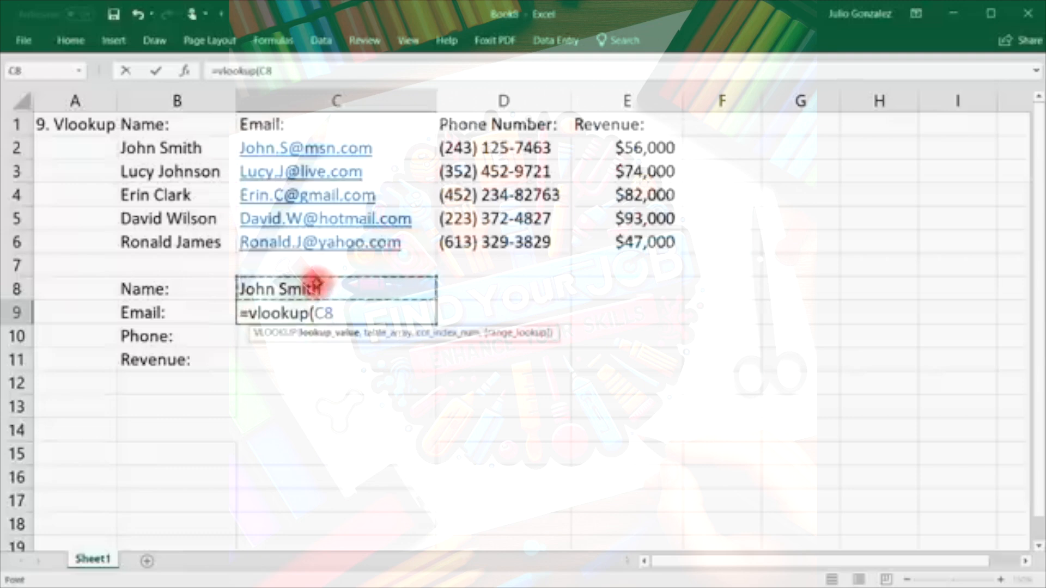
pyautogui.write(',')
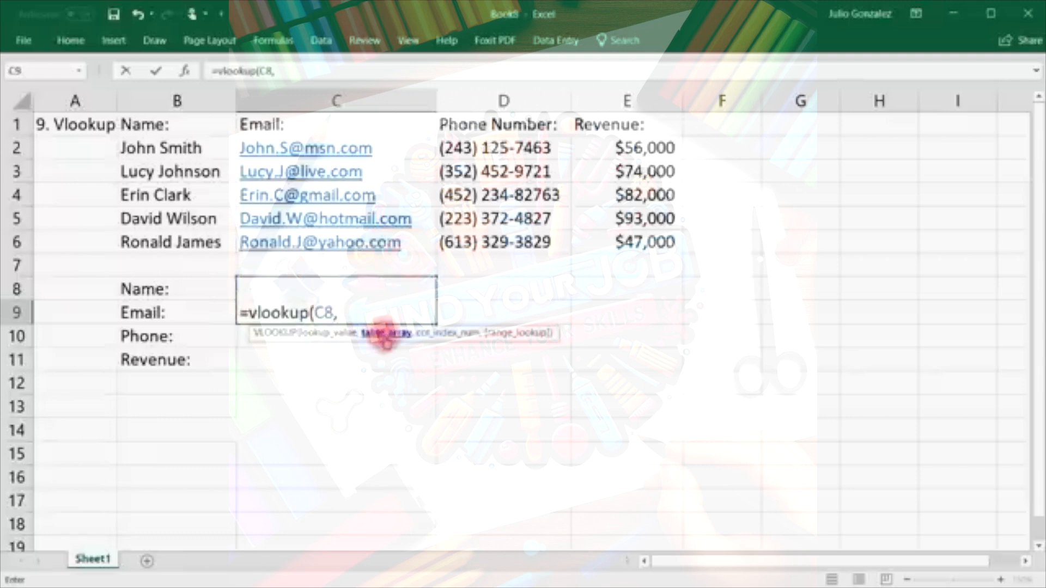
pyautogui.moveTo(163, 150); pyautogui.dragTo(593, 238)
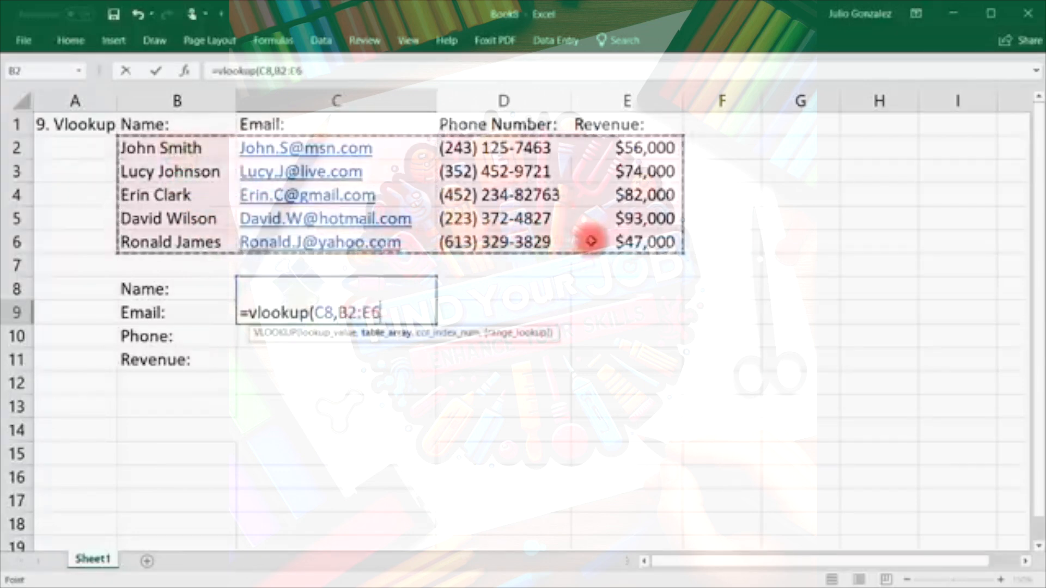
pyautogui.write(',')
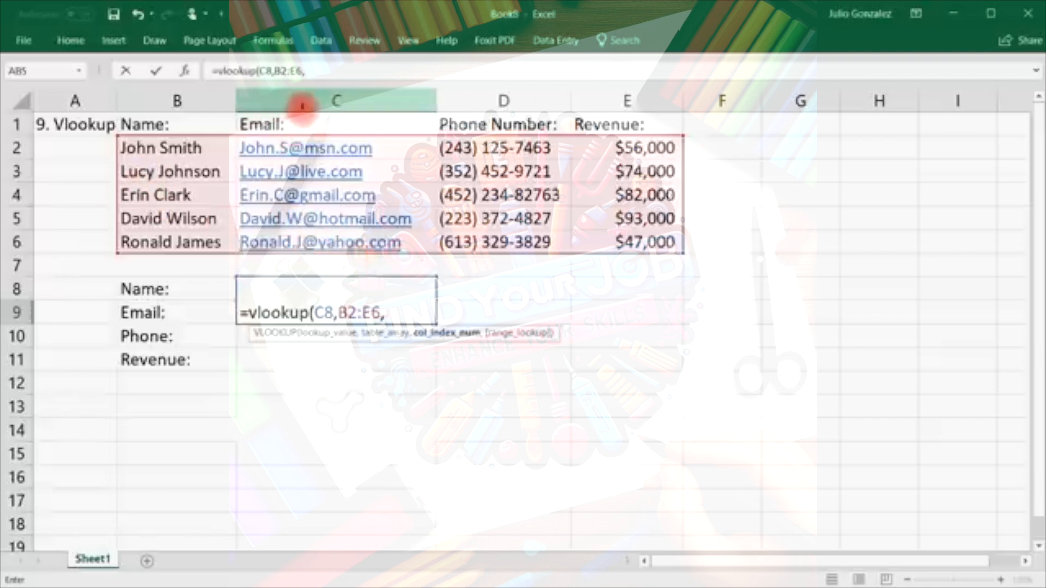
pyautogui.write('2')
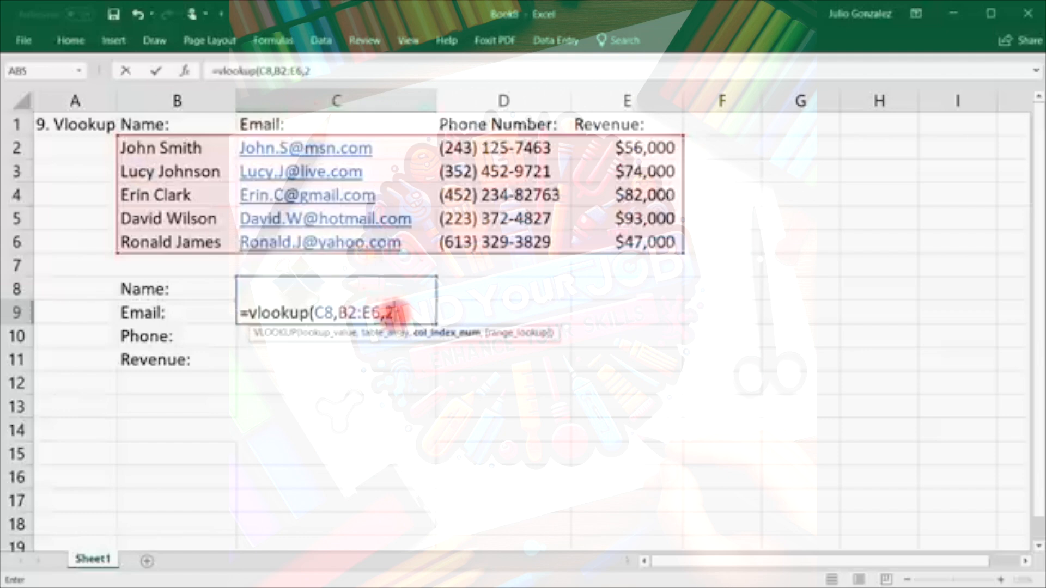
pyautogui.write(',')
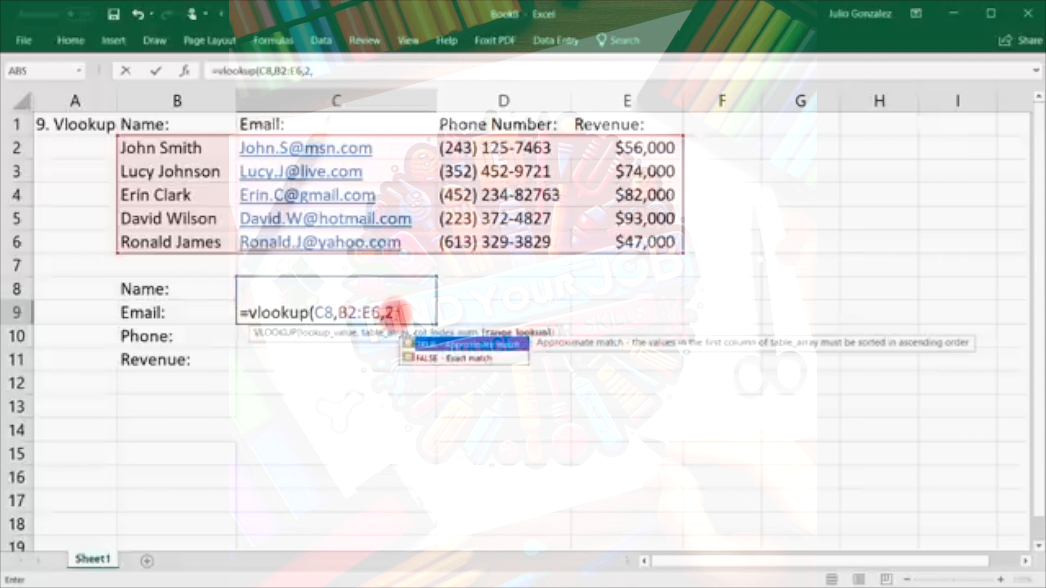
pyautogui.write('false')
pyautogui.press('Return')
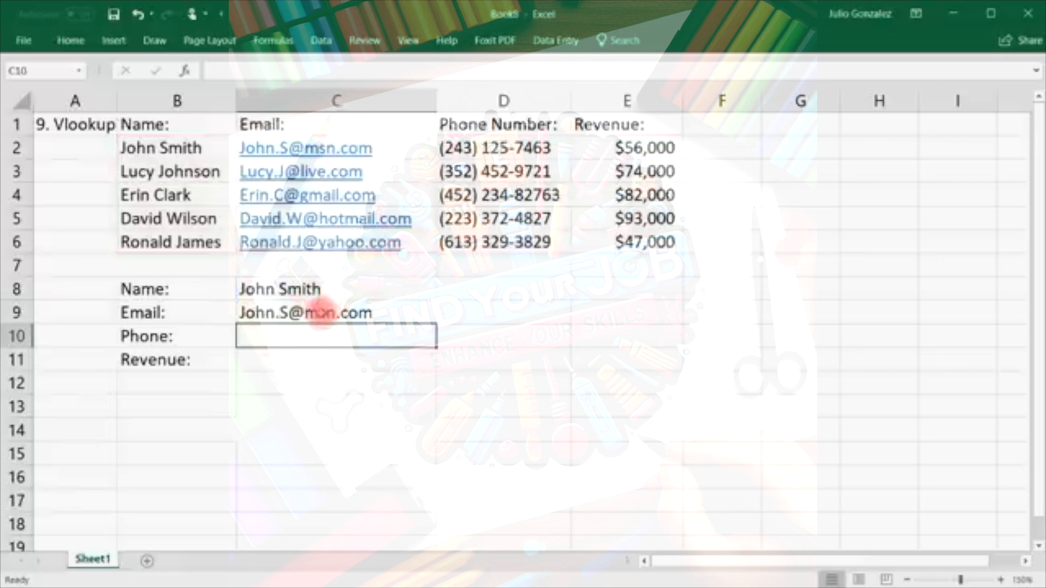
pyautogui.click(274, 155)
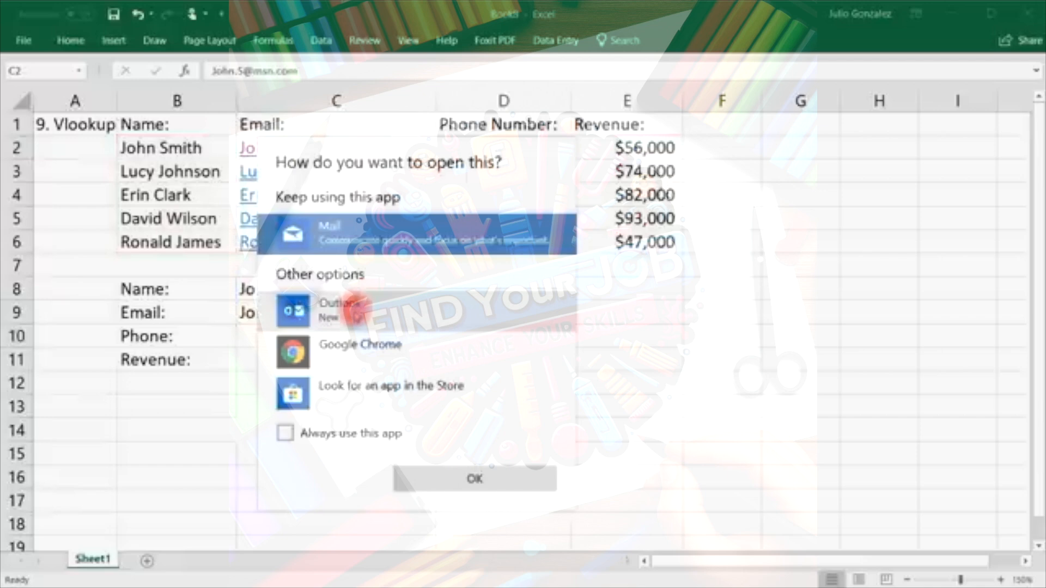
# Replace C8's name with the second customer's name and begin a VLOOKUP in C10.
pyautogui.click(739, 407)
pyautogui.click(333, 321)
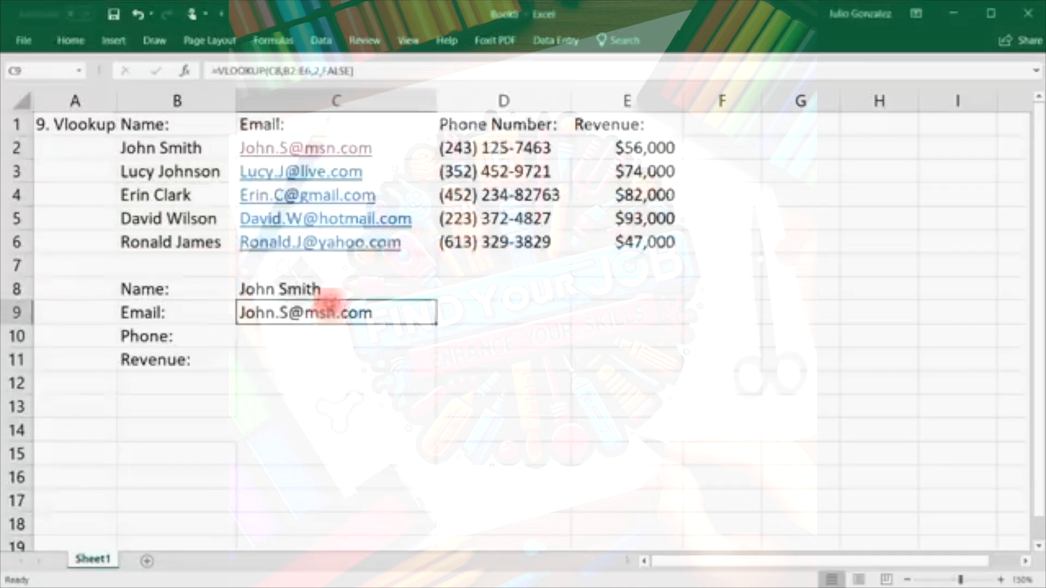
pyautogui.click(327, 283)
pyautogui.doubleClick(327, 284)
pyautogui.moveTo(289, 287); pyautogui.dragTo(243, 289)
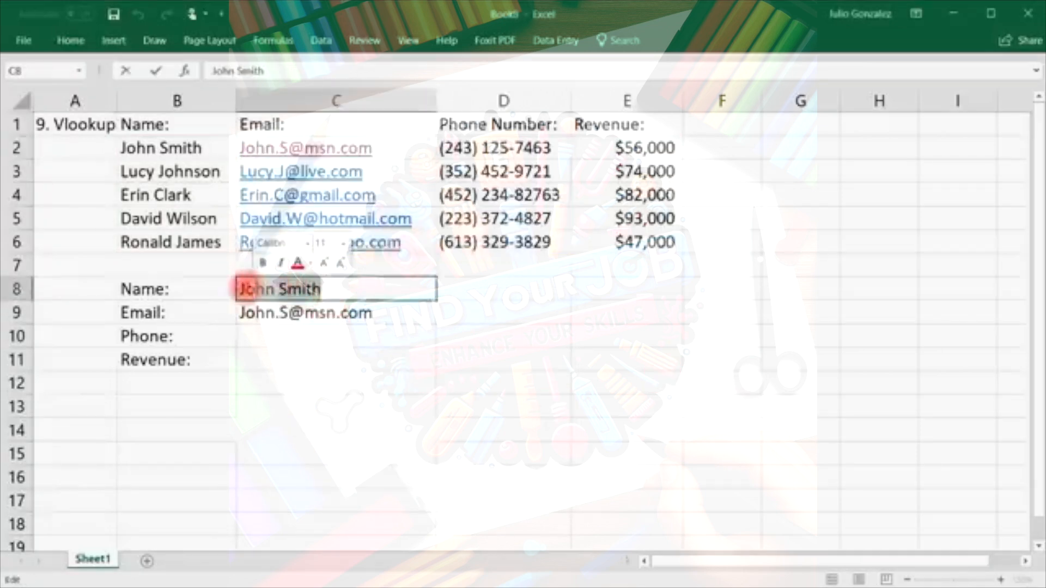
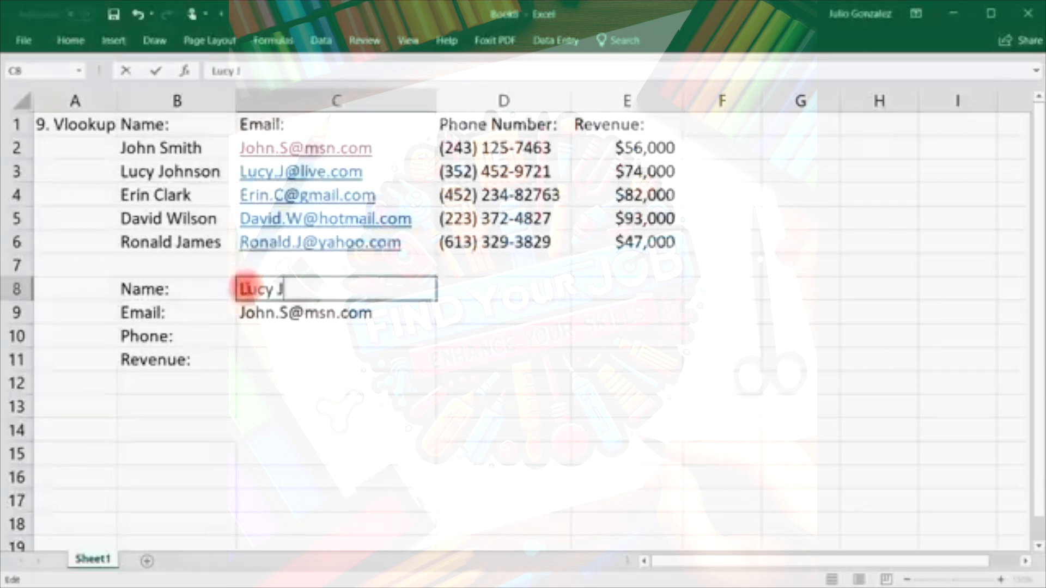
pyautogui.press('Return')
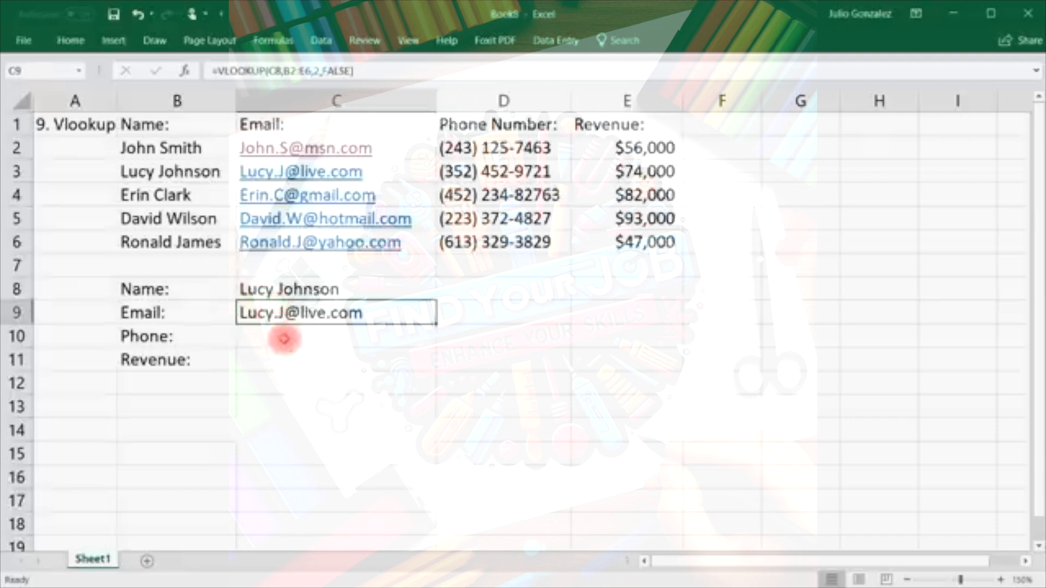
pyautogui.click(281, 338)
pyautogui.write('=vlook')
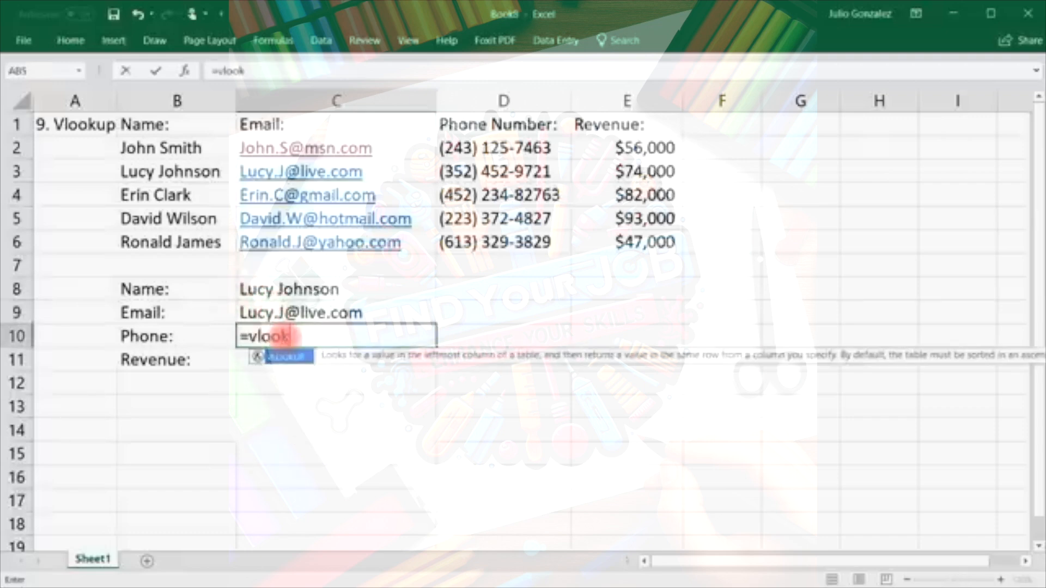
pyautogui.write('up(')
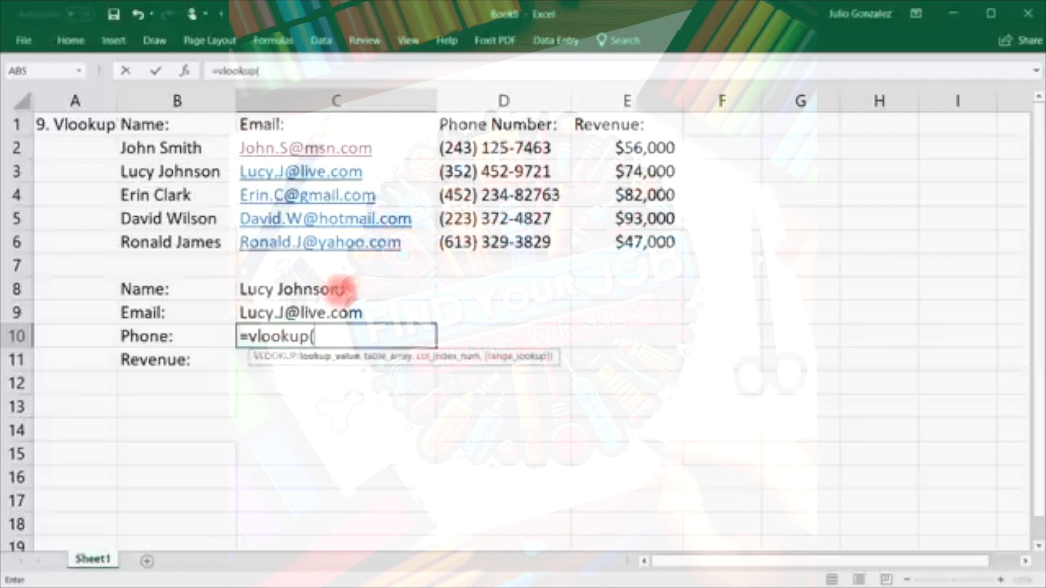
# Complete C10 as =VLOOKUP(C8,B2:E6,3,FALSE) to return the phone number.
pyautogui.click(345, 287)
pyautogui.write(',')
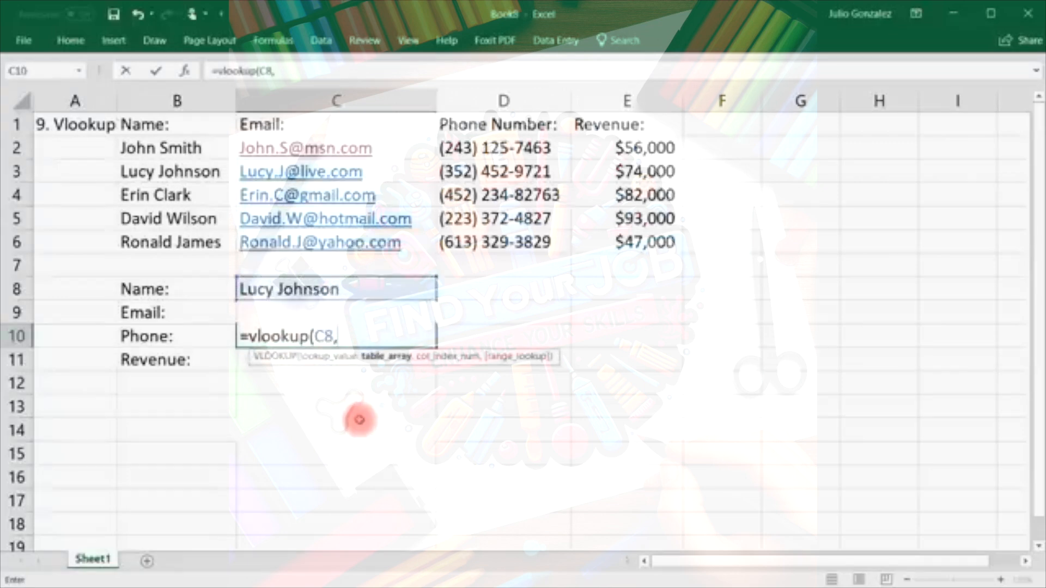
pyautogui.moveTo(159, 147); pyautogui.dragTo(618, 229)
pyautogui.write(',')
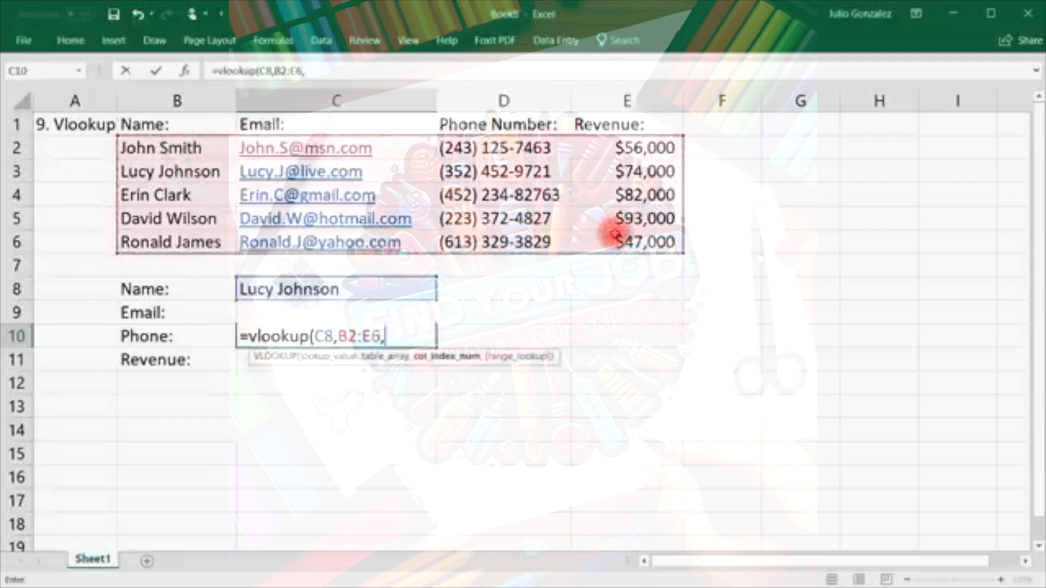
pyautogui.write('3')
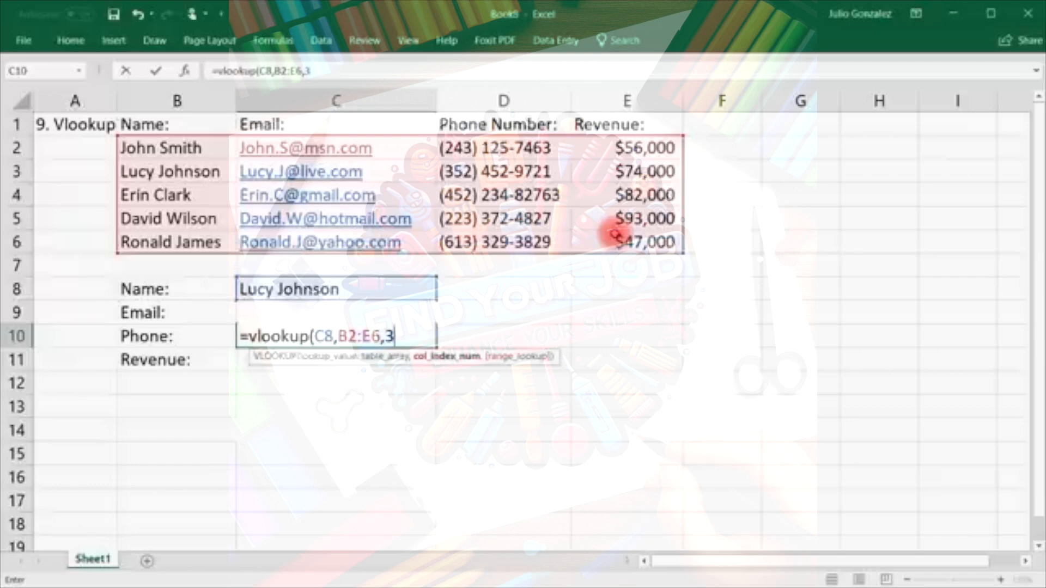
pyautogui.write(',')
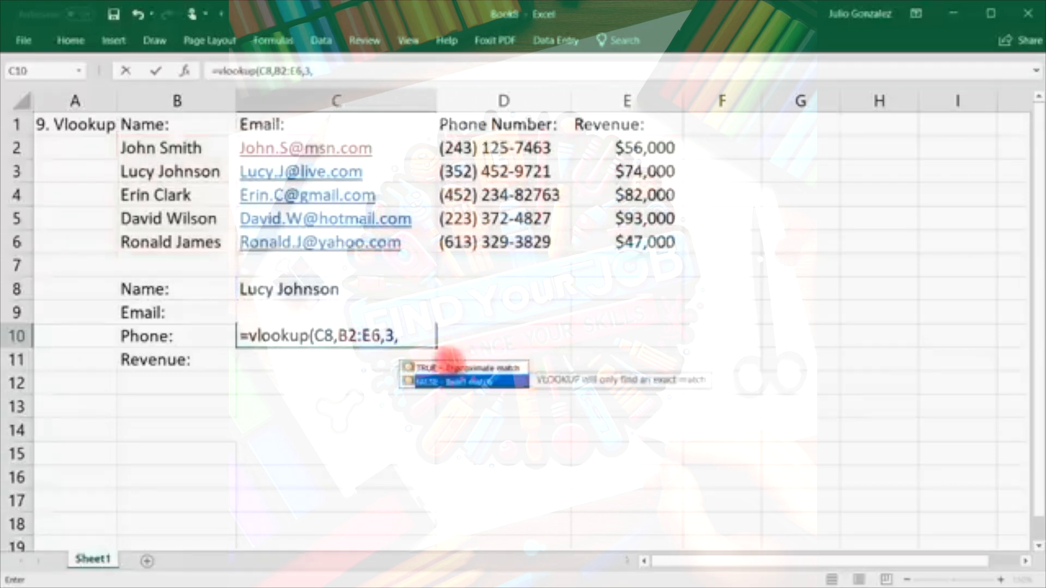
pyautogui.click(410, 334)
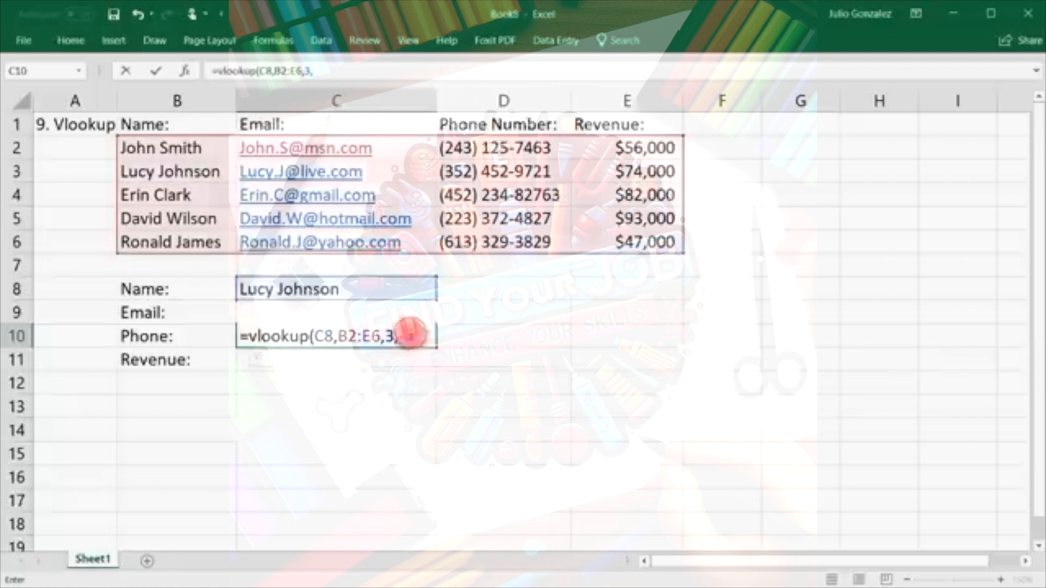
pyautogui.write('false)')
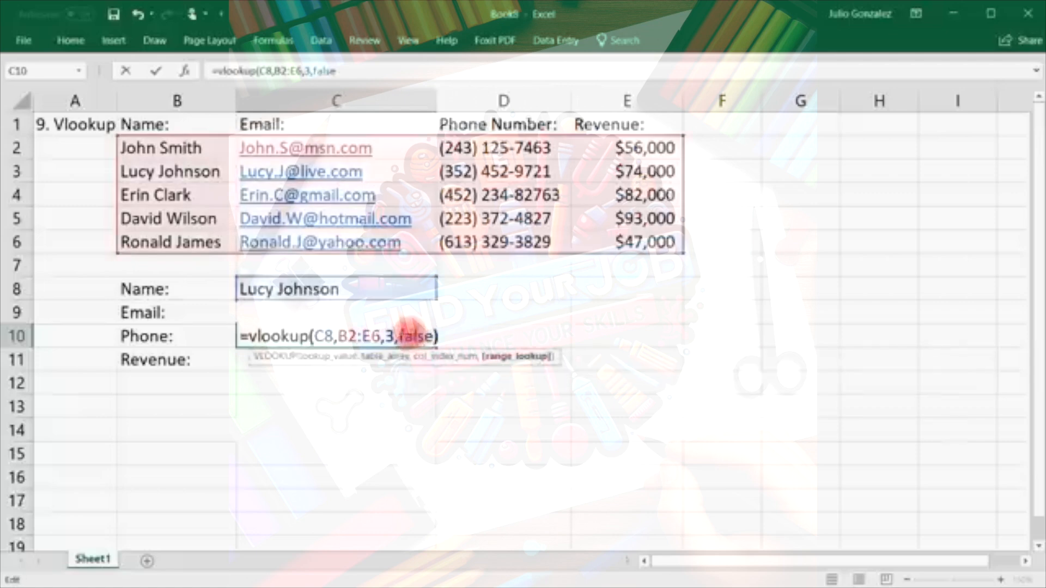
pyautogui.press('Return')
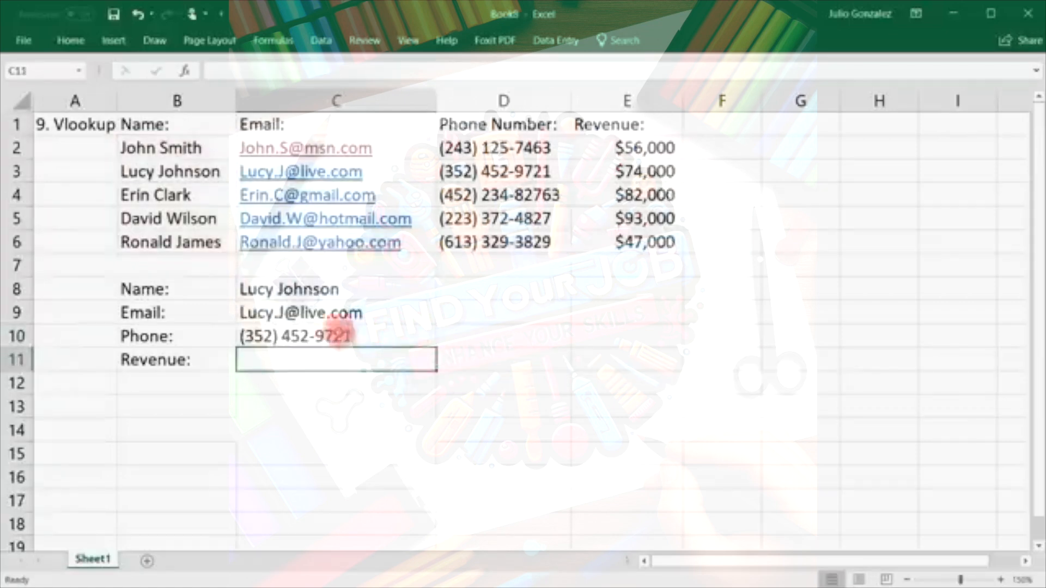
# Enter =VLOOKUP(C8,B2:E6,4,FALSE) in C11 and confirm it returns 74000, matching E3.
pyautogui.click(480, 179)
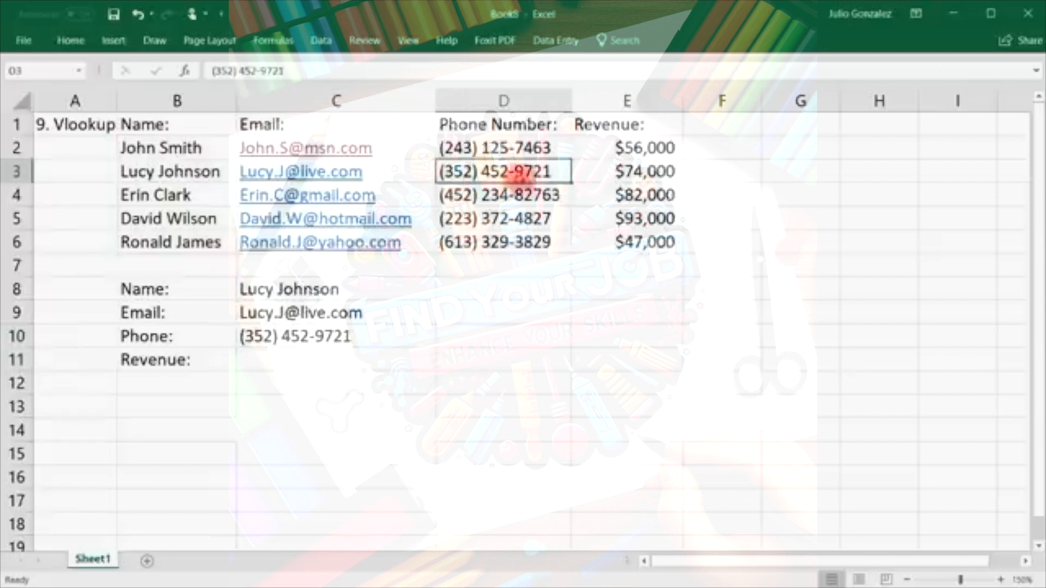
pyautogui.click(321, 356)
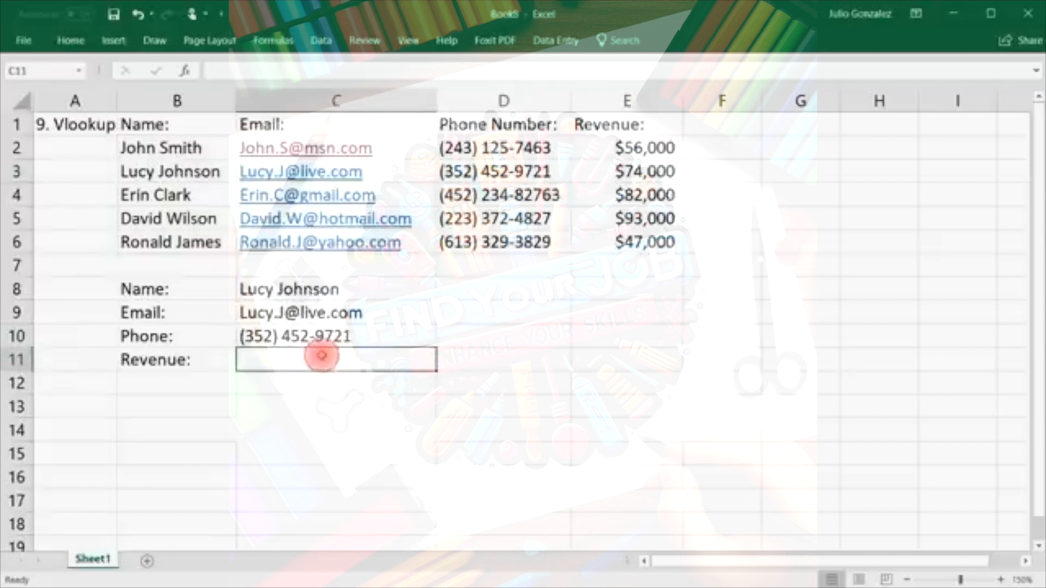
pyautogui.write('=')
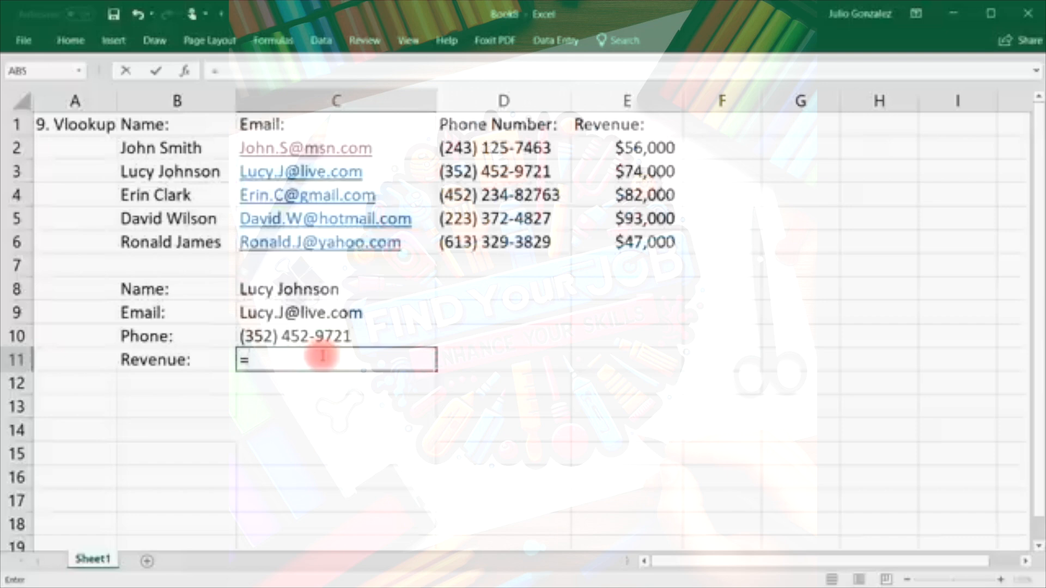
pyautogui.write('vlookup(')
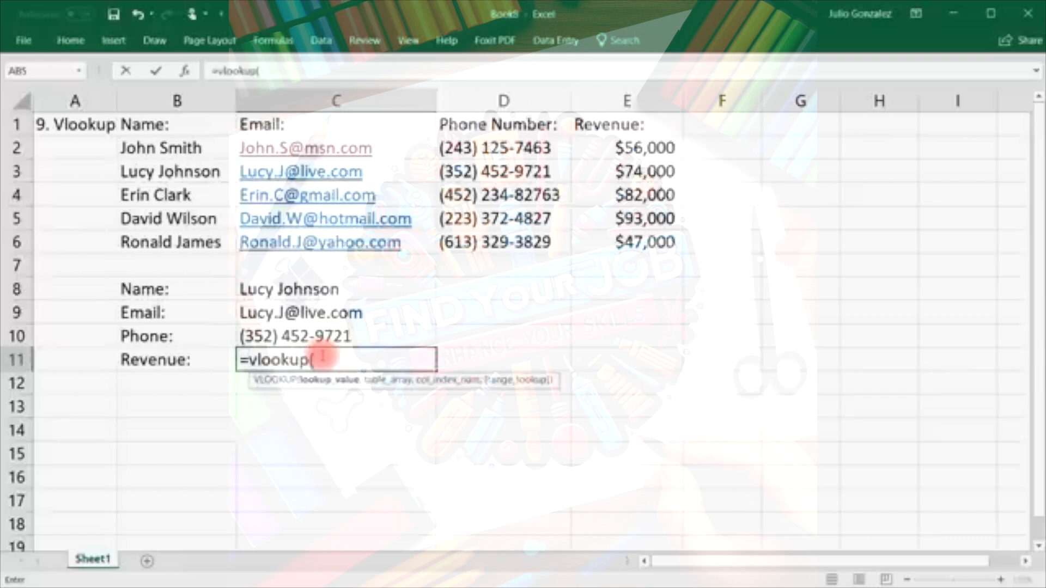
pyautogui.click(318, 289)
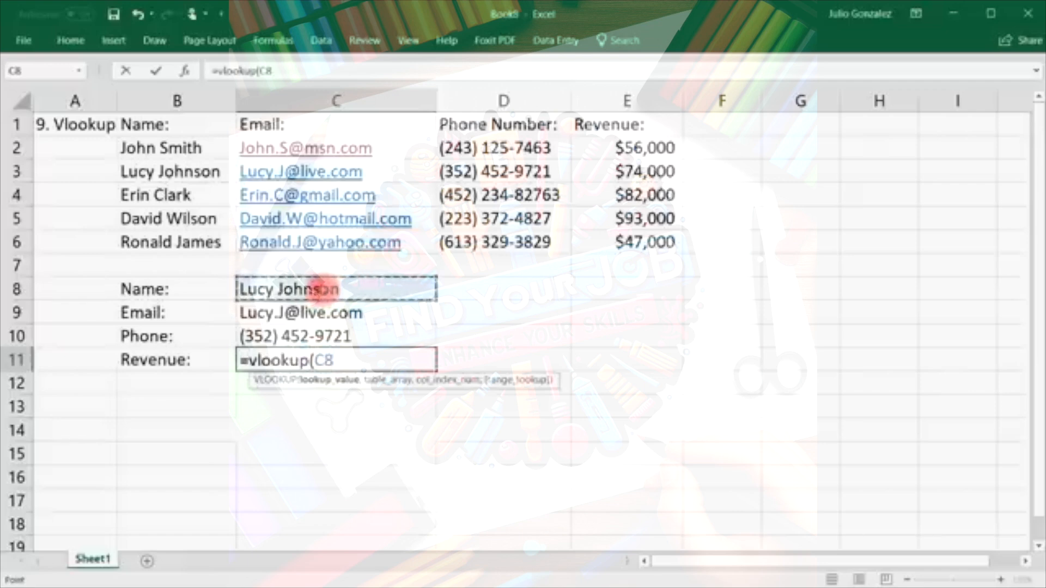
pyautogui.write(',')
pyautogui.moveTo(182, 145); pyautogui.dragTo(631, 252)
pyautogui.write(',')
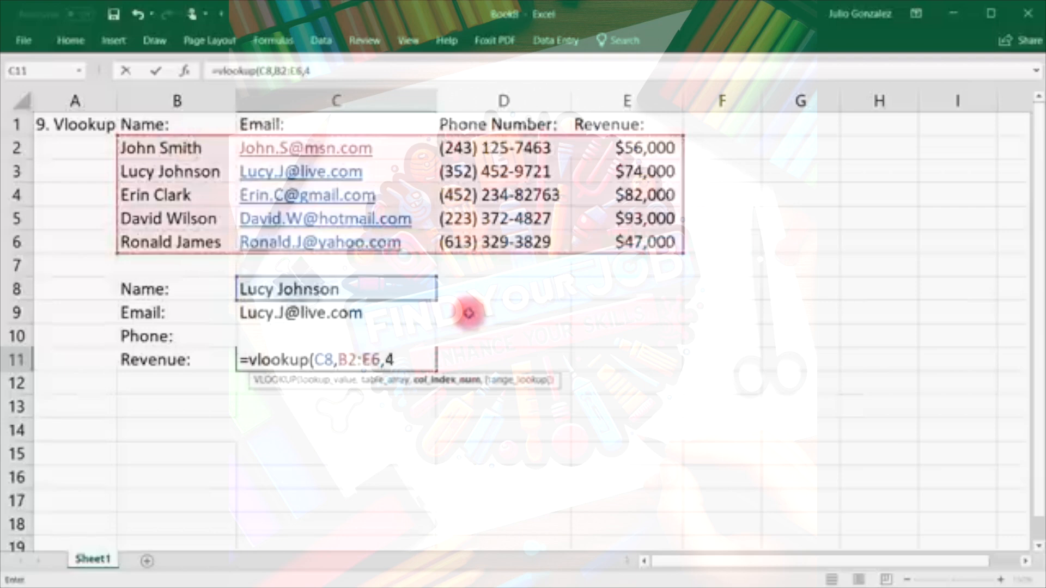
pyautogui.write('4,')
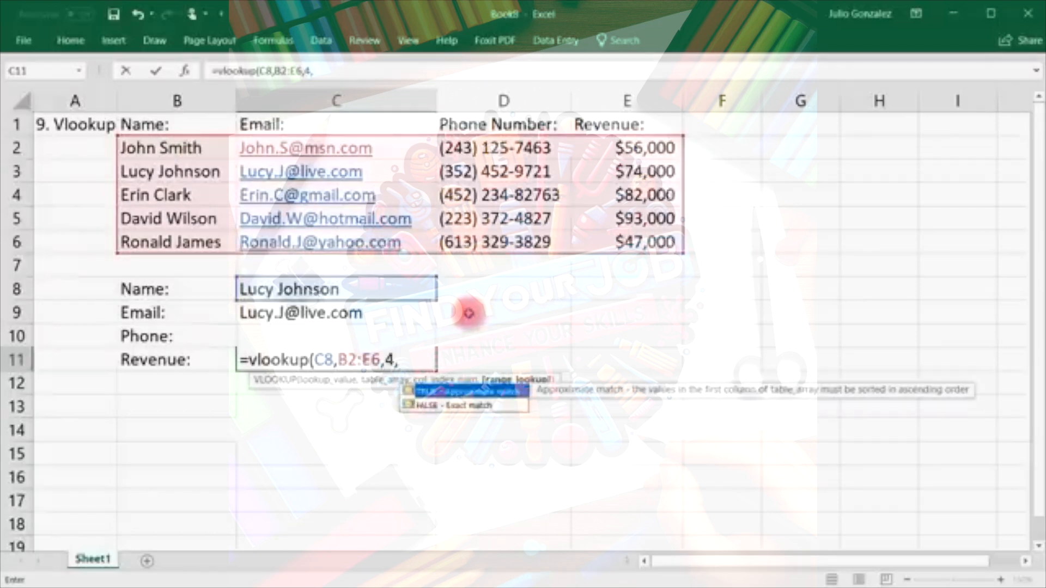
pyautogui.write('false)')
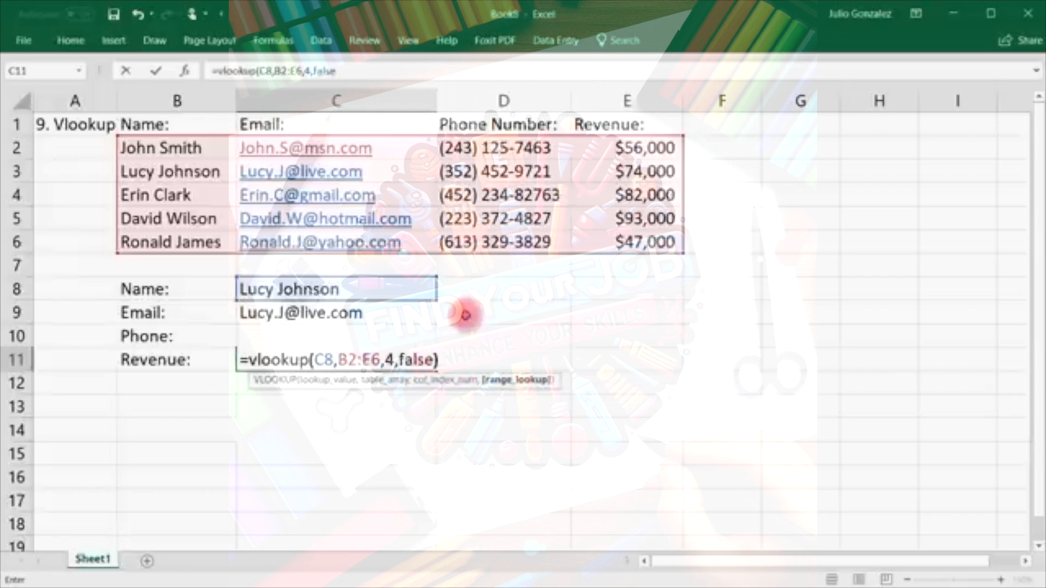
pyautogui.press('Return')
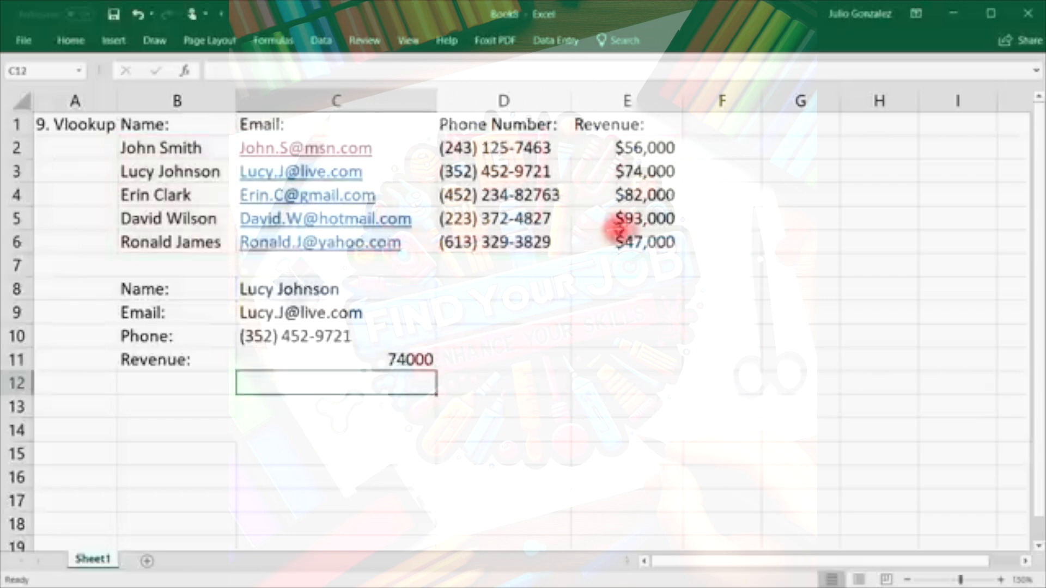
pyautogui.click(653, 176)
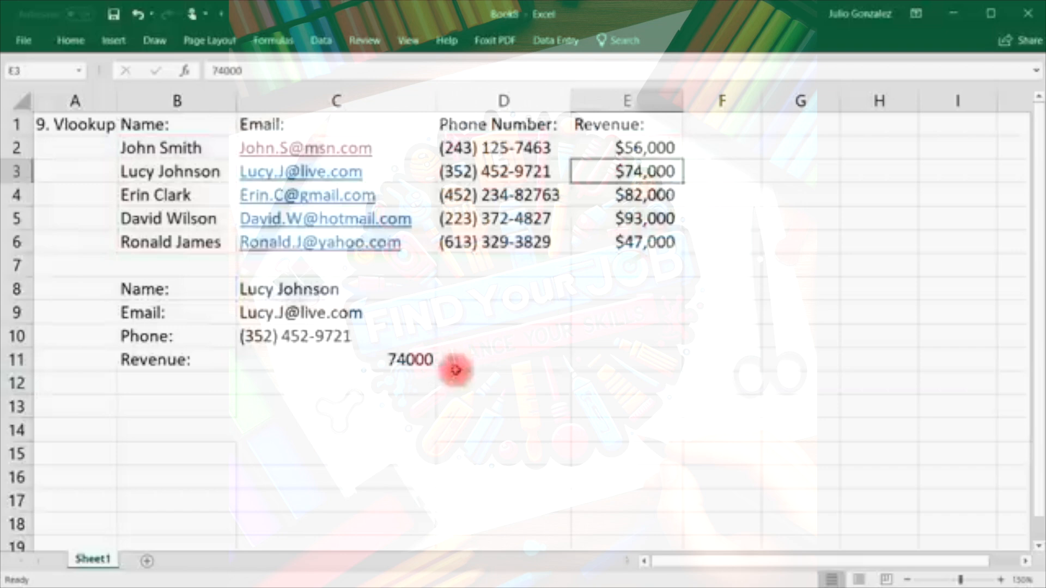
# Format C11 as Currency with 0 decimal places so it displays $74,000.
pyautogui.click(430, 358)
pyautogui.rightClick(428, 359)
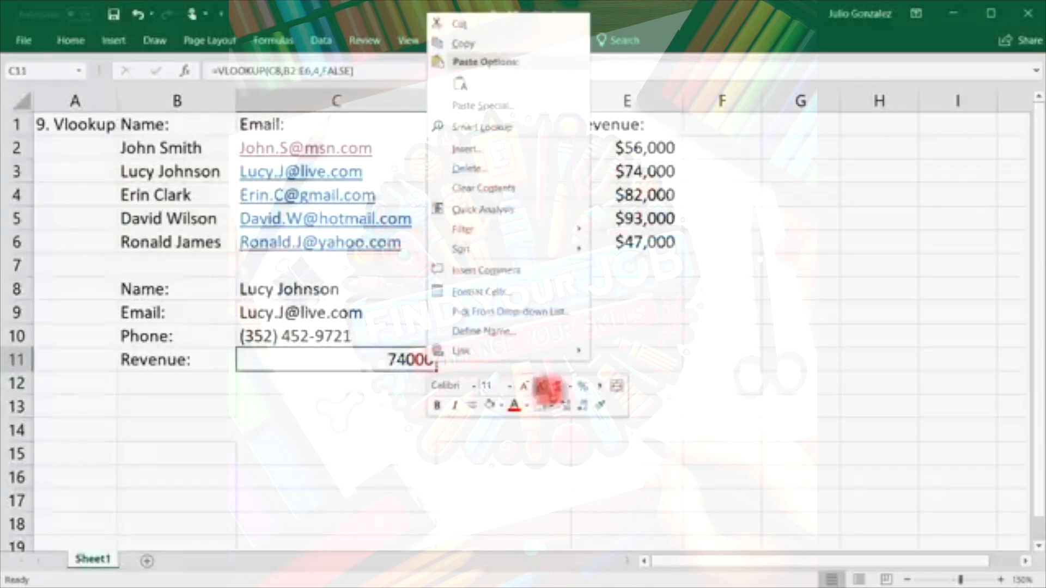
pyautogui.click(570, 387)
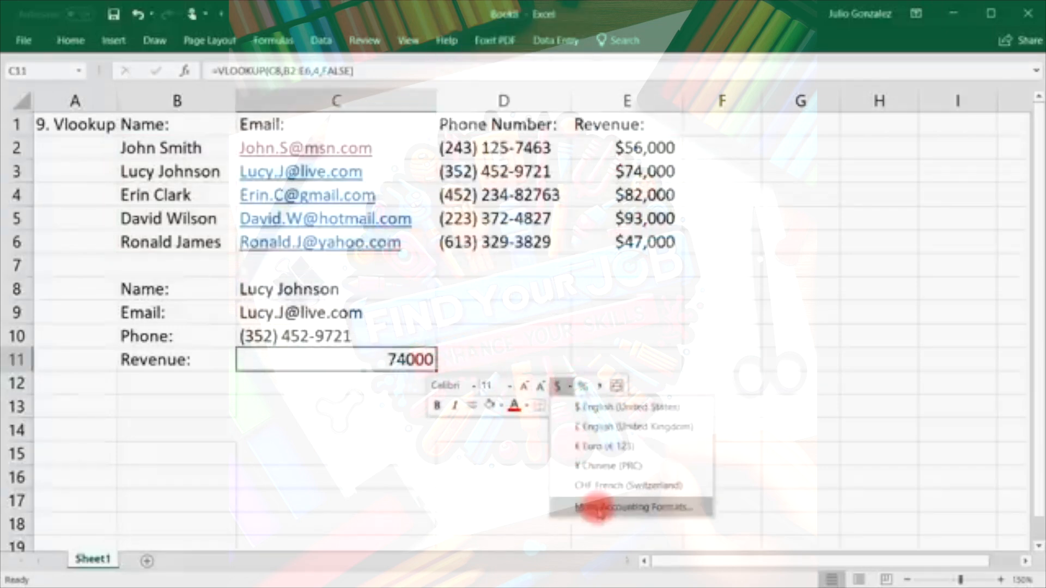
pyautogui.click(597, 508)
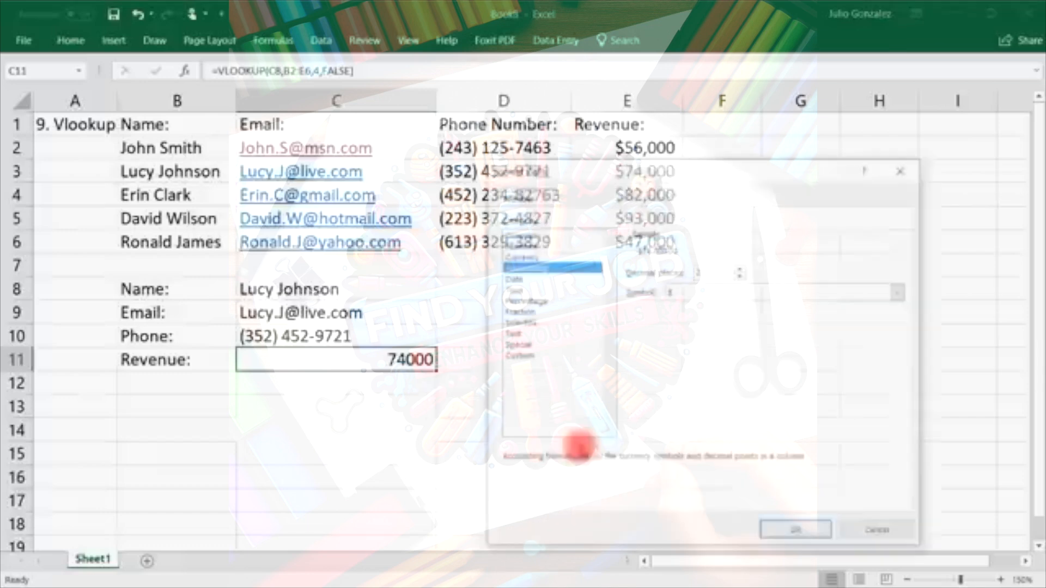
pyautogui.click(537, 256)
pyautogui.click(740, 275)
pyautogui.click(741, 275)
pyautogui.click(797, 533)
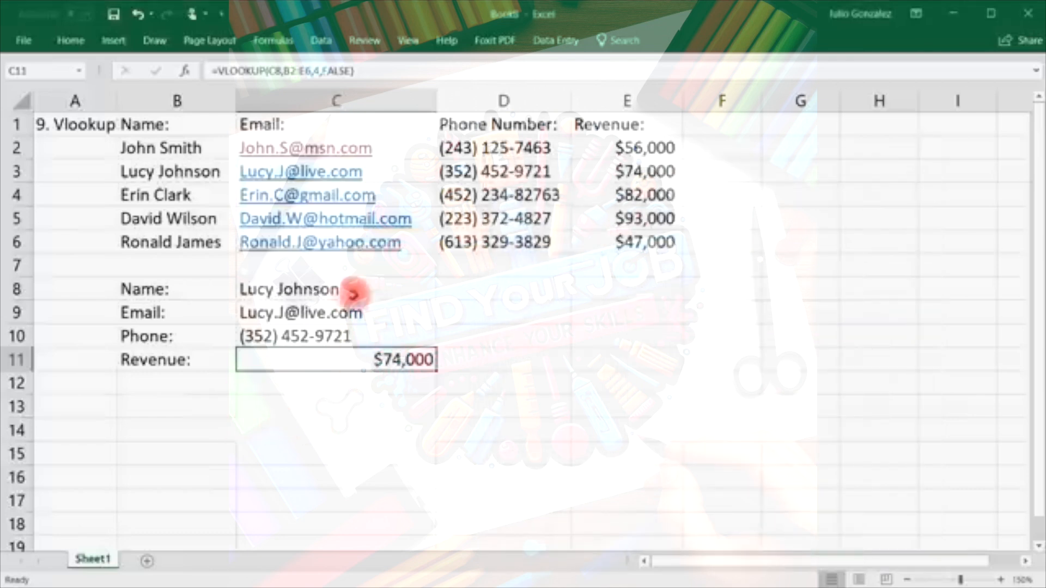
pyautogui.click(357, 285)
# Replace the name in C8 with the third customer's name, confirm the $82,000 revenue, and widen column A.
pyautogui.doubleClick(359, 285)
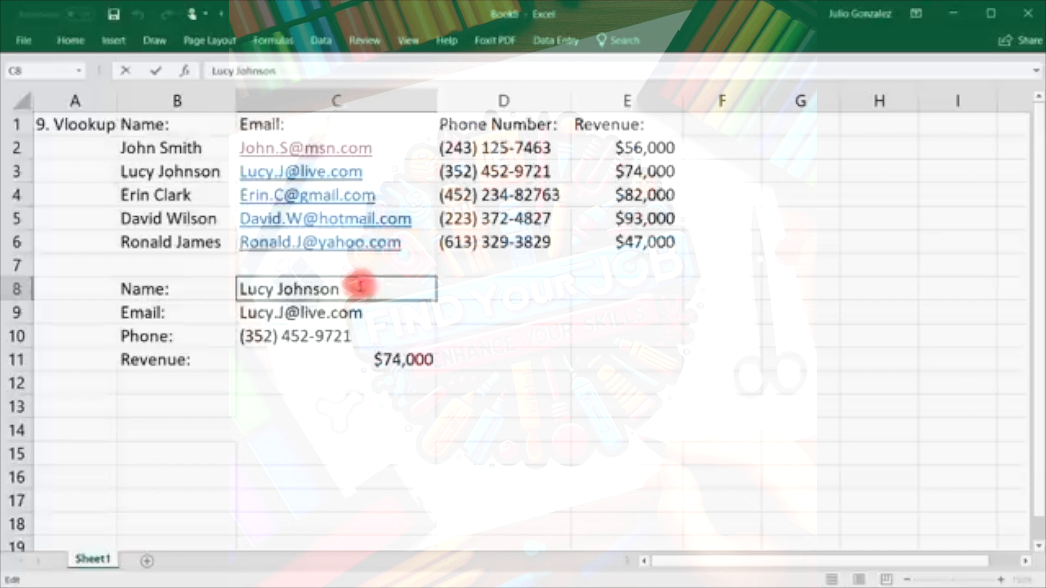
pyautogui.moveTo(359, 286); pyautogui.dragTo(245, 286)
pyautogui.write('L')
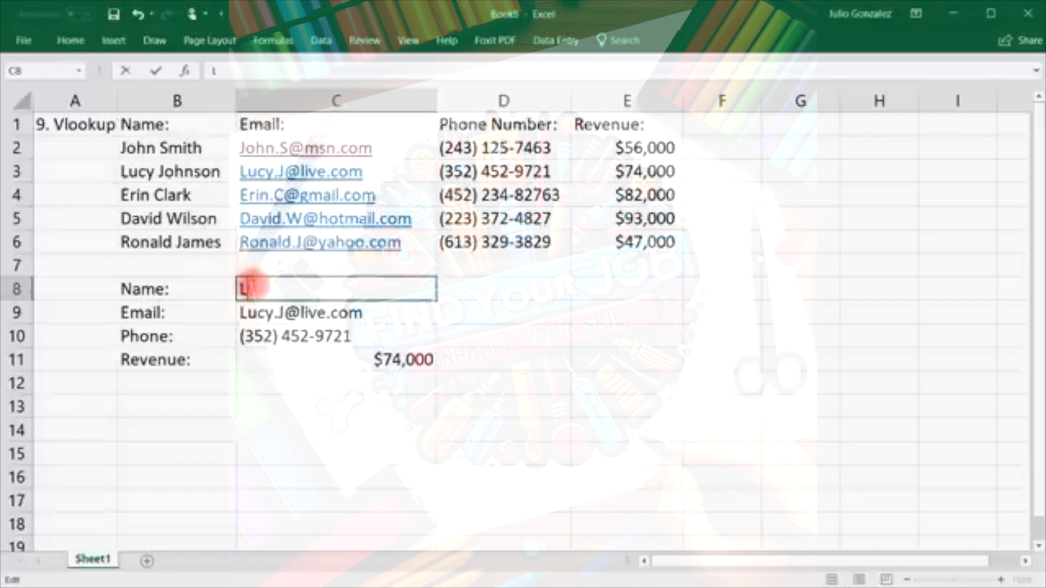
pyautogui.press('Return')
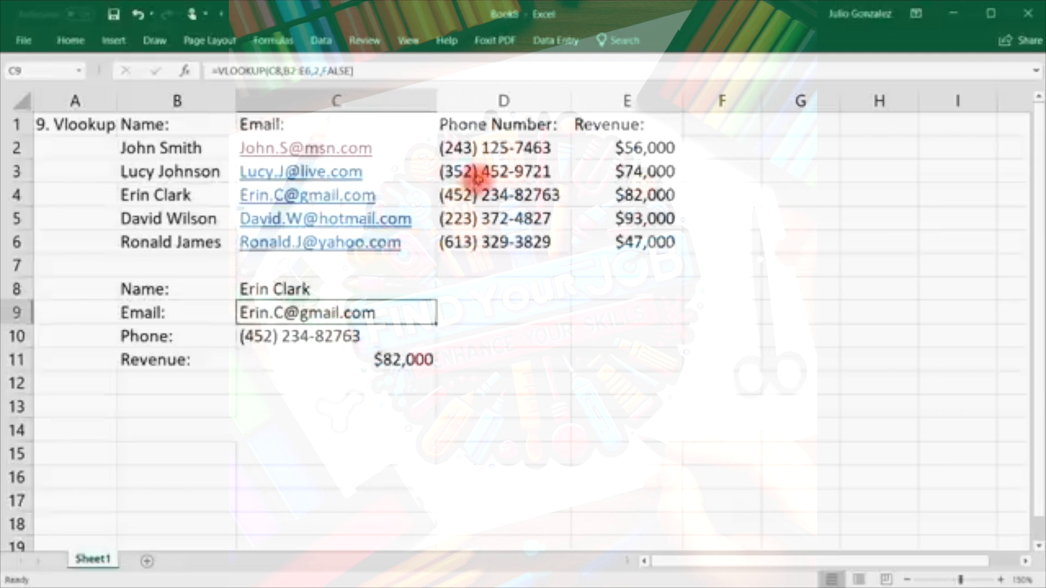
pyautogui.click(482, 195)
pyautogui.click(636, 195)
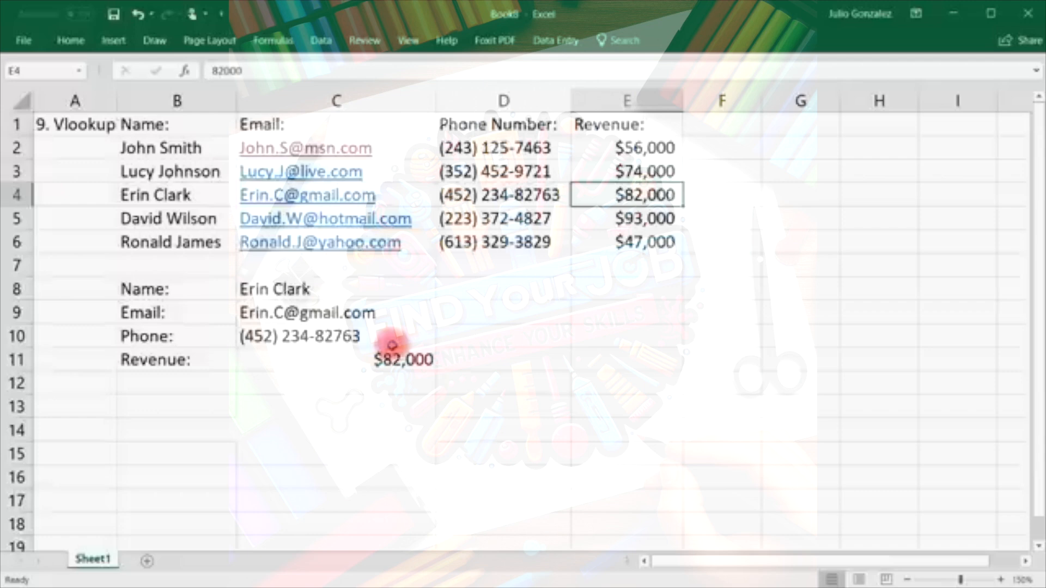
pyautogui.moveTo(116, 100); pyautogui.dragTo(179, 101)
pyautogui.click(106, 125)
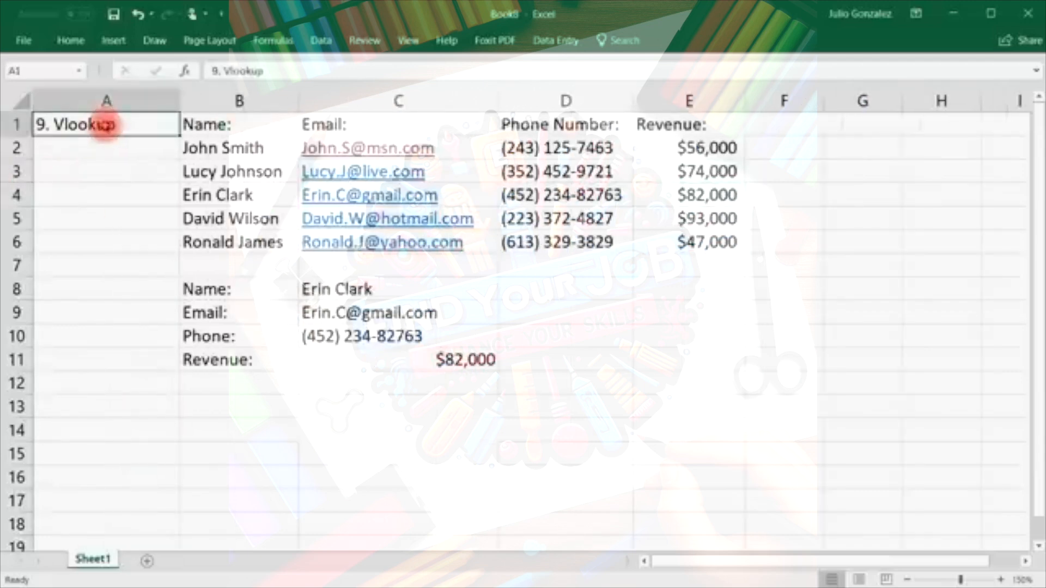
# Enter '10. Drop Down List' as the A1 title and widen column A to fit it.
pyautogui.write('10.  Drop Down List')
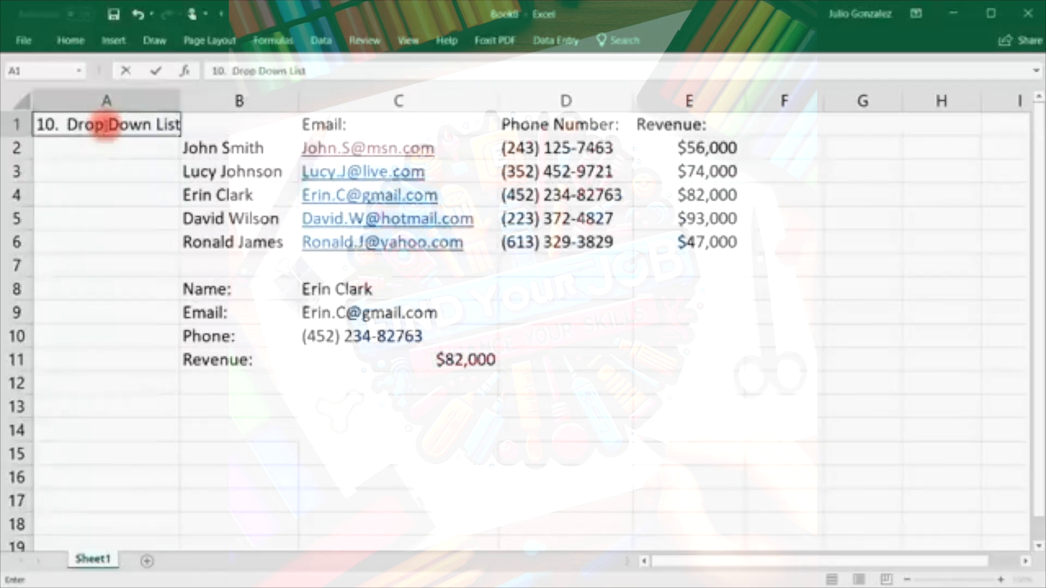
pyautogui.press('Return')
pyautogui.moveTo(179, 100); pyautogui.dragTo(191, 97)
pyautogui.click(486, 287)
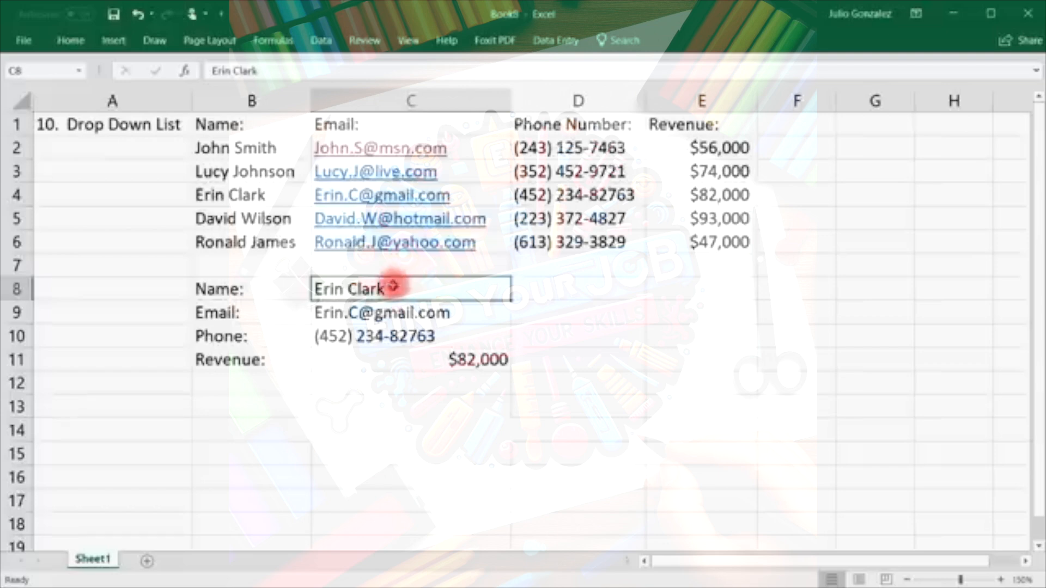
# Add List data validation to C8 with source =$B$2:$B$6.
pyautogui.click(321, 42)
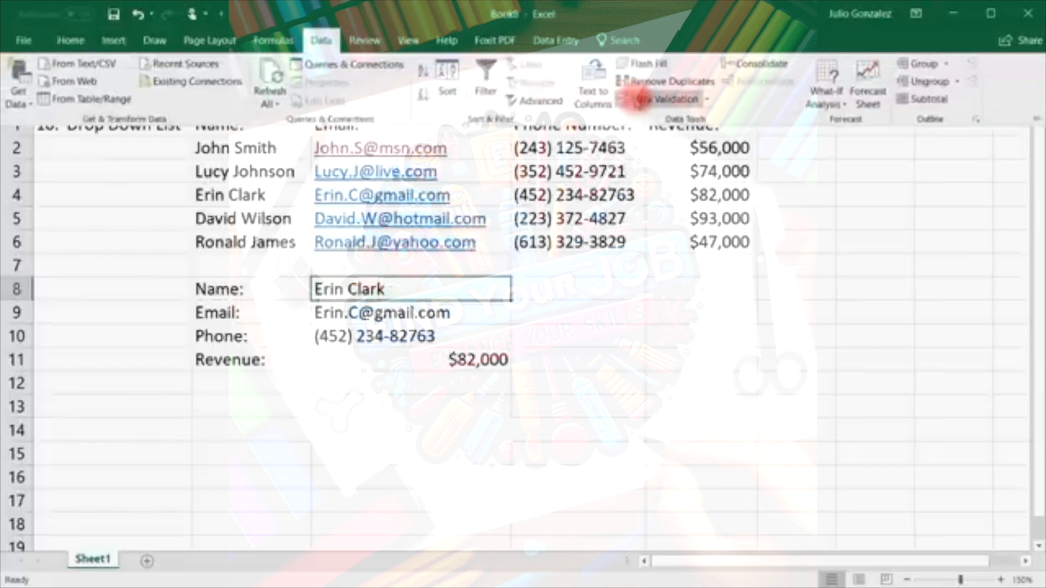
pyautogui.click(650, 99)
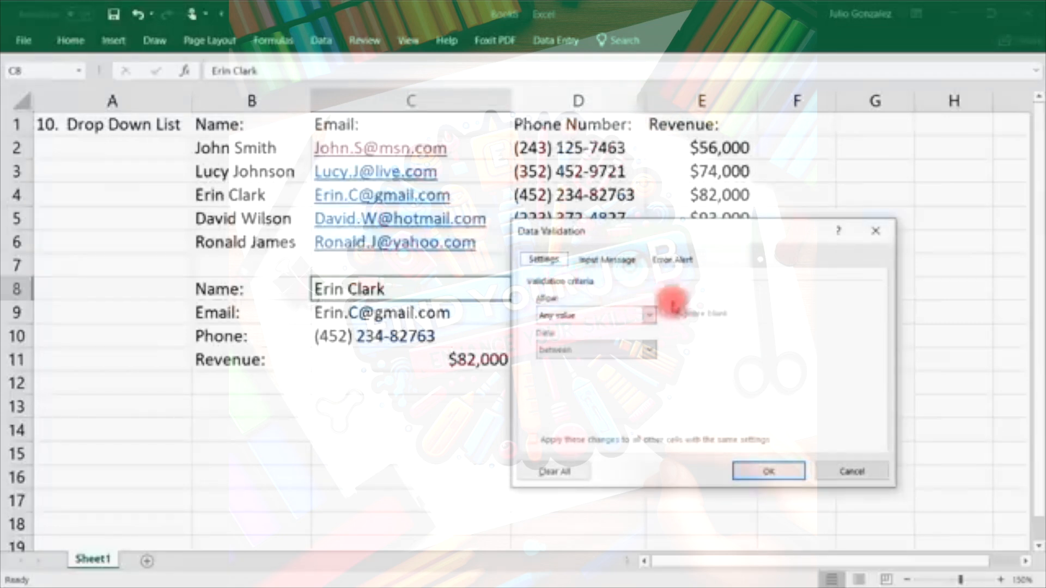
pyautogui.click(649, 314)
pyautogui.click(626, 363)
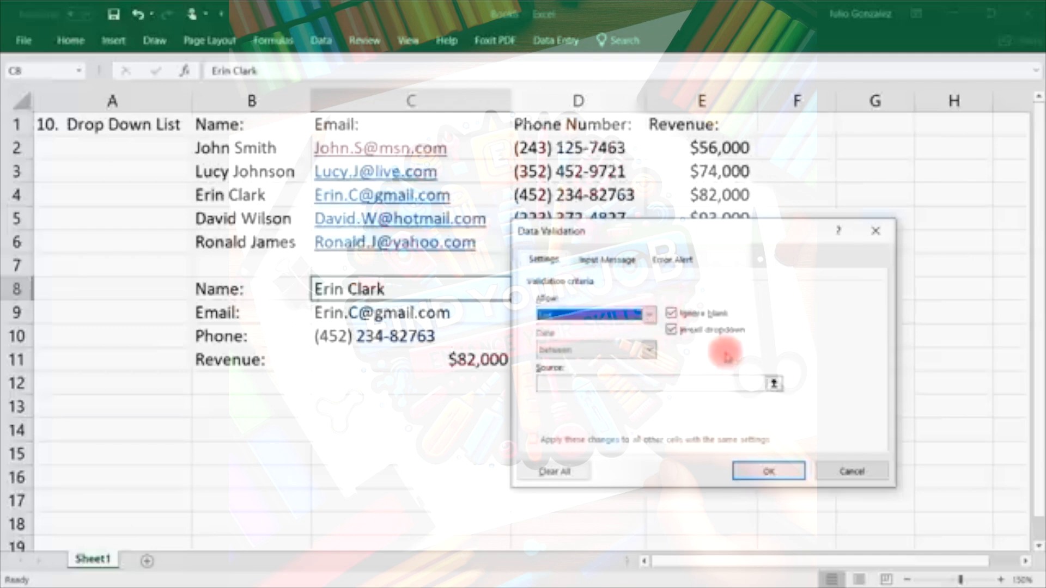
pyautogui.click(650, 384)
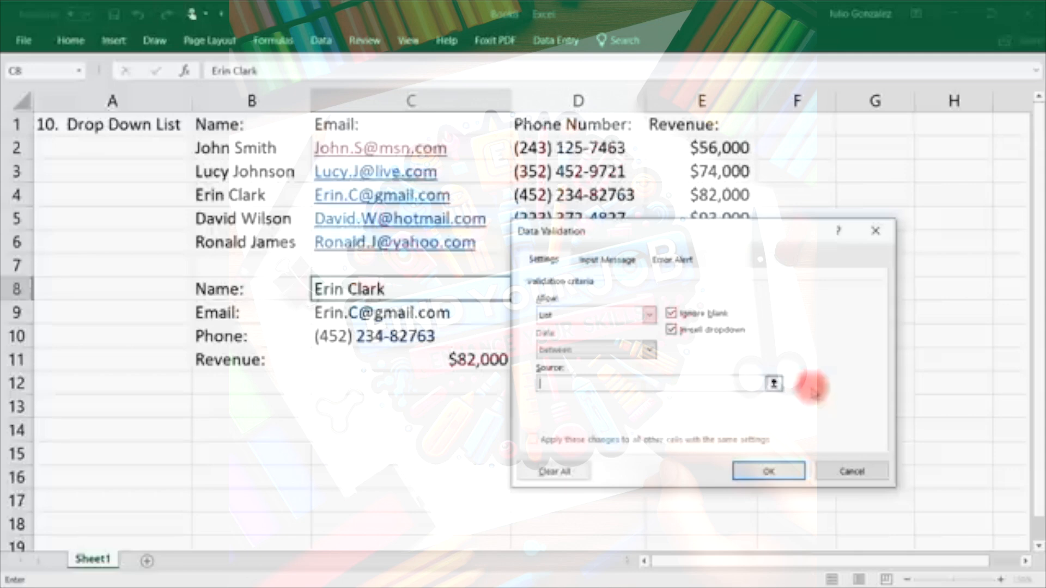
pyautogui.click(773, 384)
pyautogui.moveTo(264, 150); pyautogui.dragTo(267, 243)
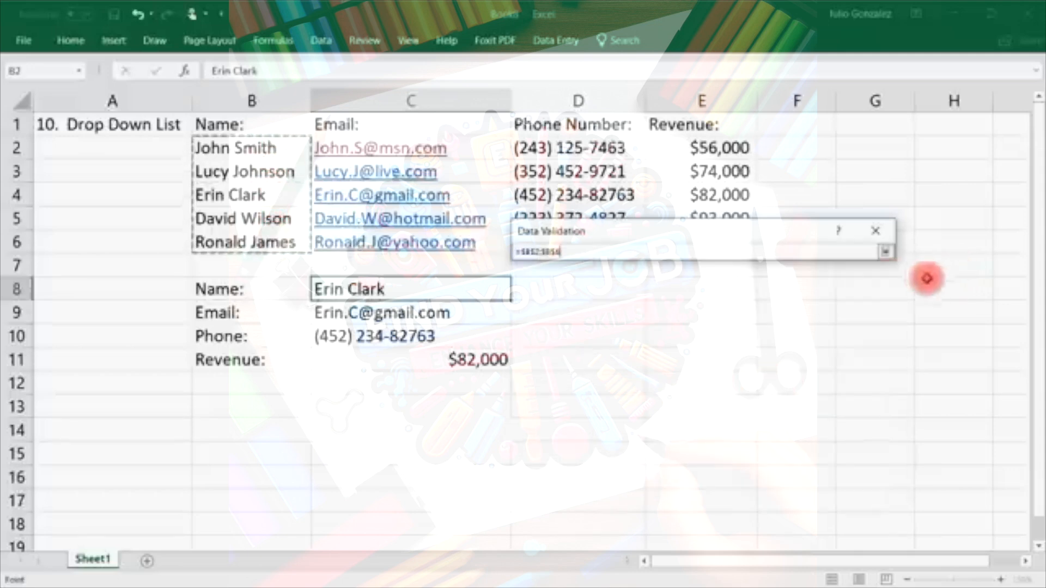
pyautogui.press('Return')
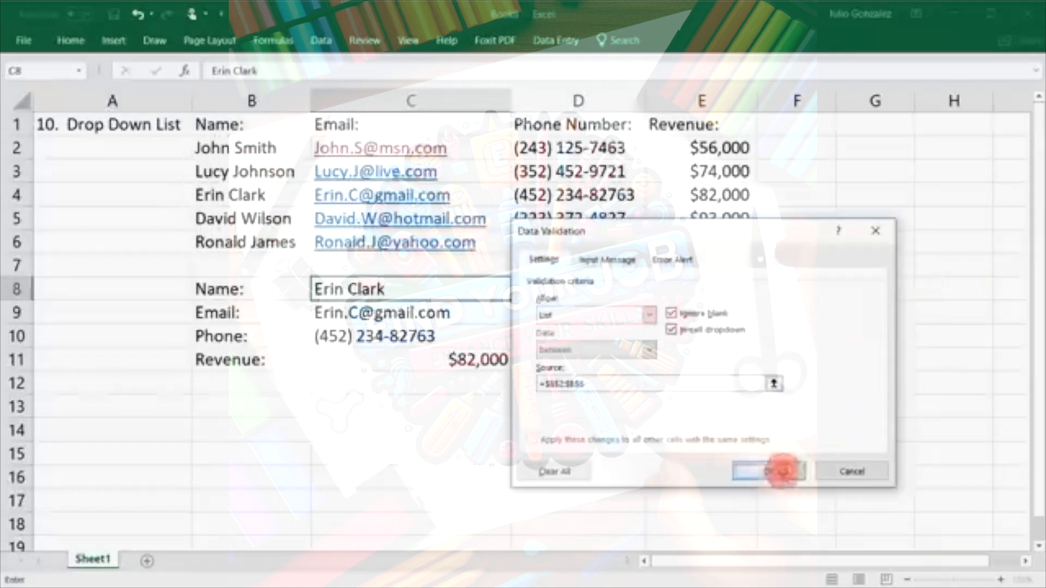
pyautogui.click(779, 470)
pyautogui.click(517, 297)
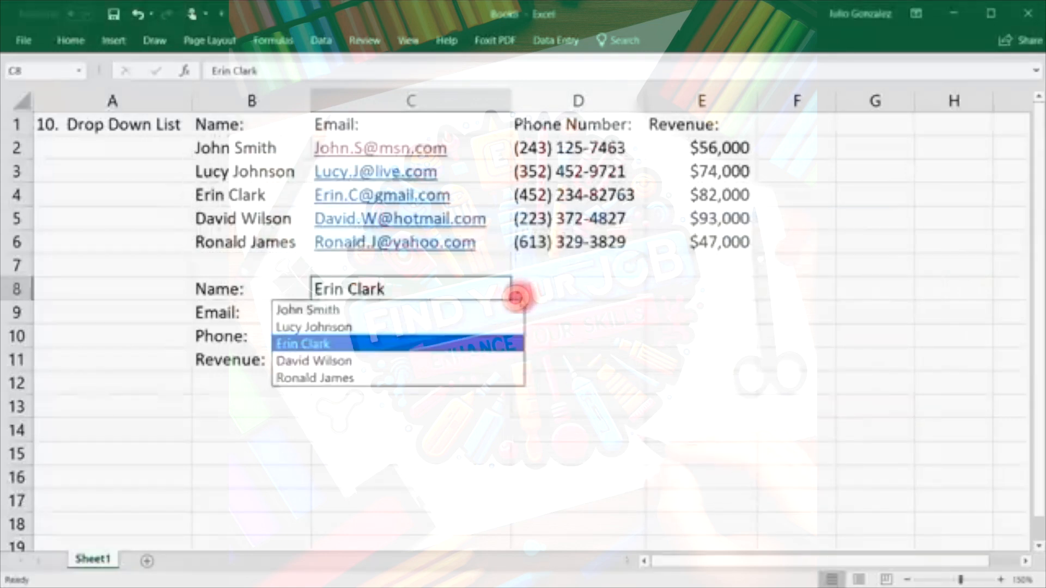
# Pick each of the five names from C8's dropdown in turn, ending on the fifth customer with $47,000 revenue.
pyautogui.click(451, 308)
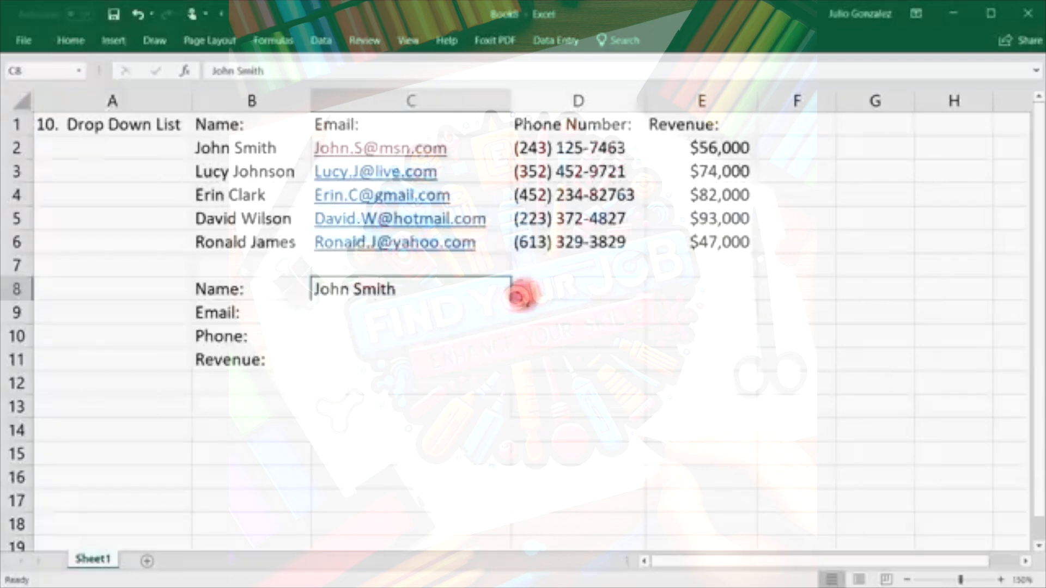
pyautogui.click(519, 294)
pyautogui.click(479, 326)
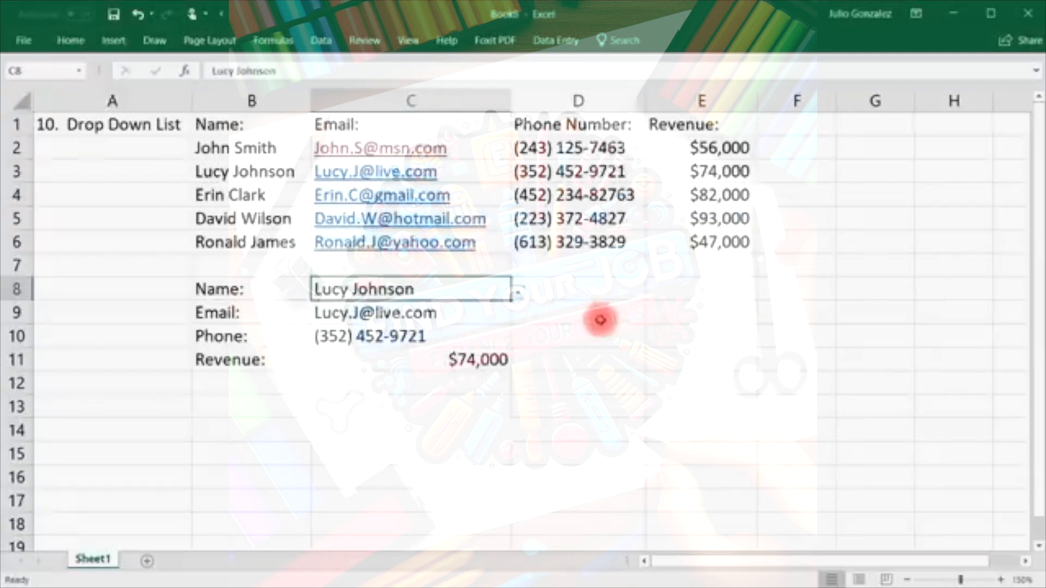
pyautogui.click(515, 296)
pyautogui.click(466, 344)
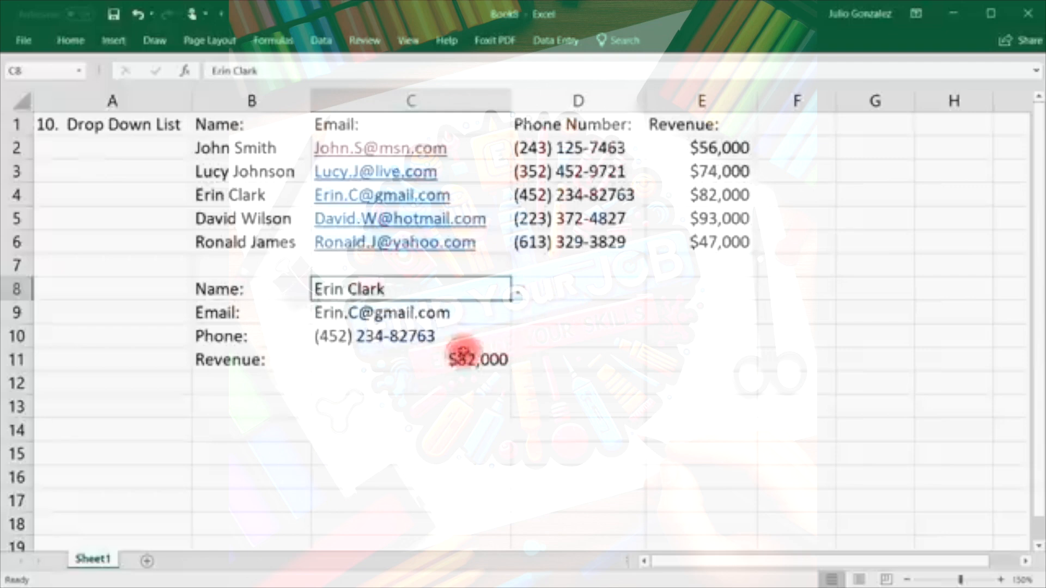
pyautogui.click(517, 296)
pyautogui.click(479, 362)
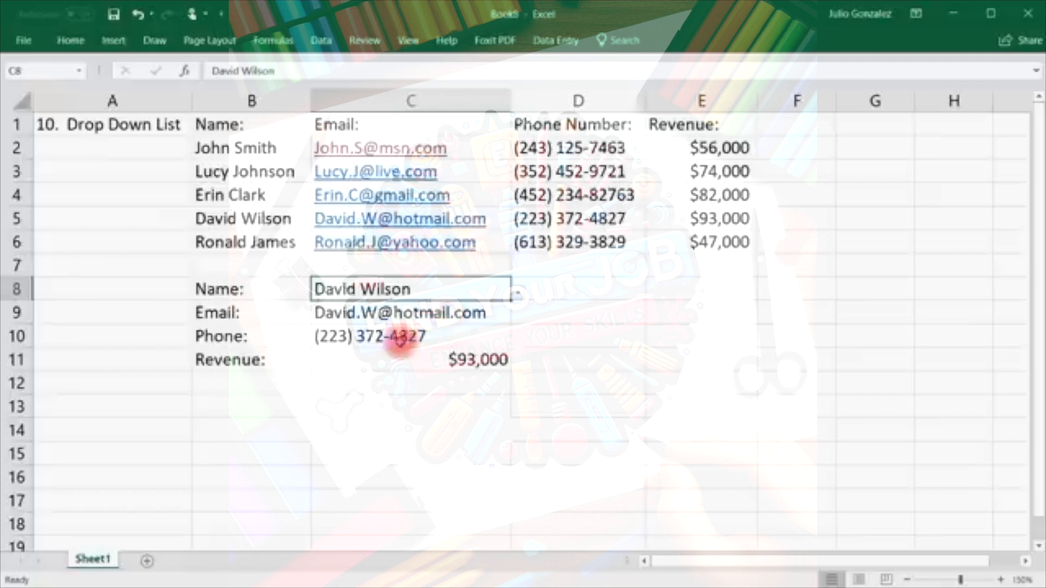
pyautogui.click(517, 296)
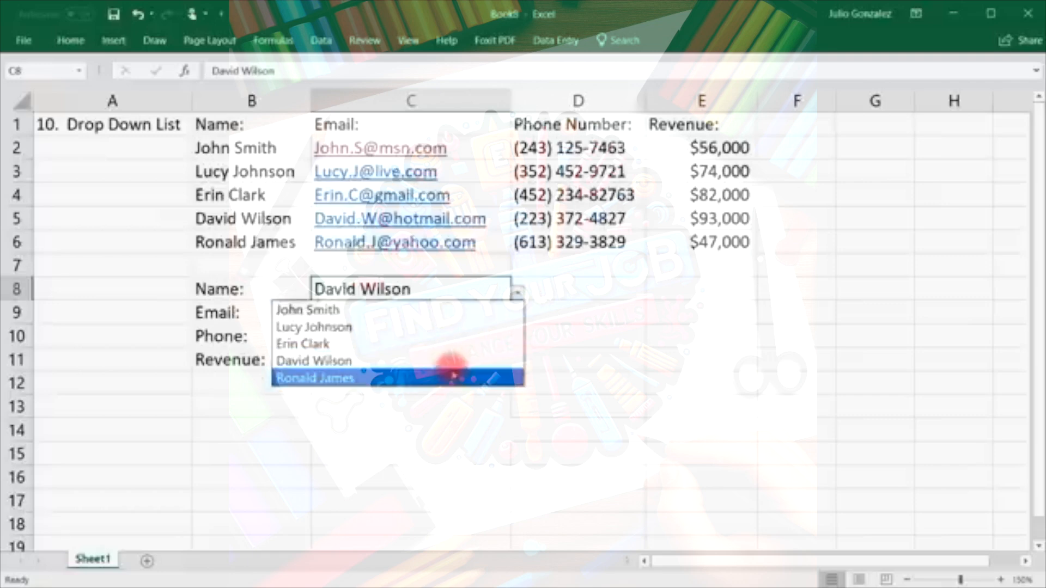
pyautogui.click(451, 372)
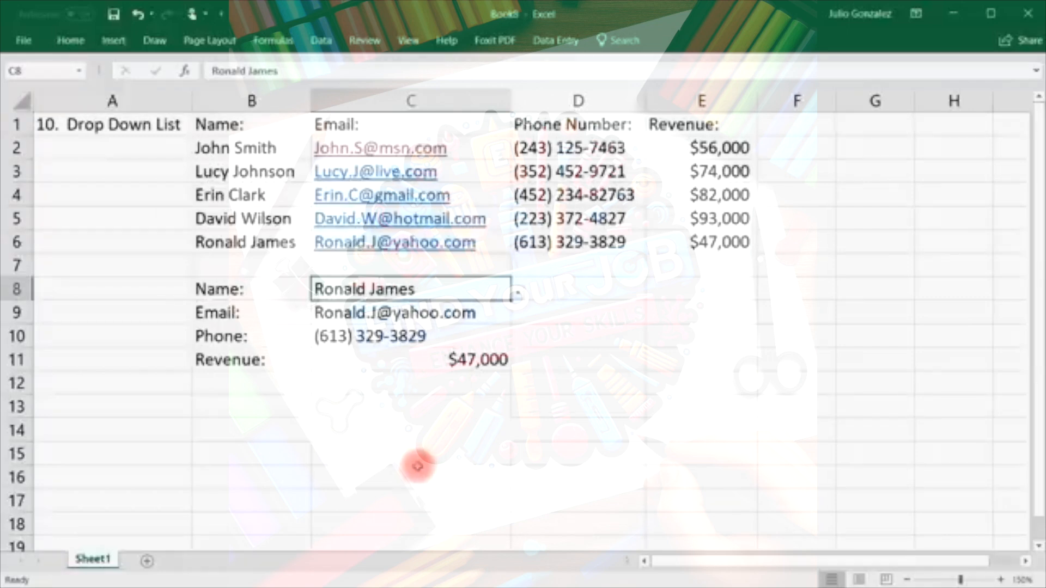
pyautogui.click(144, 128)
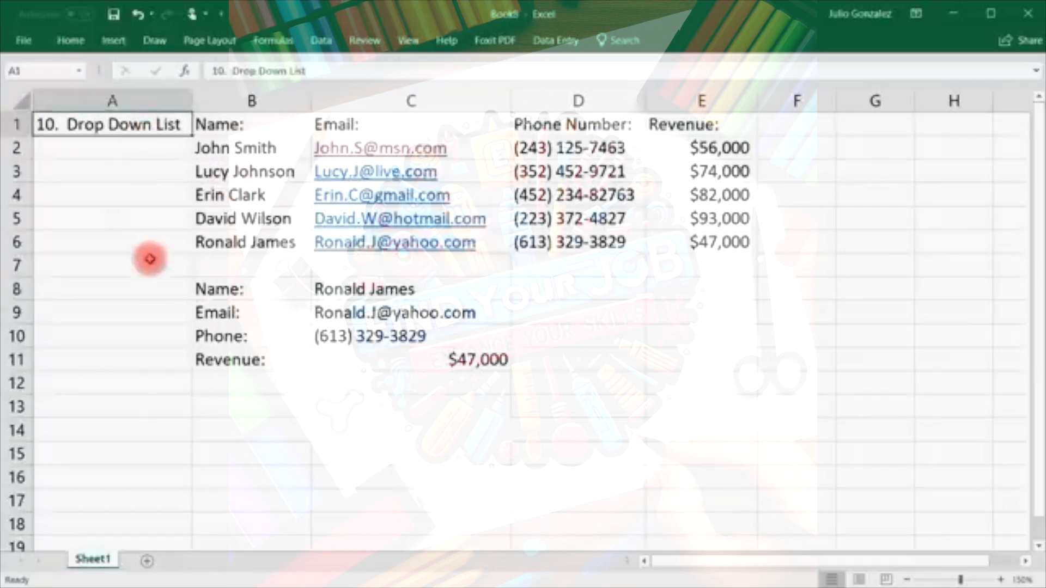